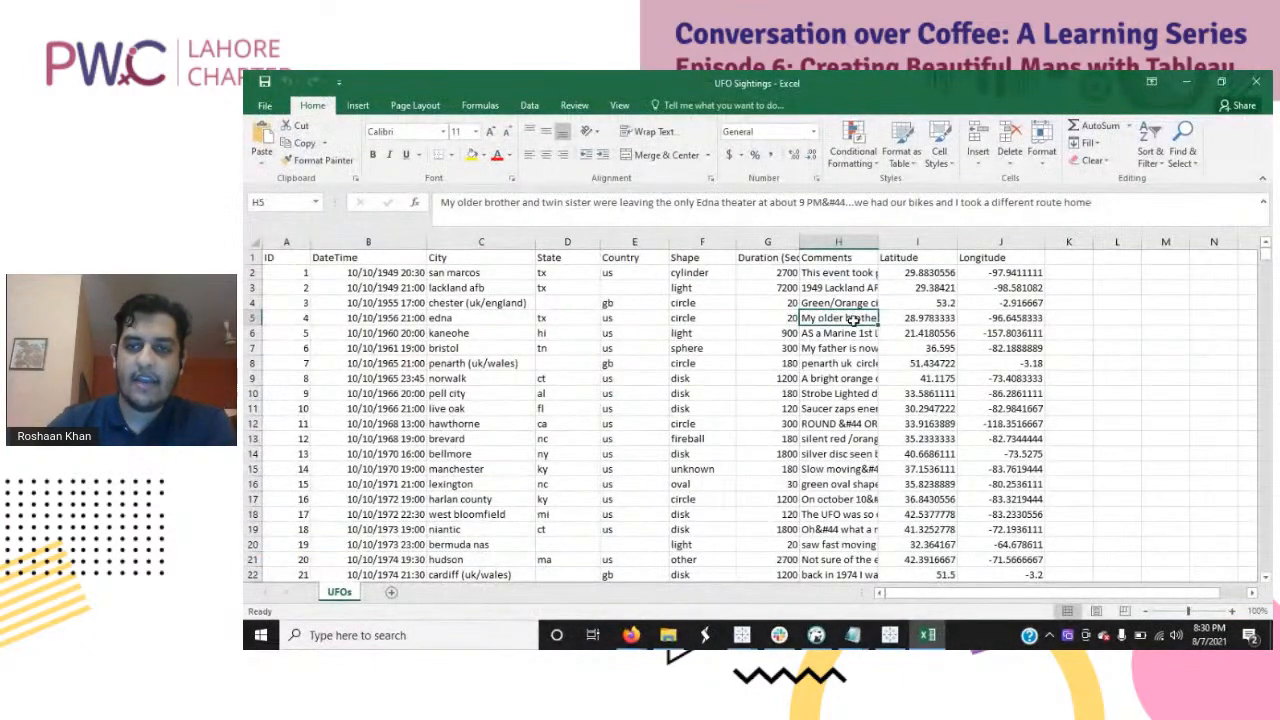
click(1172, 338)
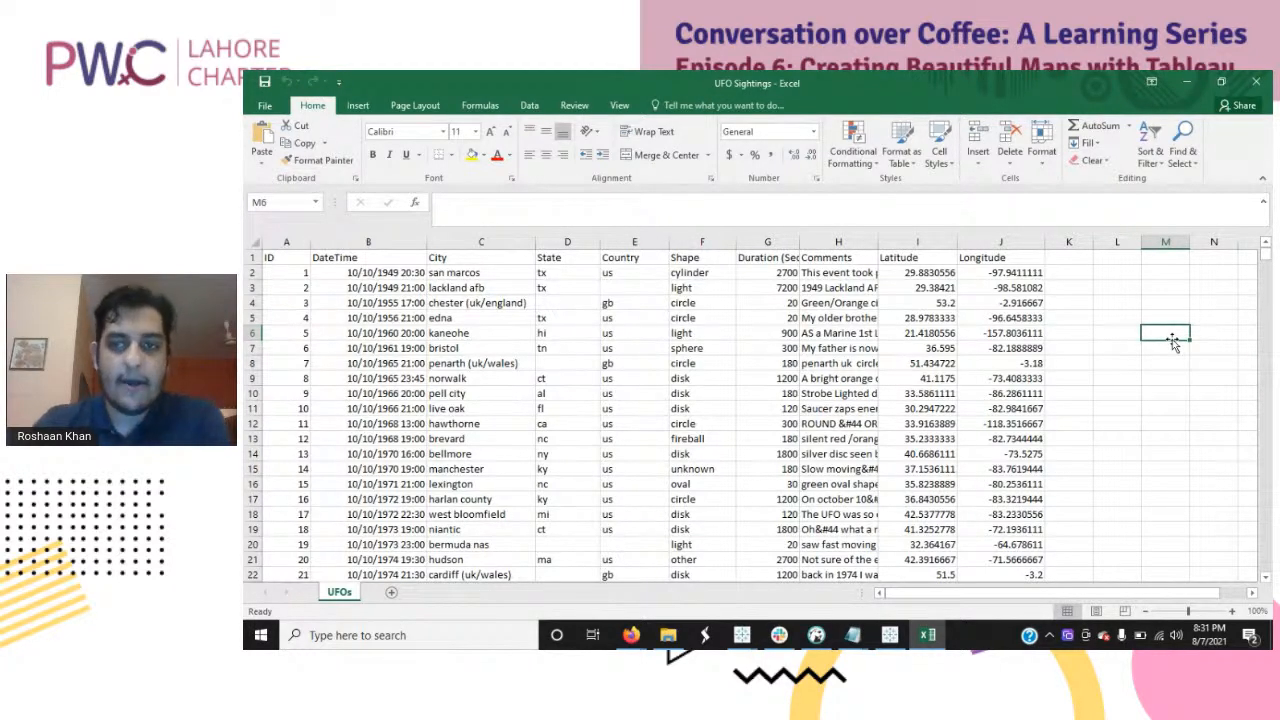
click(1120, 298)
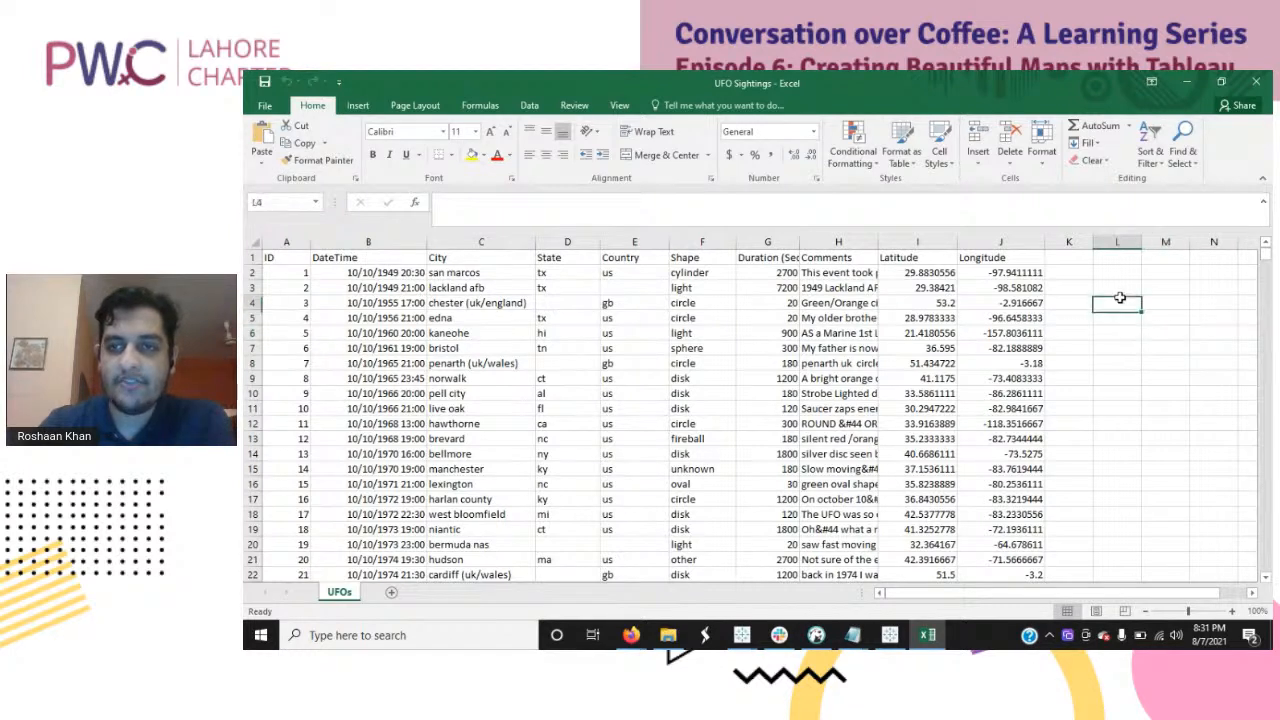
click(1120, 273)
click(1120, 258)
click(1096, 285)
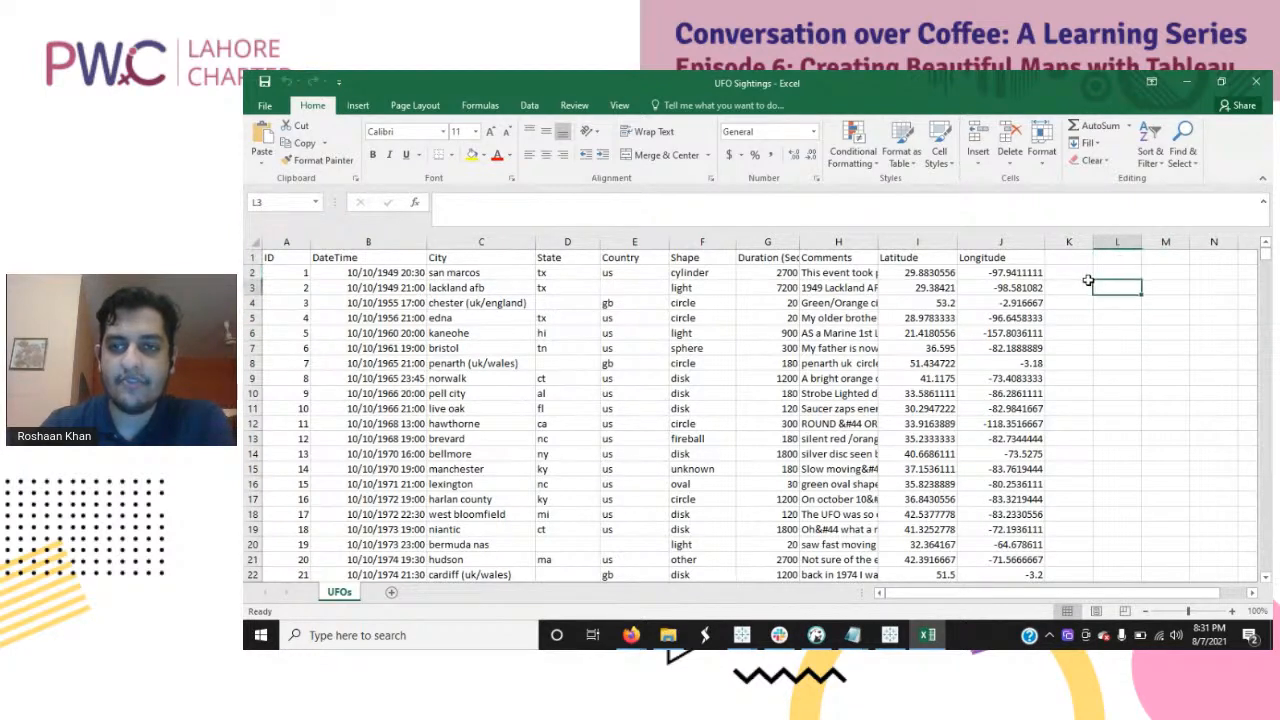
click(1072, 270)
click(1070, 259)
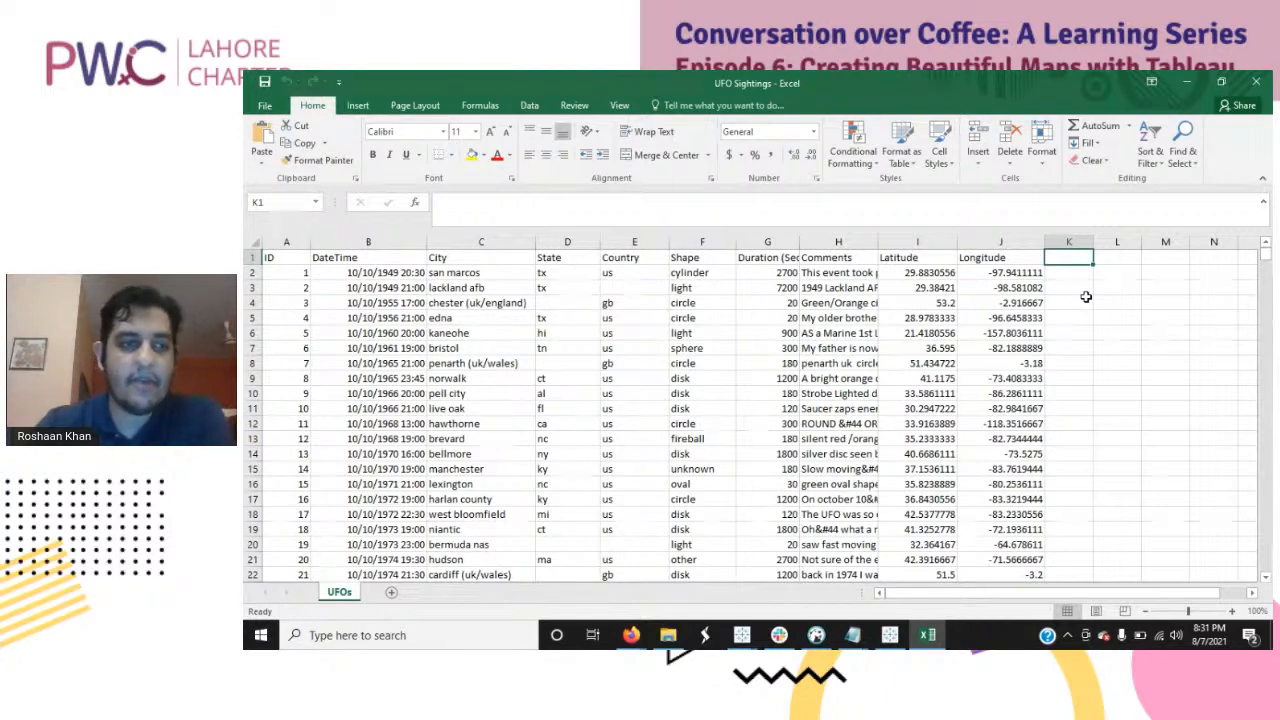
Step: Examine the ID, DateTime and City columns of the UFO sightings sheet, including their first few entries
click(302, 260)
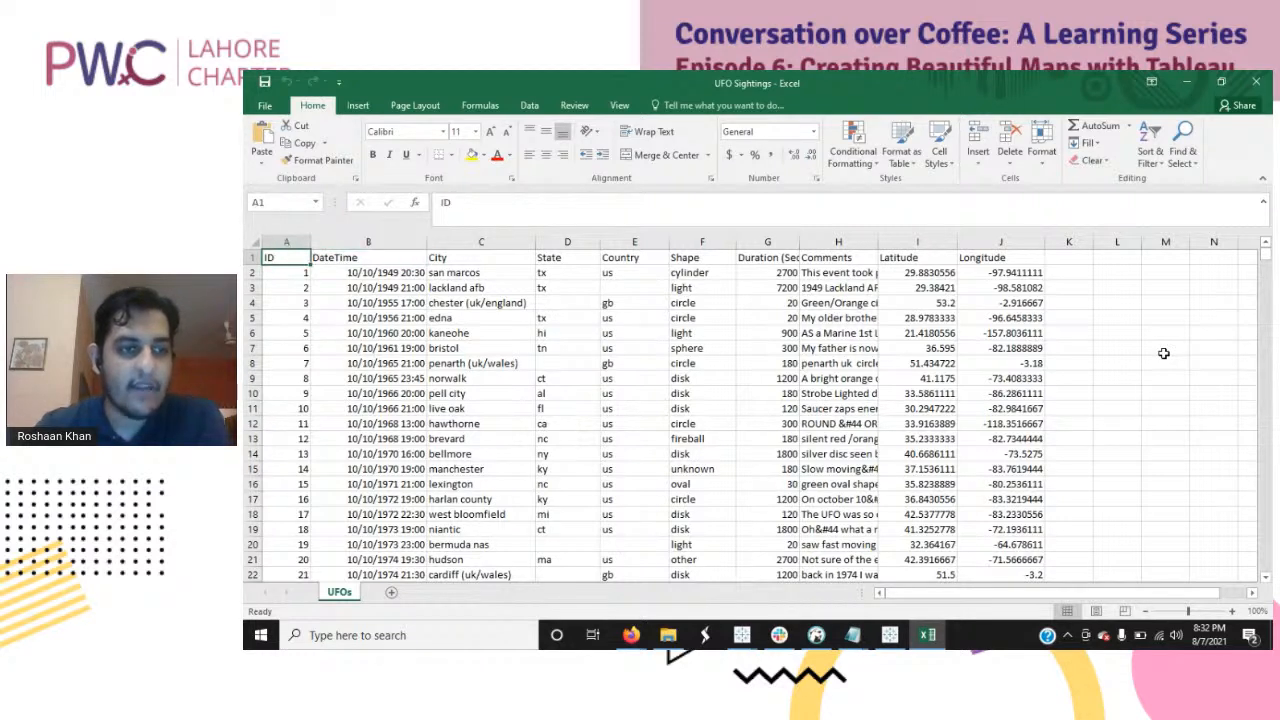
key(Right)
key(Down)
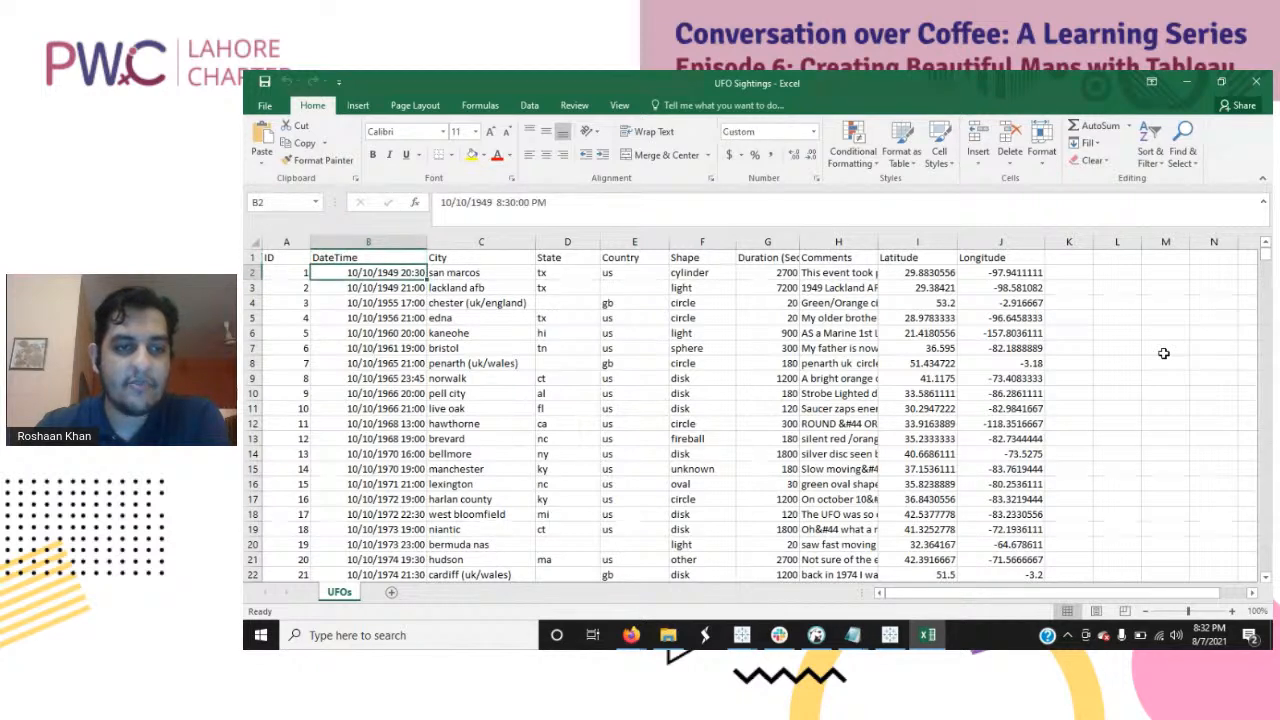
key(Up)
key(Right)
key(Down)
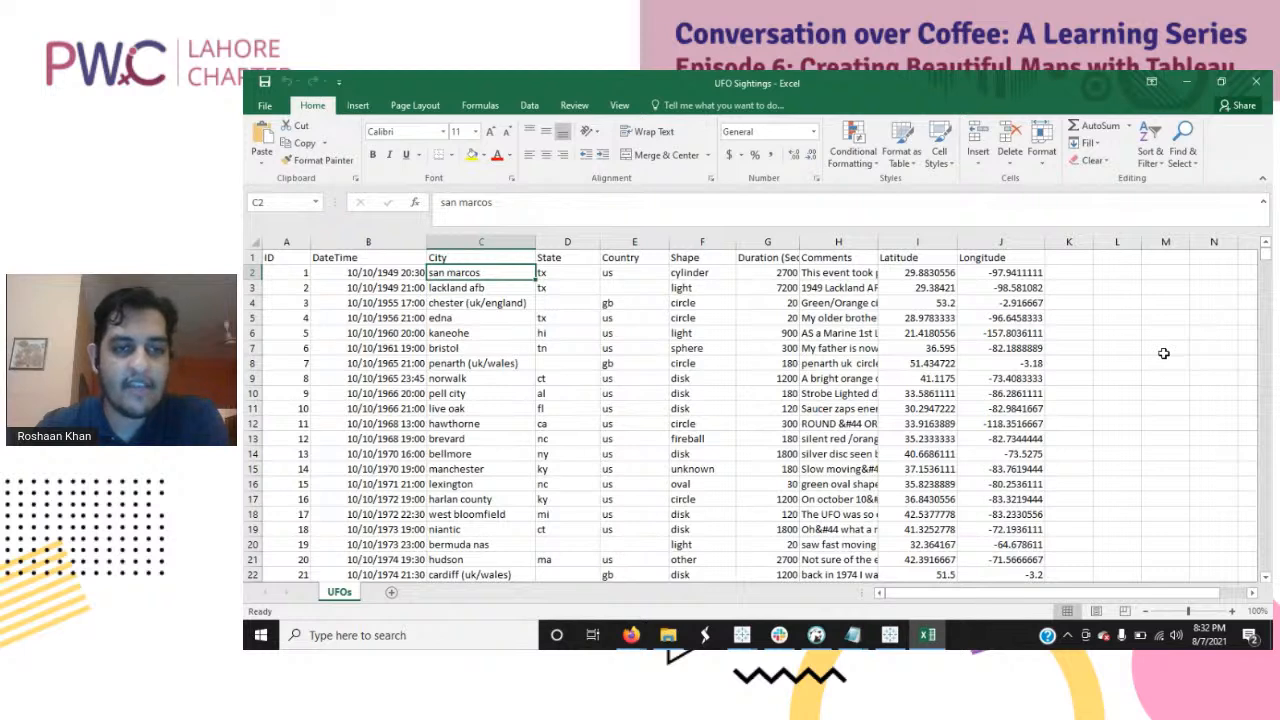
key(Down)
key(Down)
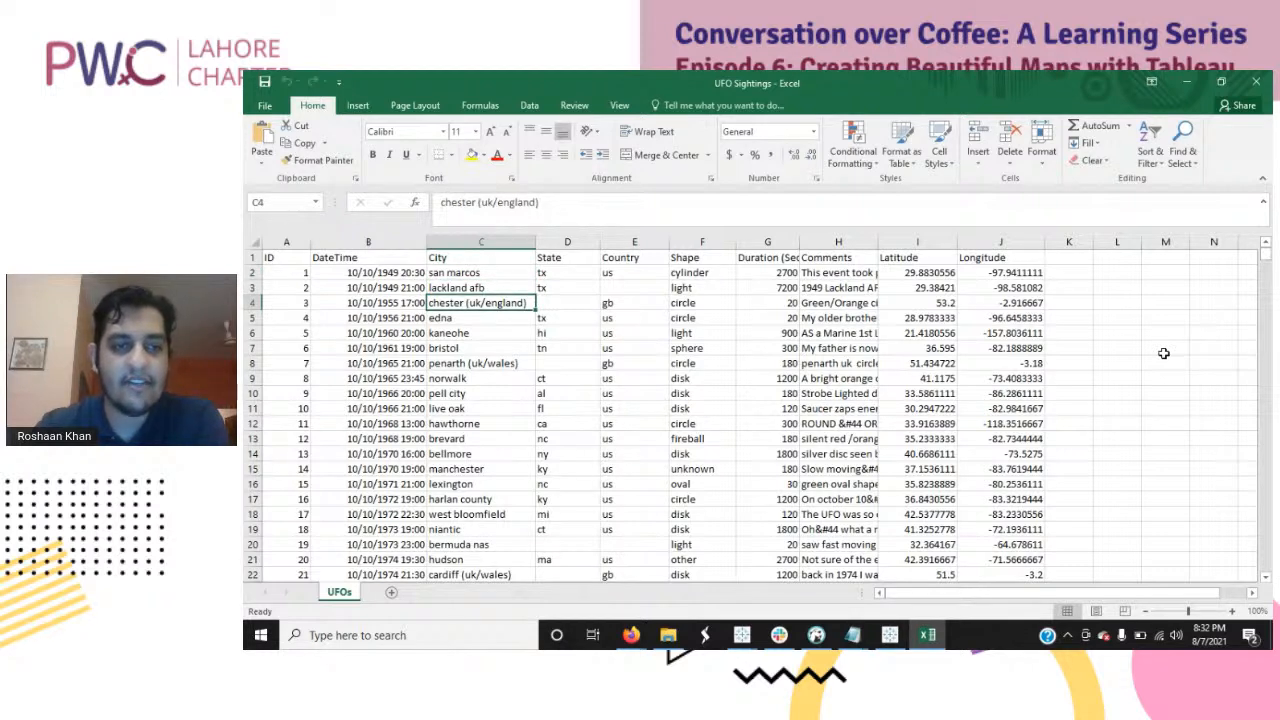
key(Up)
key(Up)
key(Up)
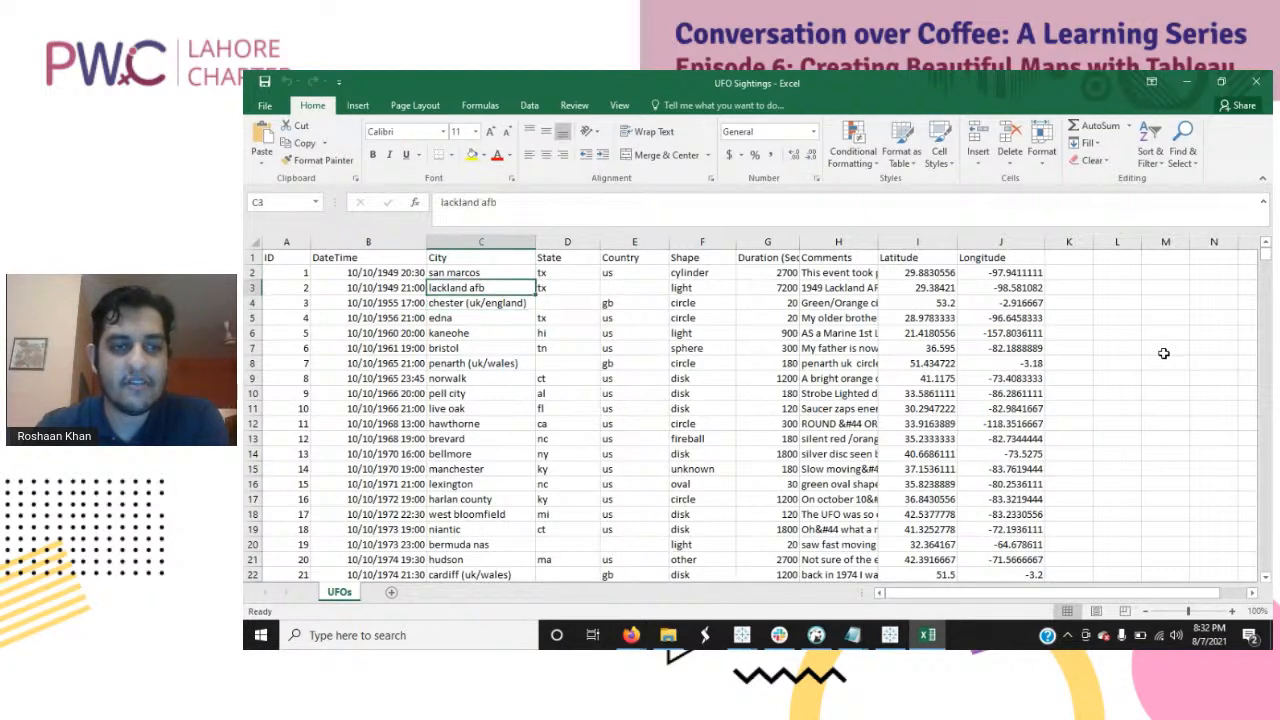
Step: Review the State, Country, Shape, Duration (Seconds) and Comments columns, reading sample entries under Shape and Comments
key(Right)
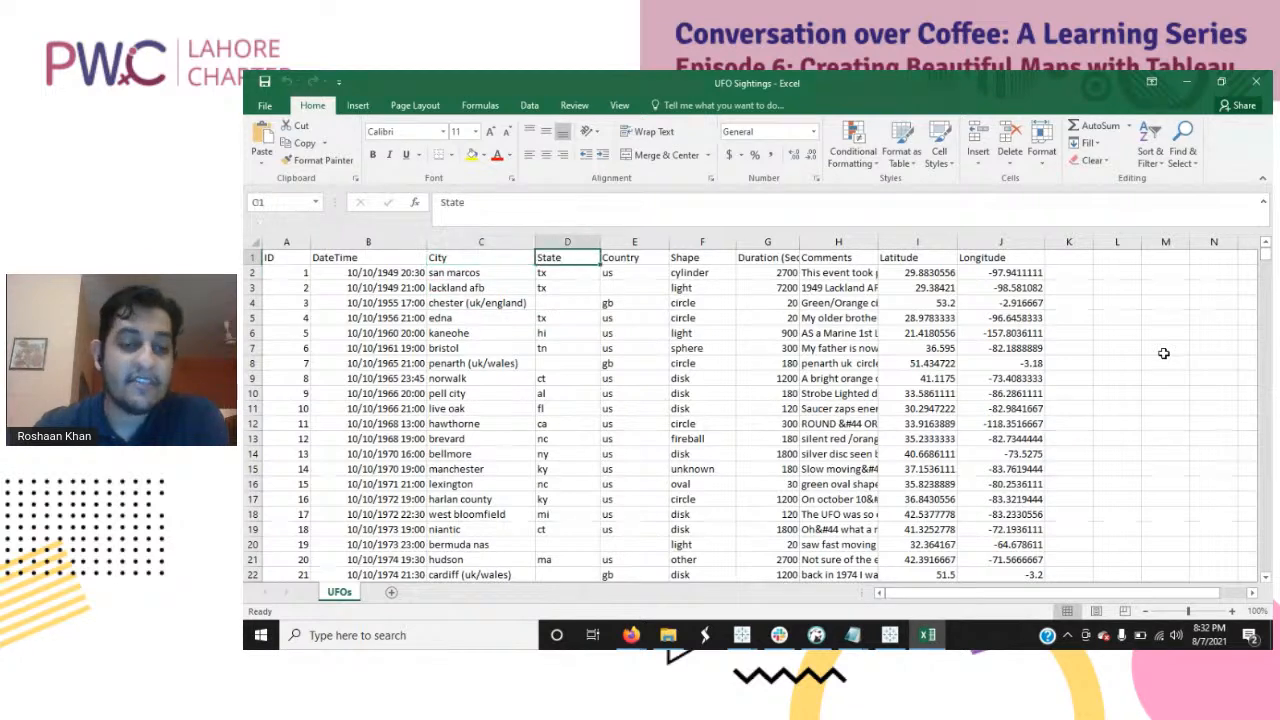
key(Right)
key(Right)
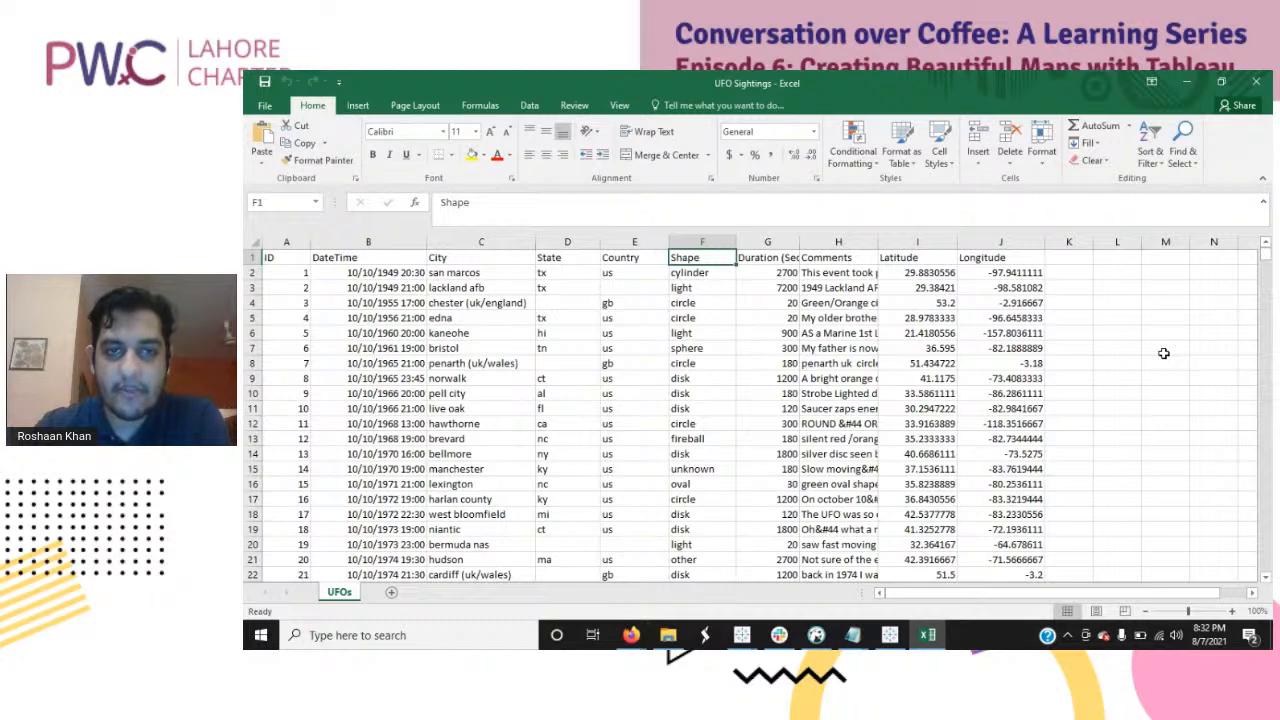
key(Down)
key(Down)
key(Down)
key(Up)
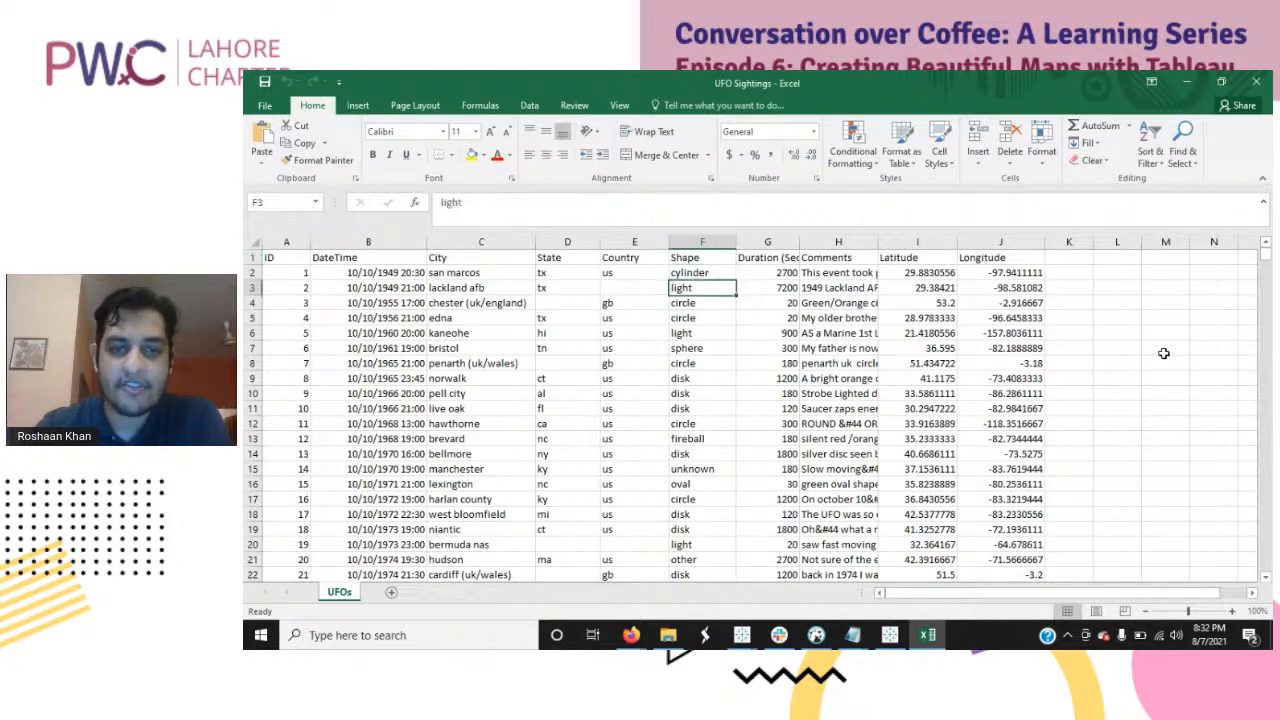
key(Up)
key(Up)
key(Right)
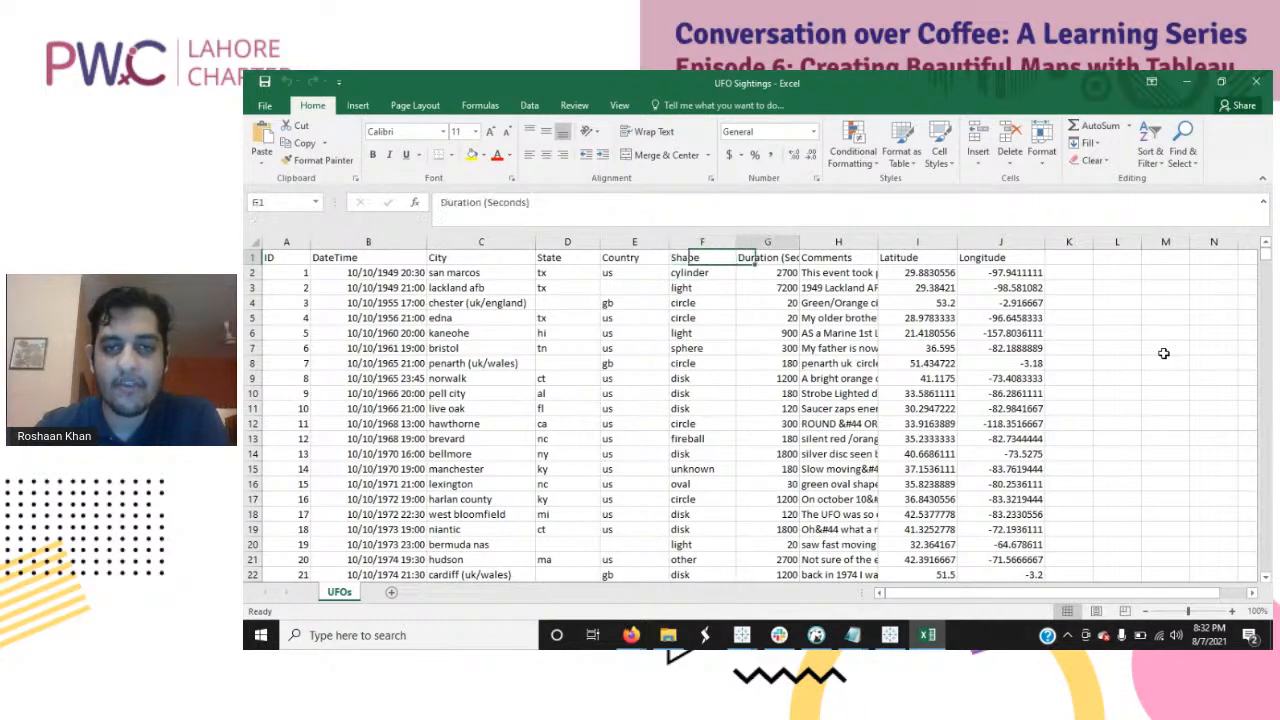
key(Right)
key(Down)
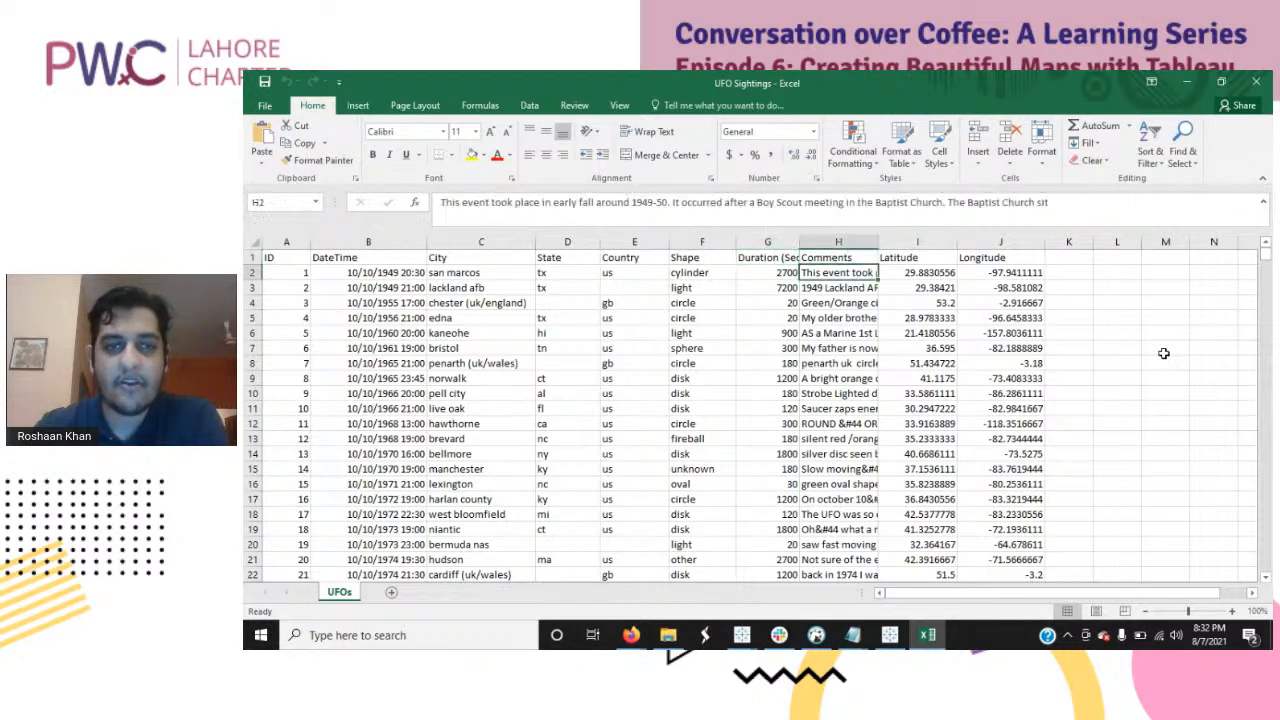
key(Up)
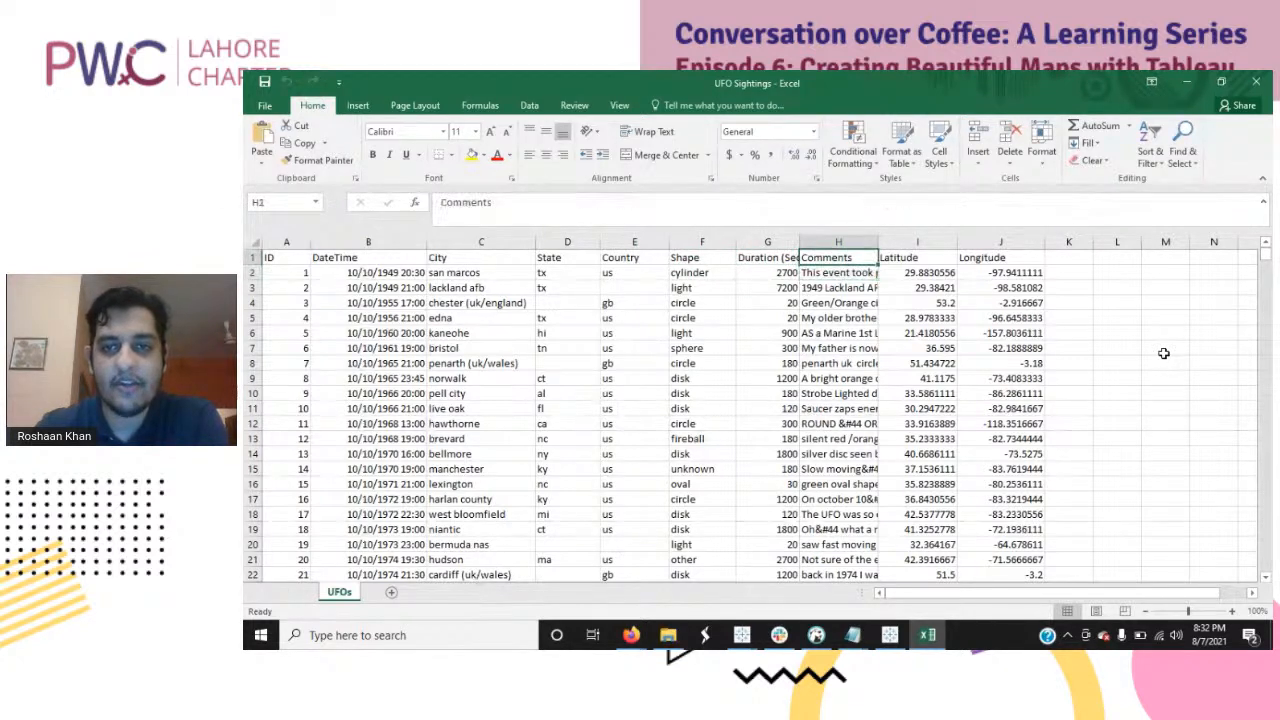
Step: Inspect the Latitude and Longitude columns and the coordinates of the first sighting
key(Right)
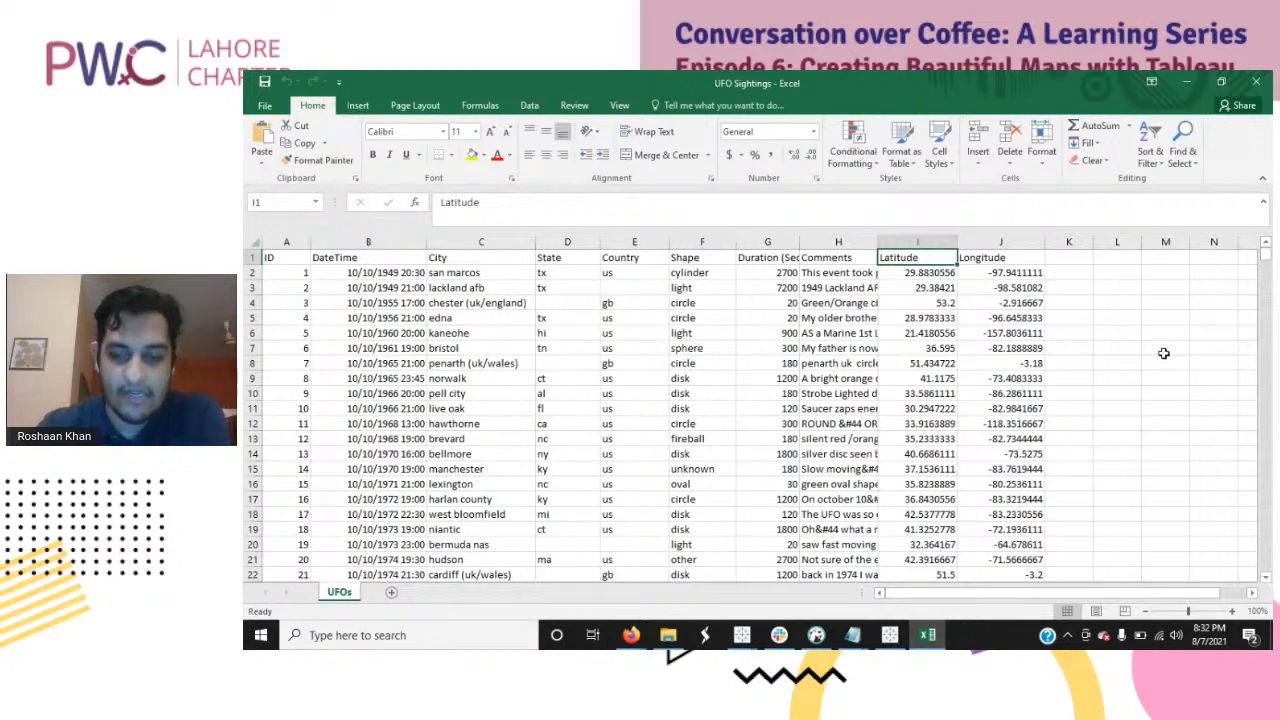
key(Right)
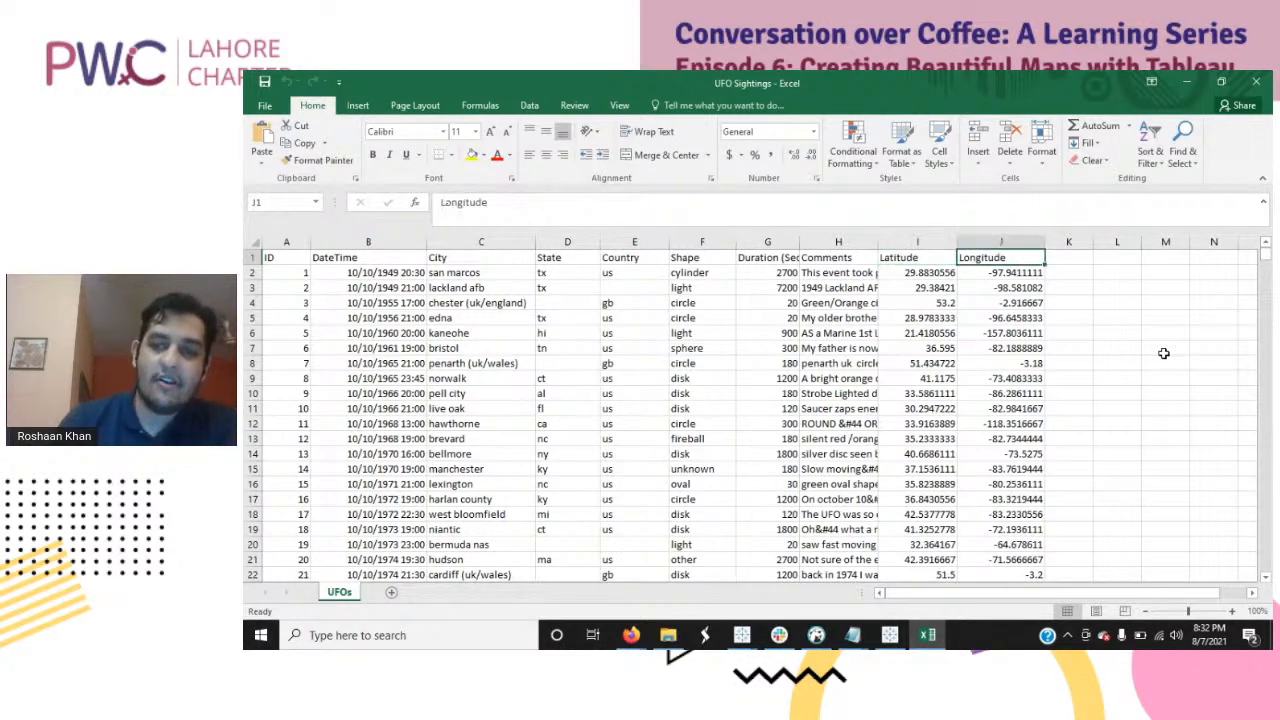
key(Left)
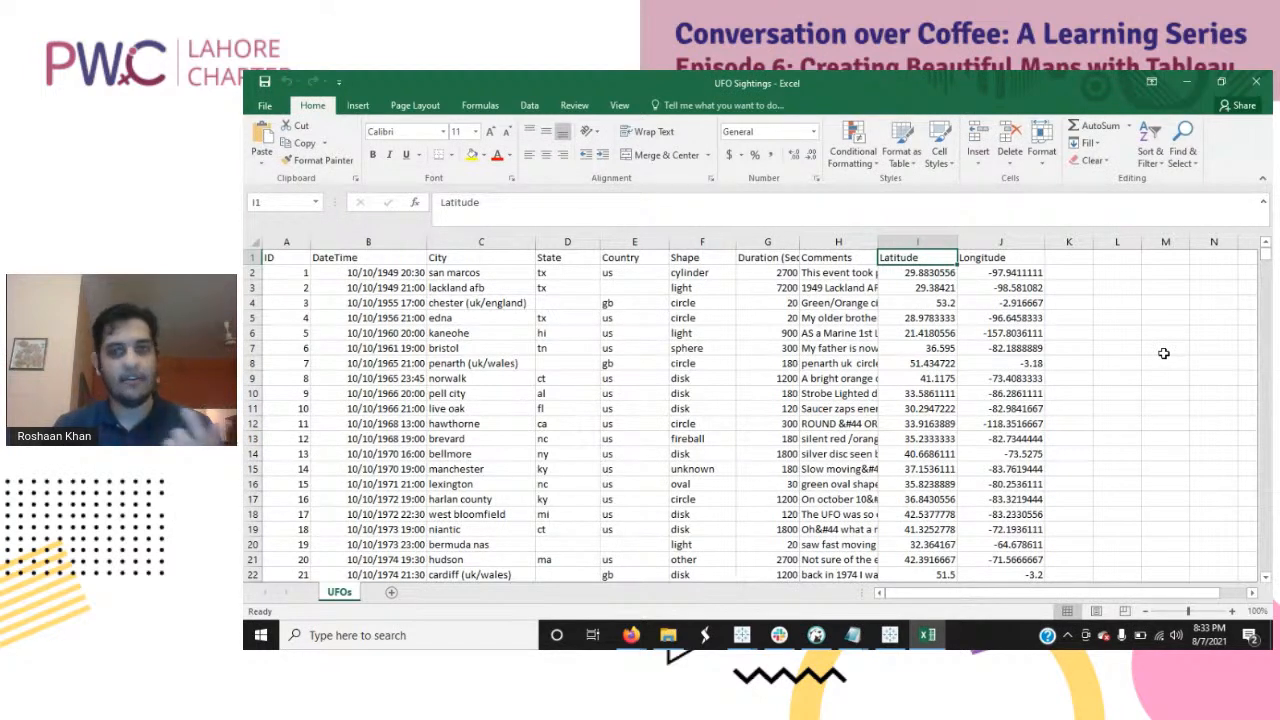
key(Down)
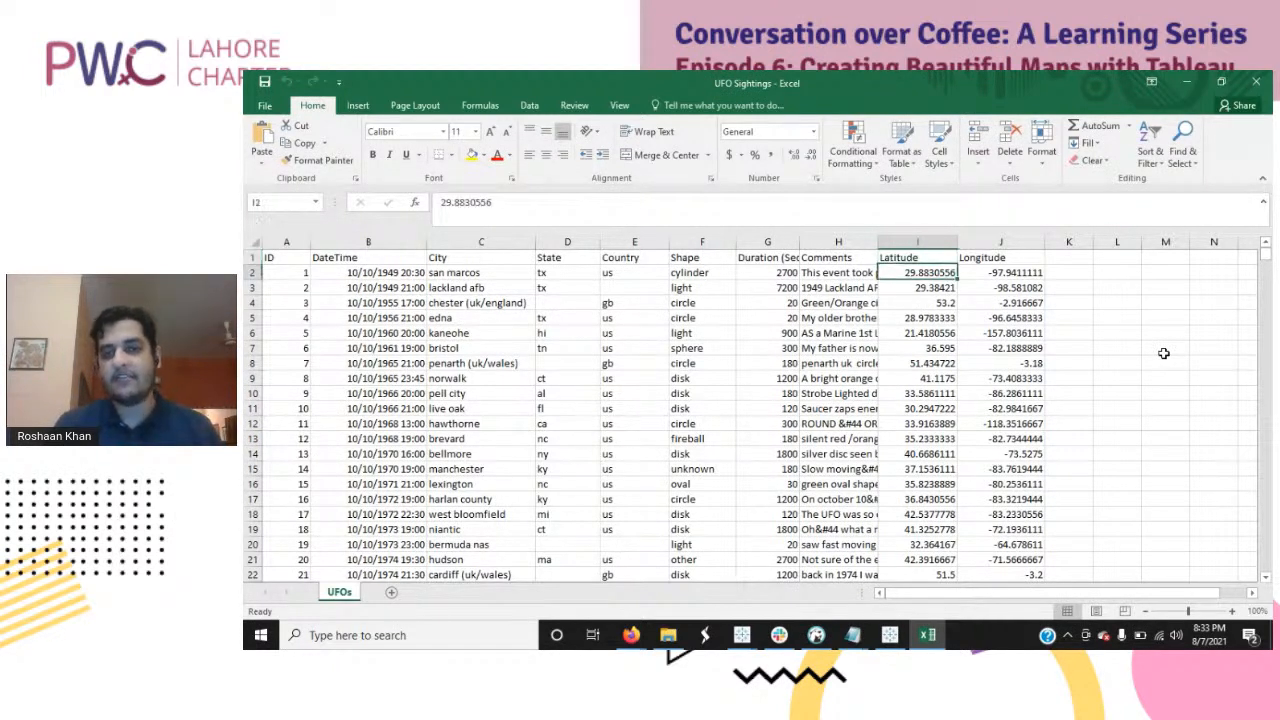
key(Right)
key(Left)
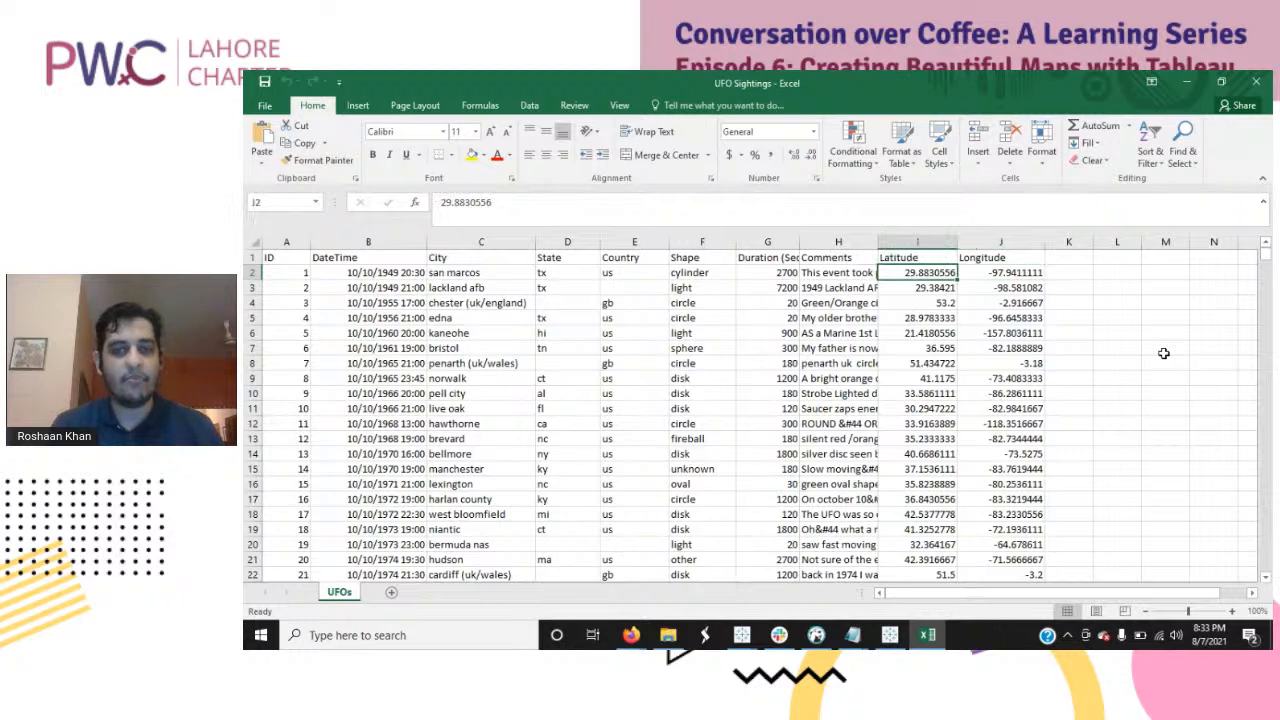
key(Right)
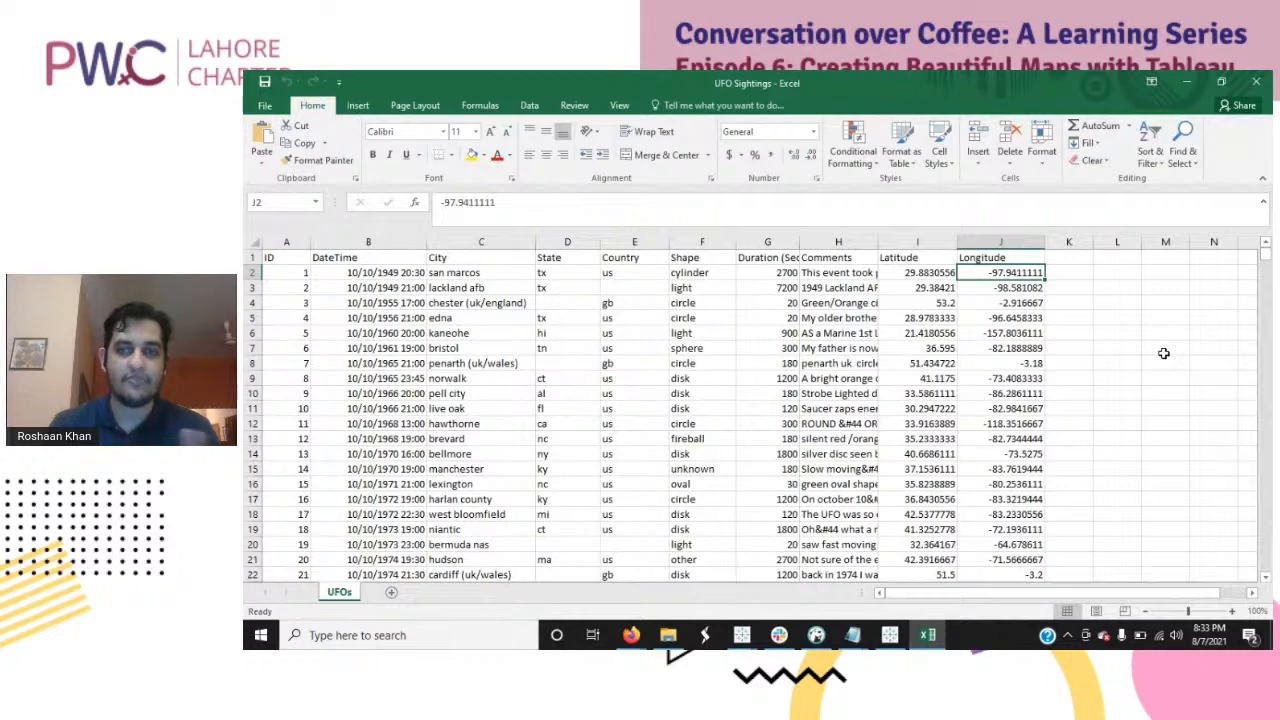
key(Up)
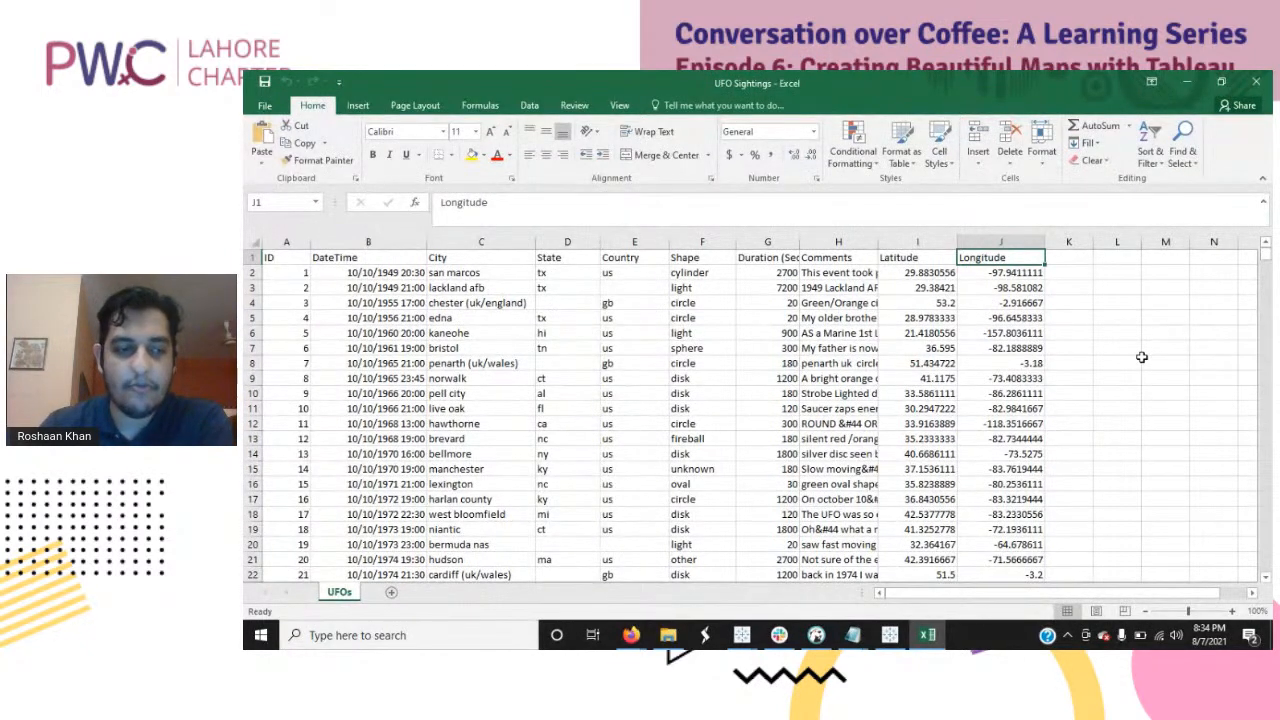
Step: Launch Tableau, dismiss the maintenance update offer and maximize the application window
click(260, 635)
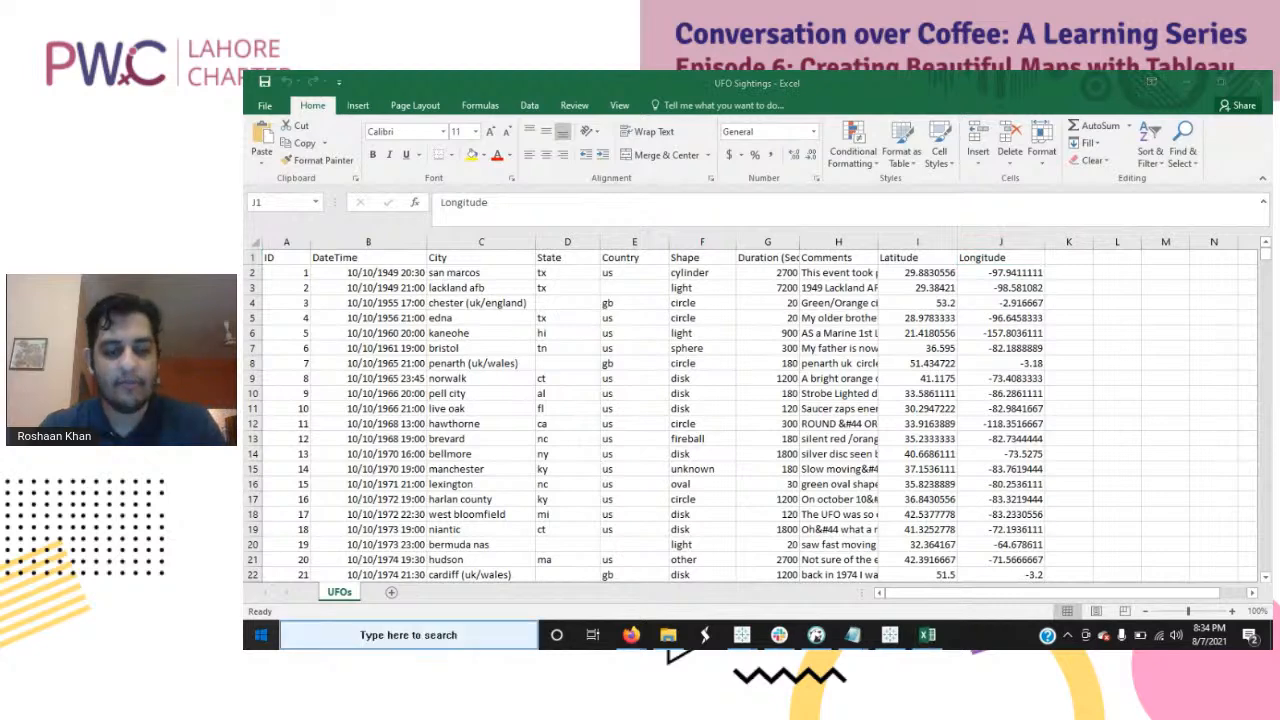
click(429, 215)
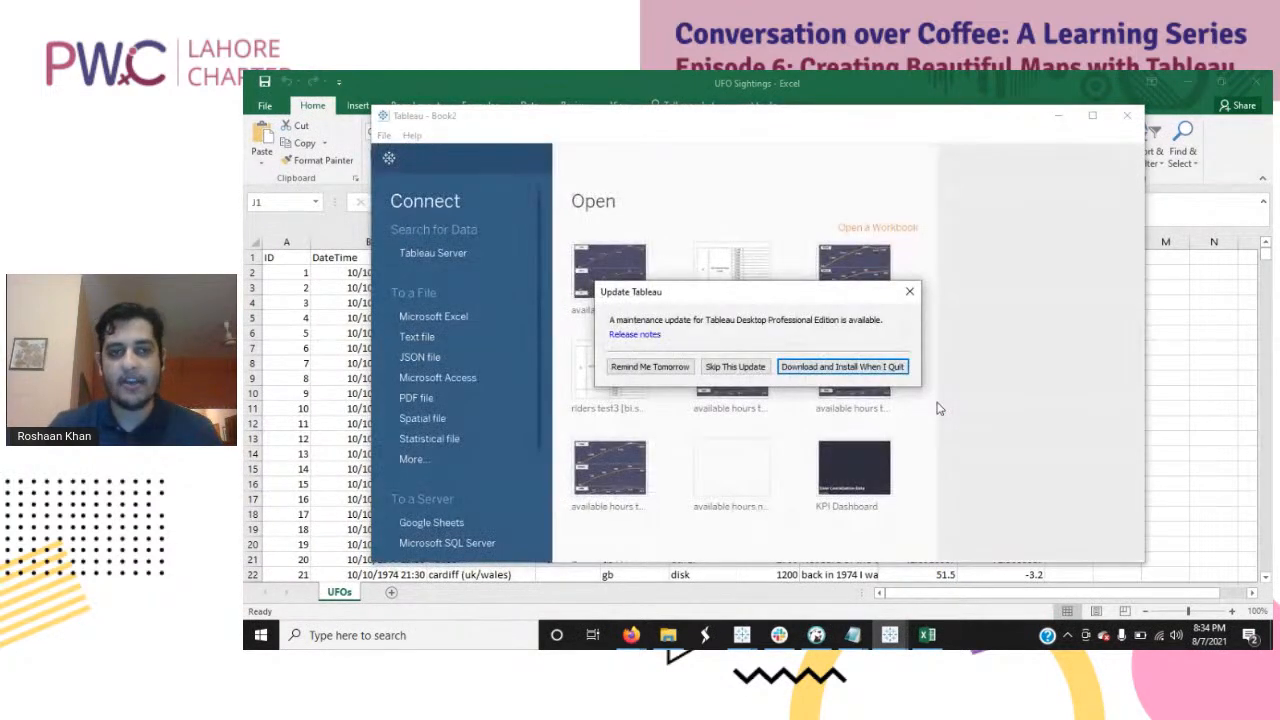
click(908, 293)
click(922, 214)
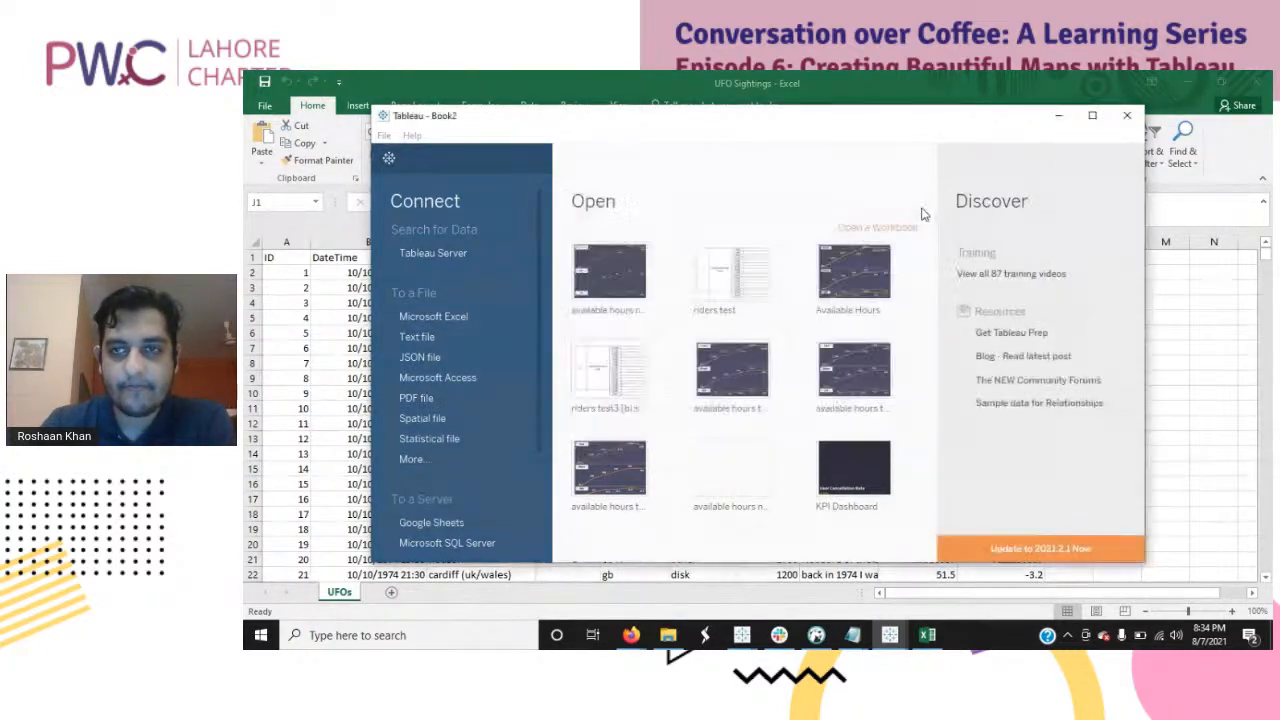
click(1092, 116)
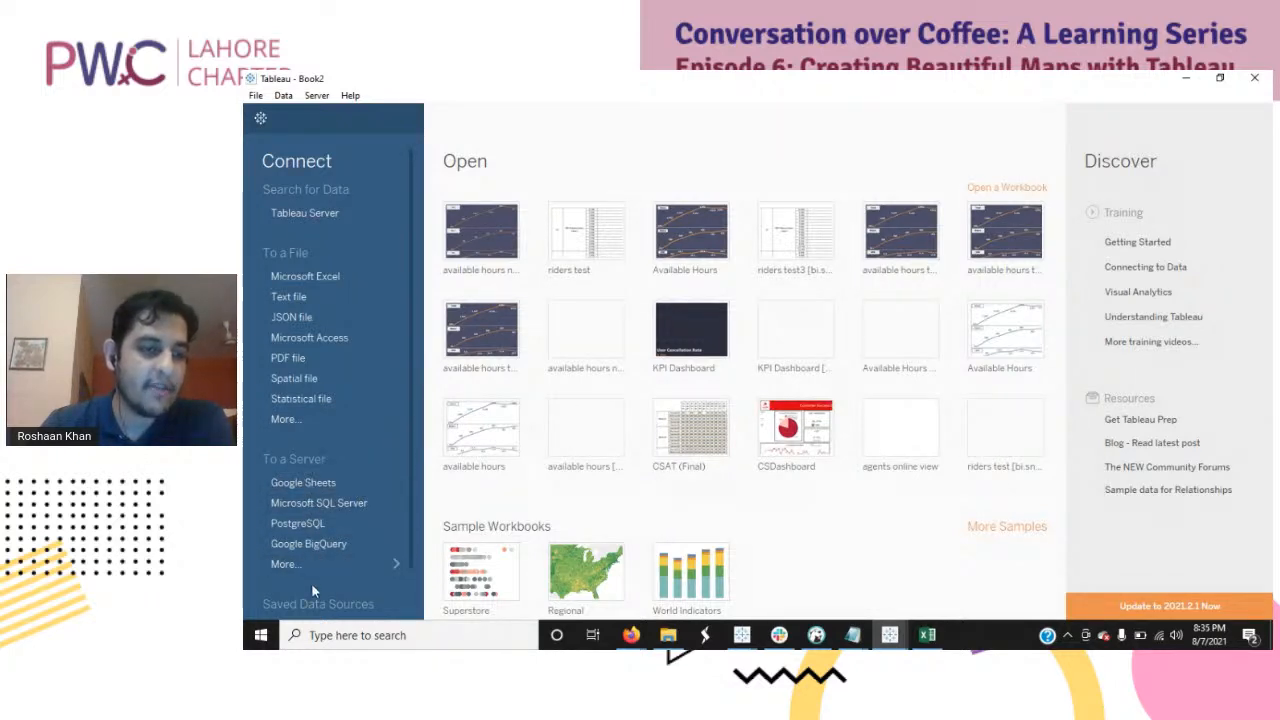
Step: View the full list of server connectors, glance at the blank worksheet and return to the start page
click(333, 564)
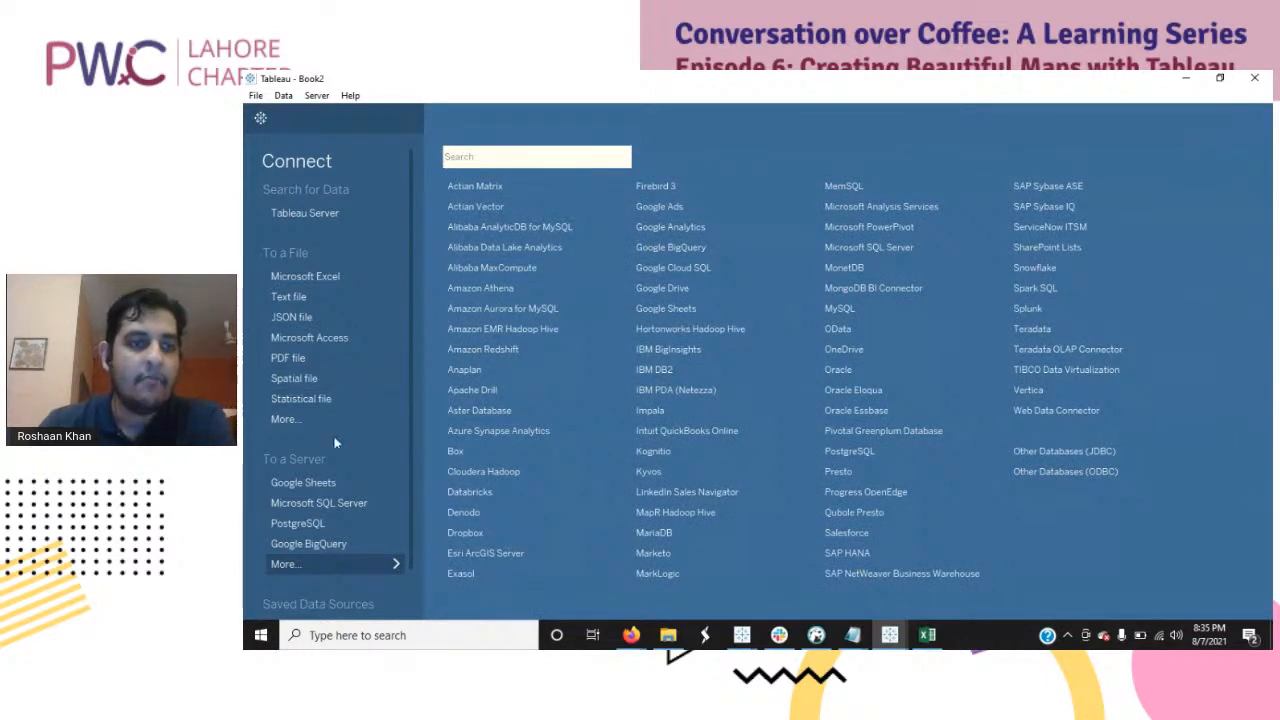
click(258, 118)
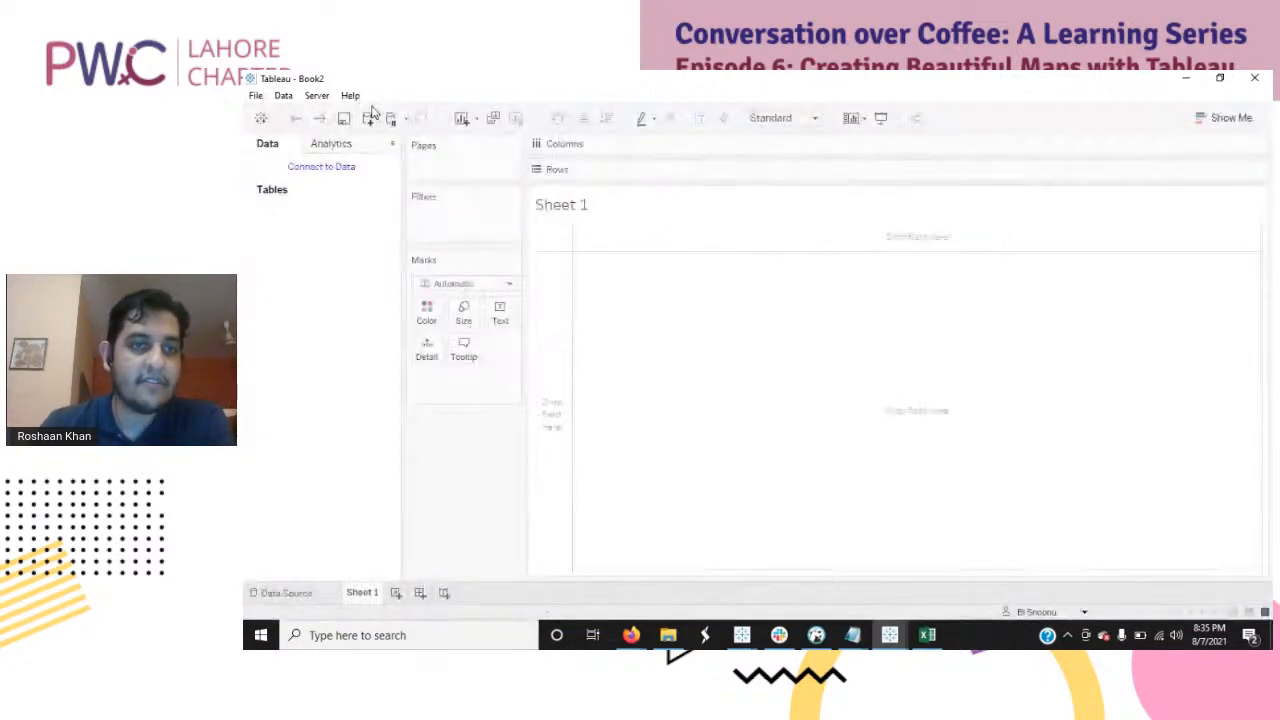
click(252, 118)
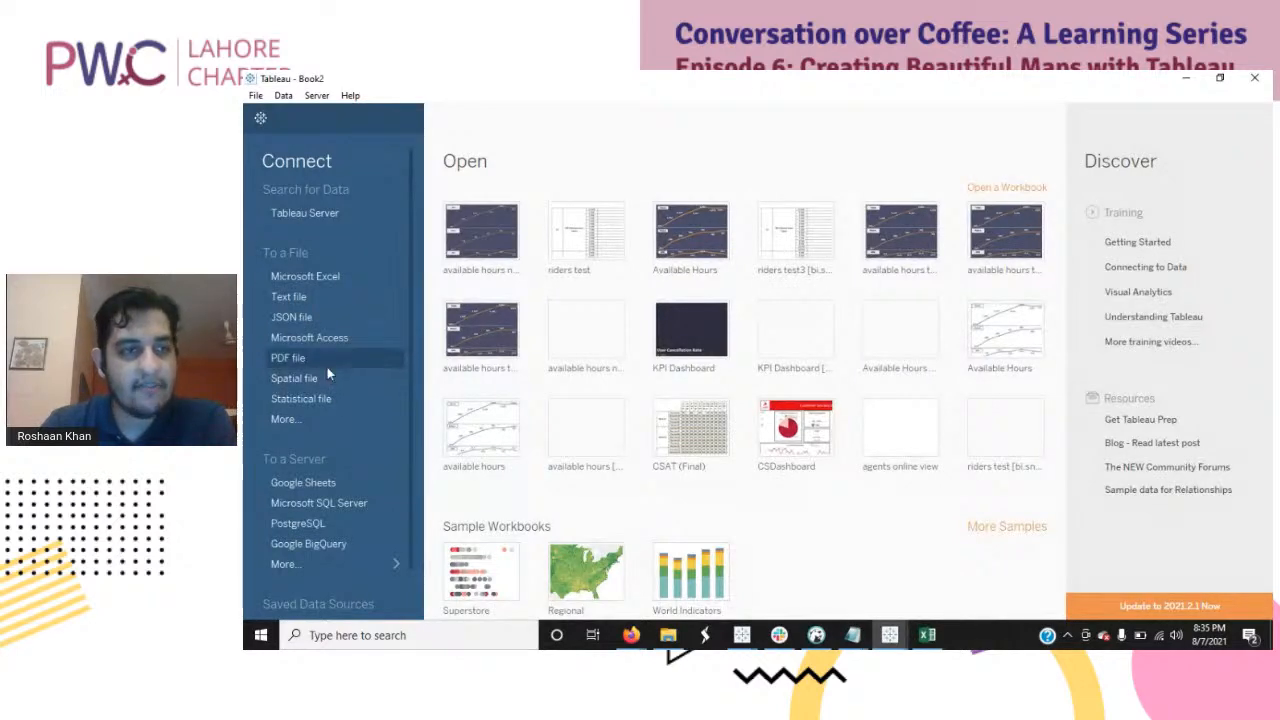
Step: Minimize the Excel workbook and connect Tableau to the Microsoft Excel file UFO Sightings in the pwic > ufos folder
click(927, 635)
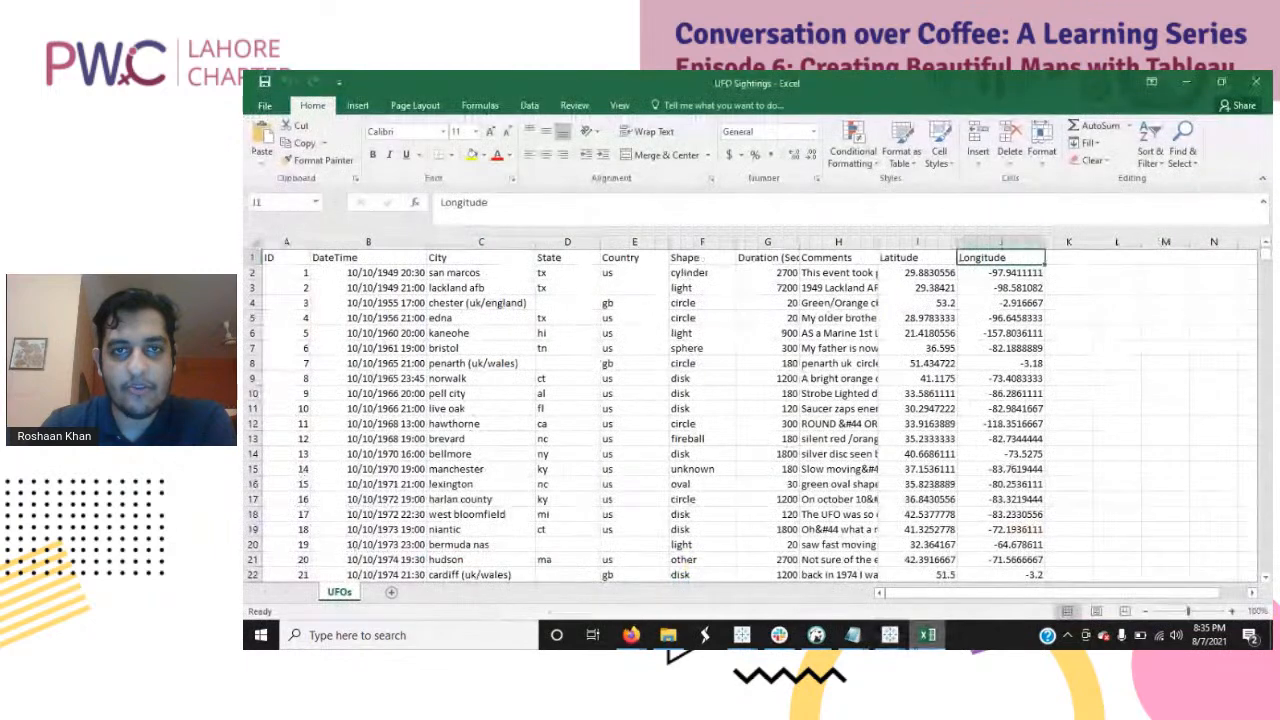
click(1178, 81)
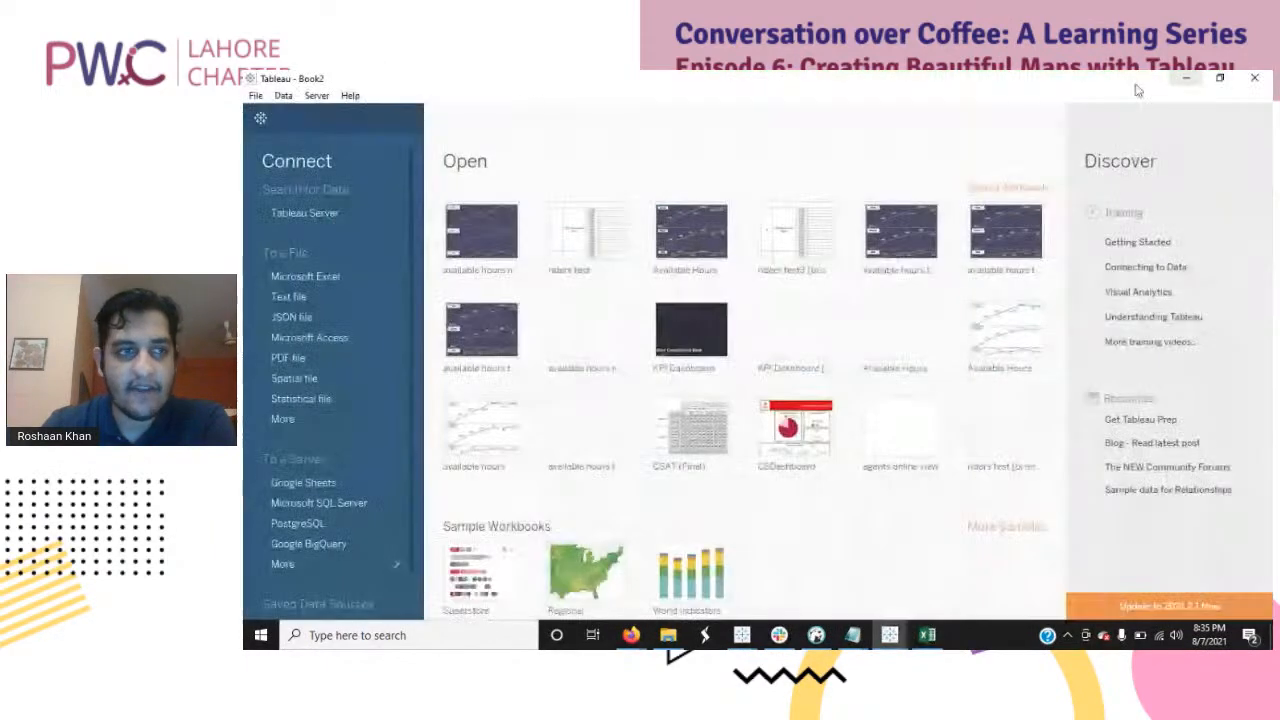
click(354, 272)
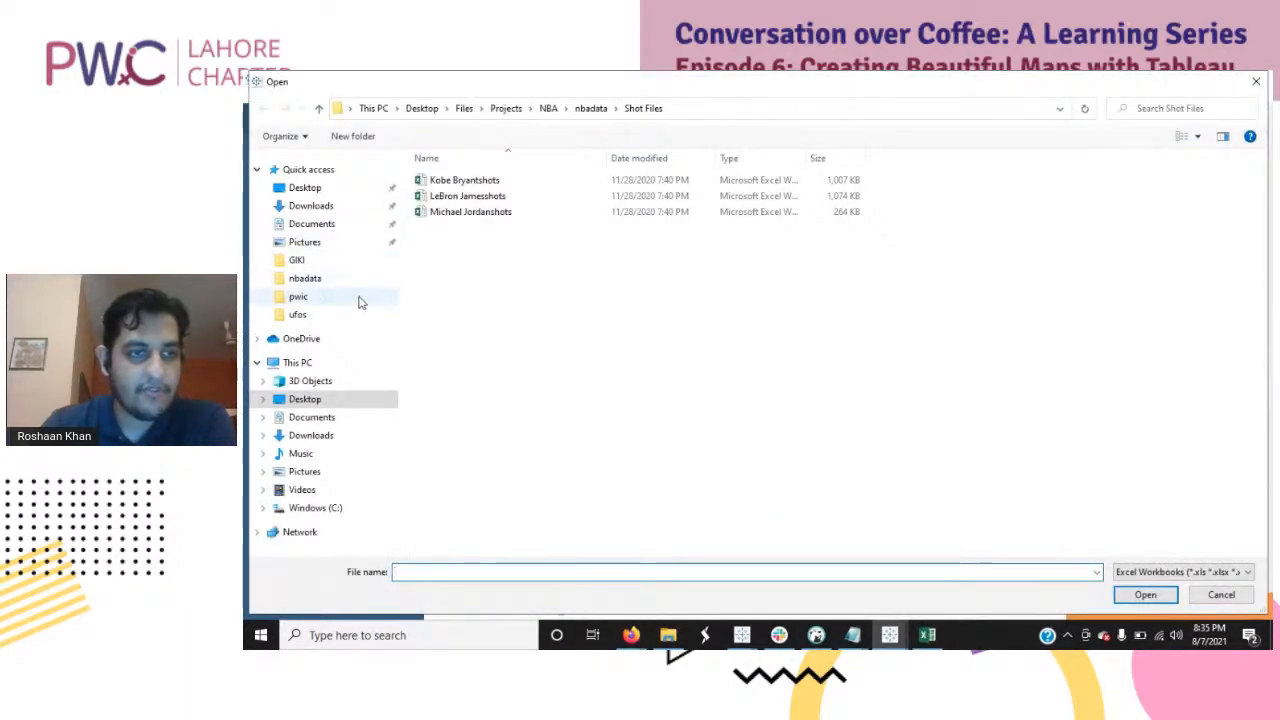
click(360, 300)
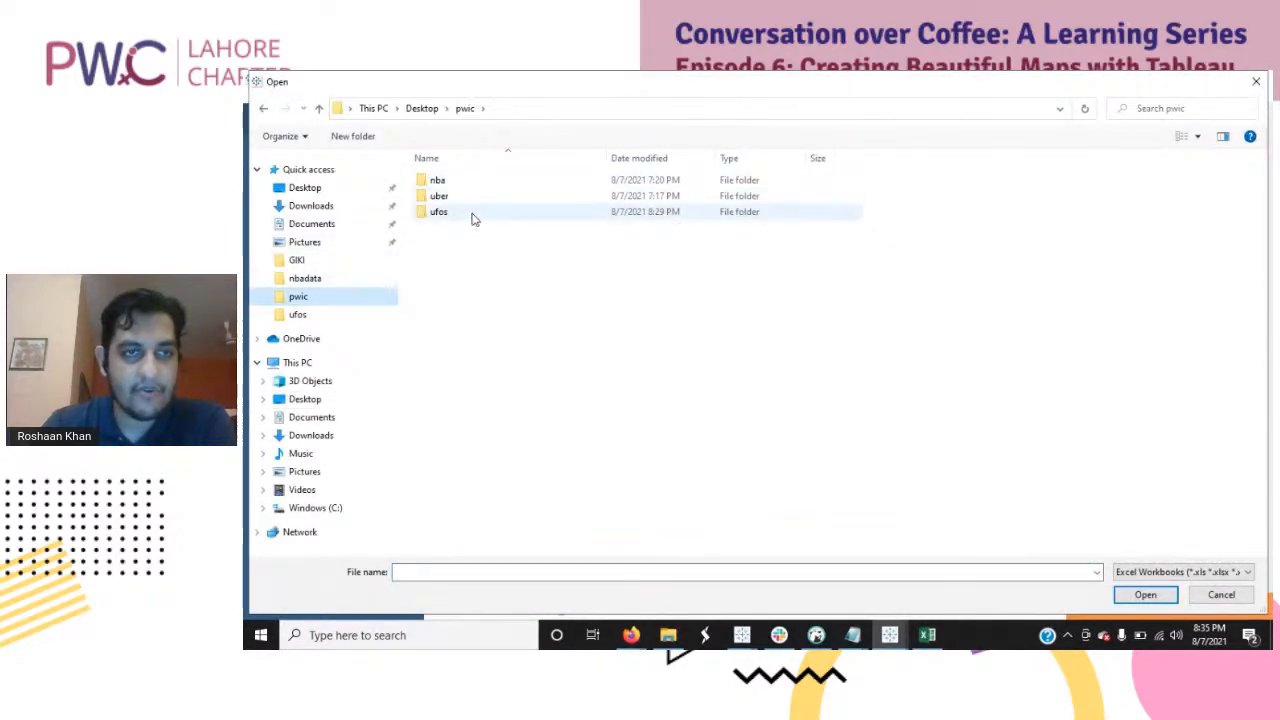
click(468, 213)
click(462, 180)
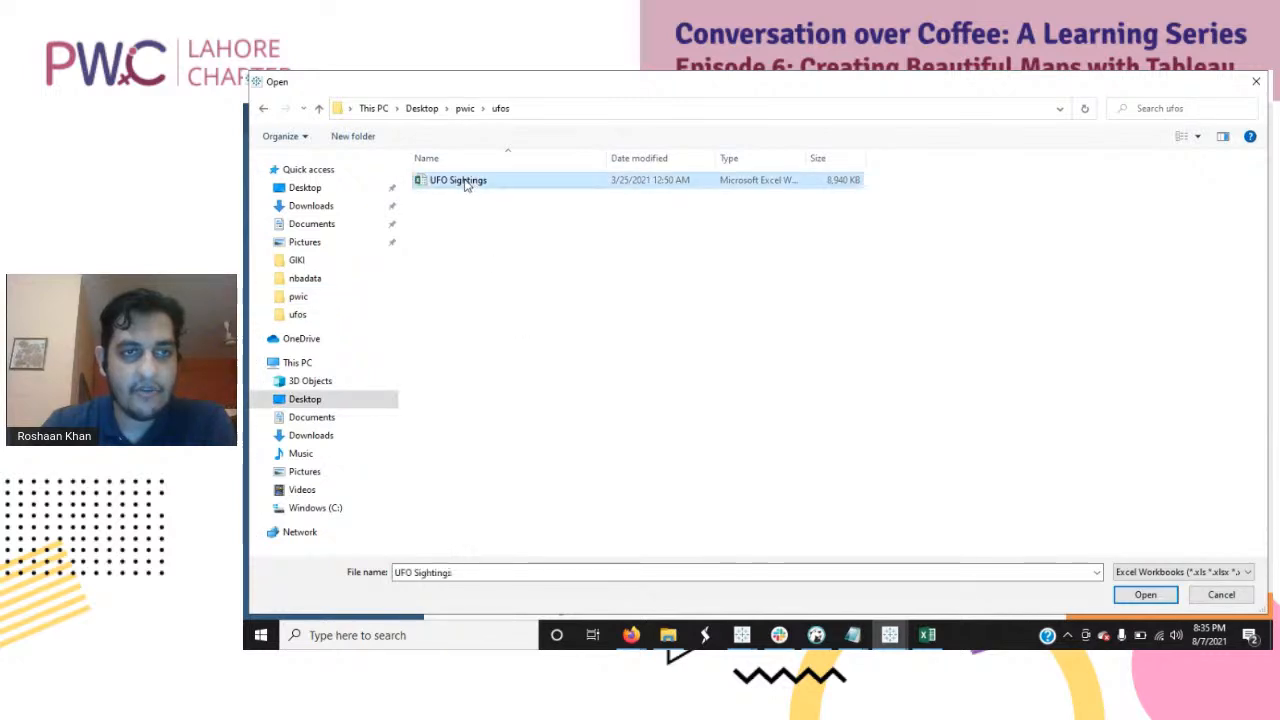
click(1166, 594)
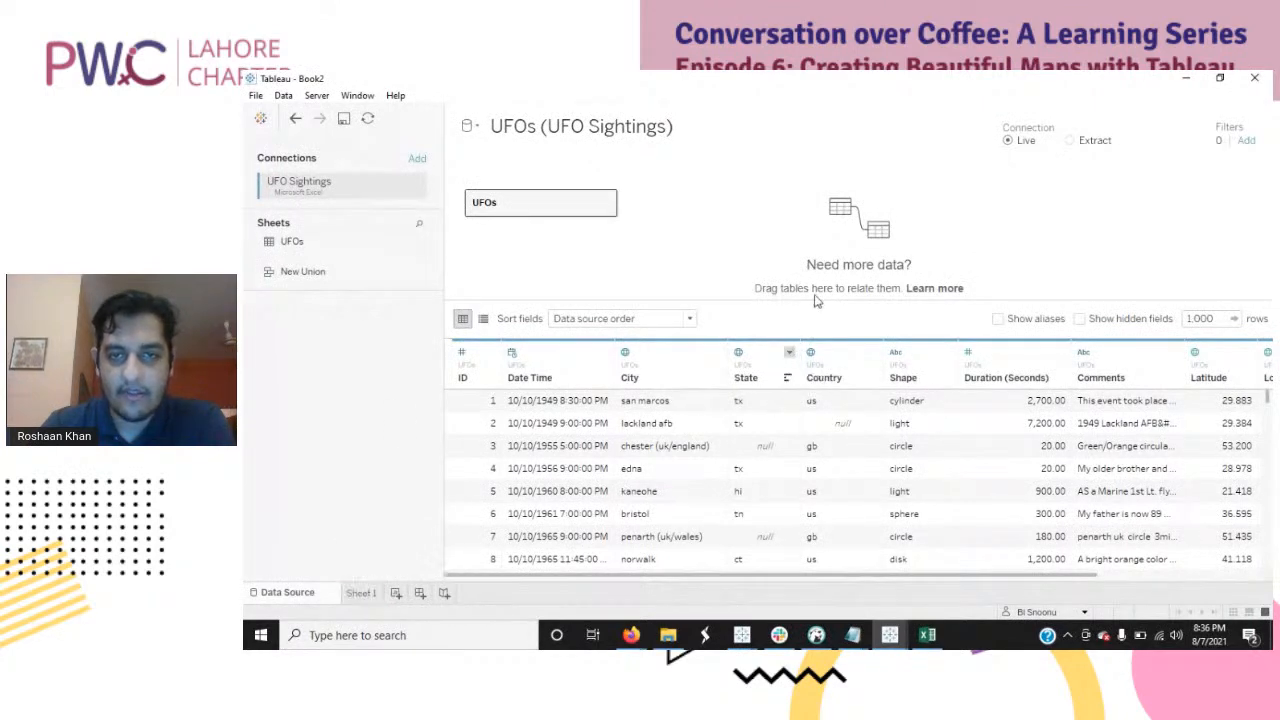
Step: Enlarge the data preview and compare the UFOs table with the sheet name in the Excel workbook
drag(814, 300, 816, 248)
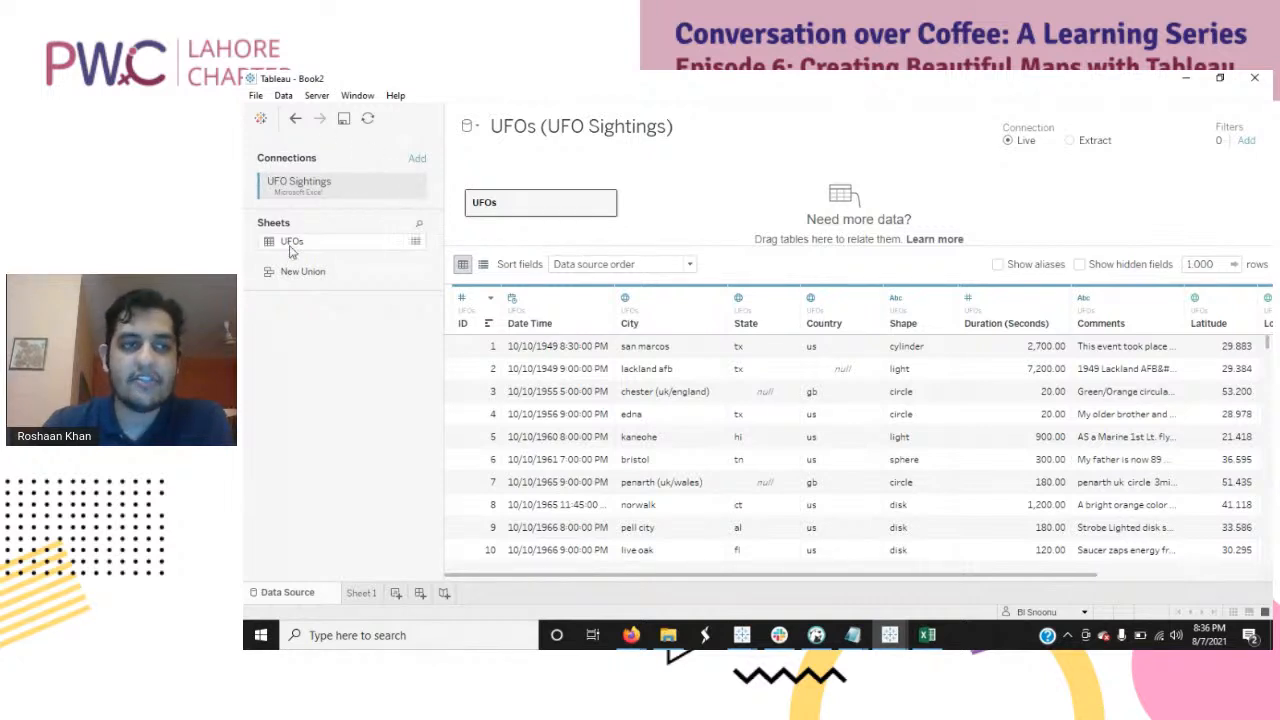
click(927, 635)
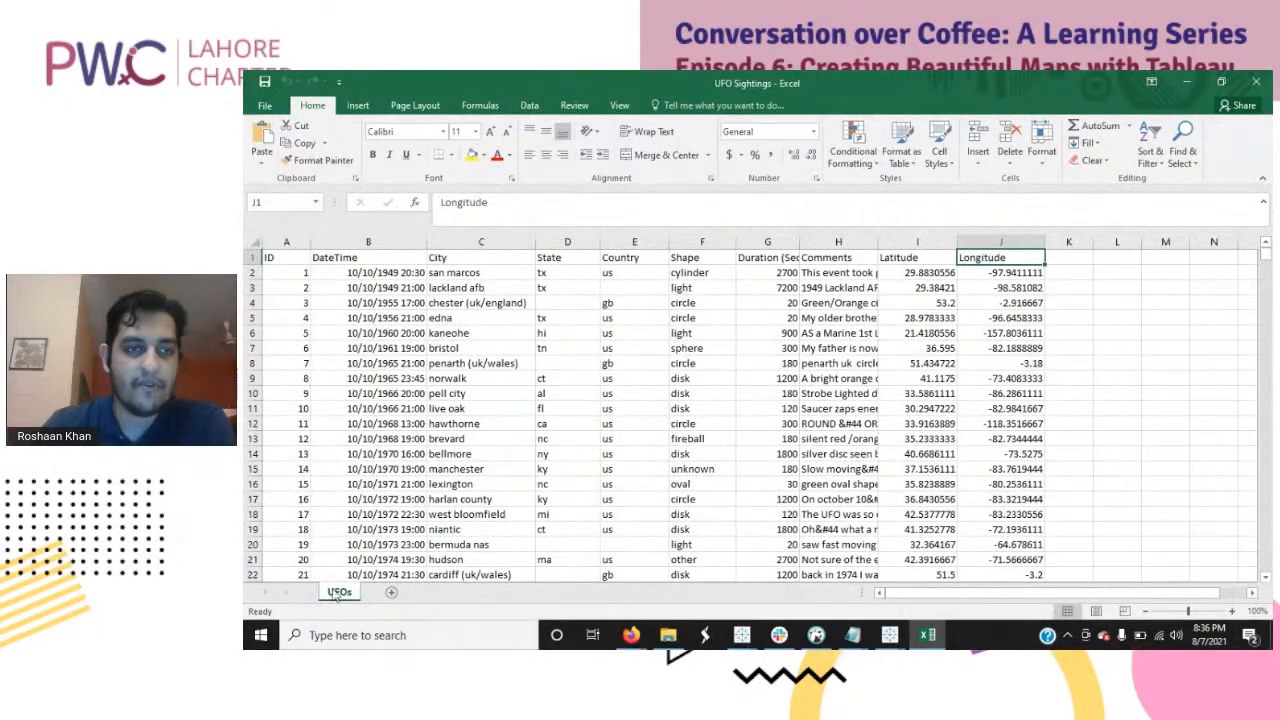
click(1180, 83)
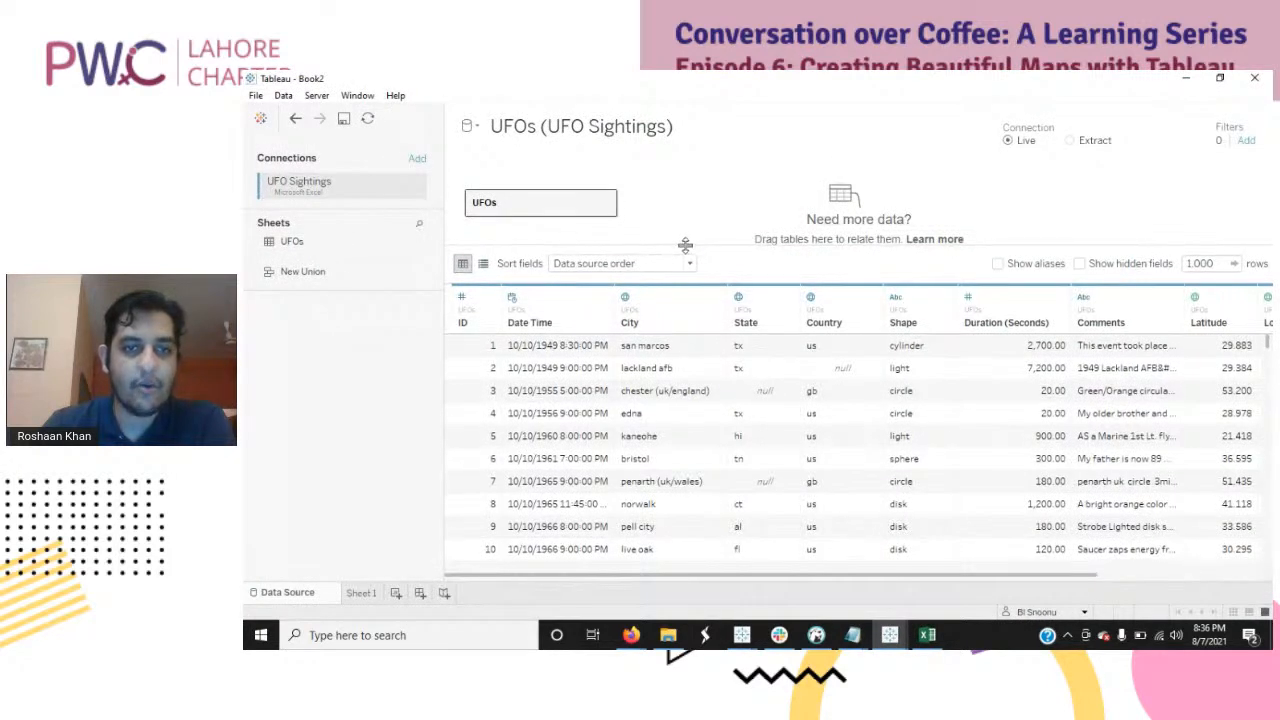
drag(685, 246, 686, 258)
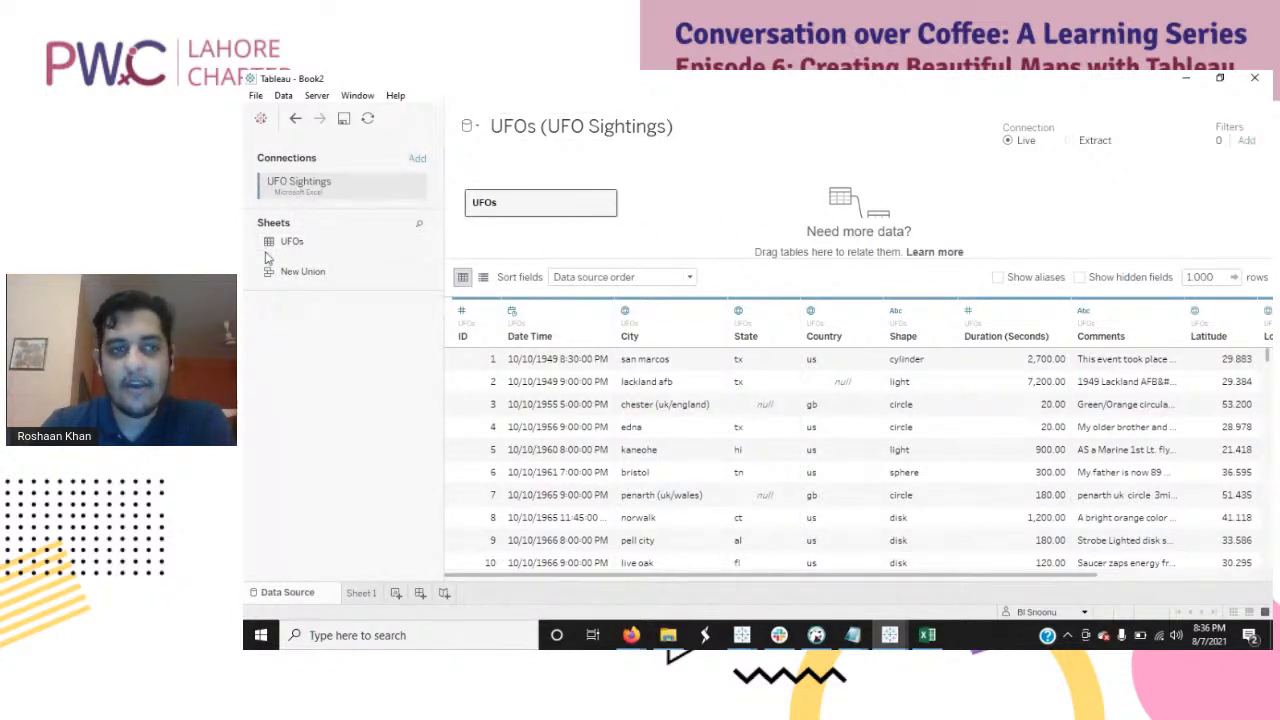
Step: Try to relate a second copy of the UFOs table to the first one and remove that copy from the canvas
drag(280, 250, 860, 230)
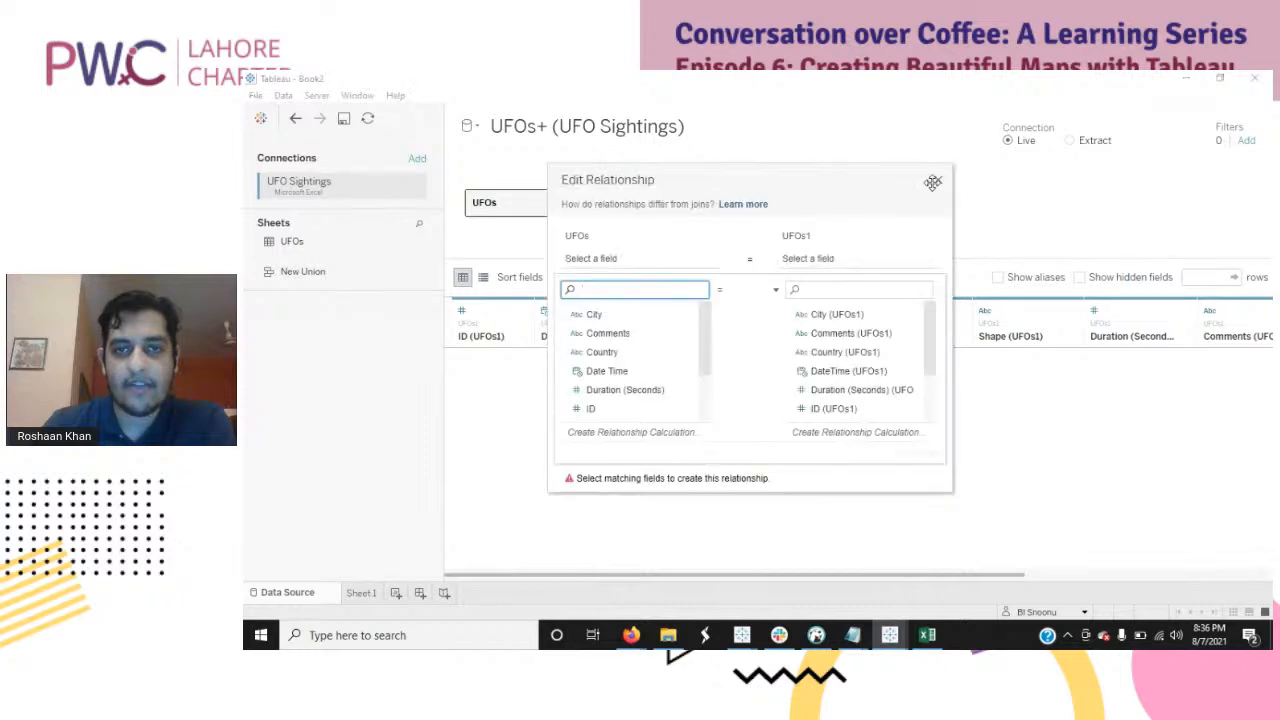
click(932, 181)
drag(757, 205, 455, 73)
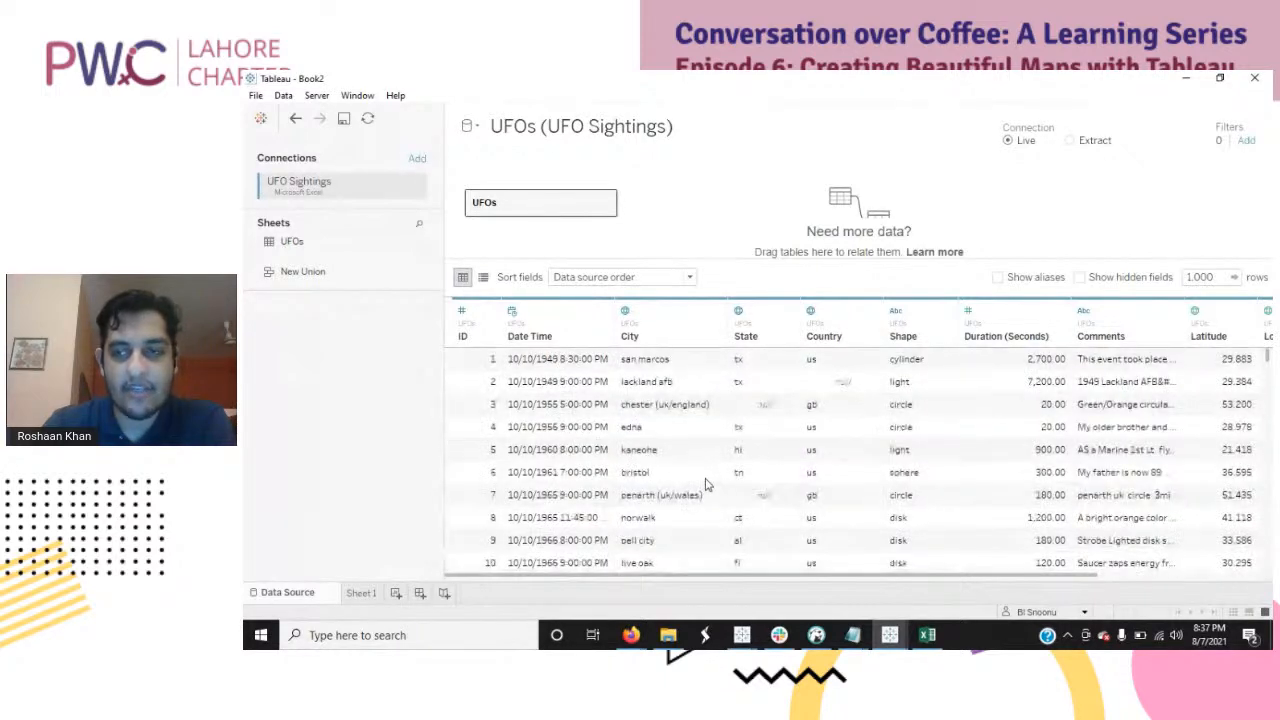
Step: Compare the previewed UFOs rows with the Excel workbook and return to Tableau with a slightly smaller data preview
drag(813, 578, 785, 587)
click(941, 641)
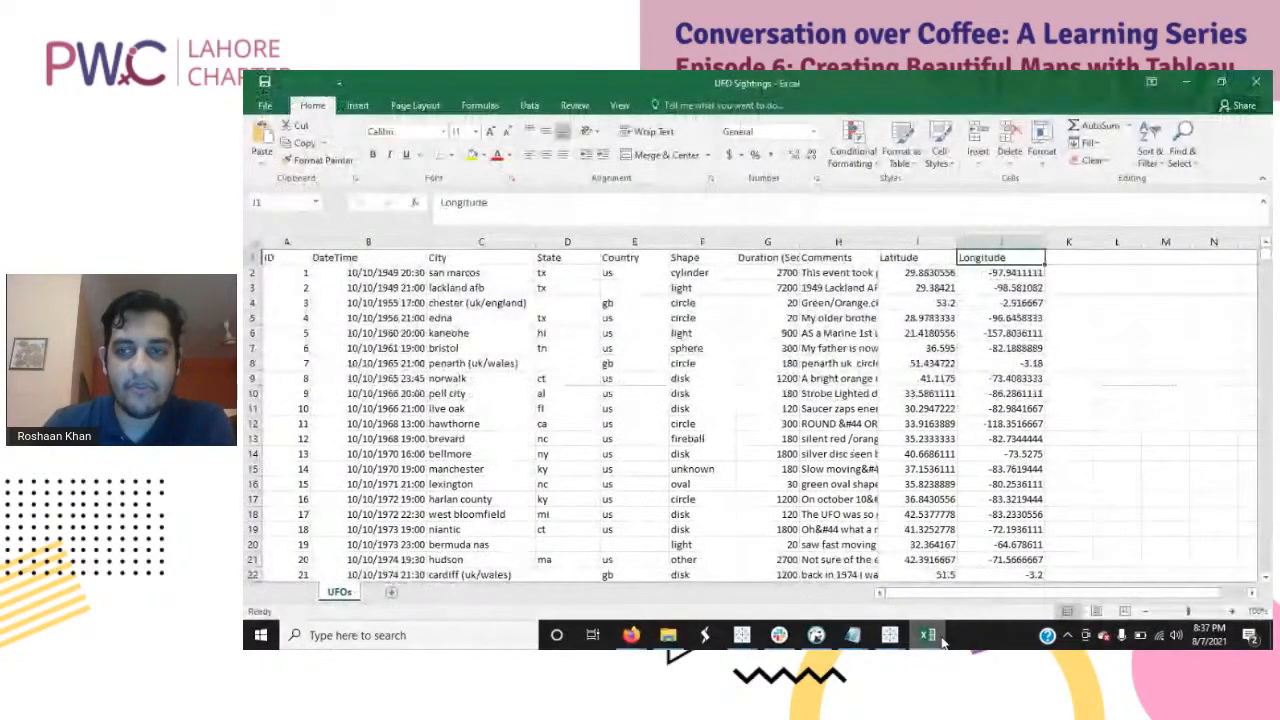
click(941, 643)
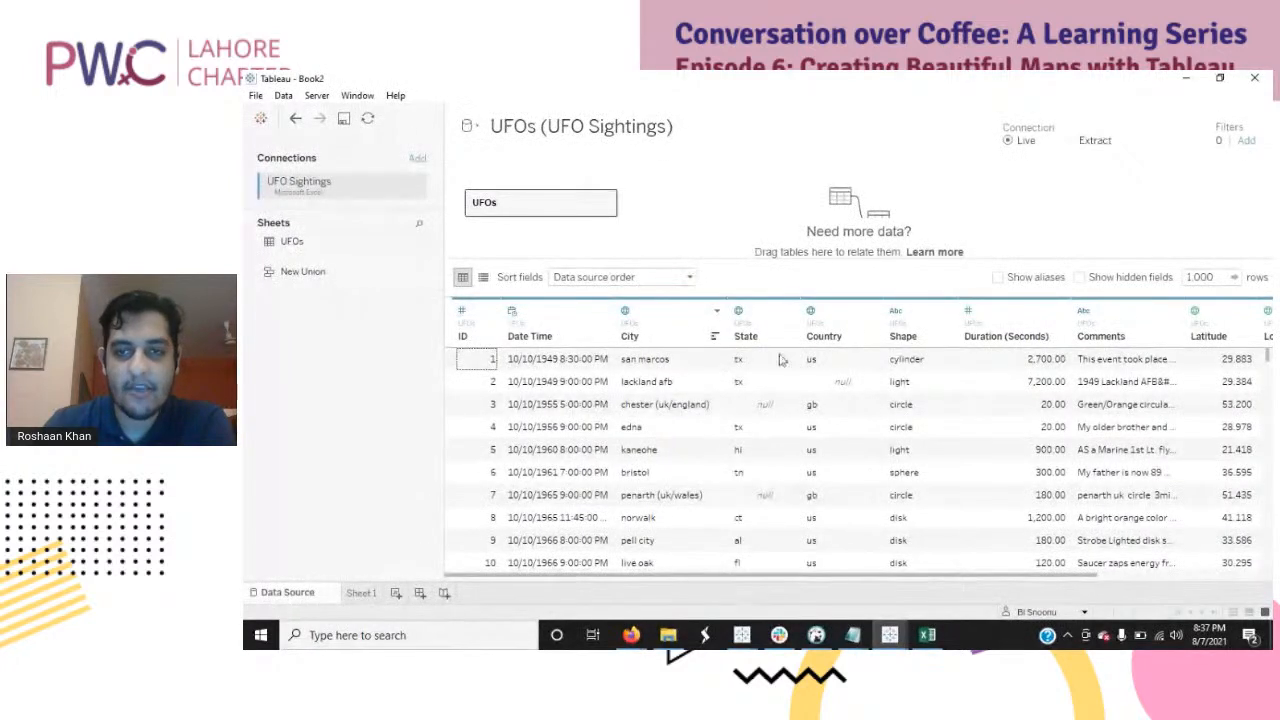
drag(742, 262, 745, 286)
Step: Remove the UFOs table from the canvas, add it back and check its columns through to Longitude
drag(470, 200, 349, 380)
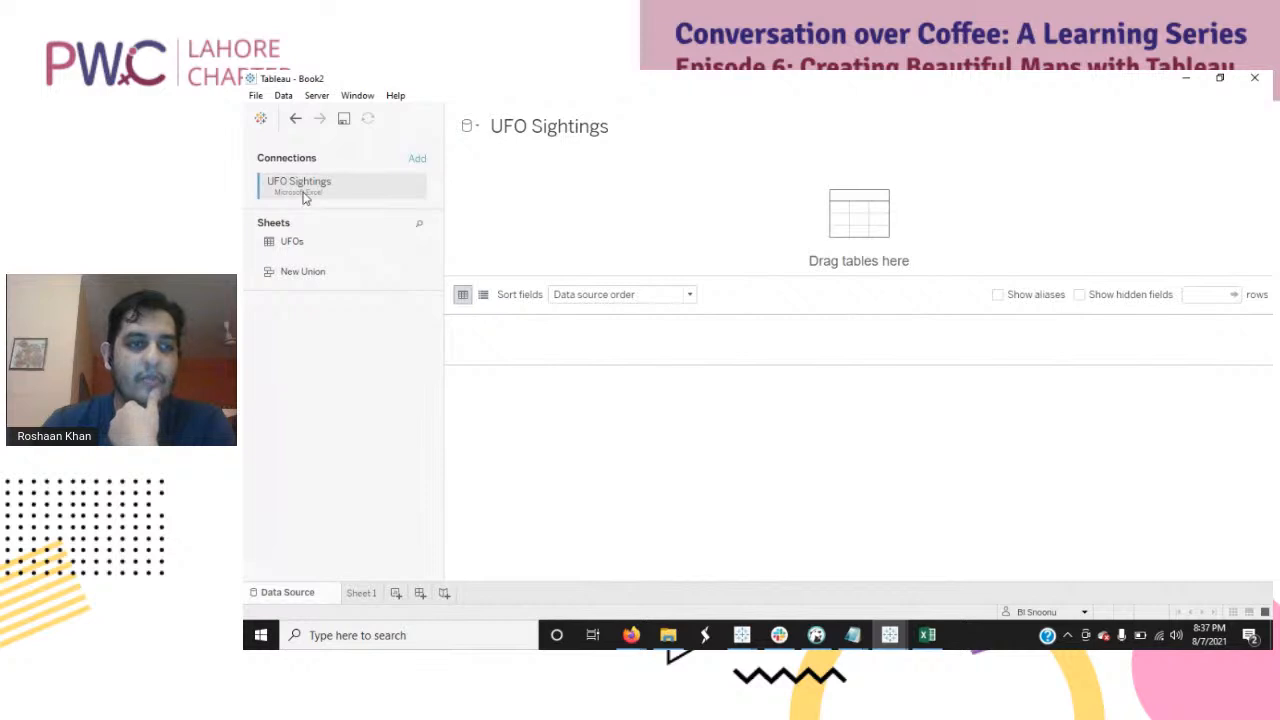
drag(289, 250, 628, 222)
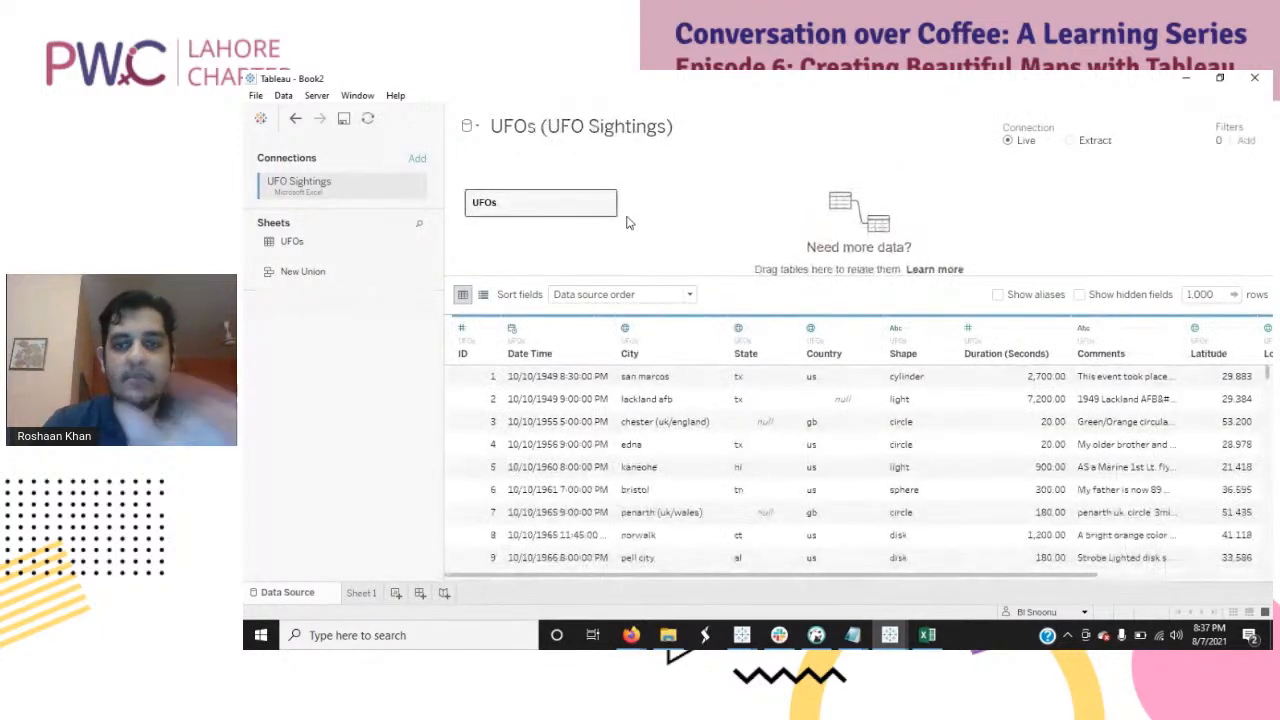
drag(776, 578, 980, 571)
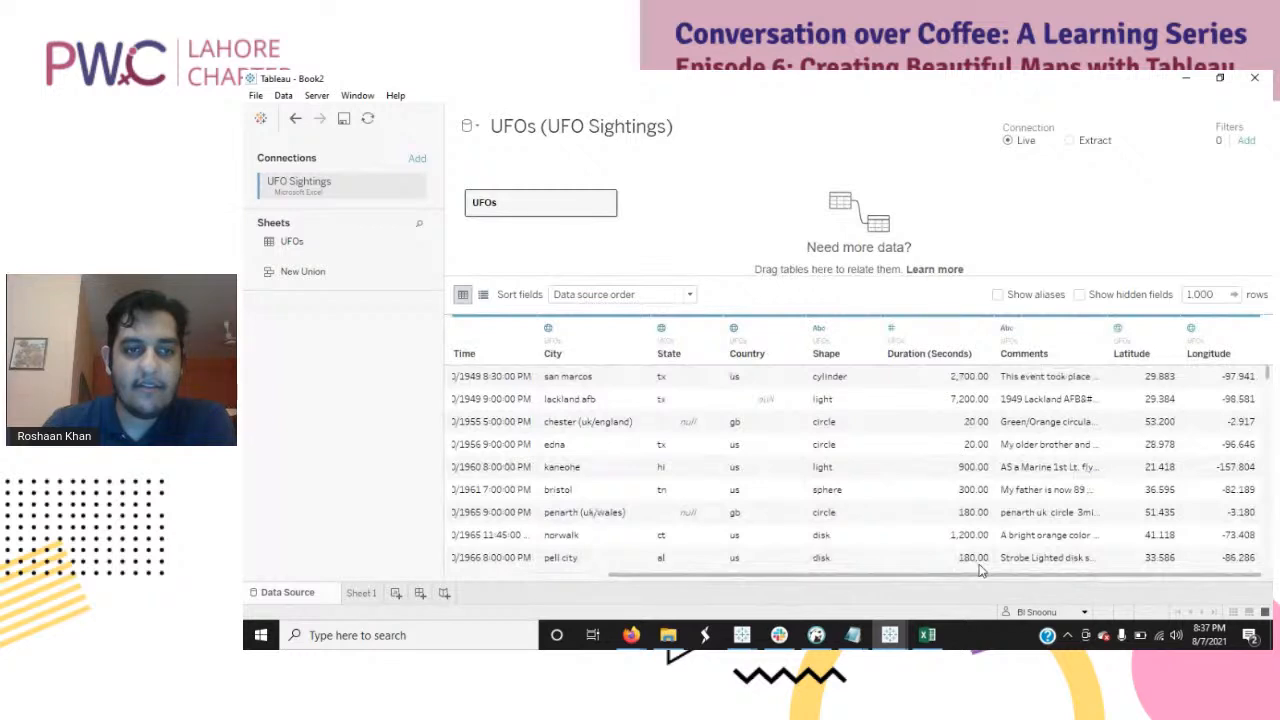
drag(979, 570, 902, 590)
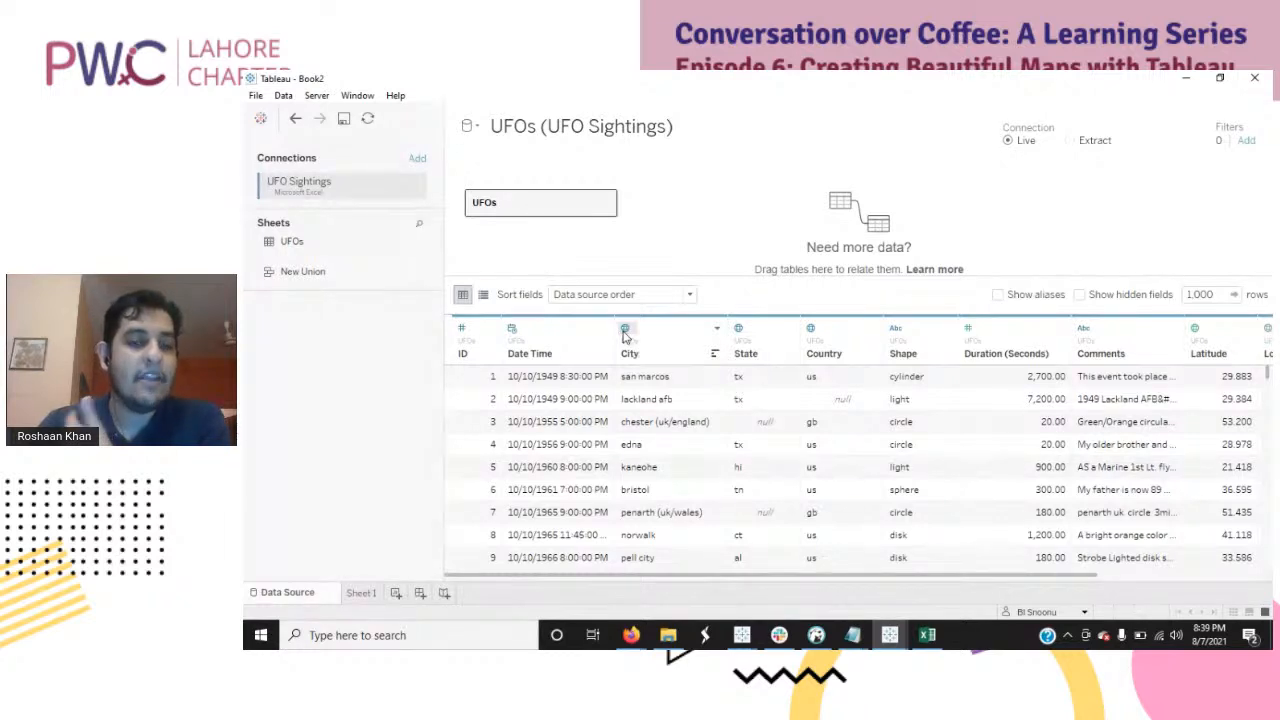
Step: Change the ID field's data type to String and set it back to Number (whole)
click(462, 330)
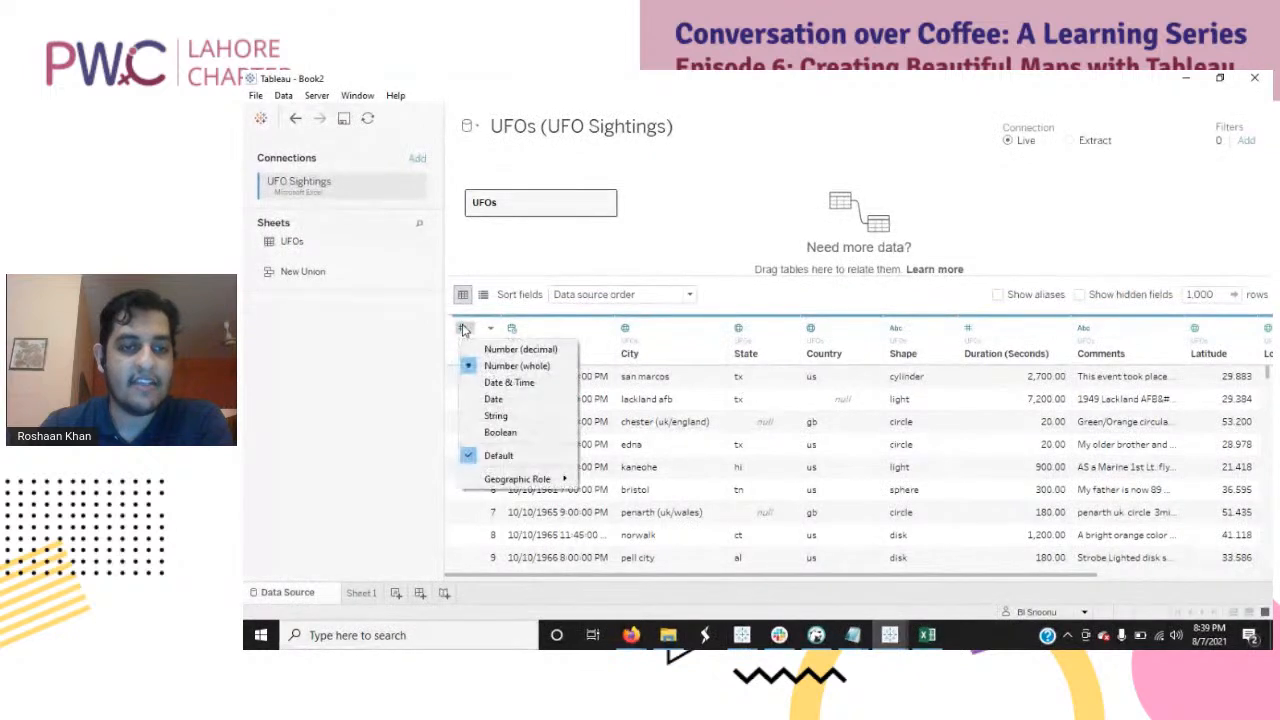
click(521, 418)
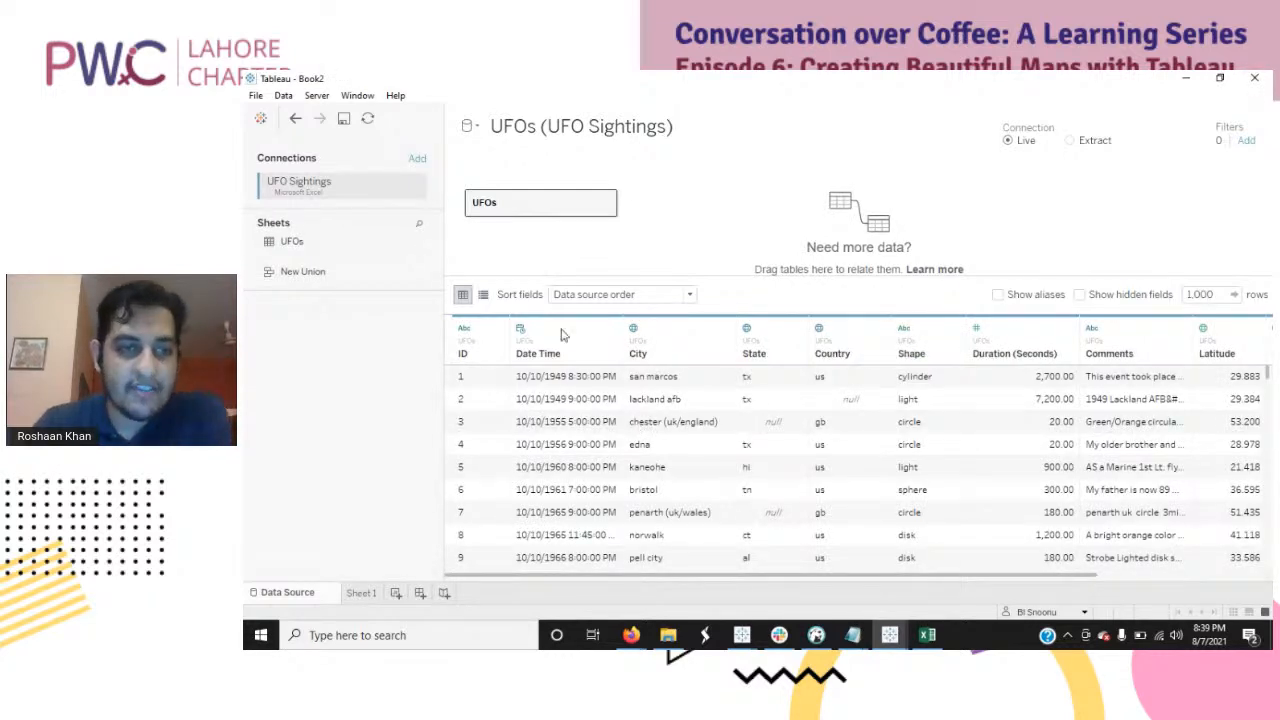
click(468, 333)
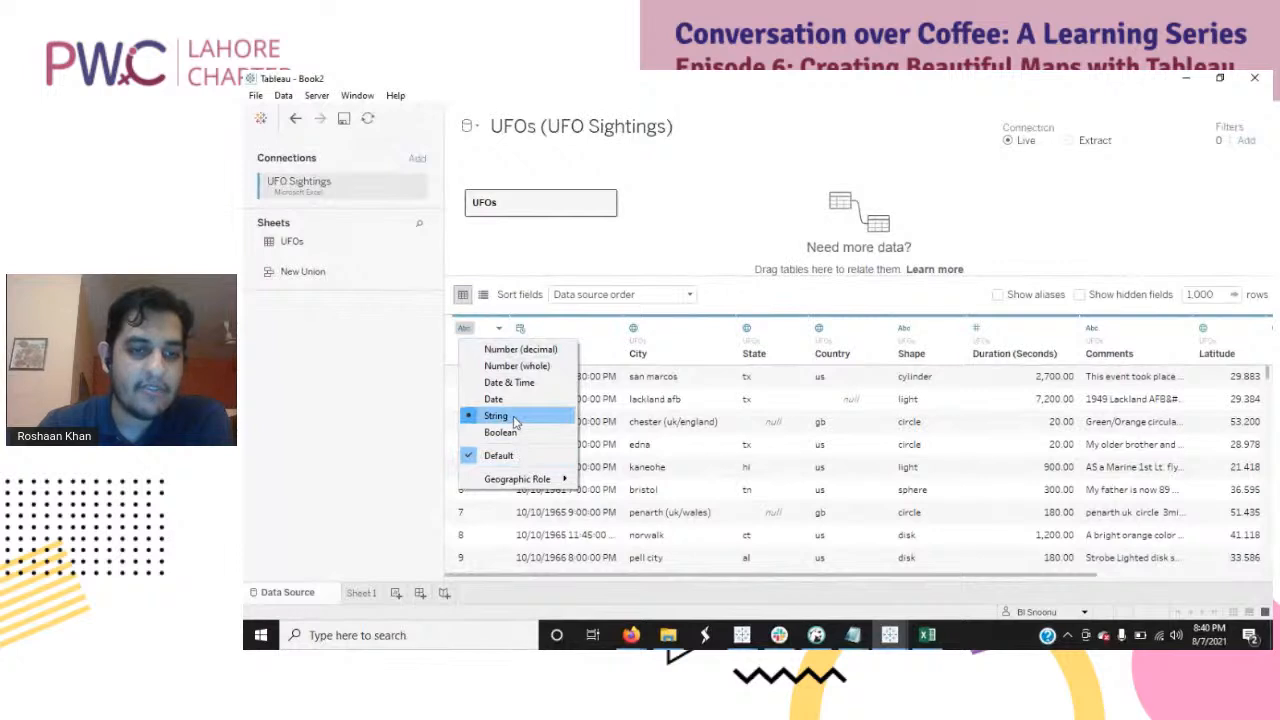
click(536, 366)
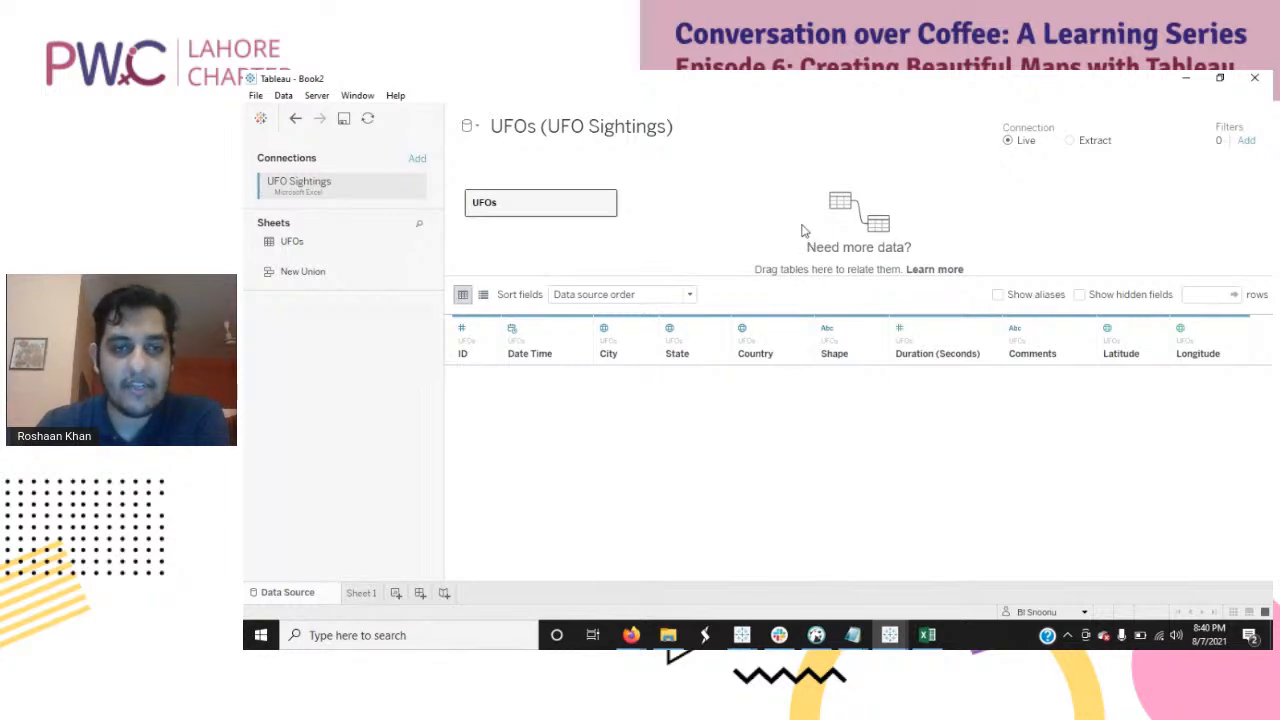
Step: Check the geographic roles of the City and State fields, keeping State as State/Province
click(626, 329)
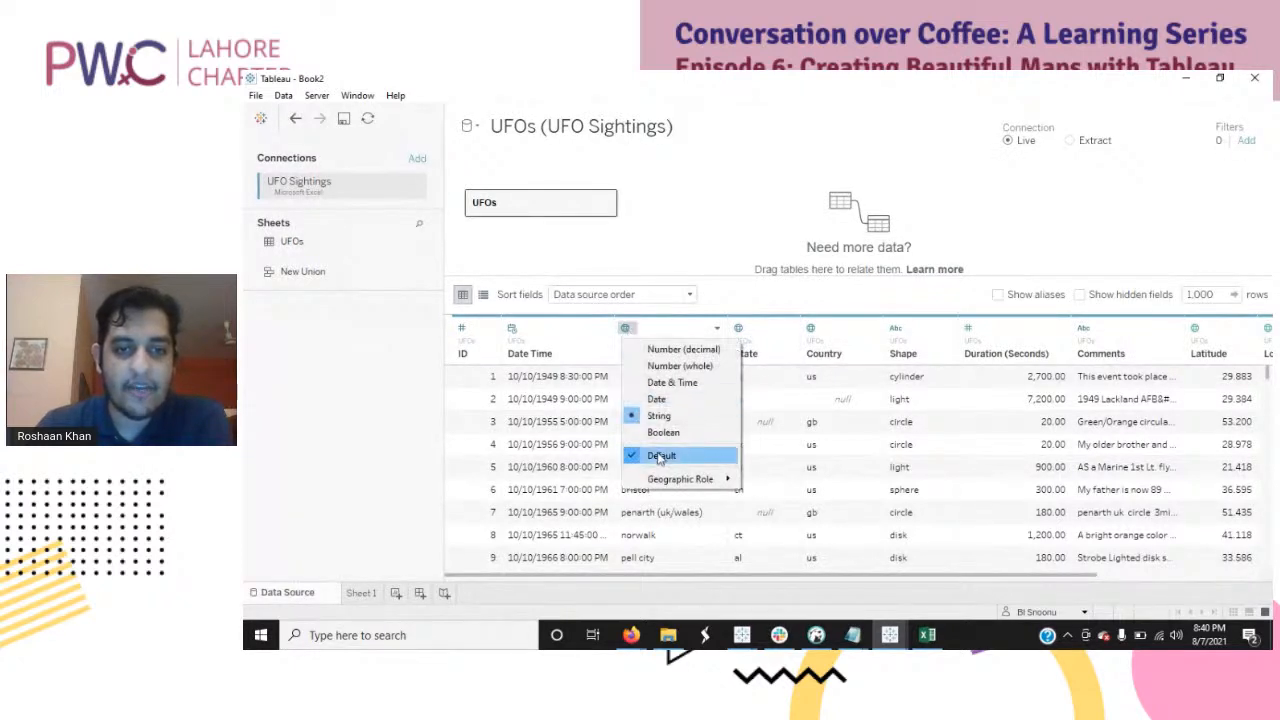
mouse_move(711, 481)
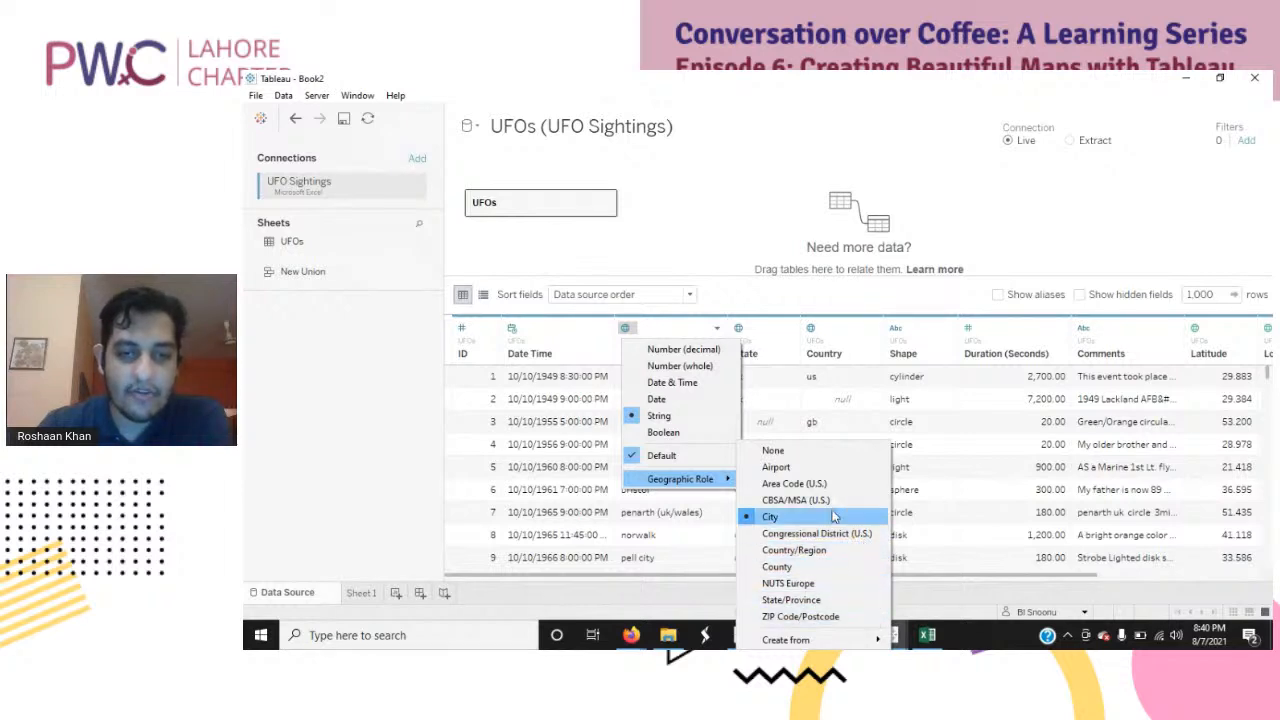
click(734, 282)
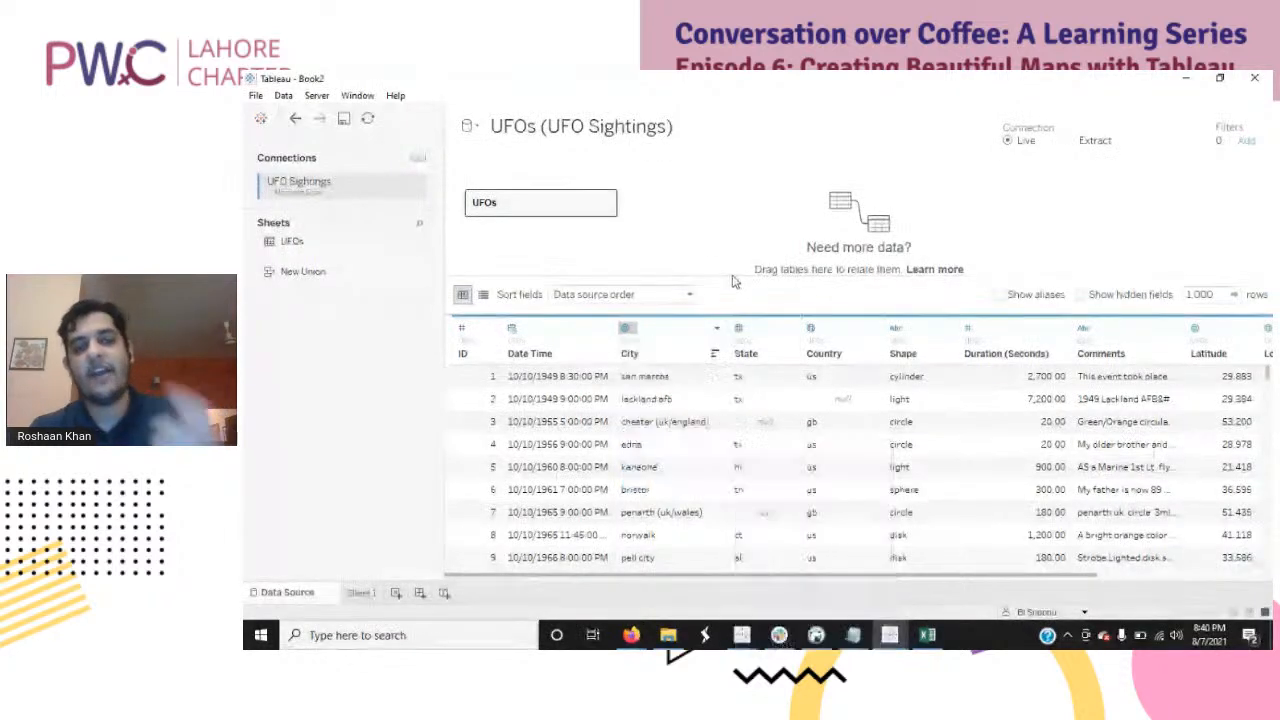
click(742, 330)
mouse_move(805, 479)
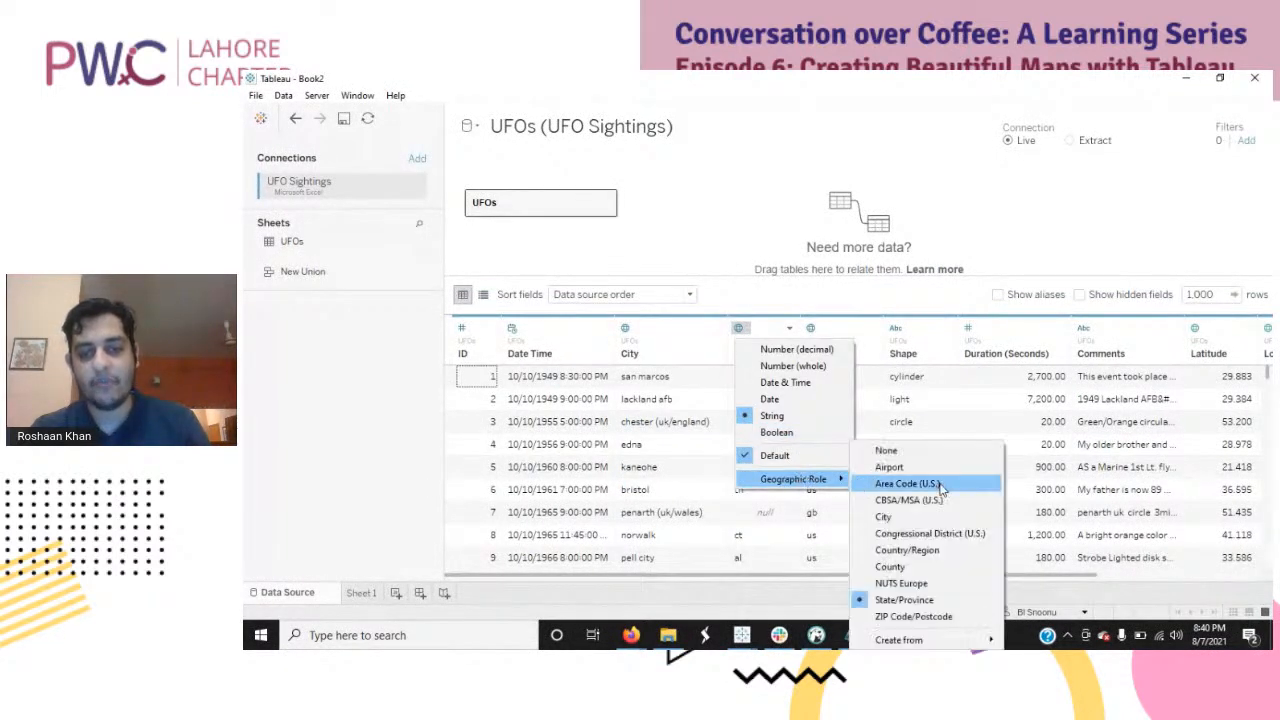
click(965, 601)
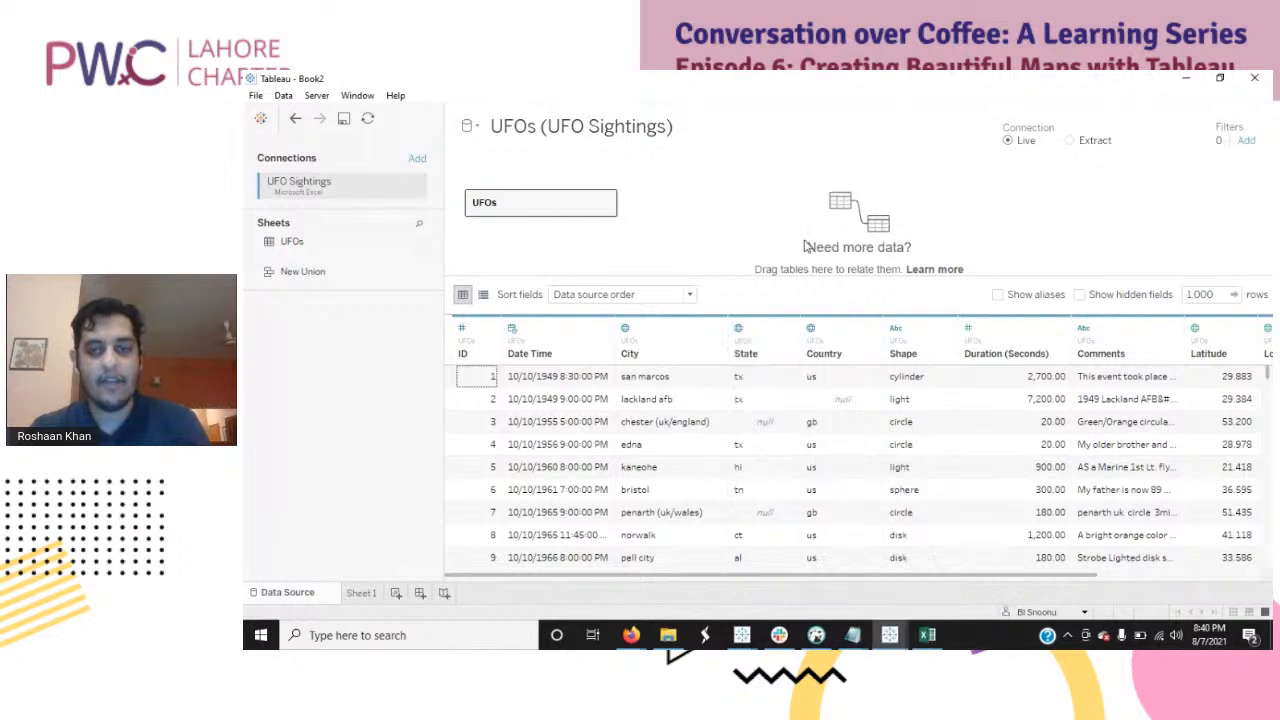
Step: Check the geographic role of the Latitude field, keeping it as Latitude, and return to the first columns
drag(888, 577, 1146, 604)
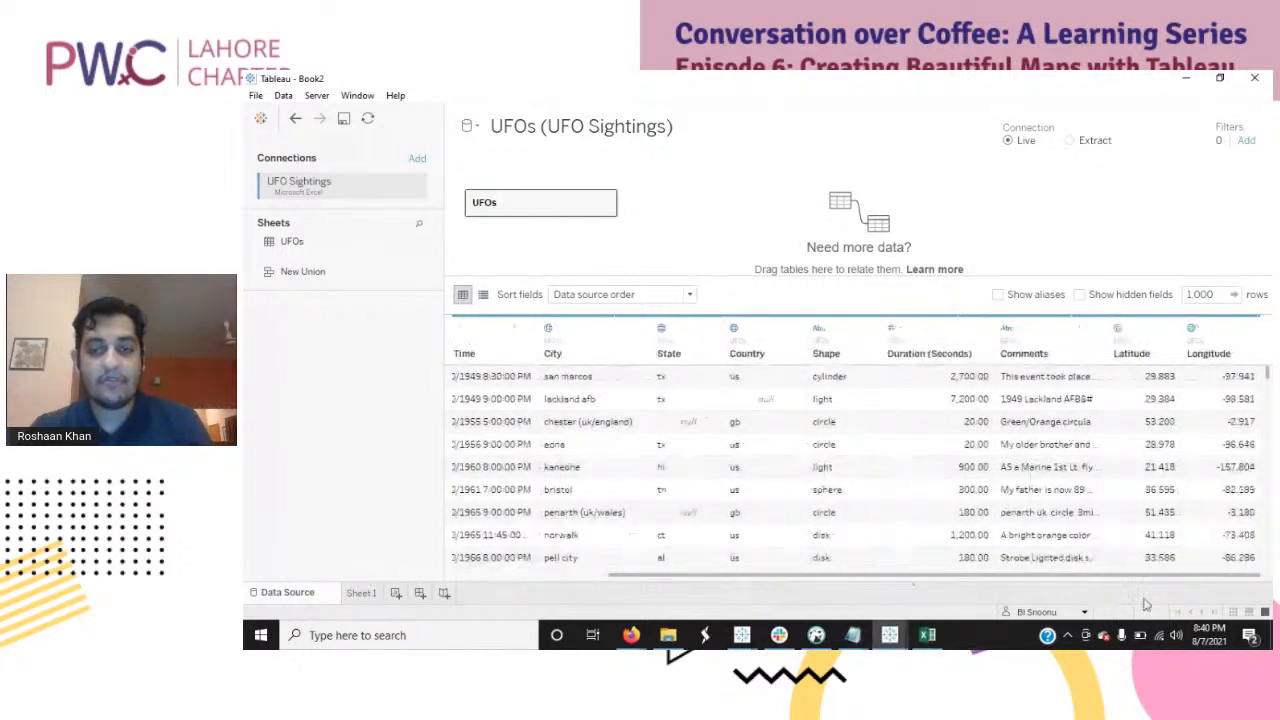
click(1119, 330)
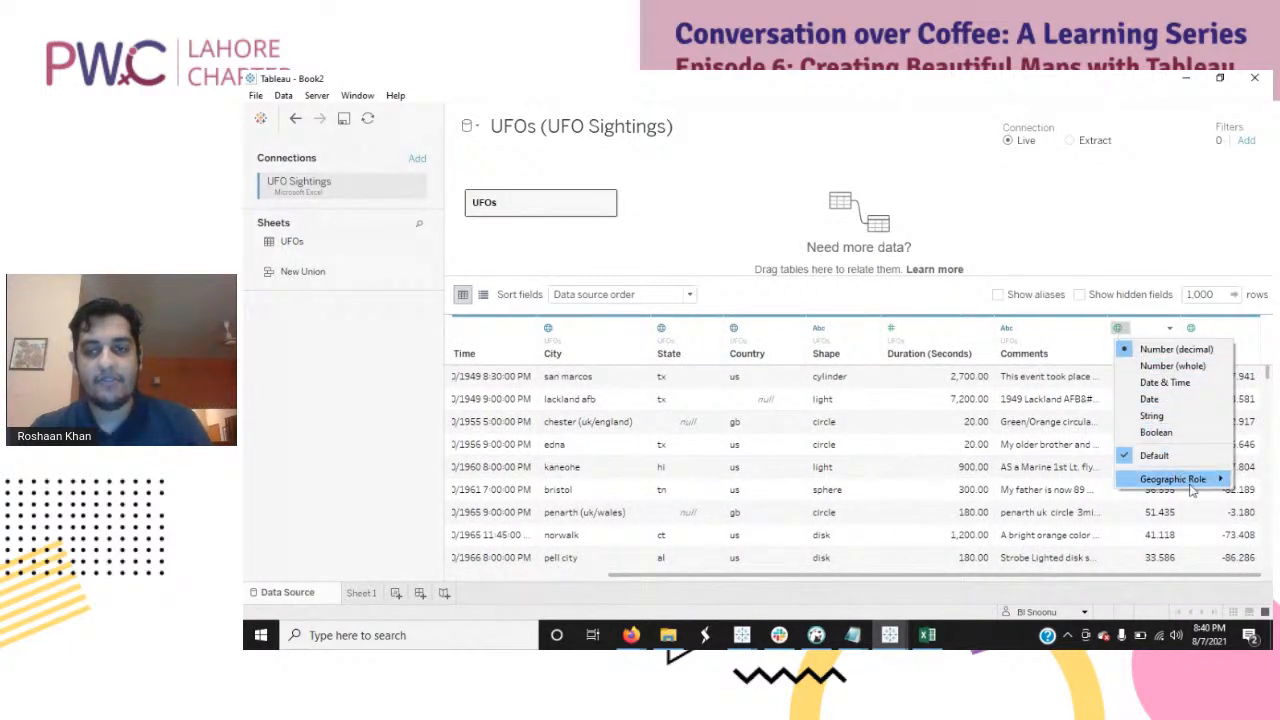
mouse_move(1172, 479)
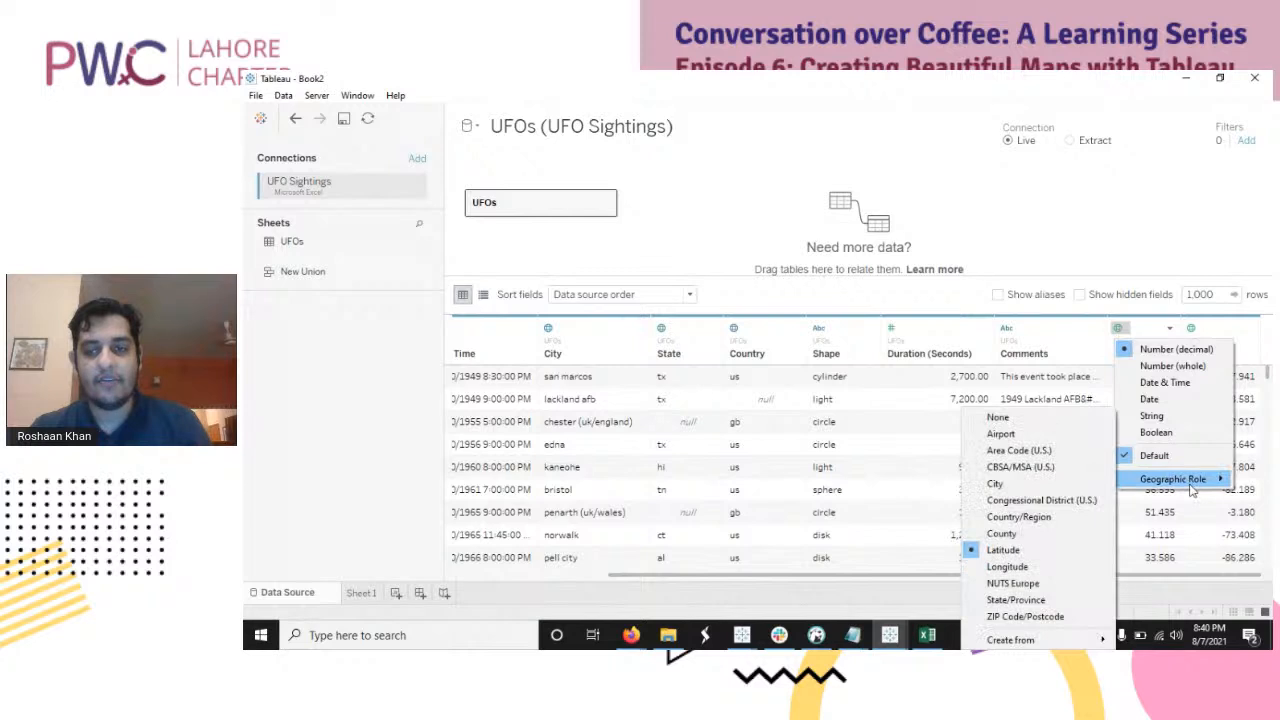
click(1003, 550)
drag(1064, 575, 770, 576)
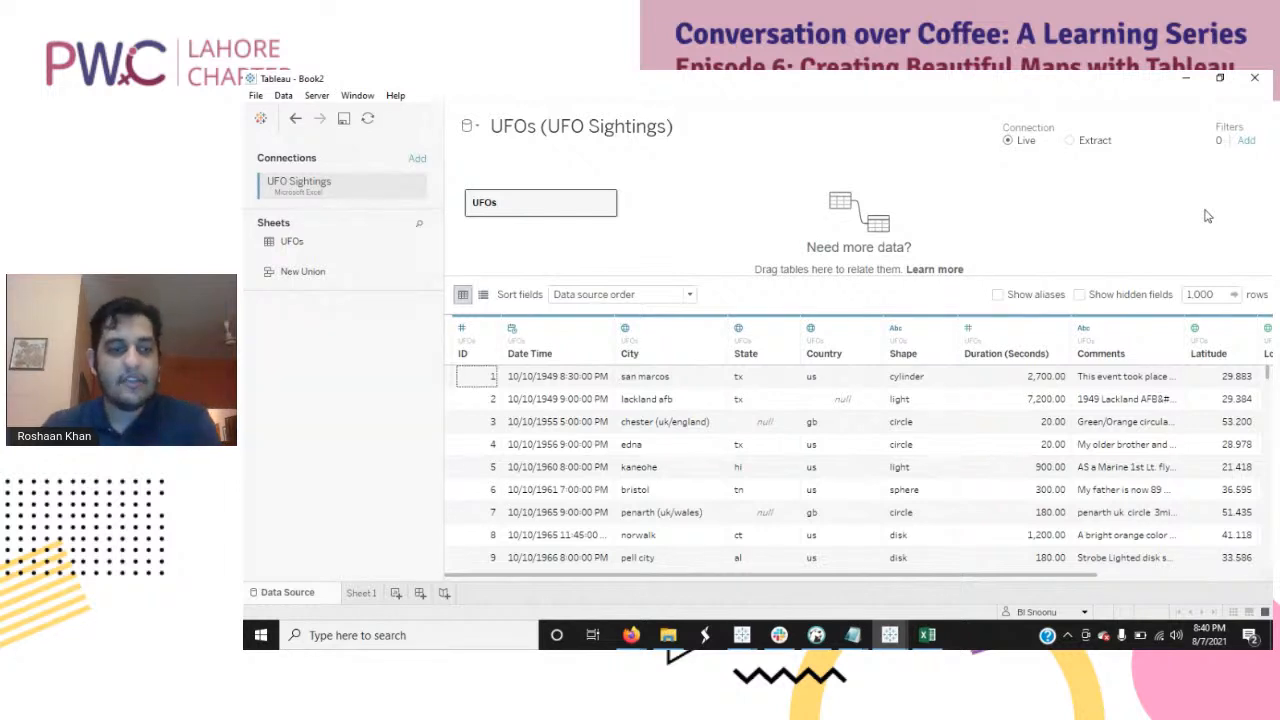
Step: Open Sheet 1, widen the field list slightly and look over the dimensions and measures of the UFOs data source
click(360, 596)
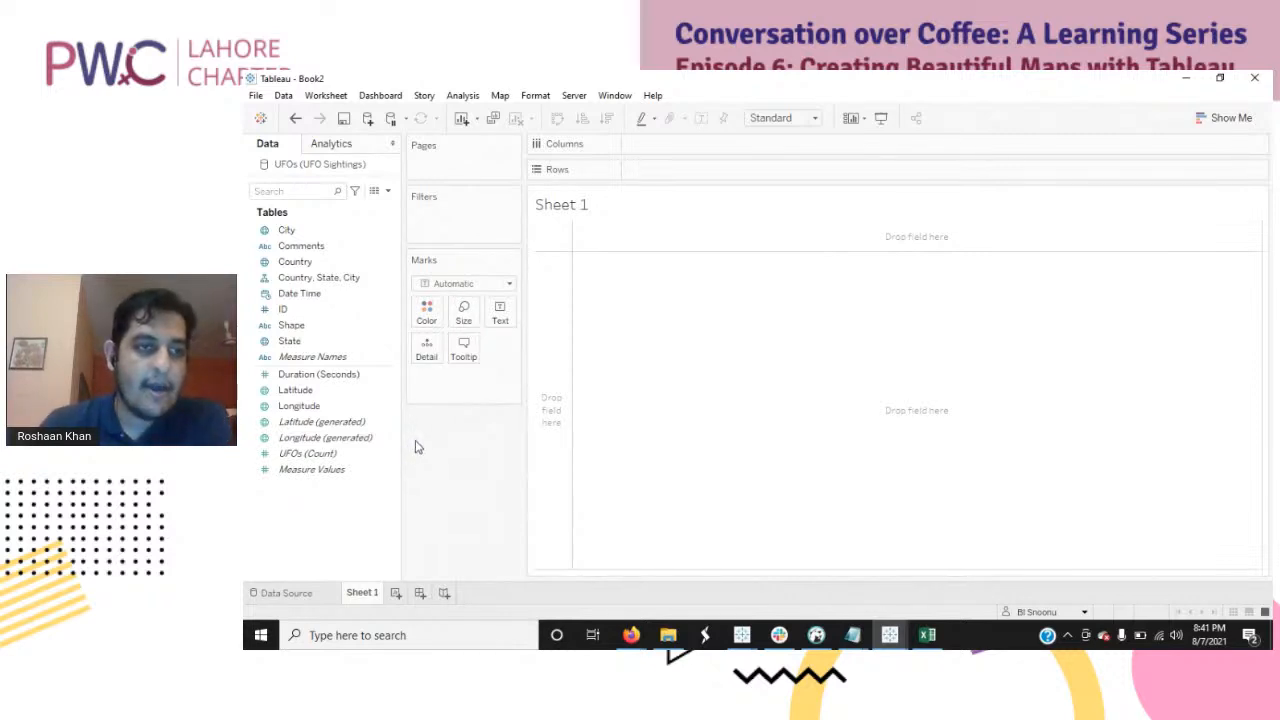
drag(402, 330, 409, 330)
click(344, 263)
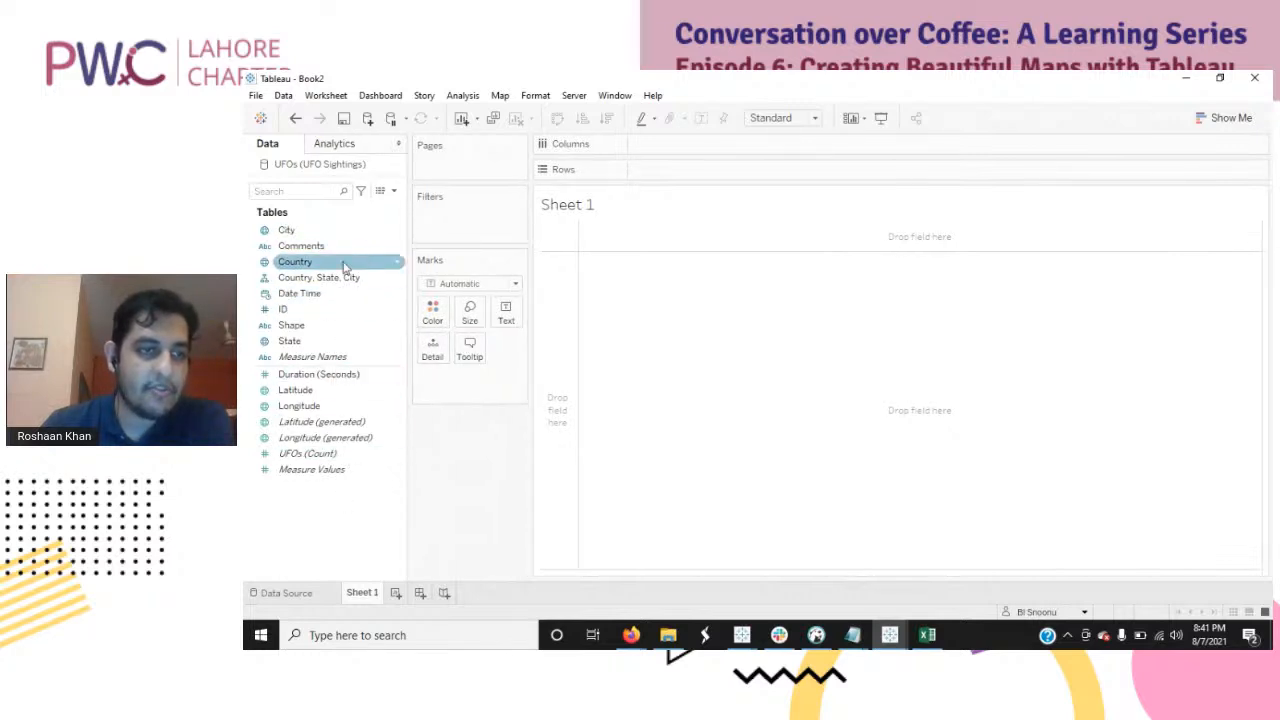
click(352, 244)
click(350, 470)
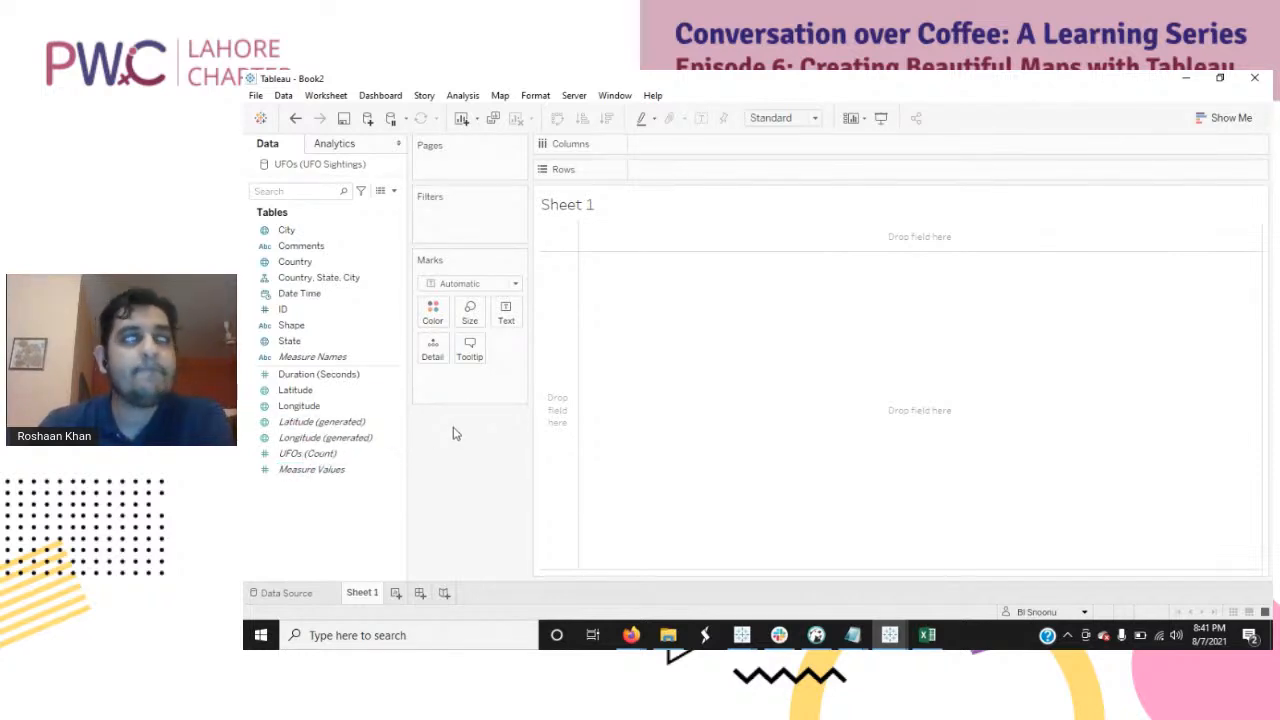
click(390, 310)
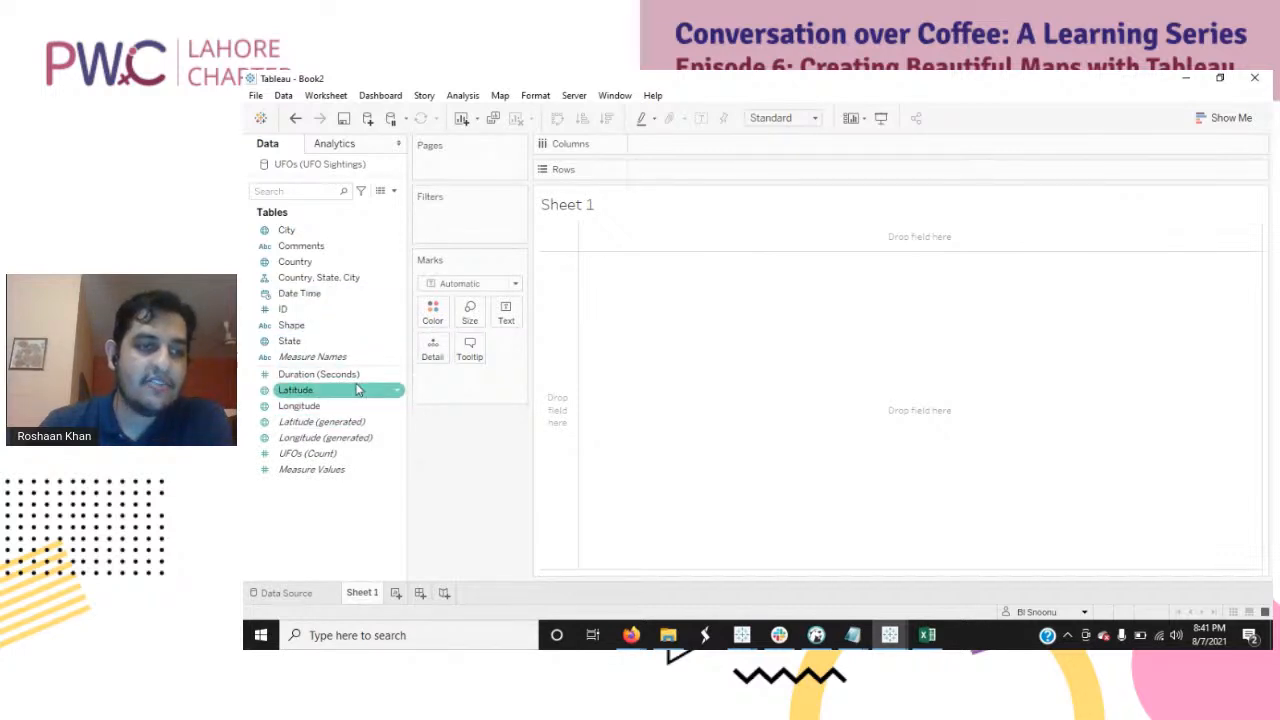
click(340, 325)
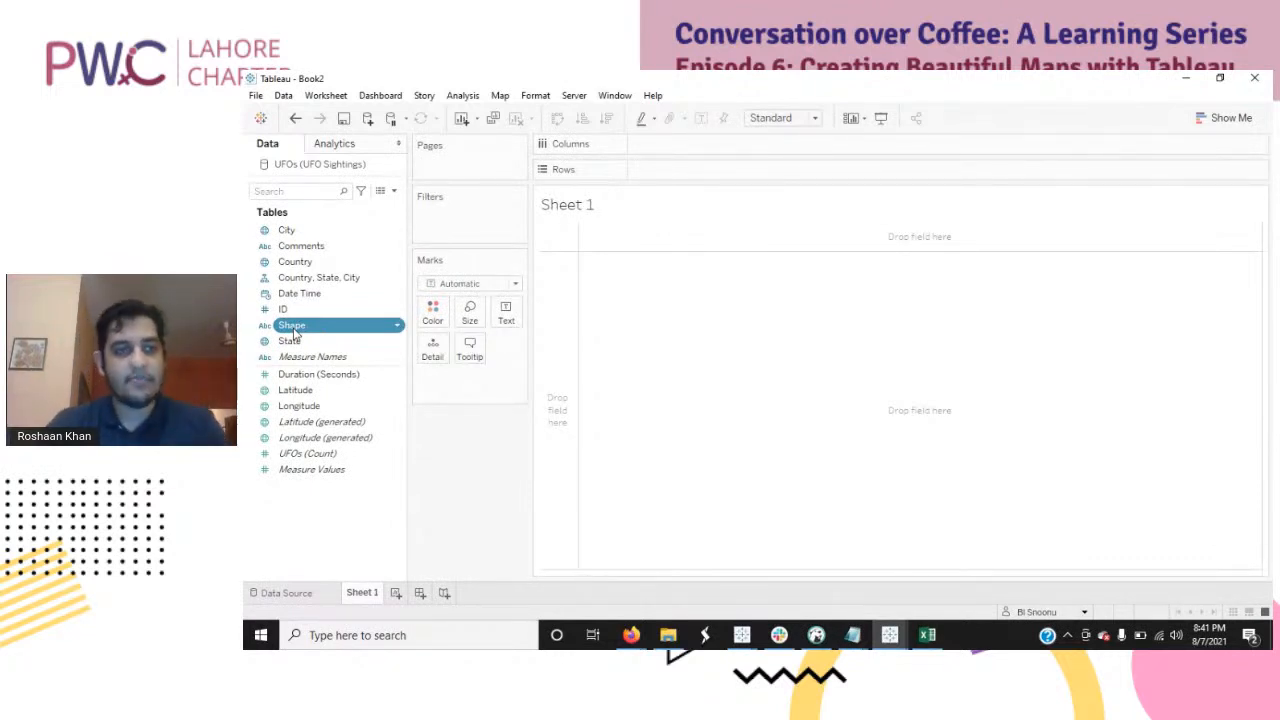
Step: Build a bar chart with Shape as columns and CNT(Shape) as rows
drag(293, 333, 648, 148)
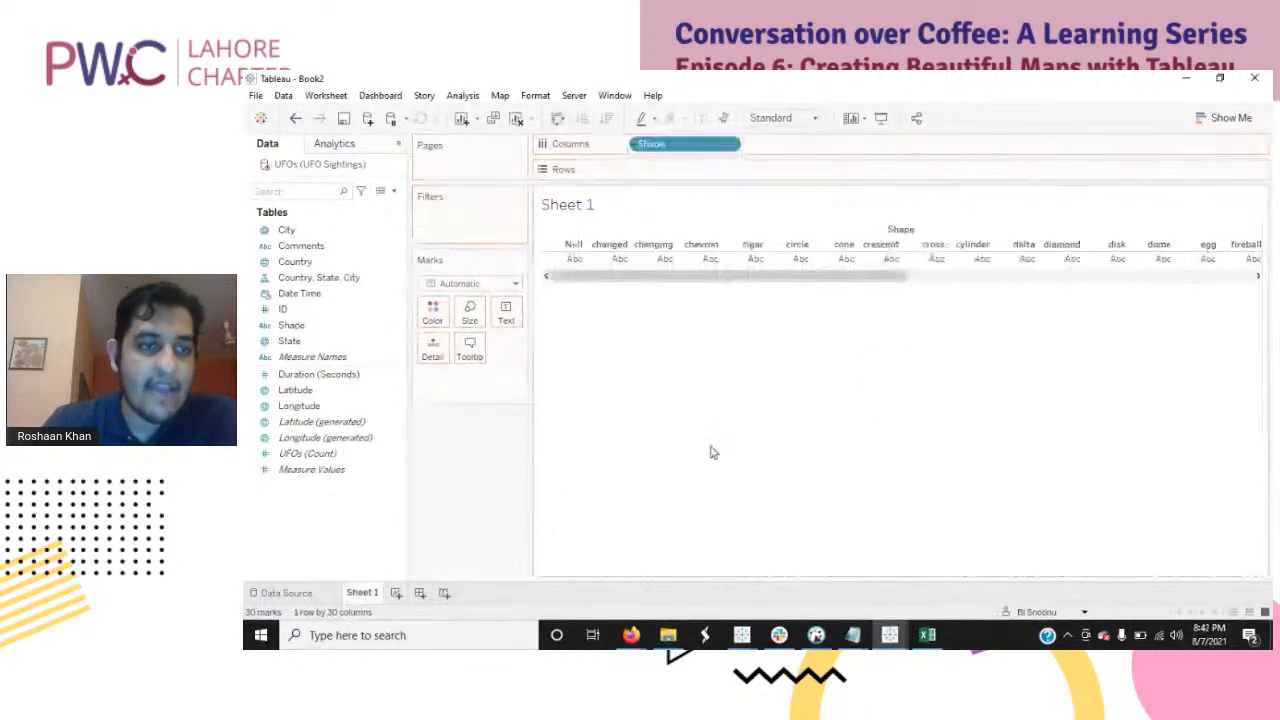
drag(318, 327, 691, 167)
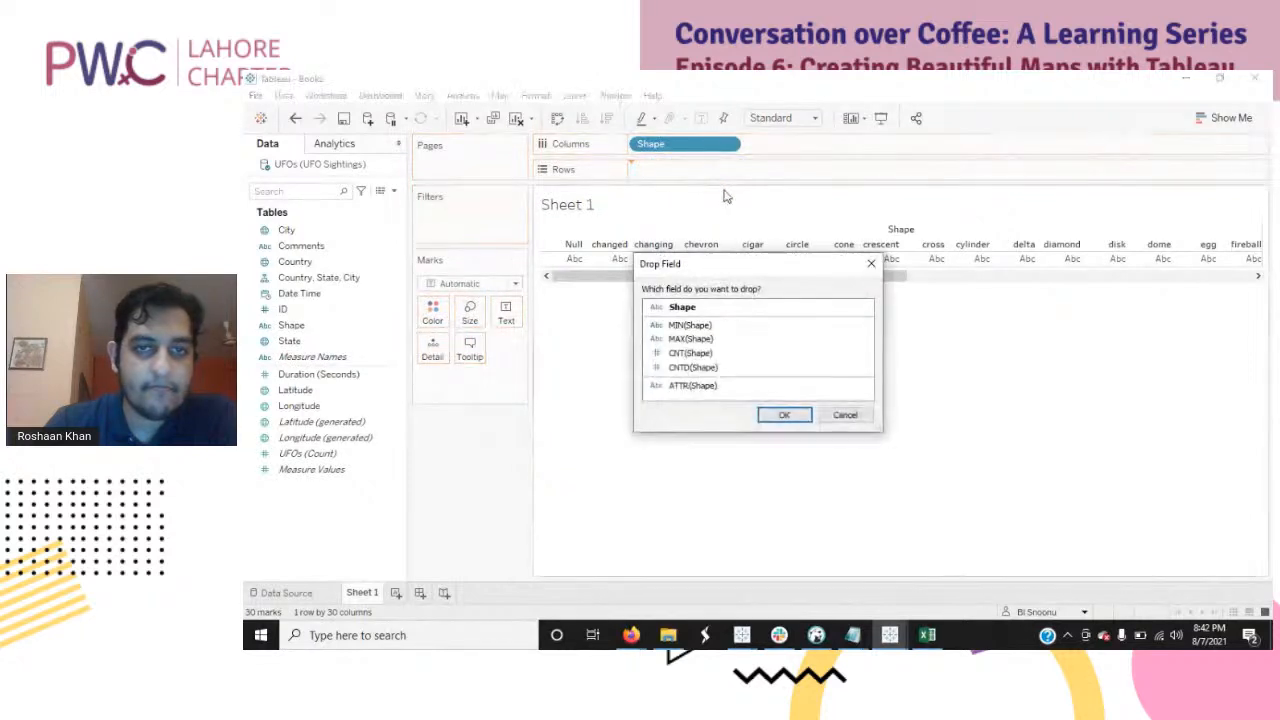
click(737, 356)
click(781, 414)
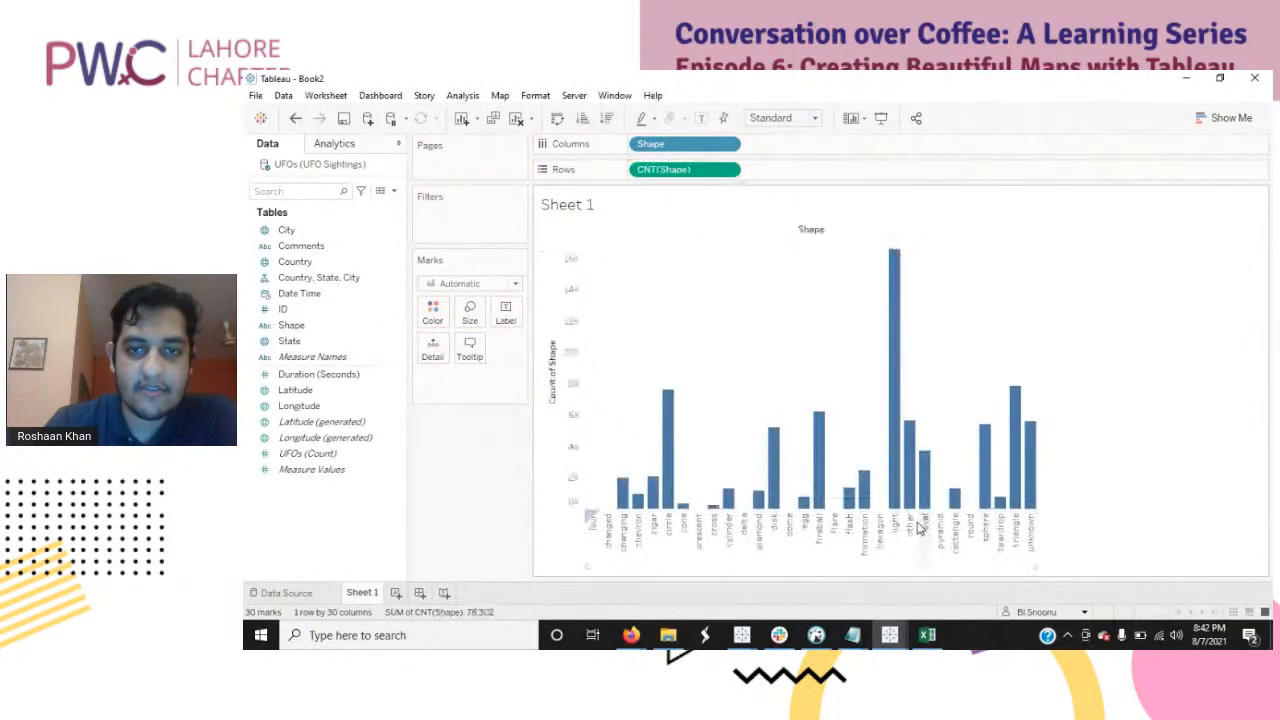
Step: Sort the shape bars in descending order by count and clear the worksheet
click(606, 118)
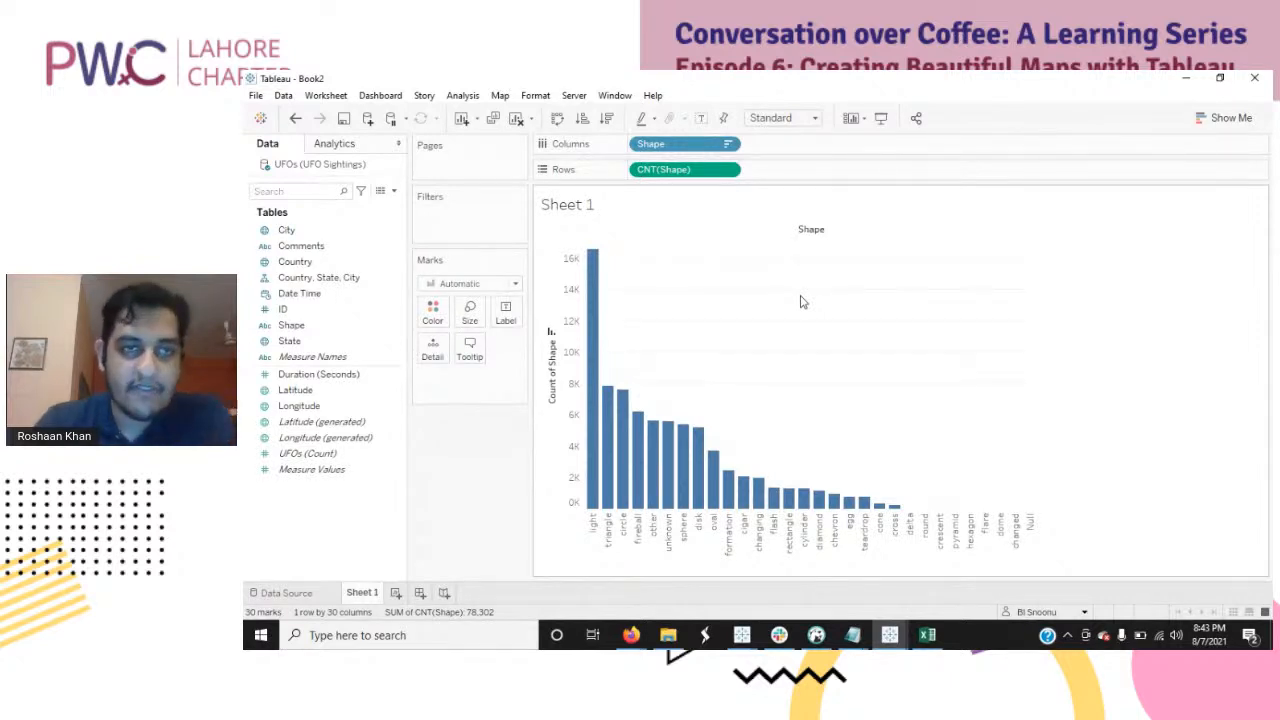
click(516, 118)
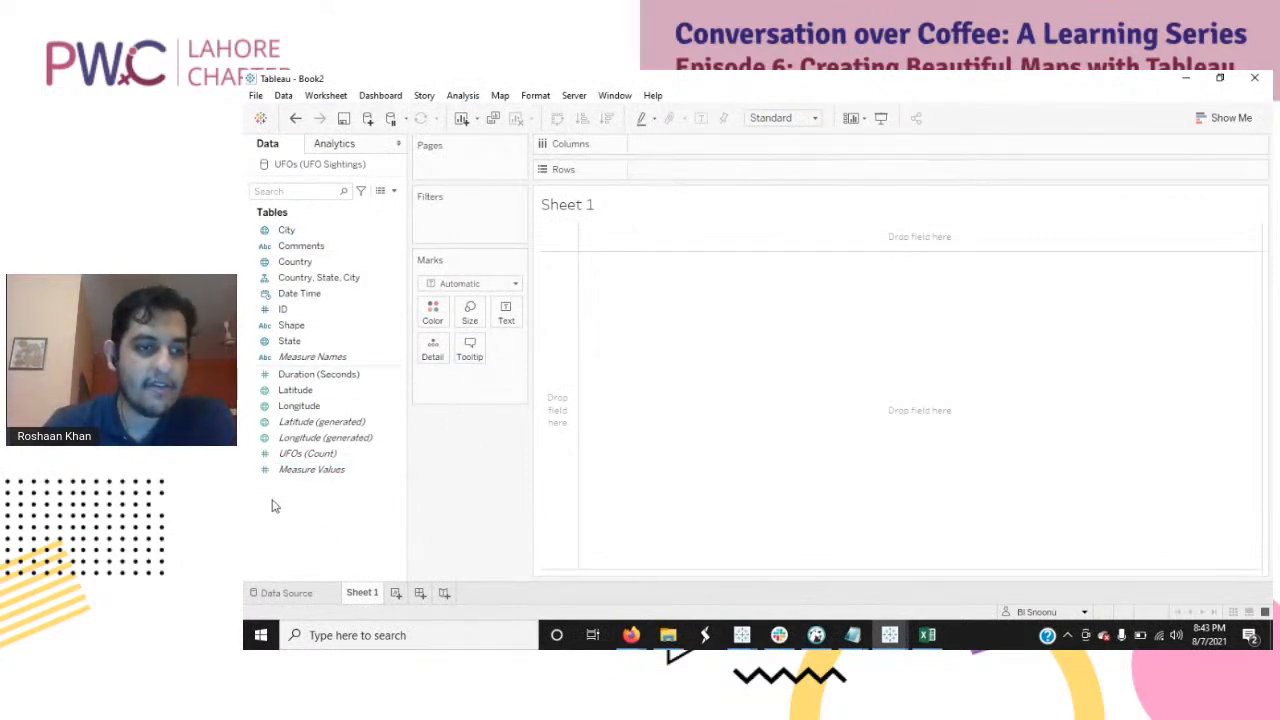
Step: Review the UFOs data source rows, return to Sheet 1 and look over the Duration (Seconds), Latitude (generated) and Shape fields
click(287, 593)
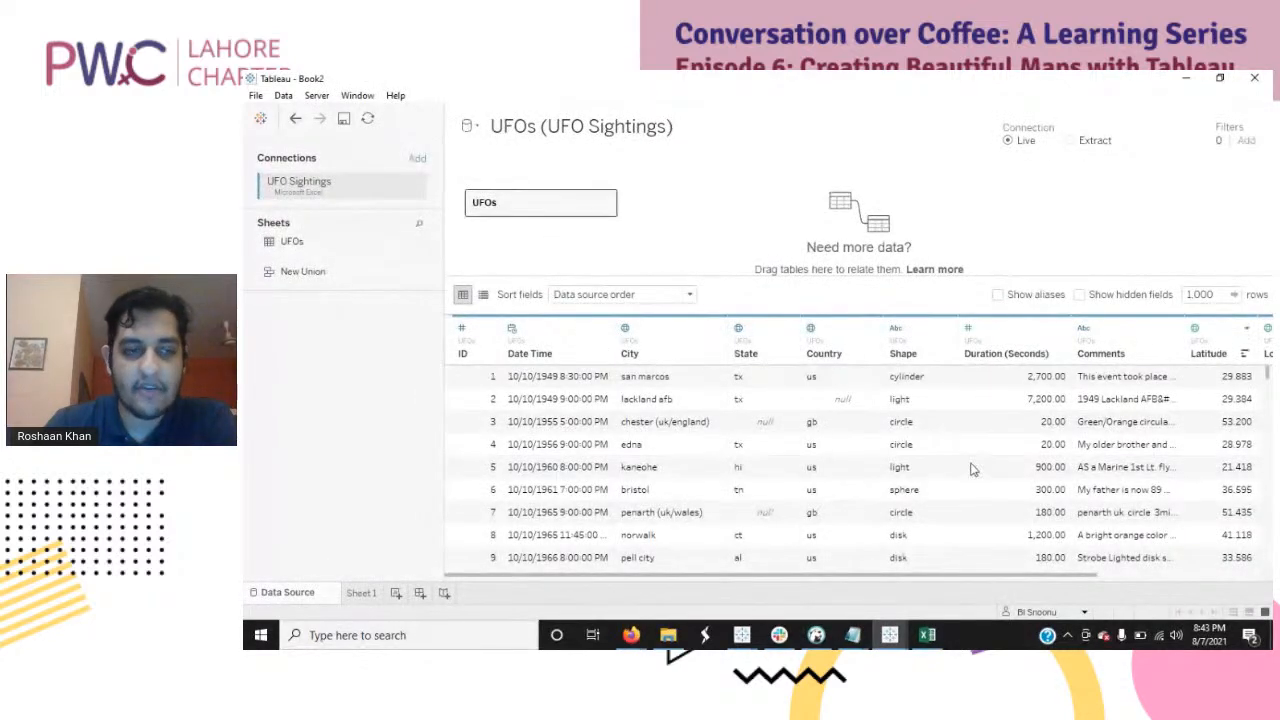
click(361, 593)
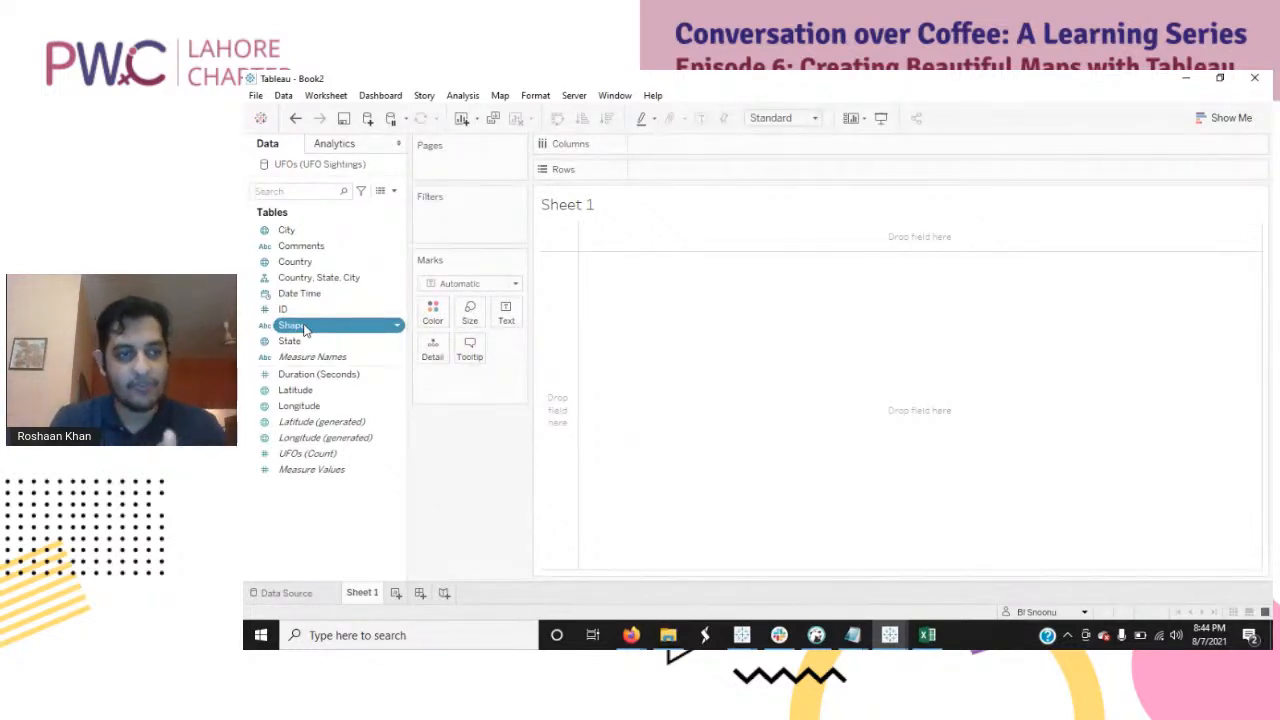
click(340, 380)
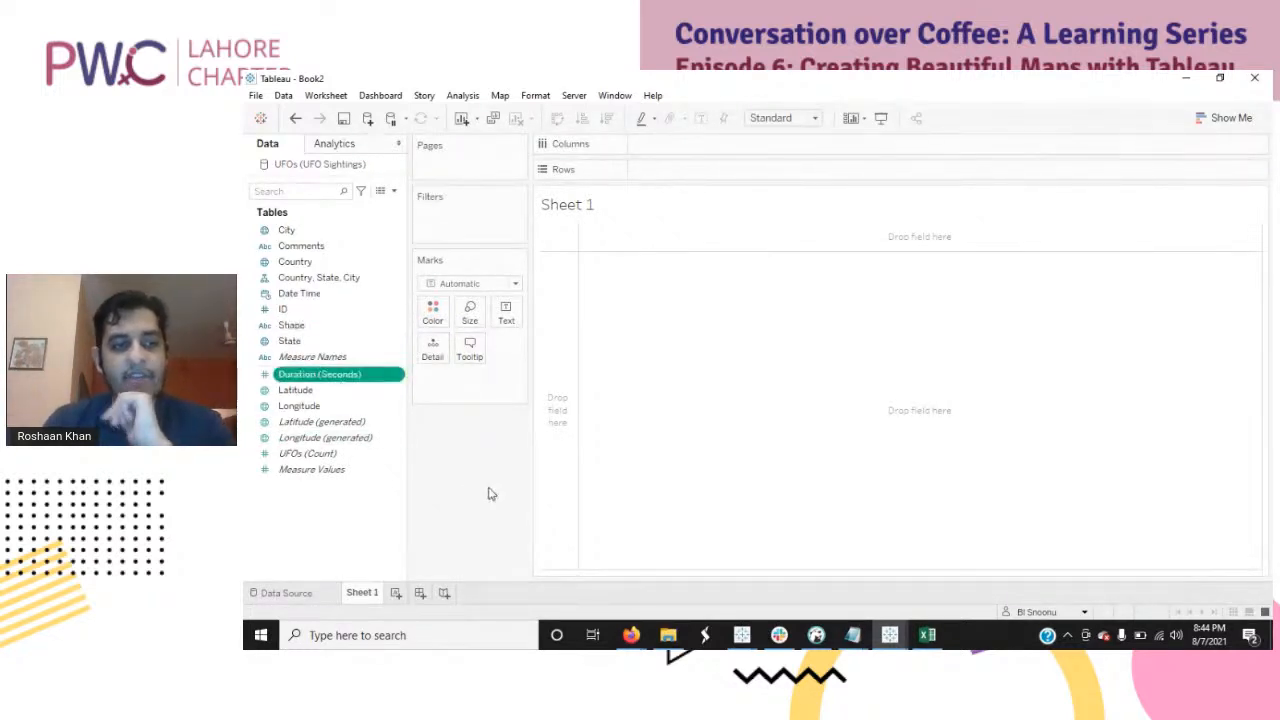
click(380, 430)
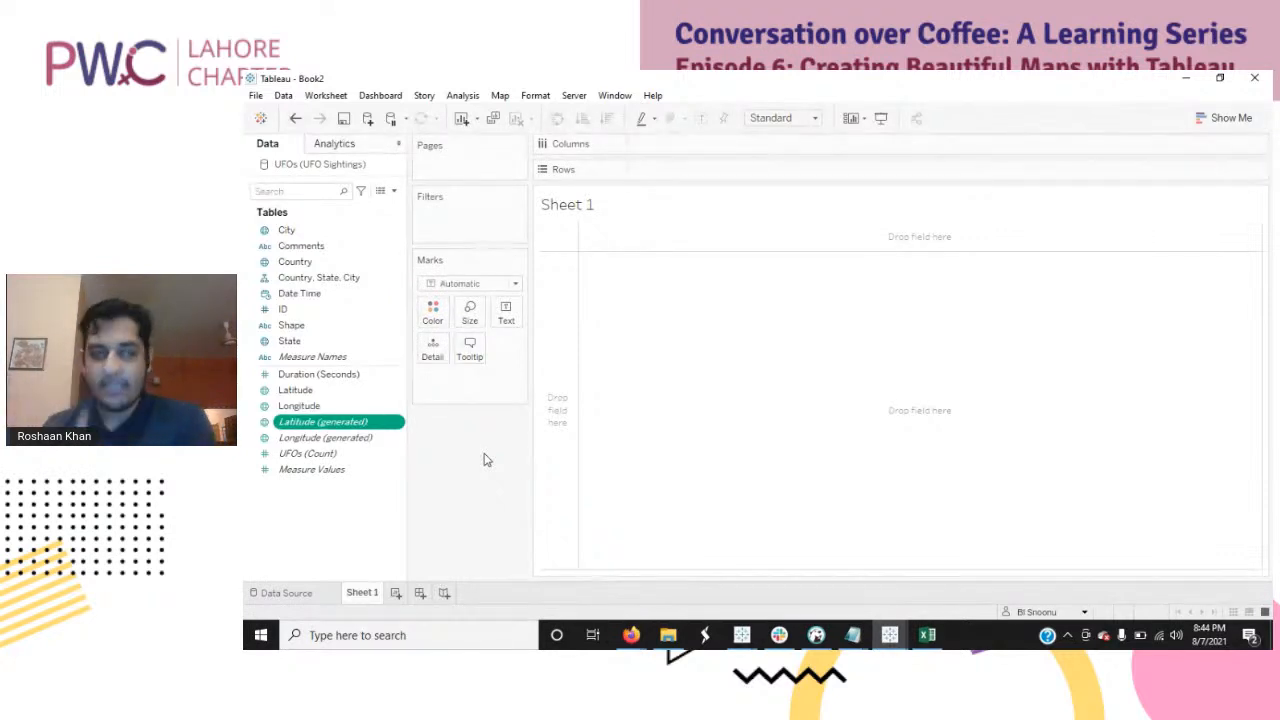
click(357, 326)
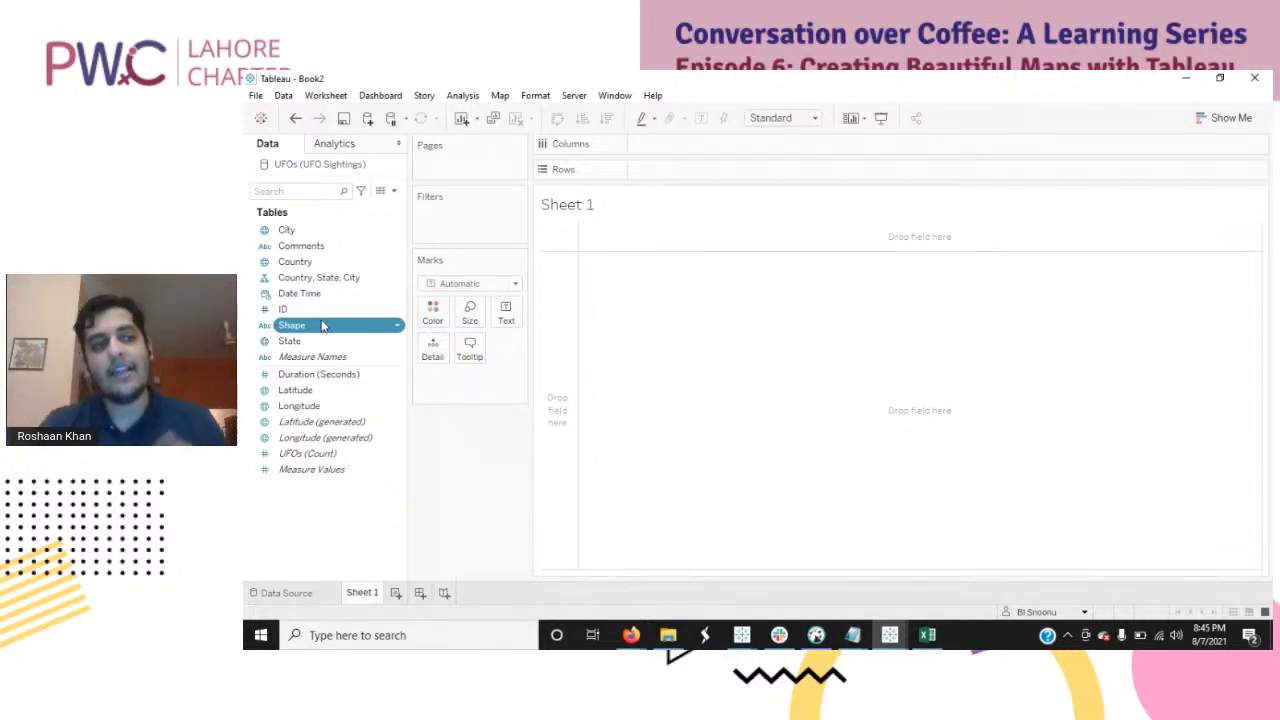
drag(322, 325, 460, 236)
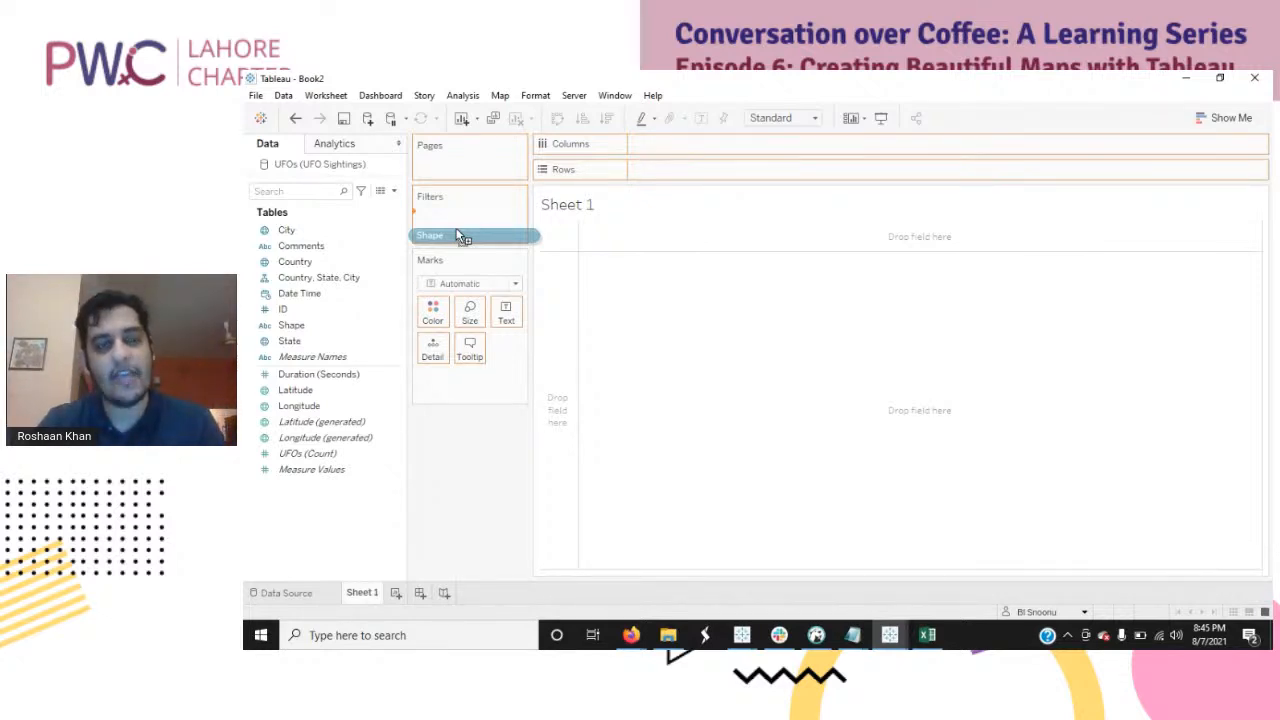
drag(456, 230, 474, 164)
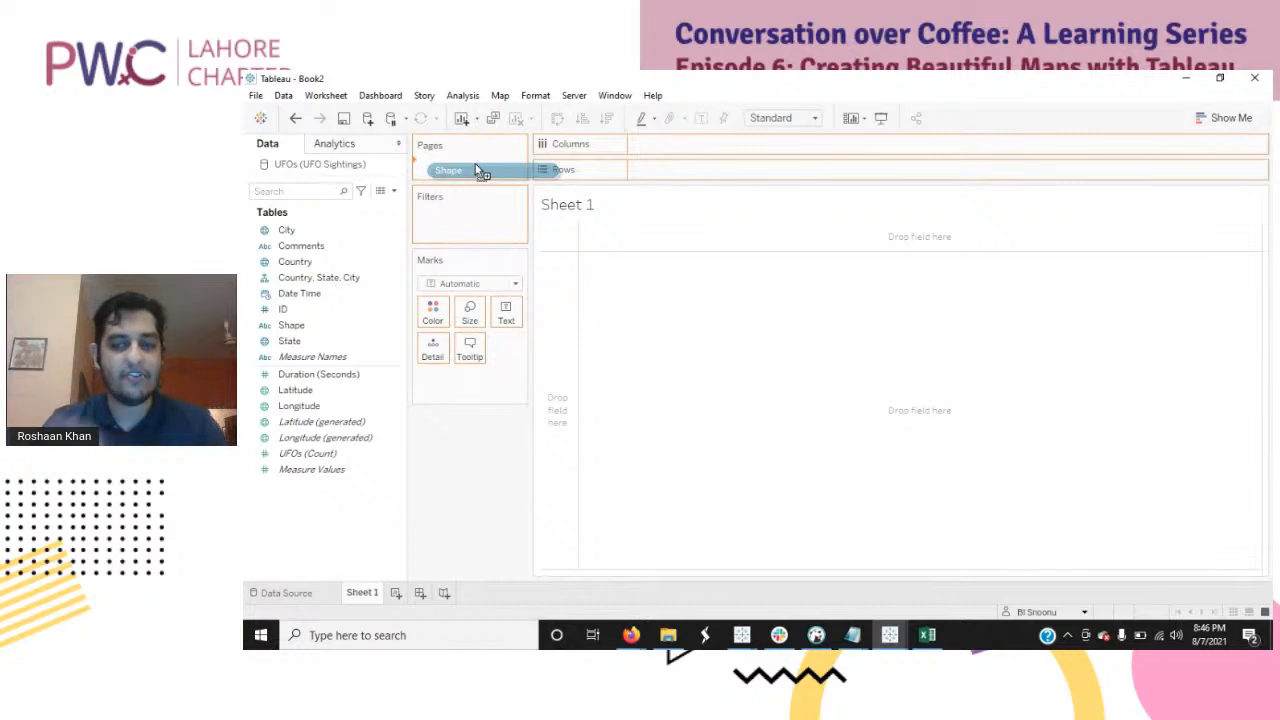
drag(478, 170, 460, 460)
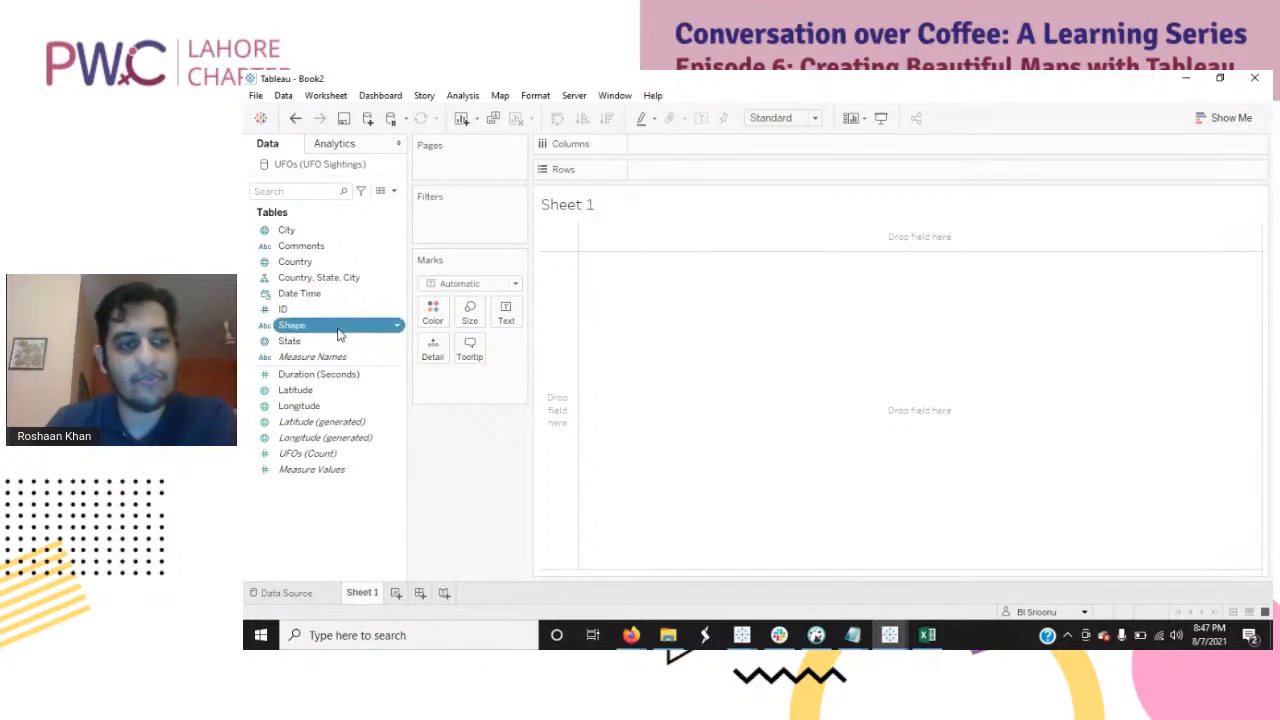
Step: Build a bar chart with Shape as columns and CNT(Shape) as rows
drag(350, 330, 668, 150)
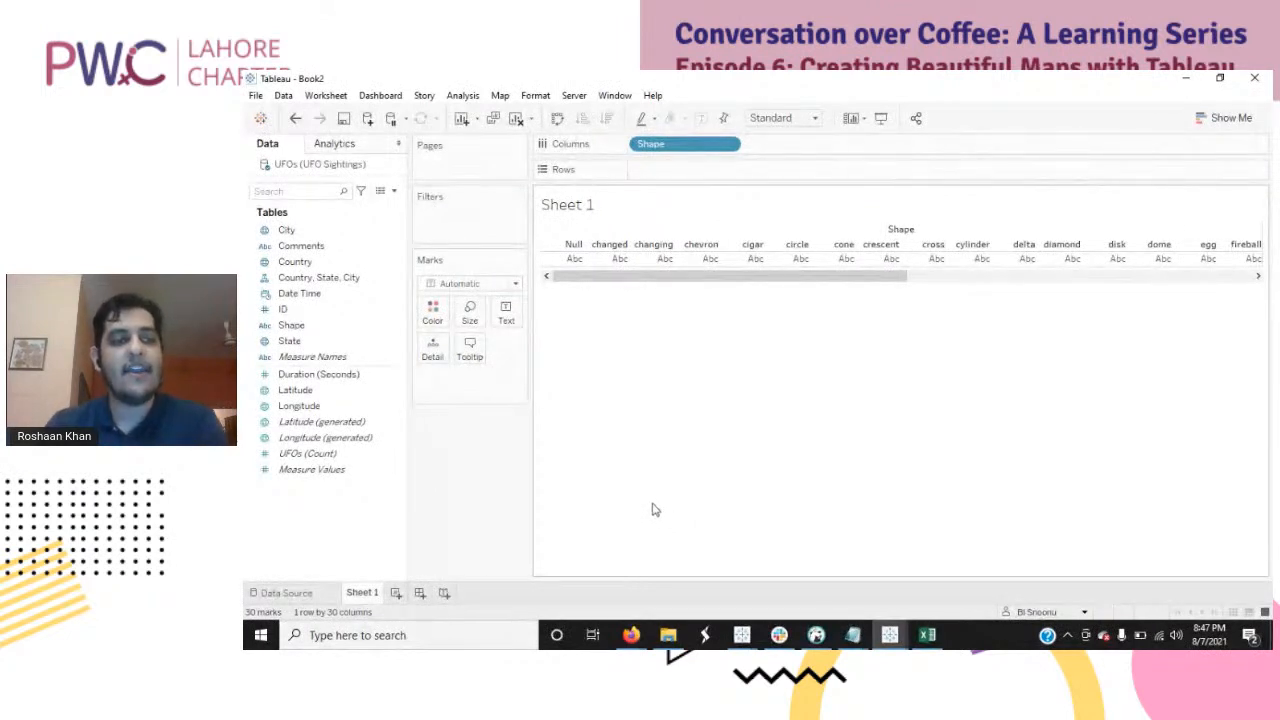
click(313, 329)
drag(313, 328, 678, 173)
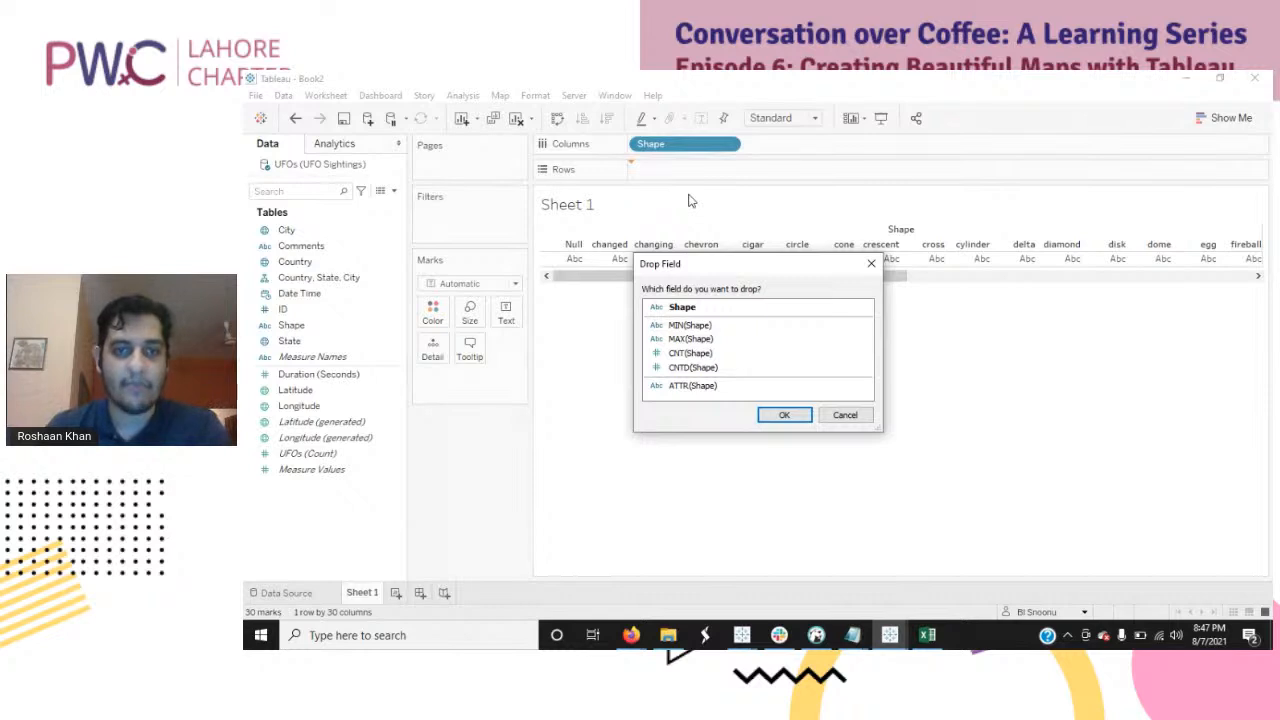
click(732, 356)
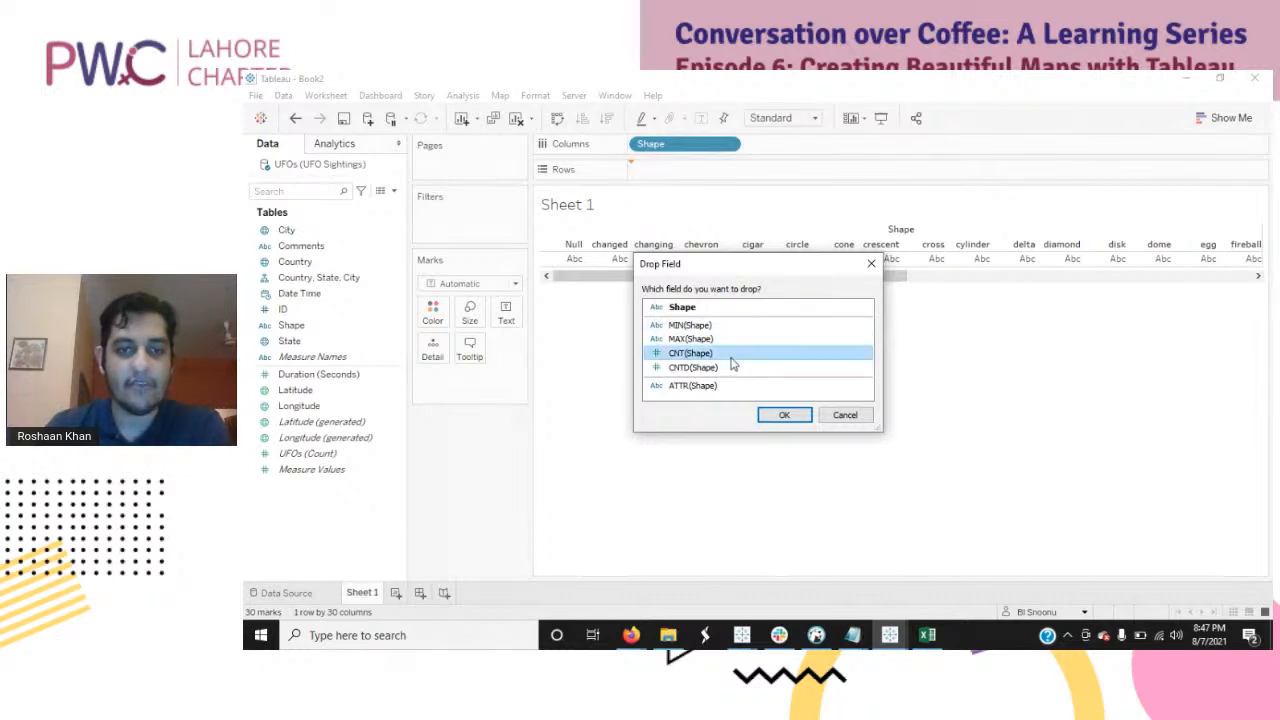
click(784, 416)
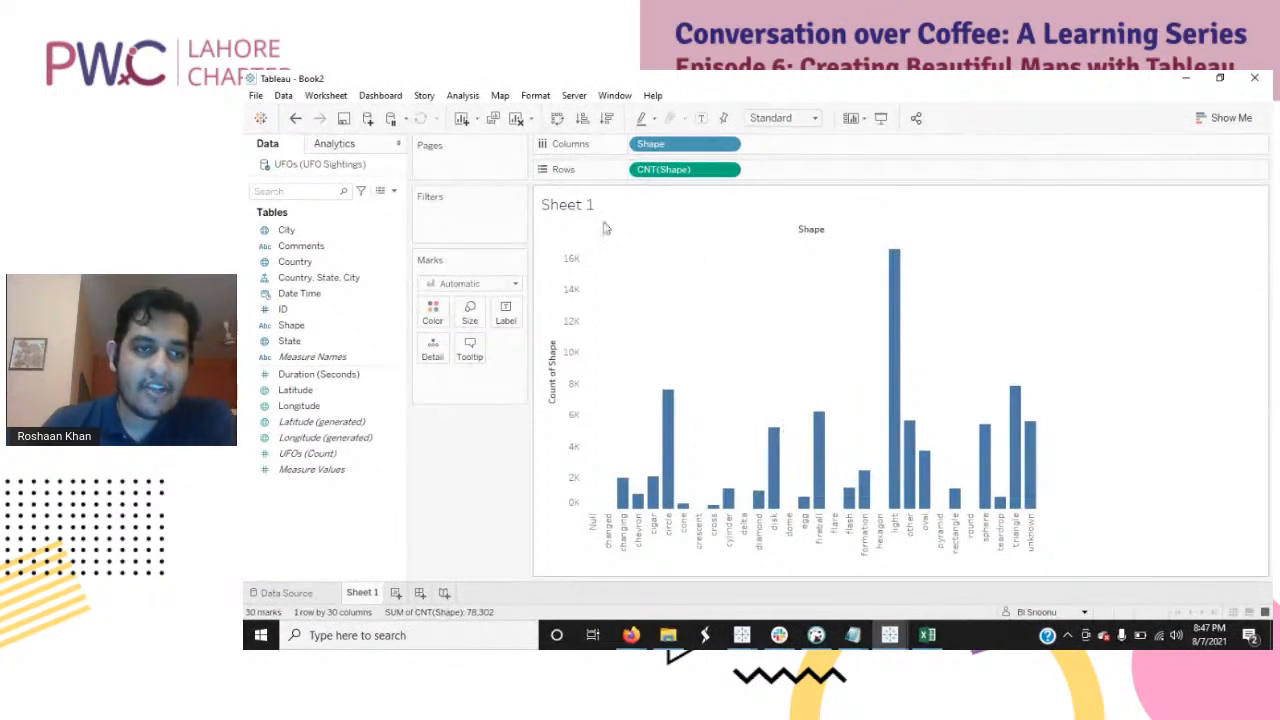
Step: Colour the shape bars gold and look at the size and label options for the marks
click(432, 312)
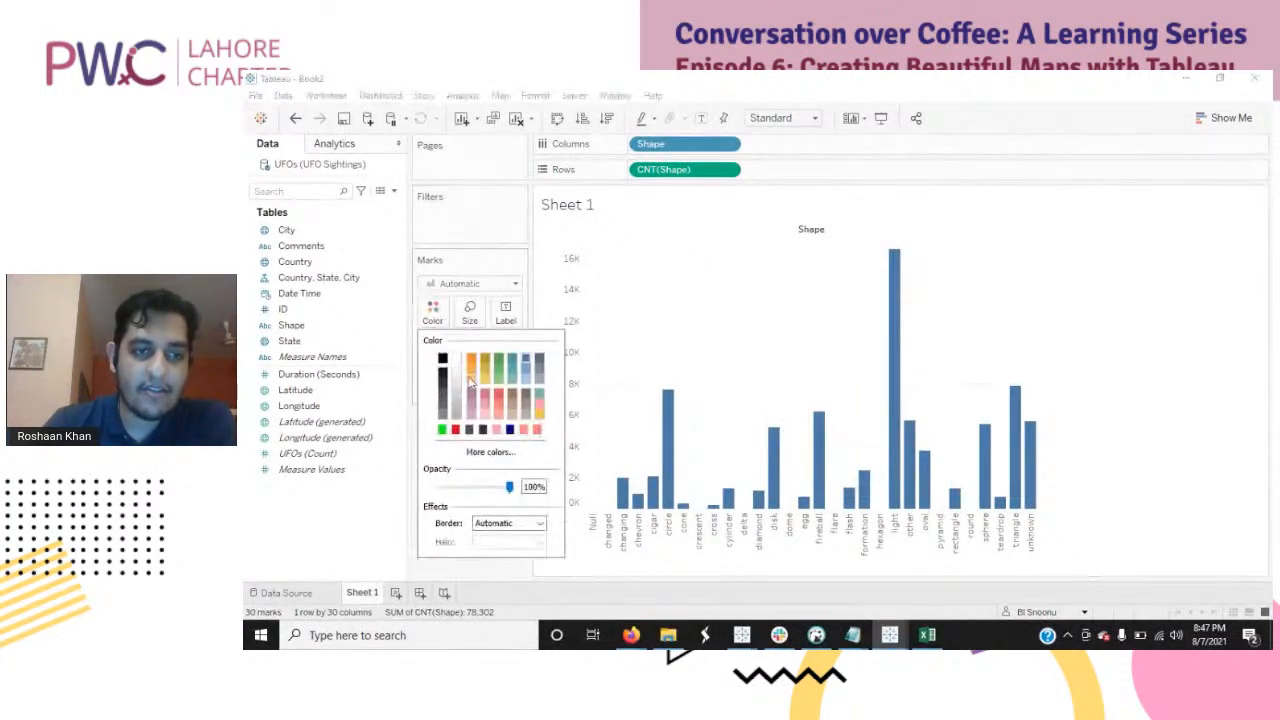
click(484, 368)
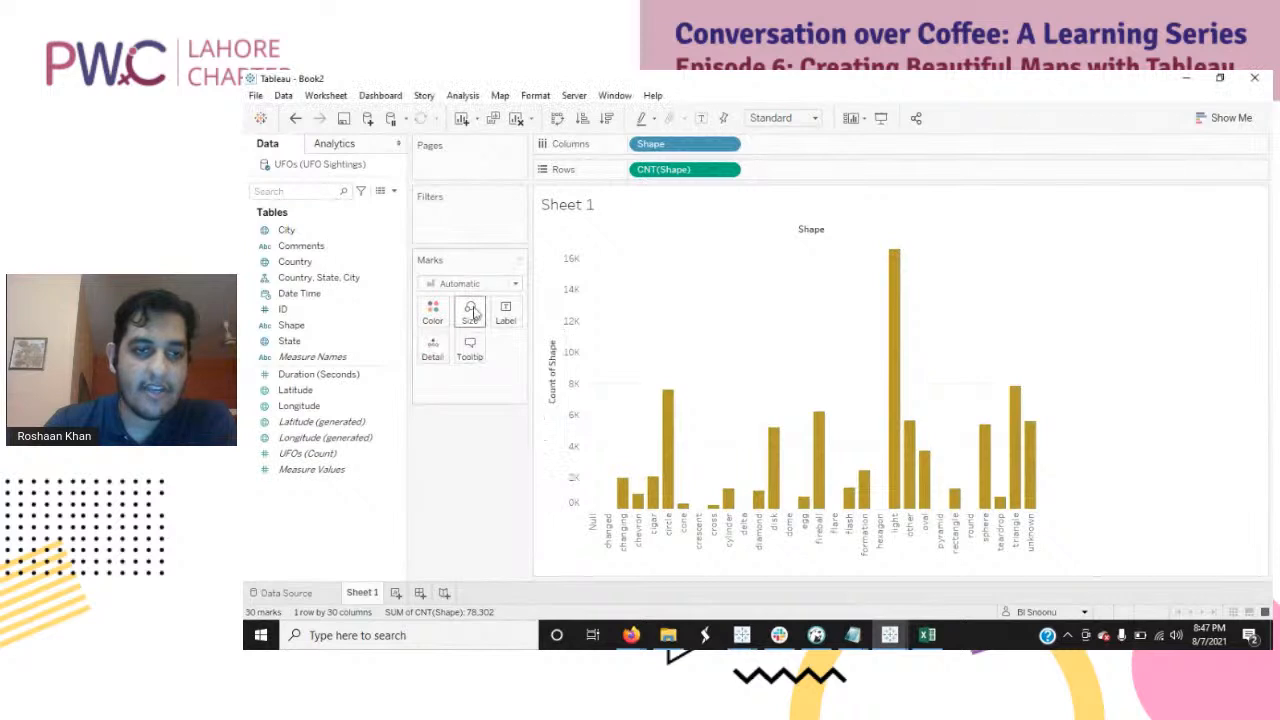
click(474, 313)
mouse_move(563, 347)
mouse_down()
mouse_move(520, 354)
mouse_move(586, 347)
mouse_up()
click(506, 314)
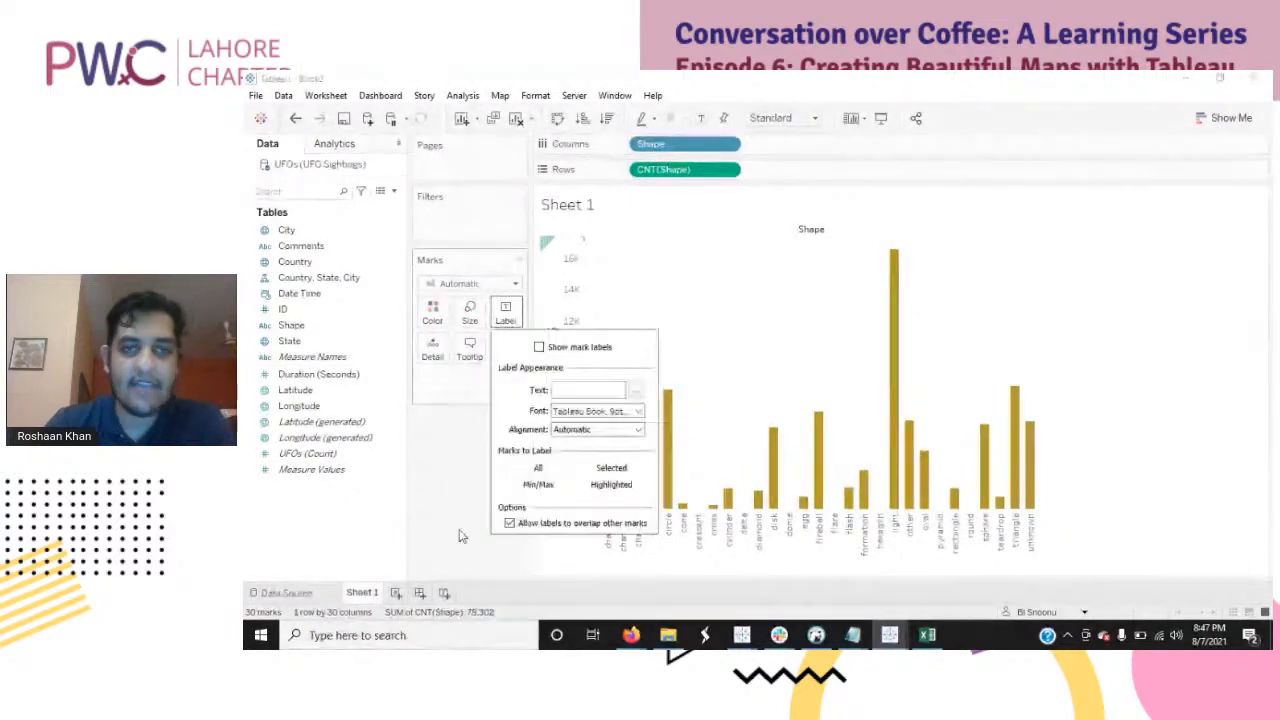
click(459, 537)
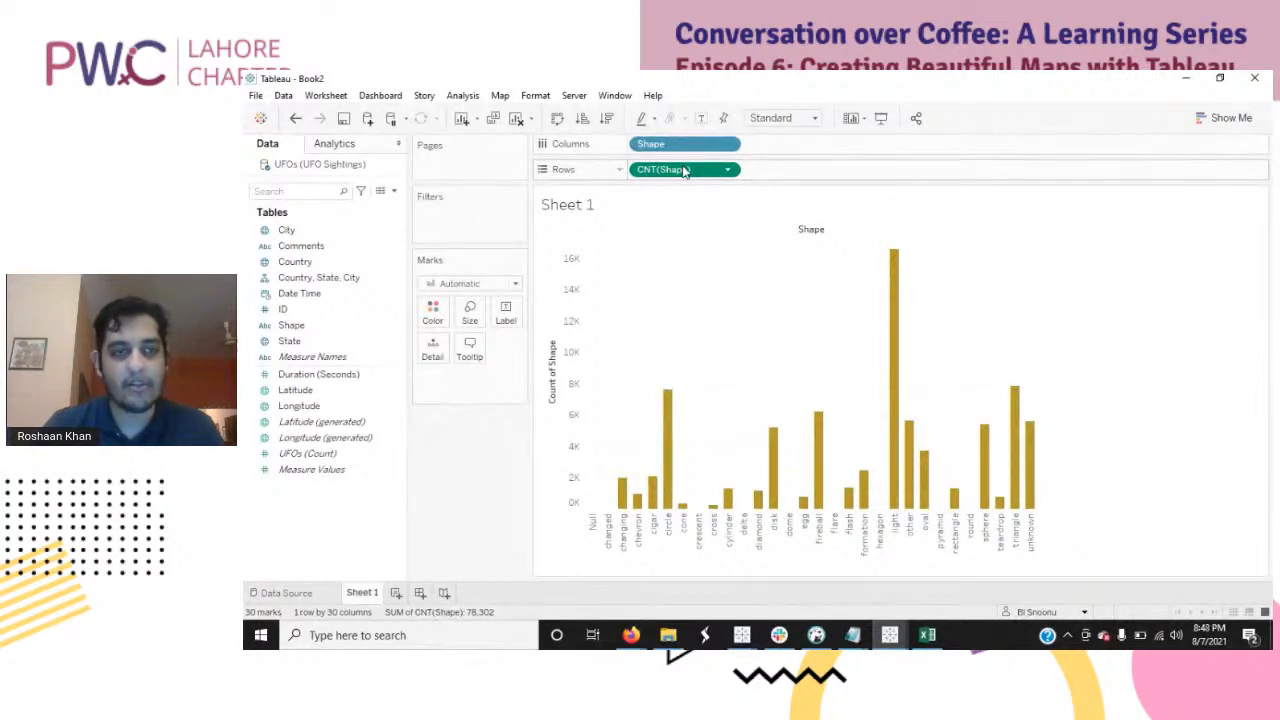
Step: Try labelling the bars with CNT(Shape) and with Shape, removing each label again
drag(684, 170, 508, 336)
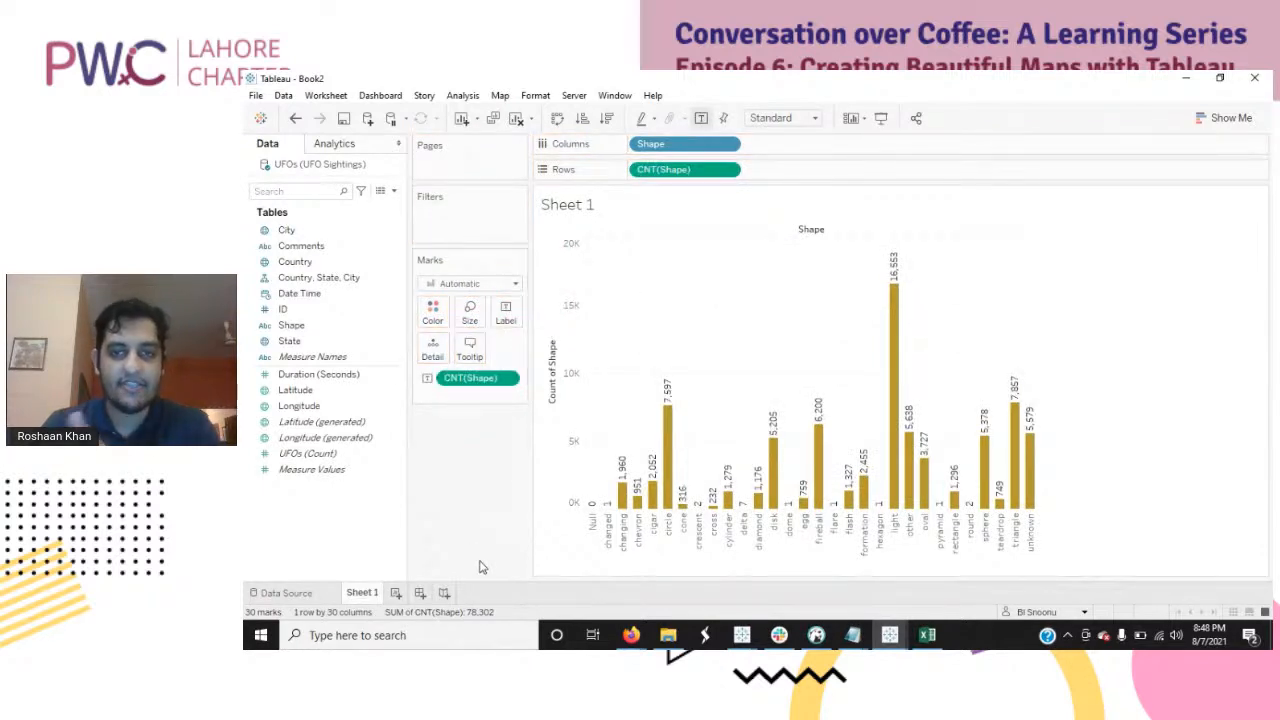
drag(475, 378, 472, 477)
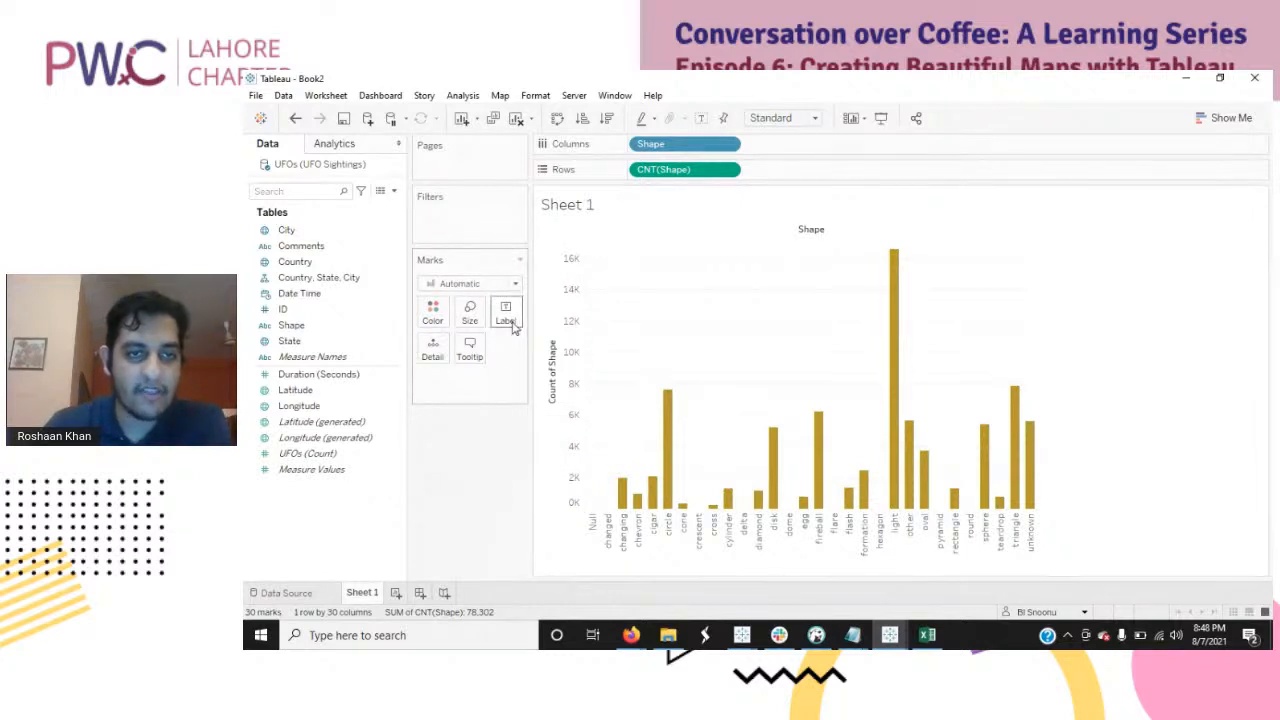
click(507, 313)
click(462, 426)
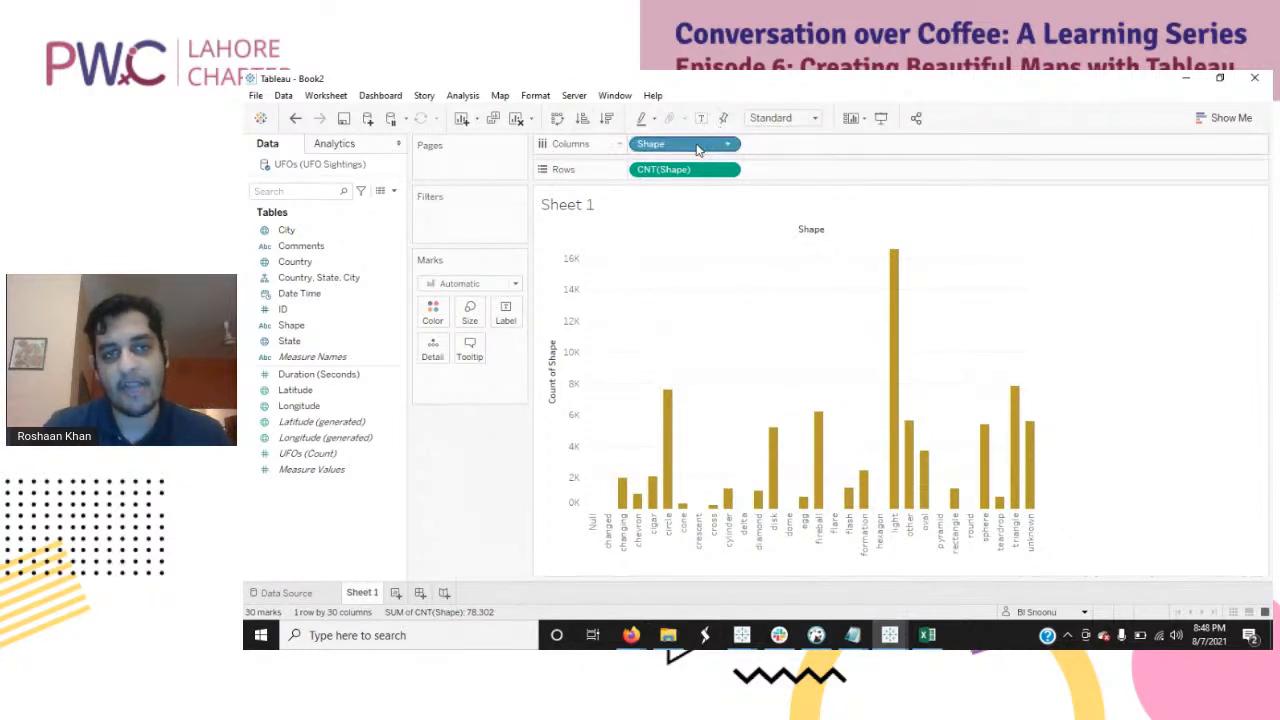
drag(697, 149, 507, 316)
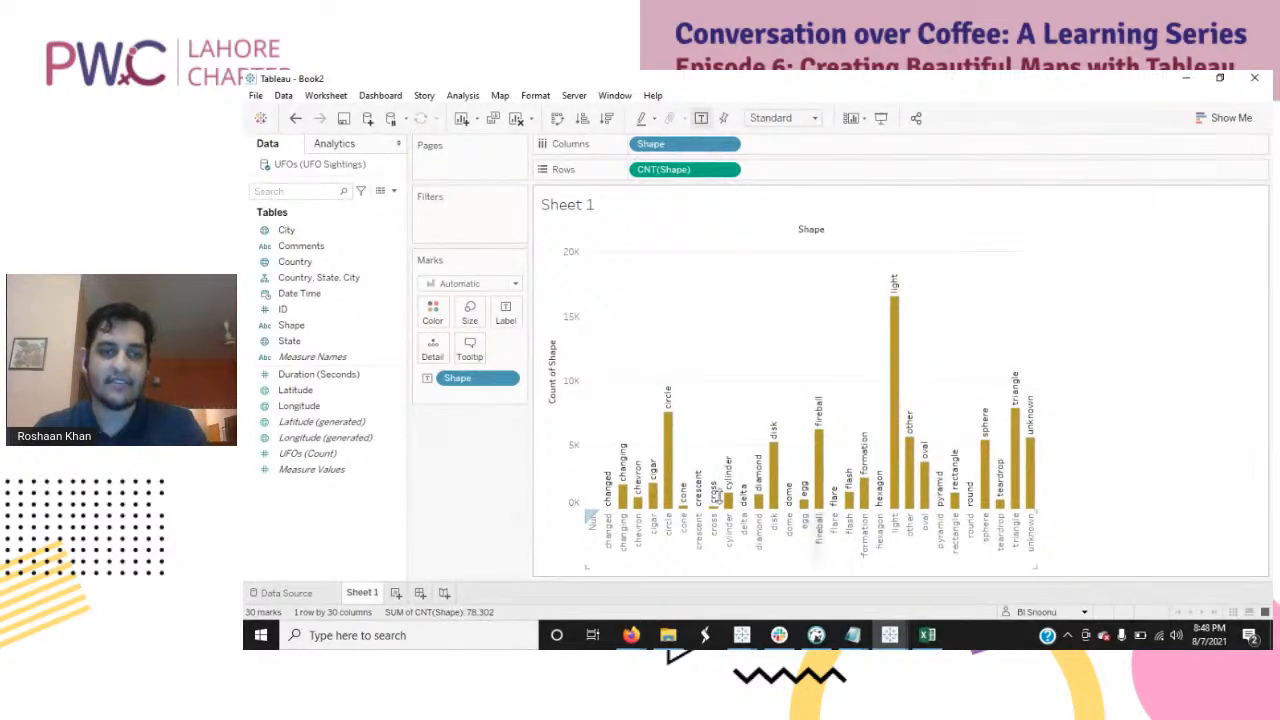
drag(477, 378, 545, 240)
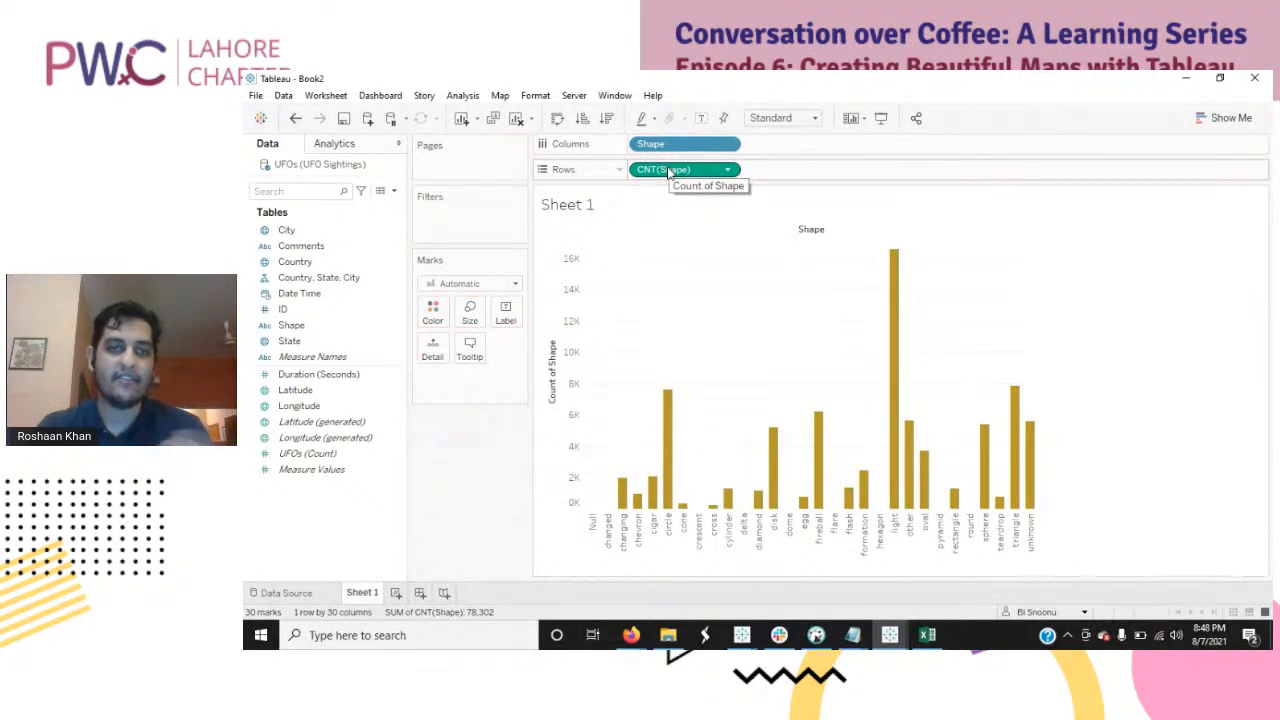
Step: Sort the shape bars in descending order, label them with CNT(Shape) and inspect the tooltips of individual bars
click(607, 118)
drag(675, 169, 499, 324)
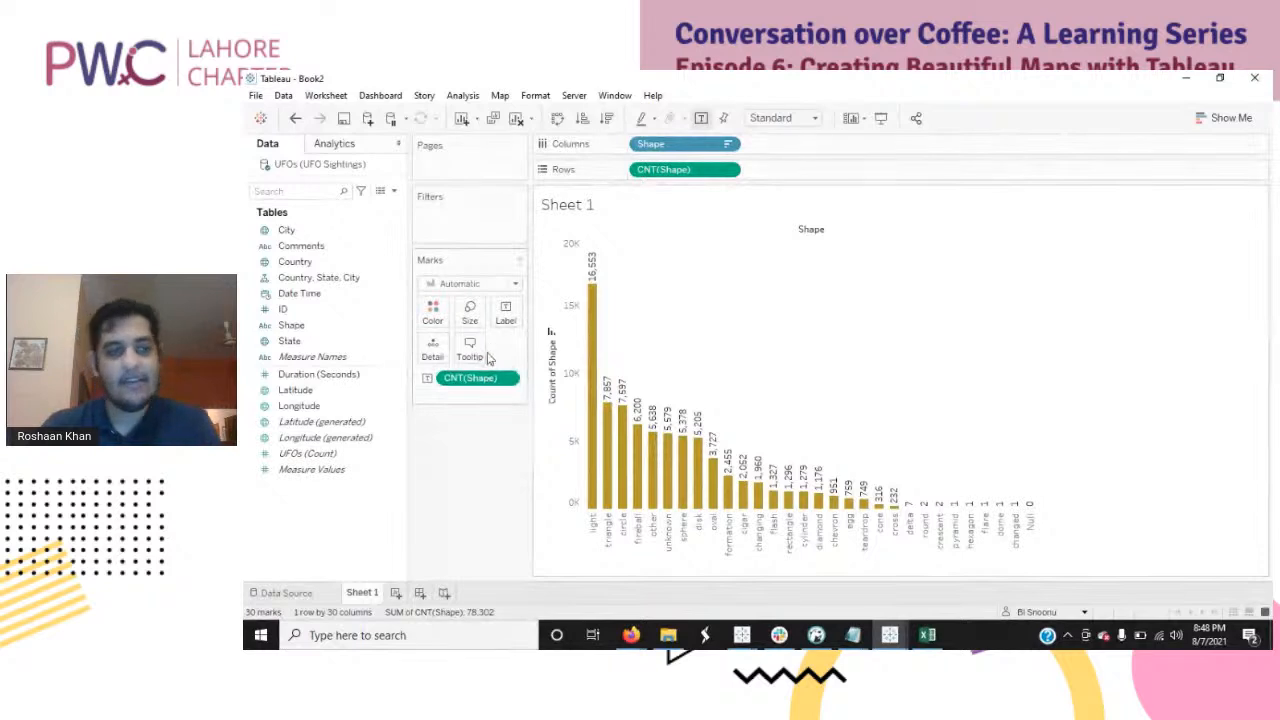
mouse_move(588, 320)
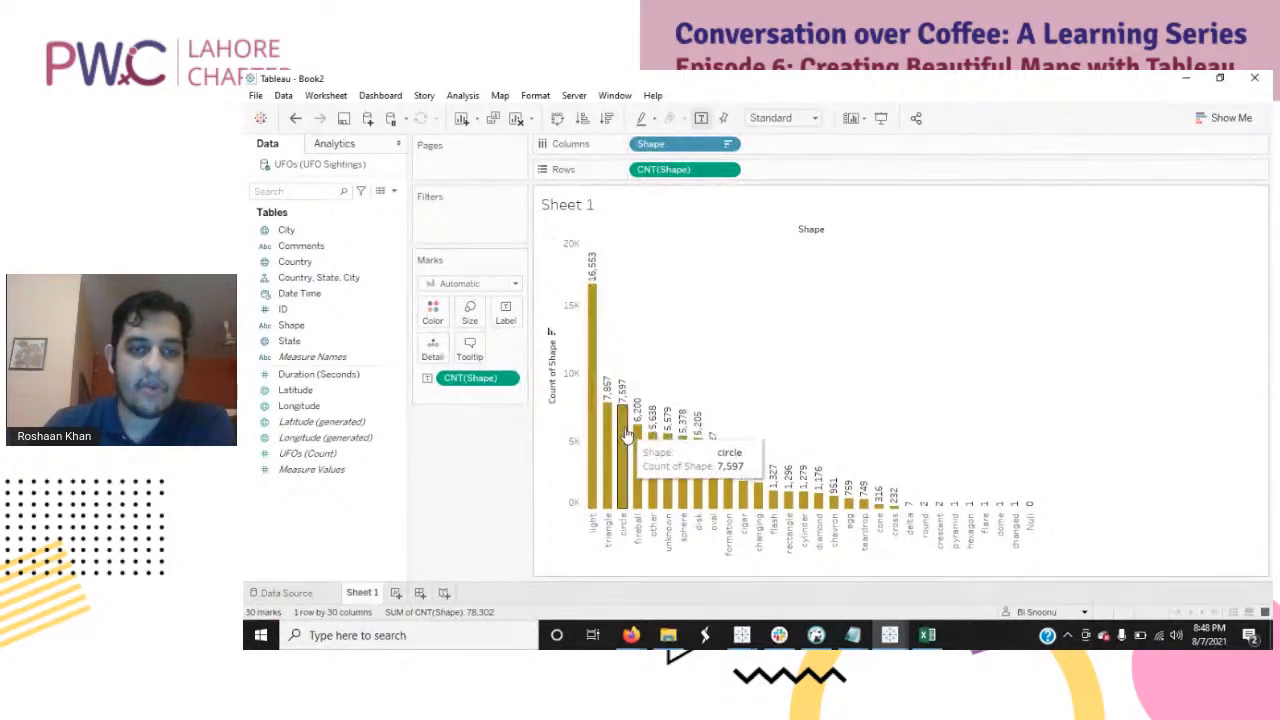
mouse_move(624, 441)
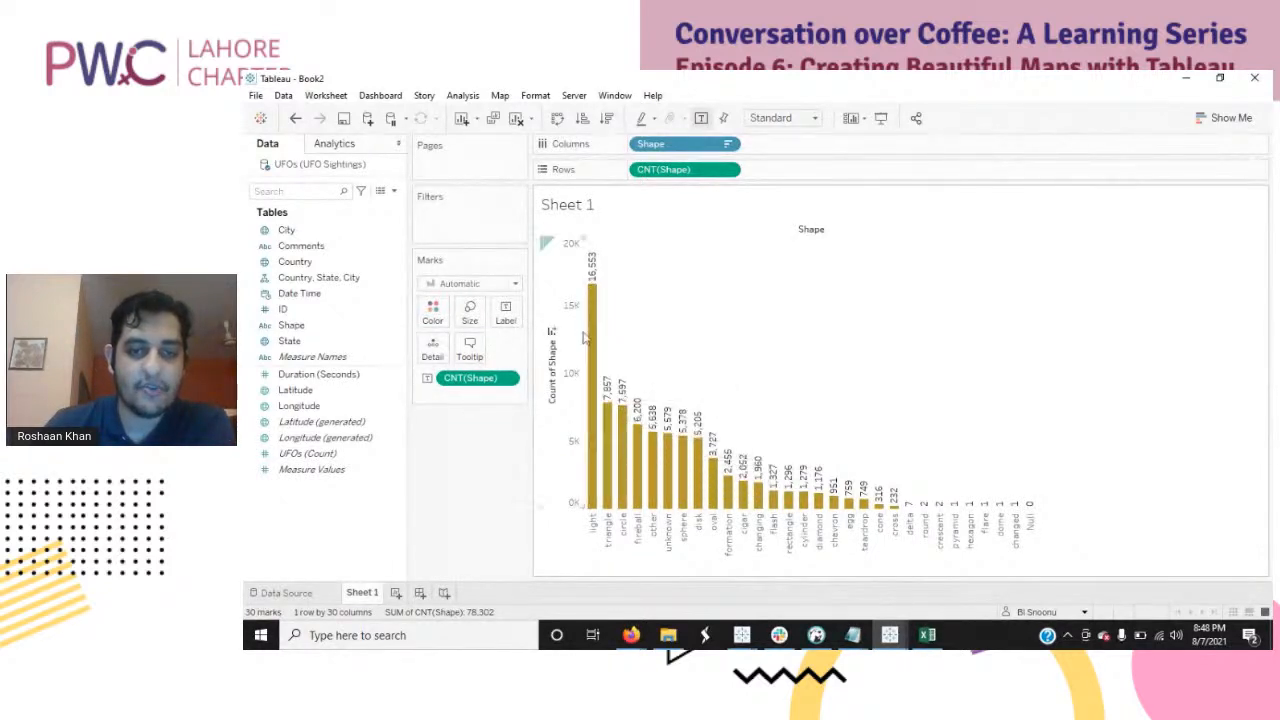
mouse_move(591, 343)
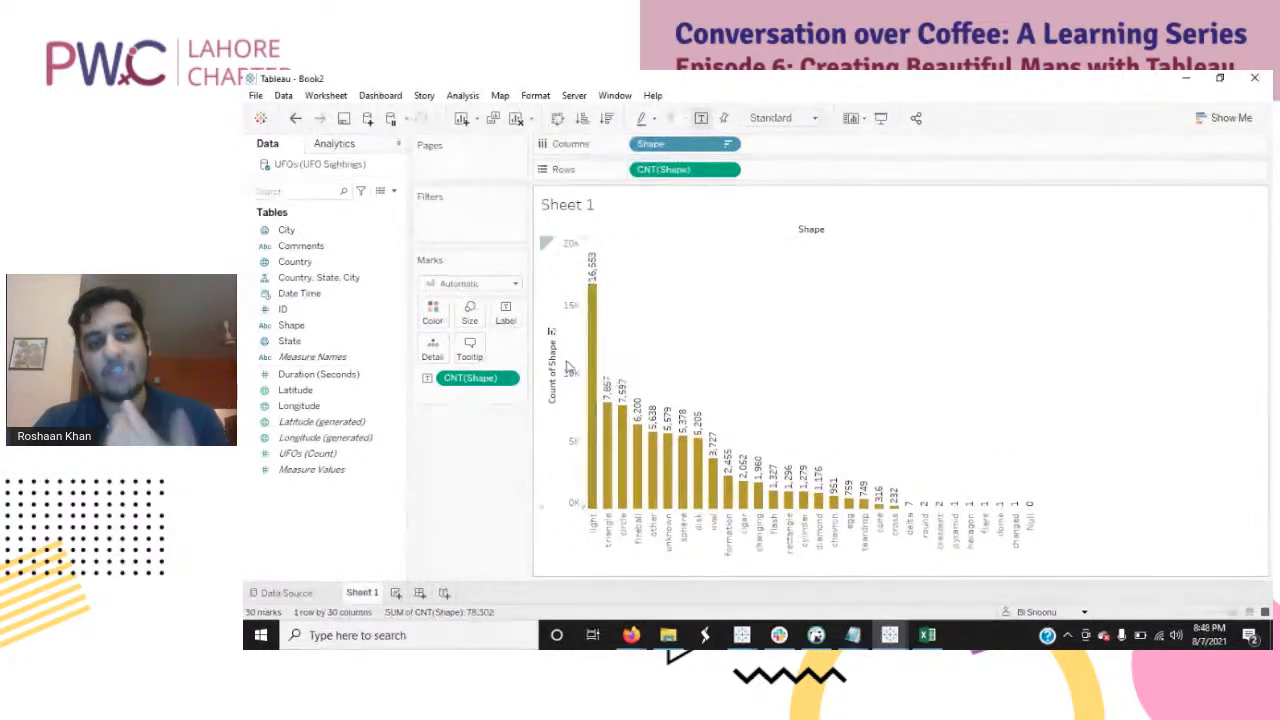
Step: Add the line "this is a training." to the bar tooltip below the count of Shape
click(470, 348)
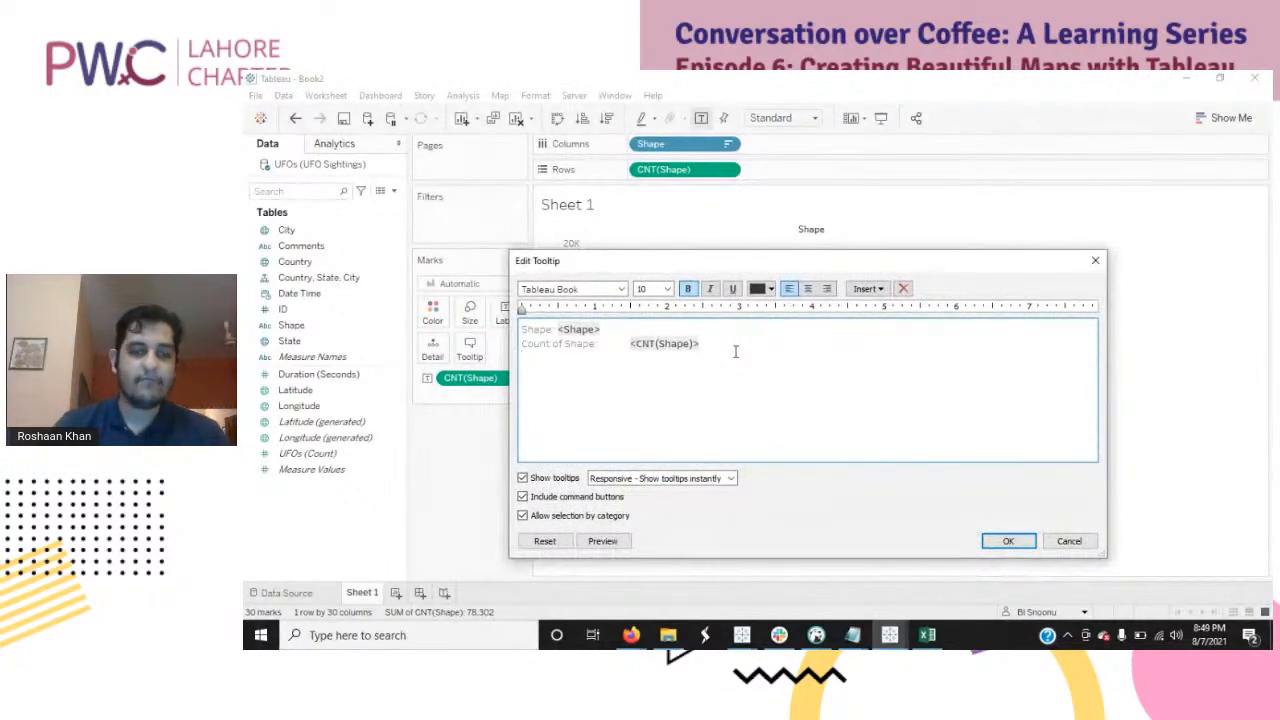
text(this is a )
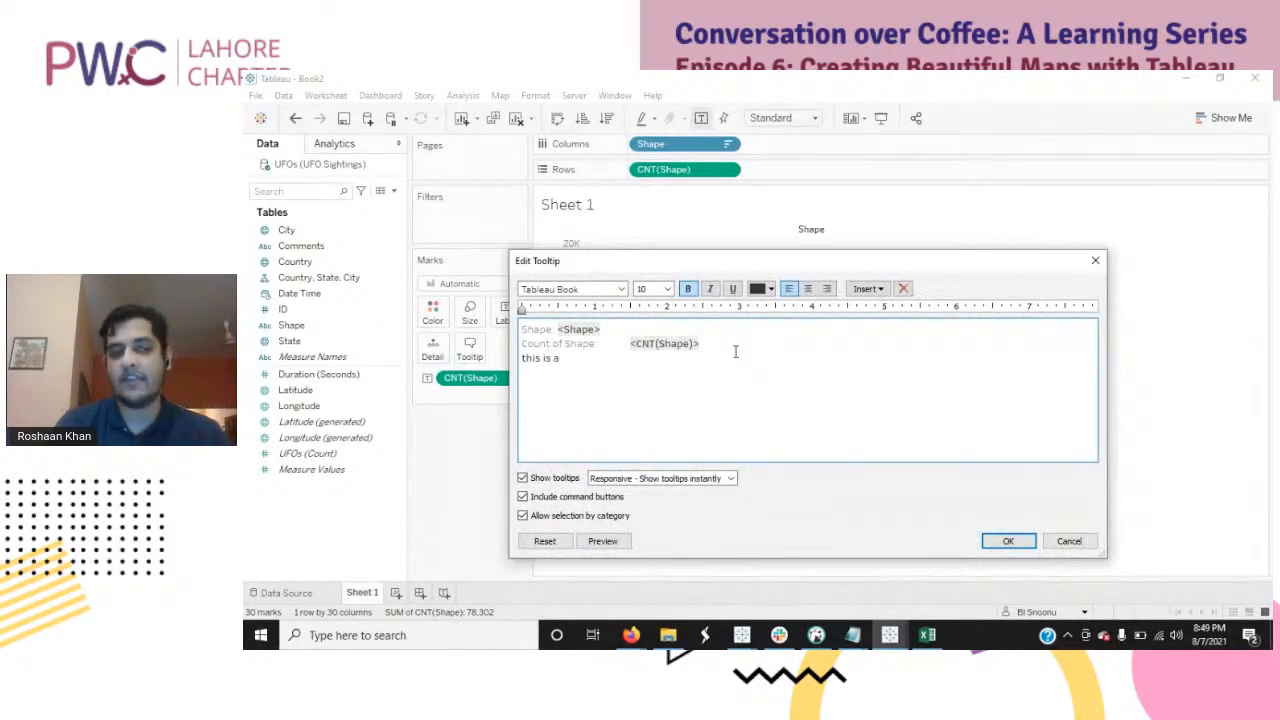
text(training.)
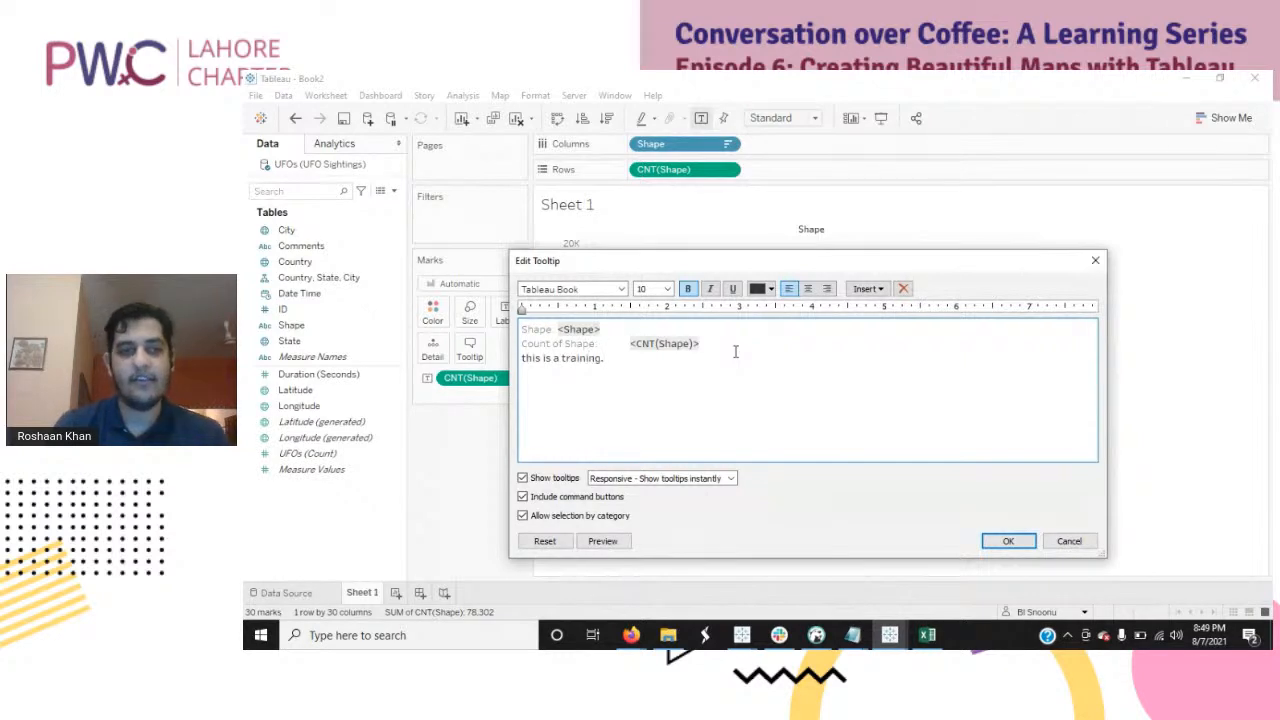
click(990, 543)
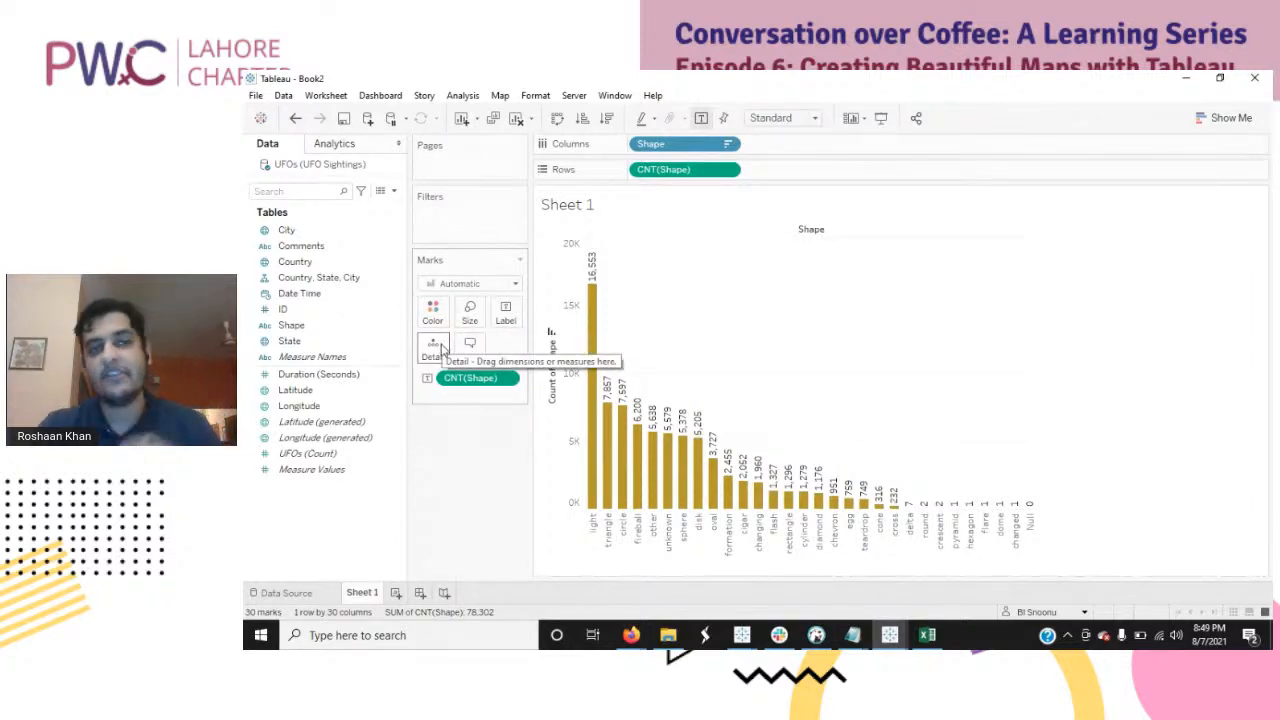
Step: Remove the CNT(Shape) label from the bars and clear the worksheet
drag(460, 378, 449, 494)
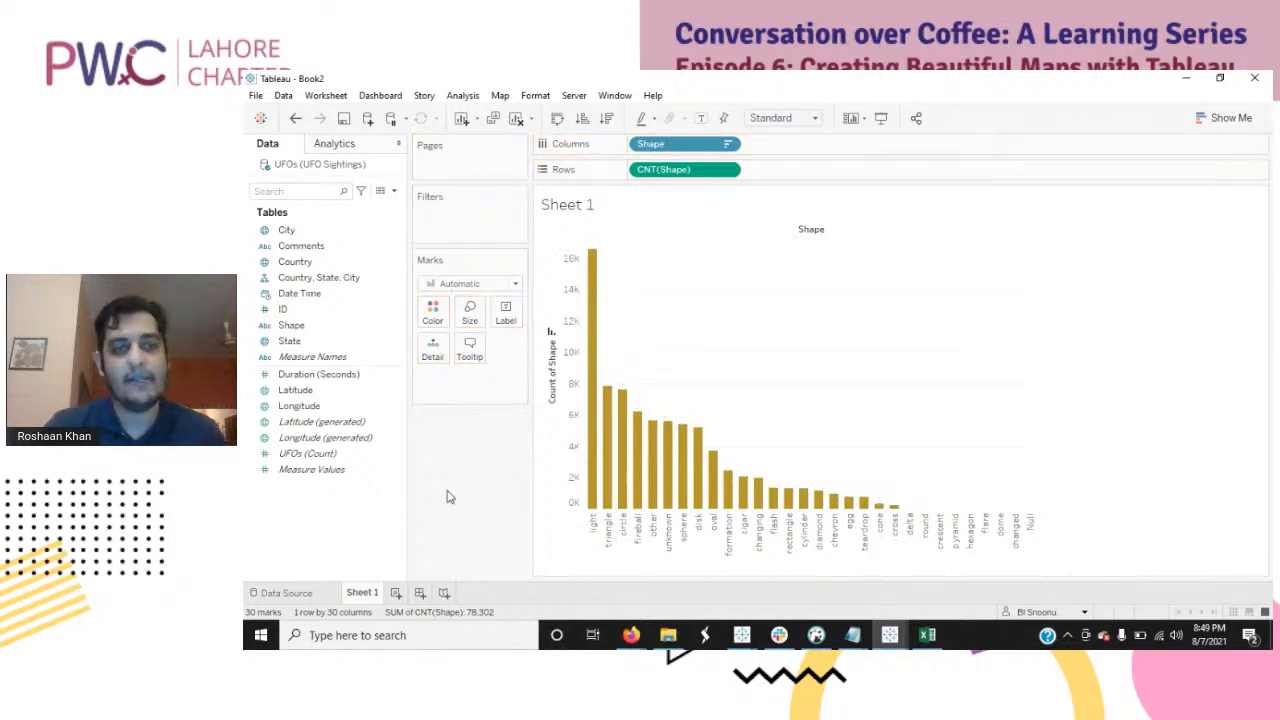
click(517, 119)
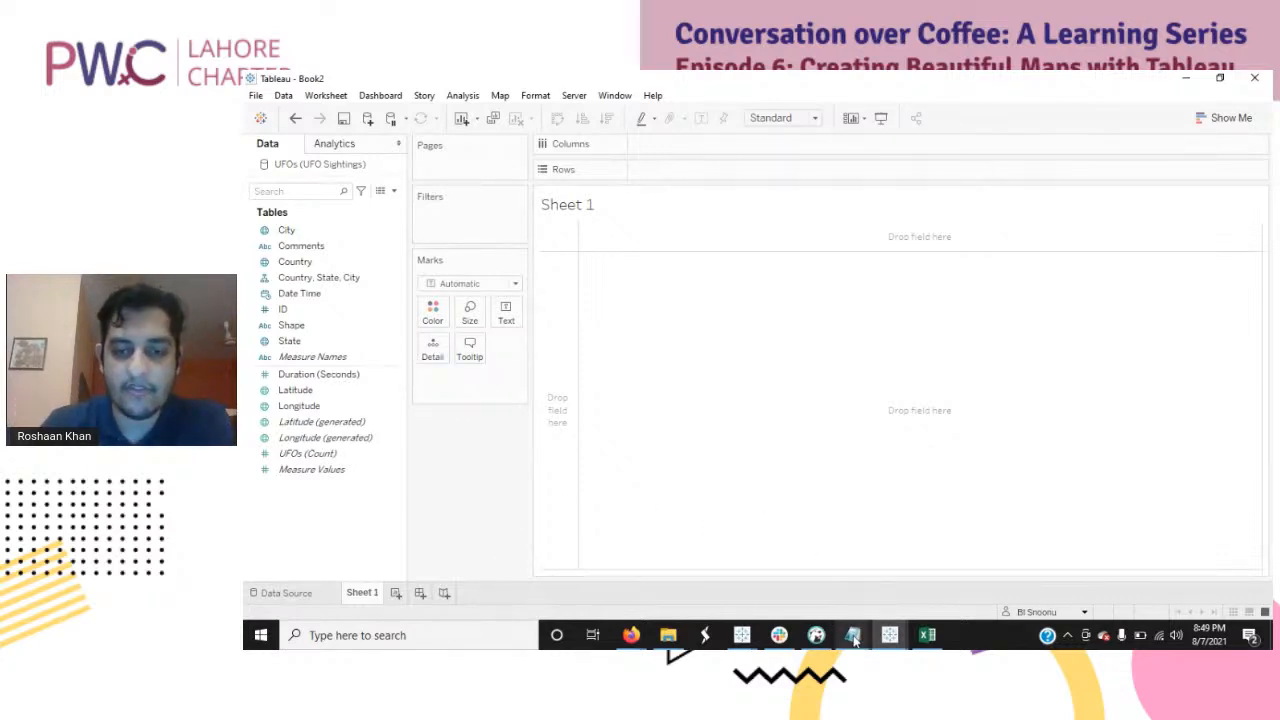
Step: Switch to the StreamYard page in Firefox and read the private chat
mouse_move(855, 641)
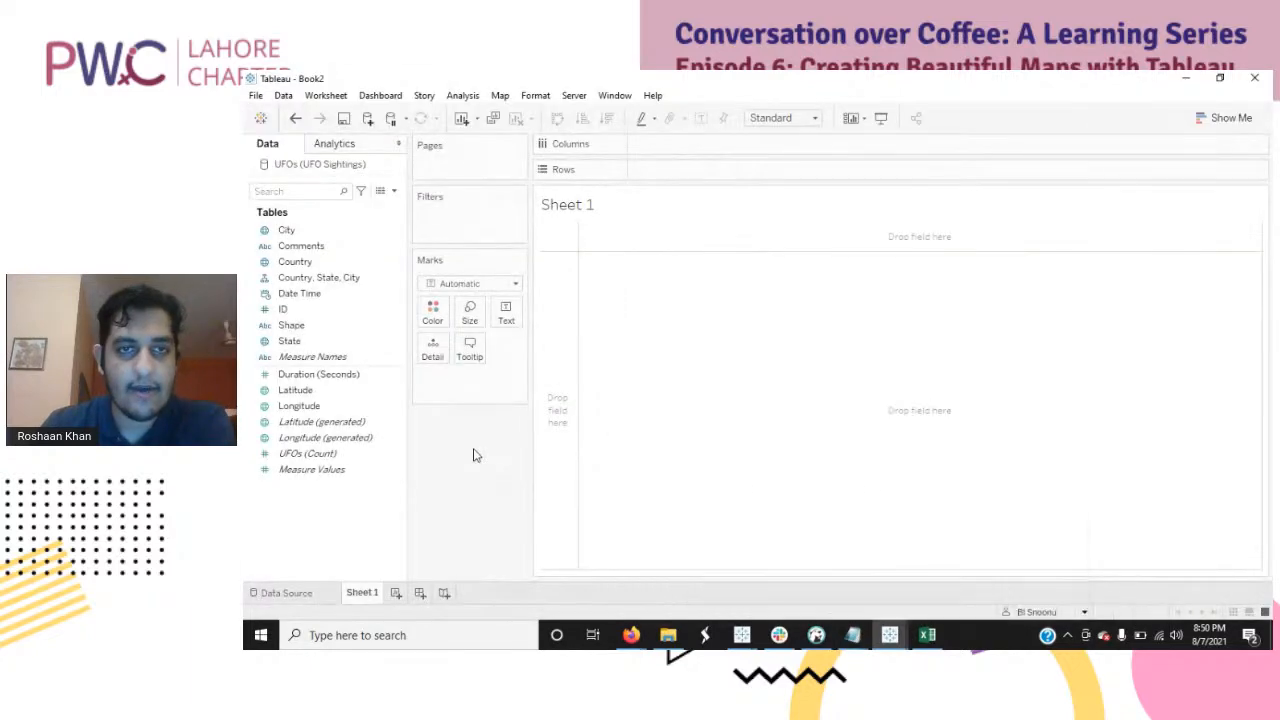
click(633, 638)
click(588, 586)
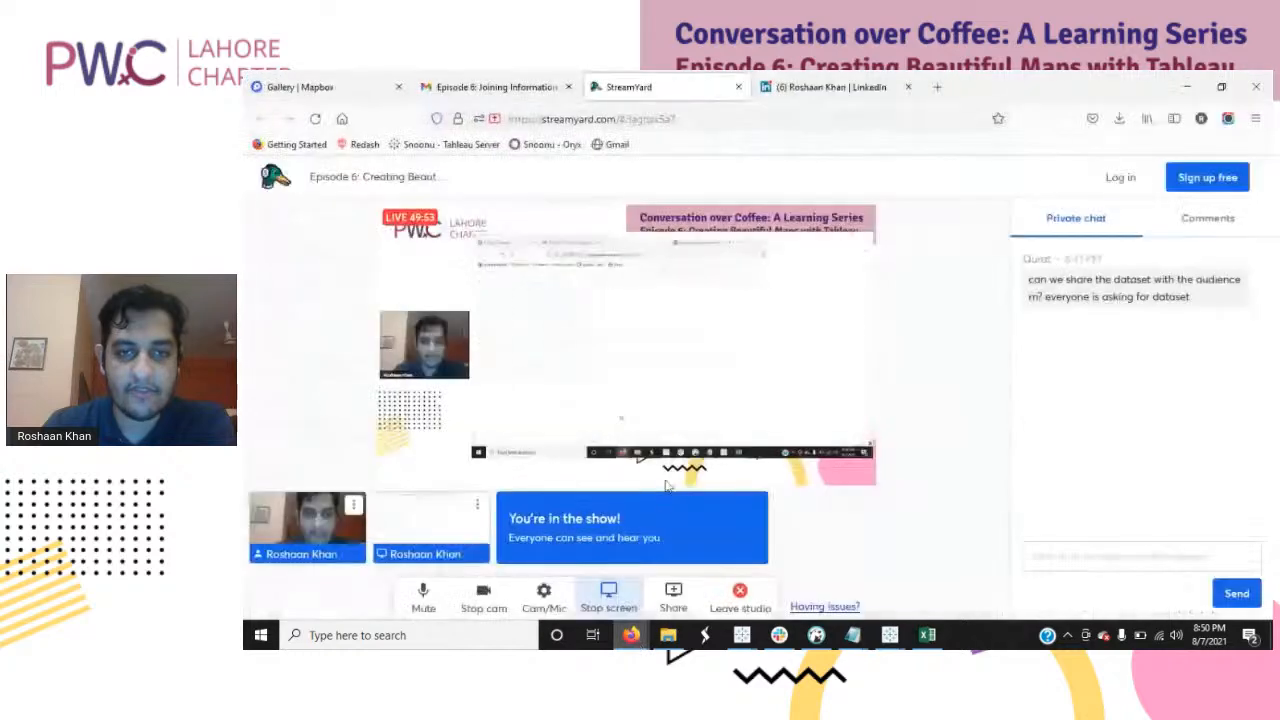
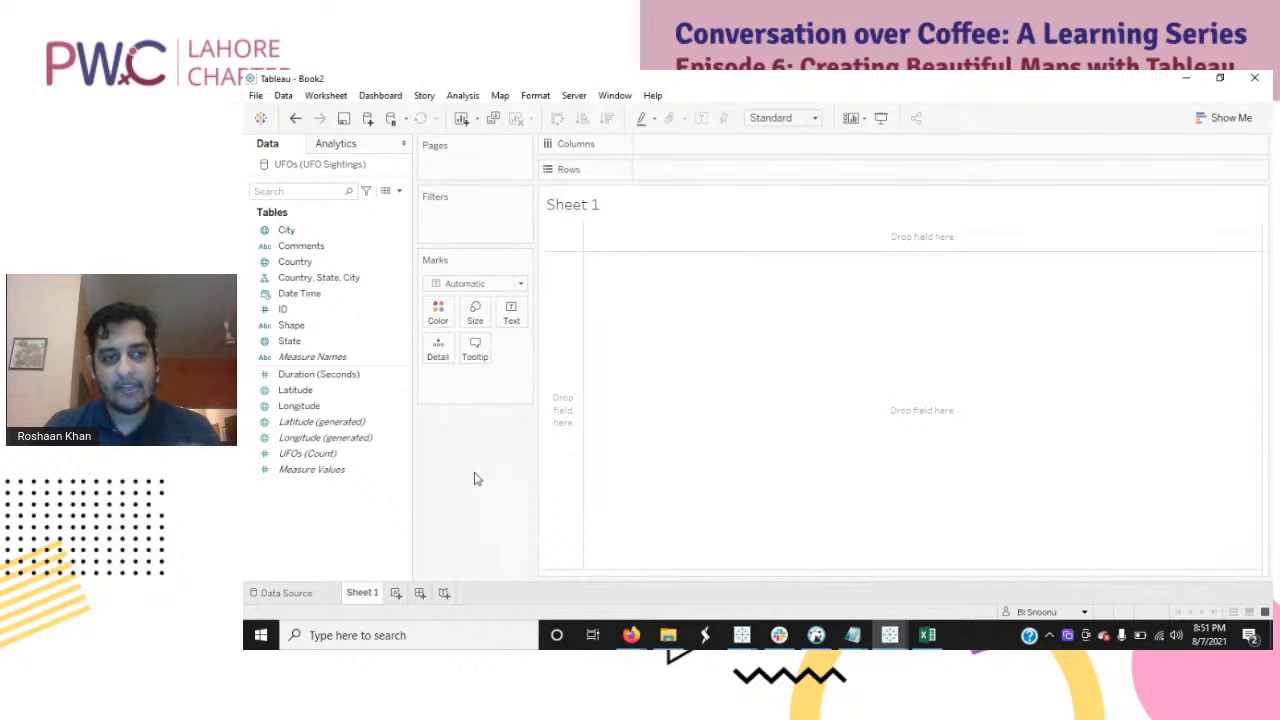
Step: Place Latitude on Columns and Longitude on Rows, then swap rows and columns to plot their averages on a map
click(365, 391)
ctrl+click(362, 405)
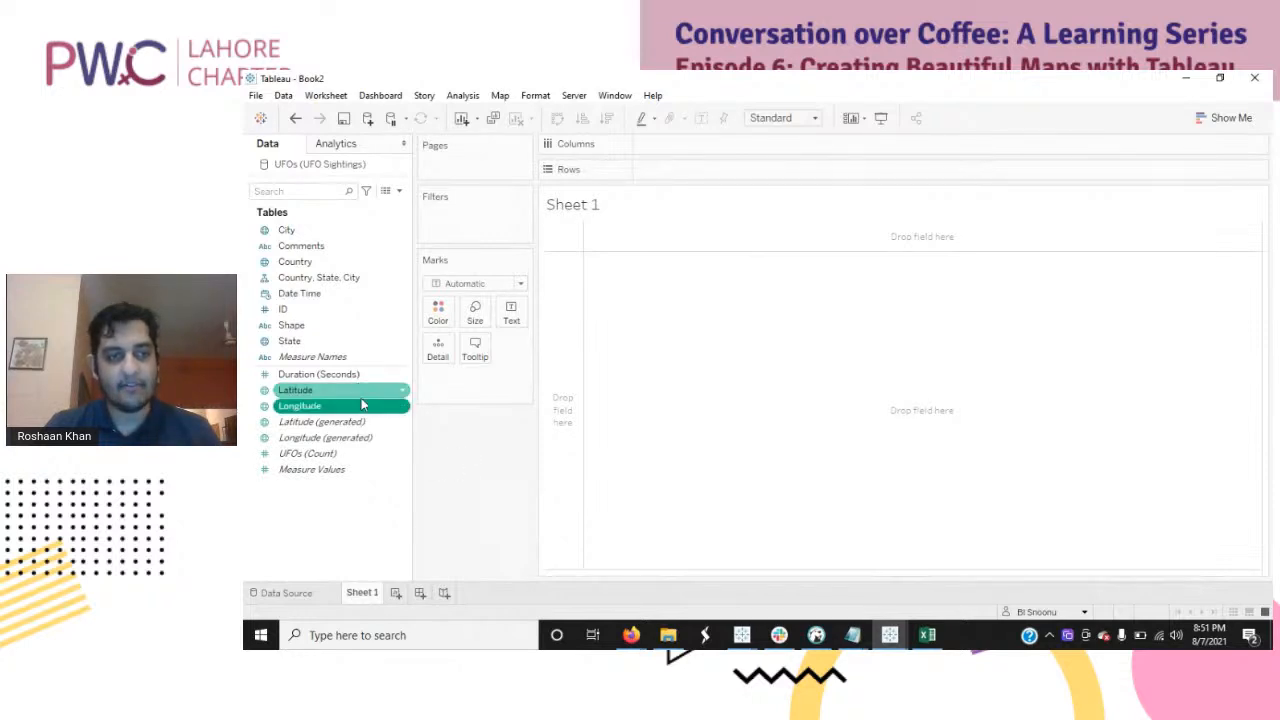
click(365, 406)
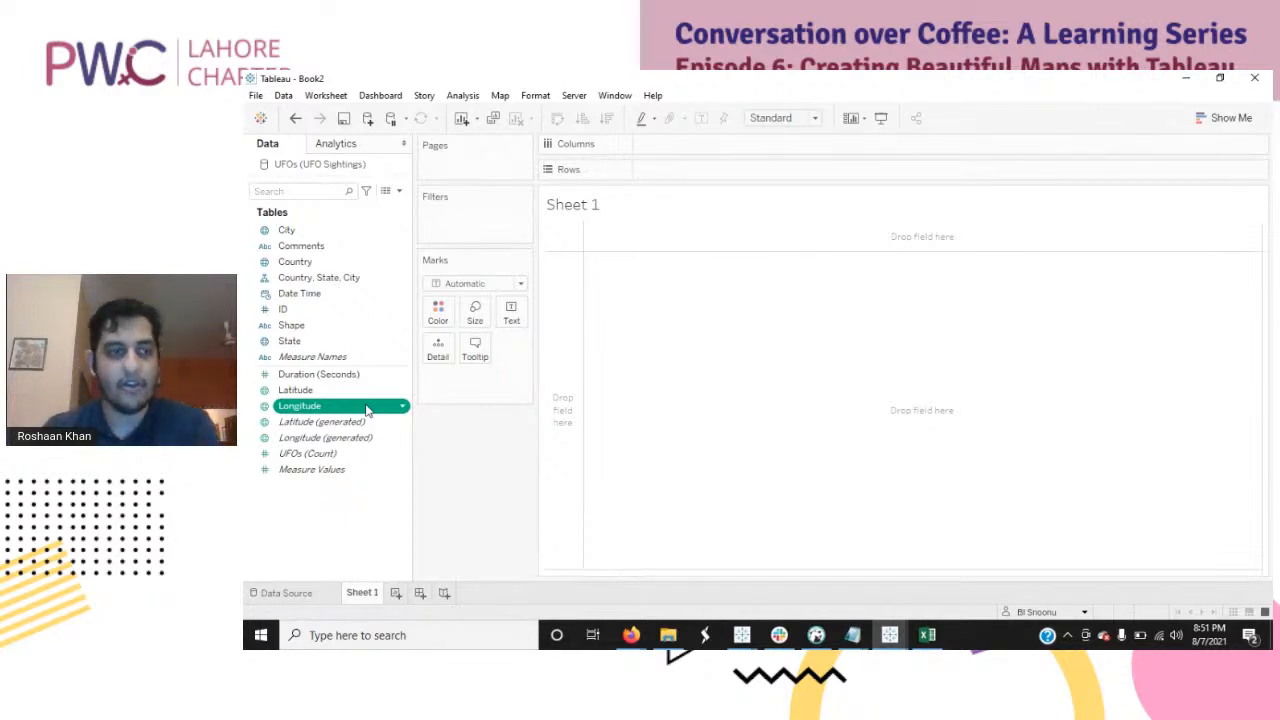
ctrl+click(366, 396)
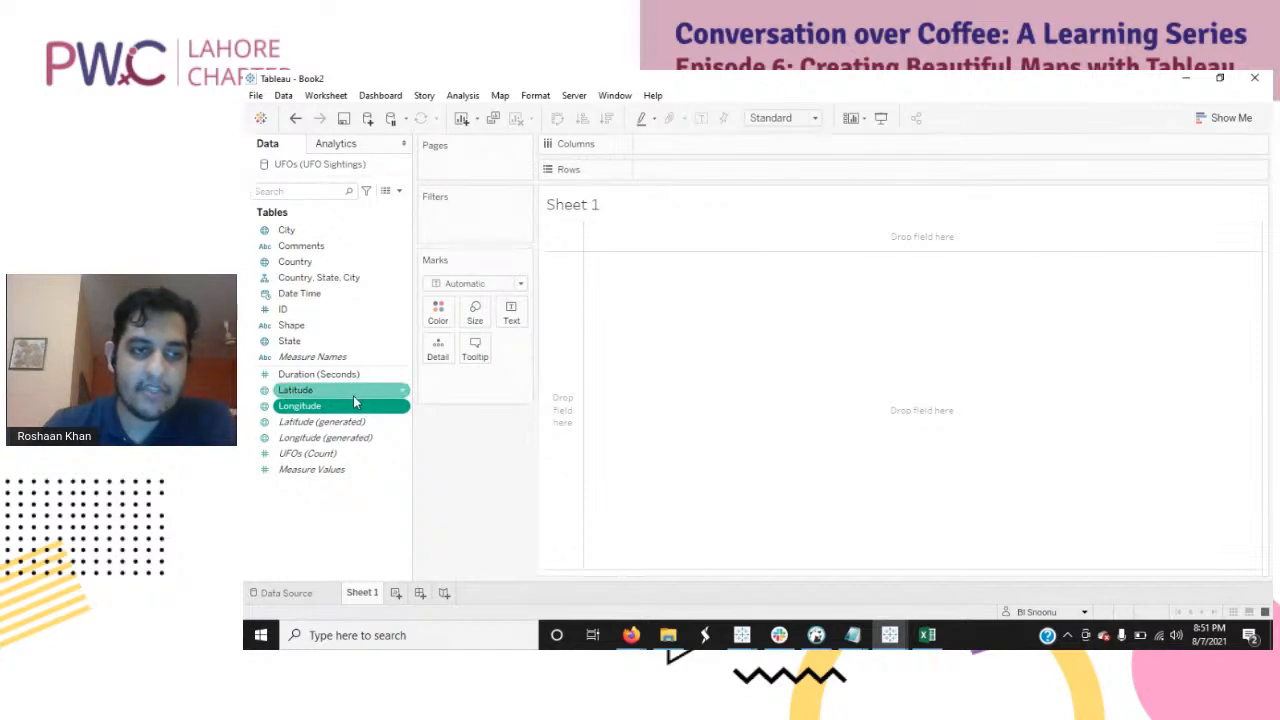
click(353, 392)
drag(353, 392, 762, 158)
click(302, 405)
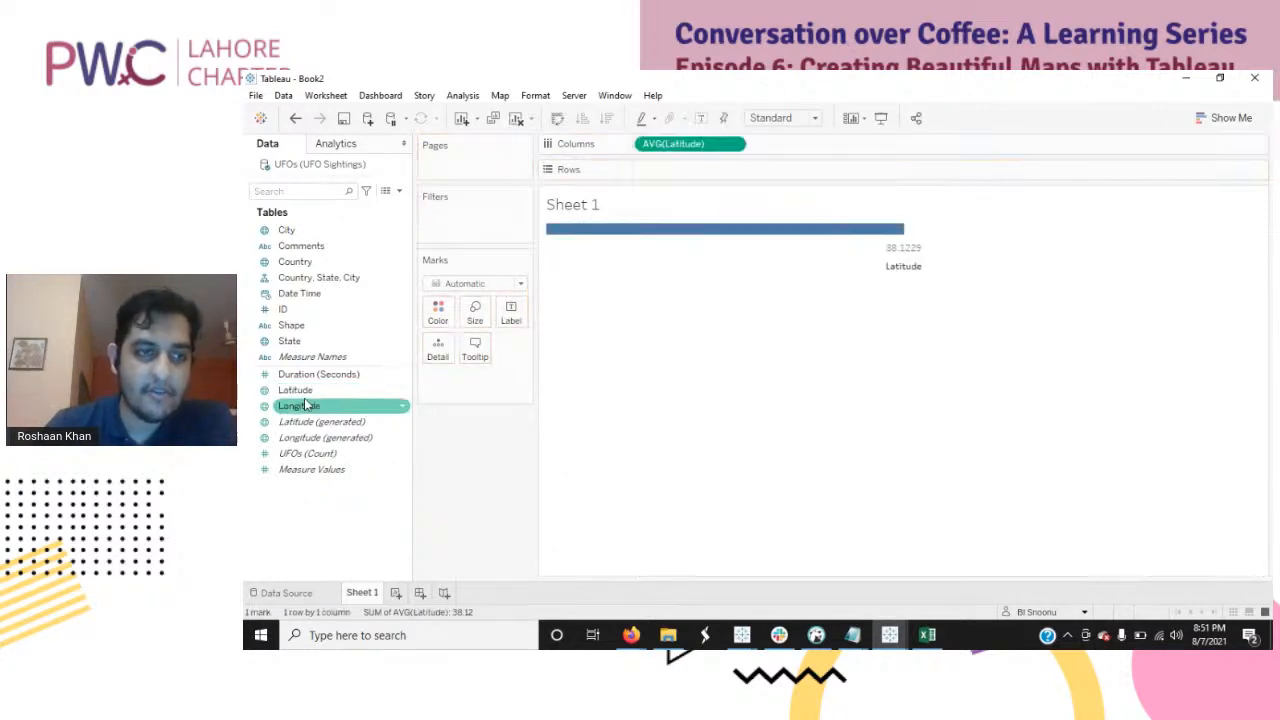
drag(302, 405, 718, 172)
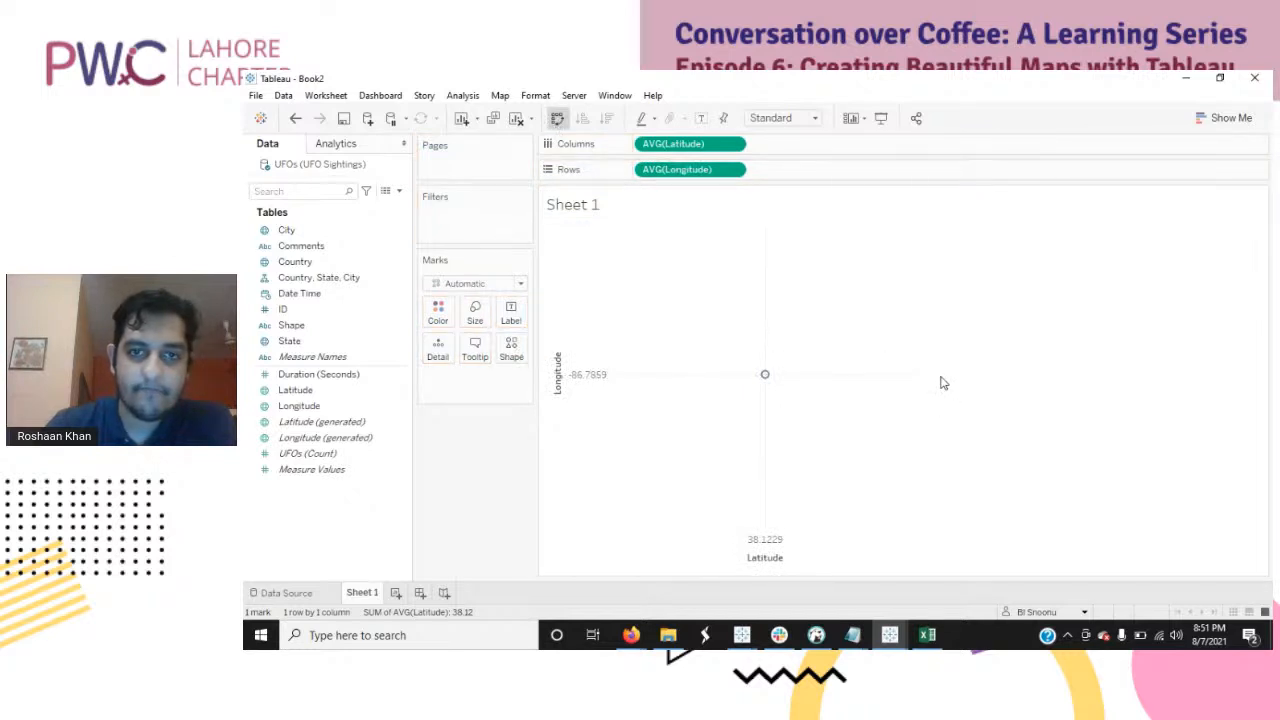
key(ctrl+w)
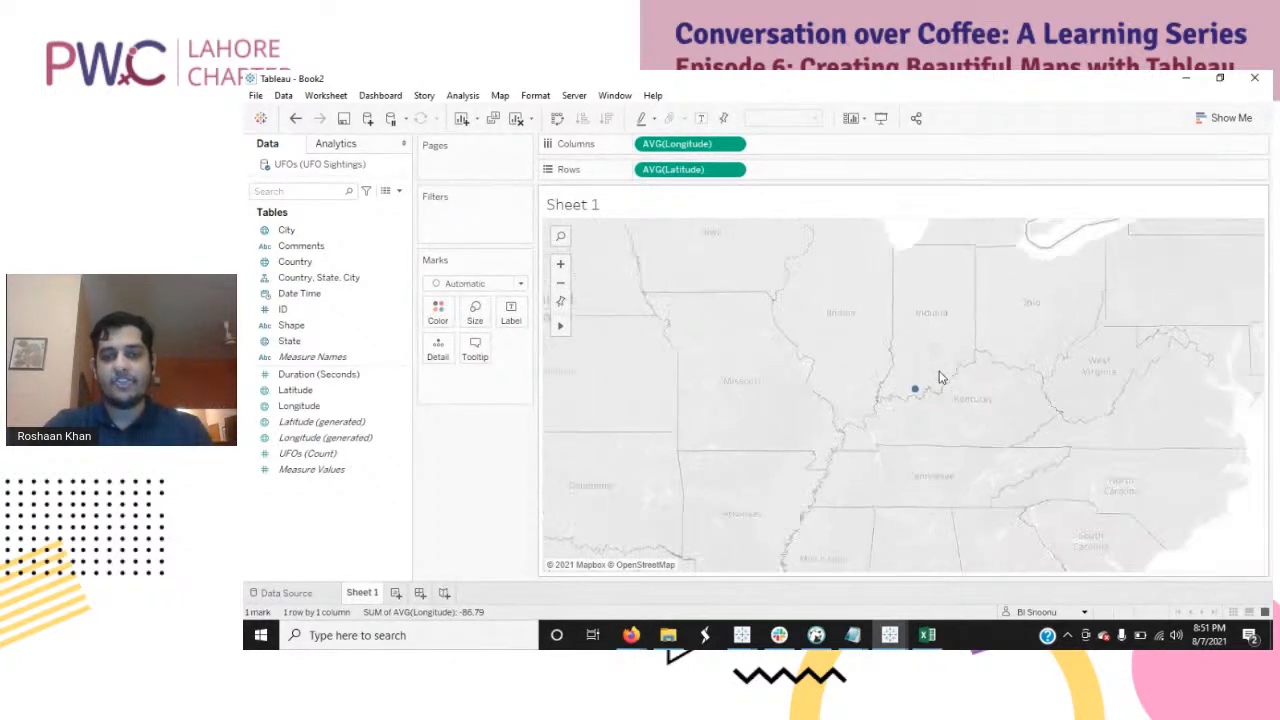
scroll(939, 377, down, 5)
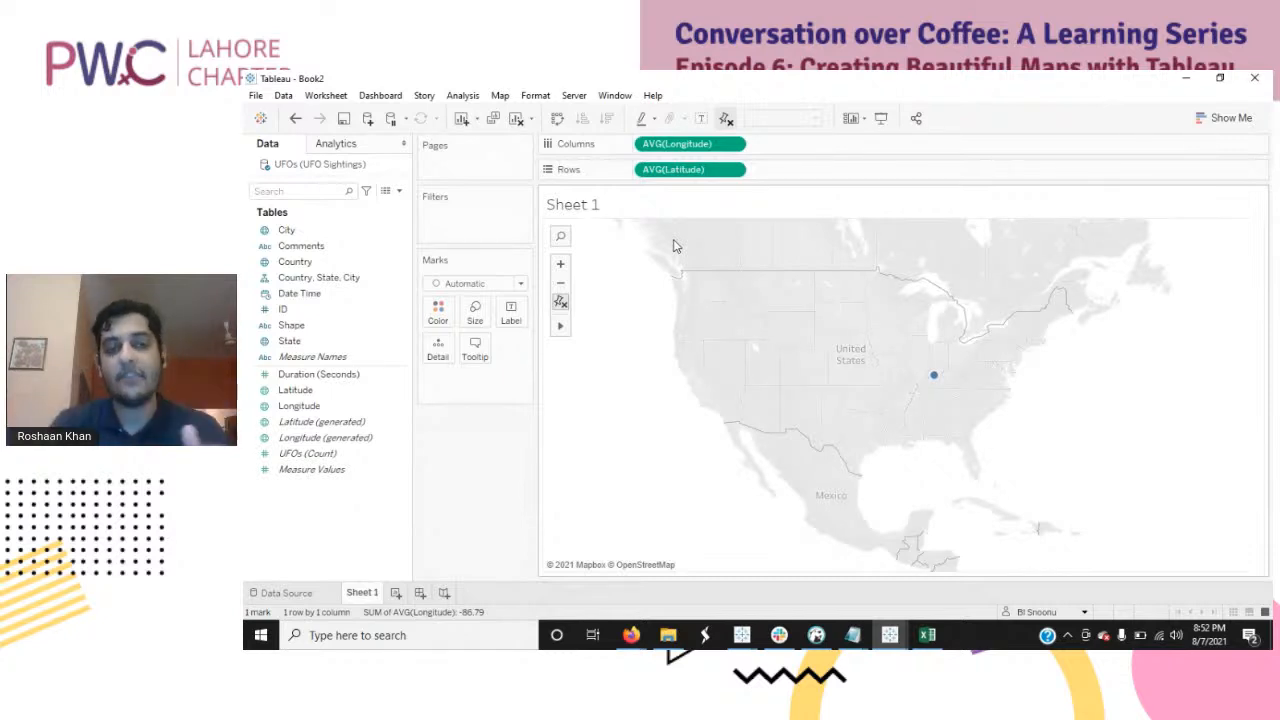
Step: Compare the single averaged point on the map with the individual sighting records and their IDs in the data source
click(393, 406)
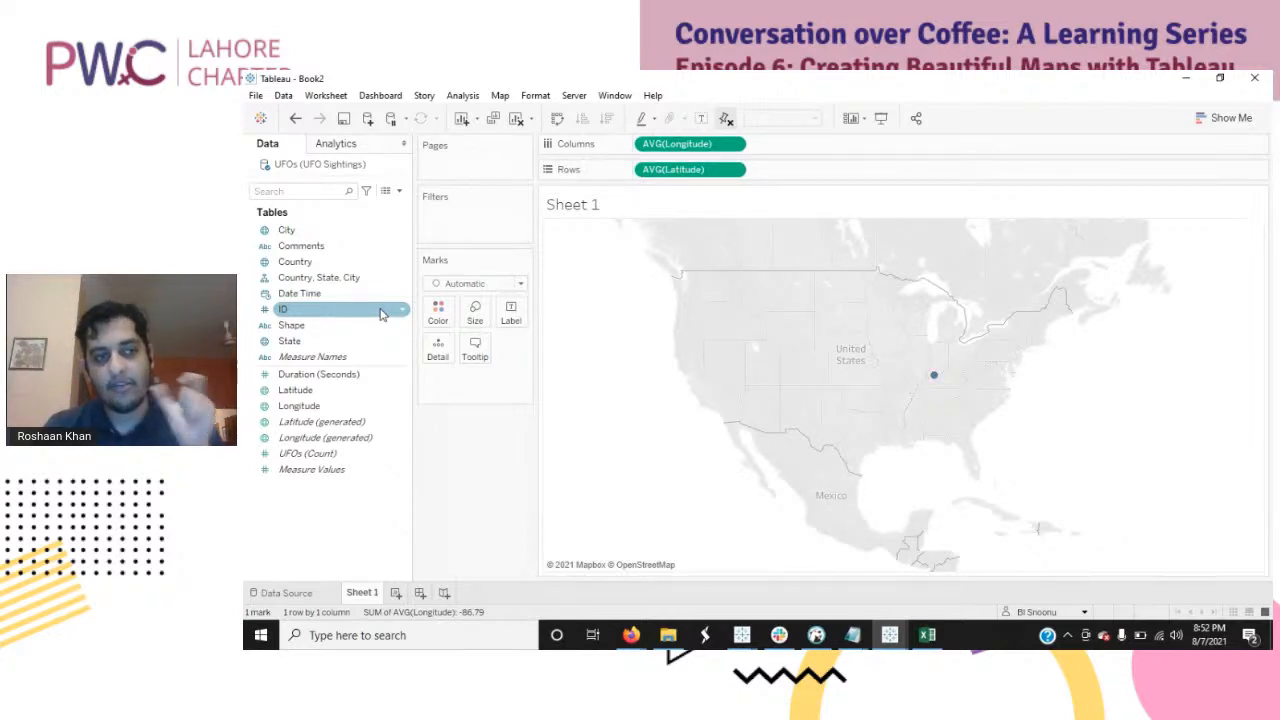
click(290, 593)
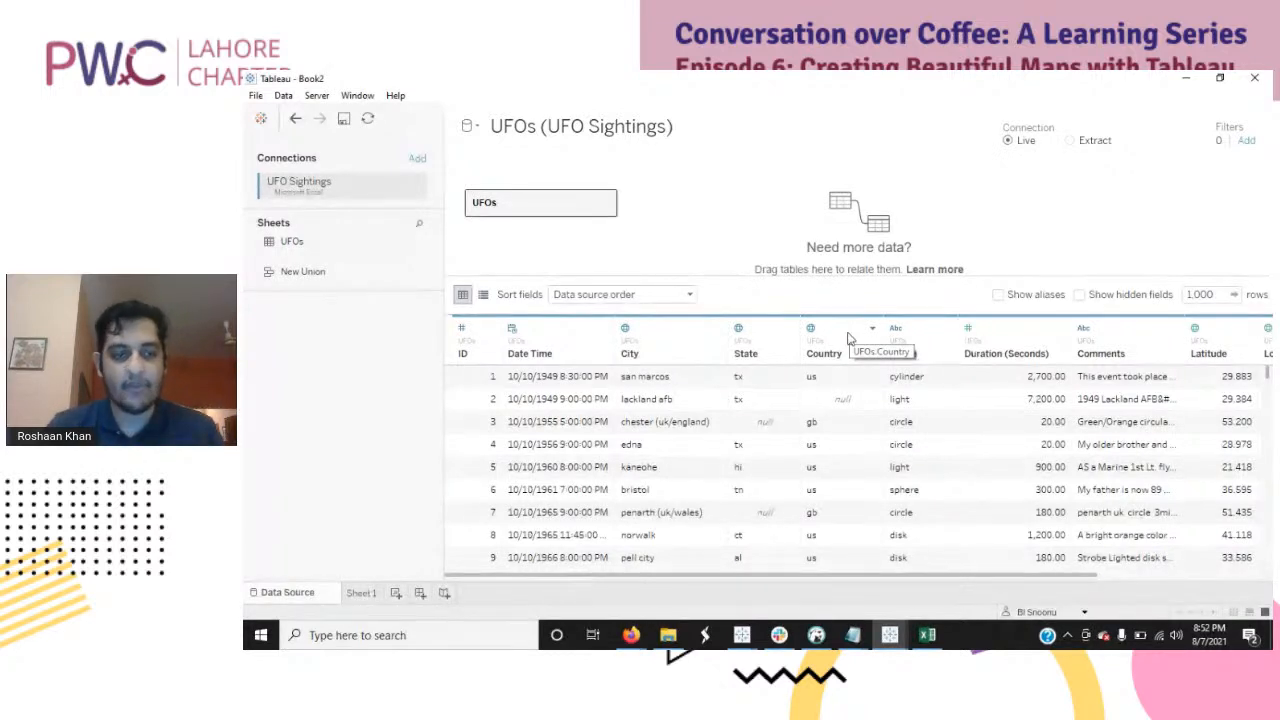
click(364, 592)
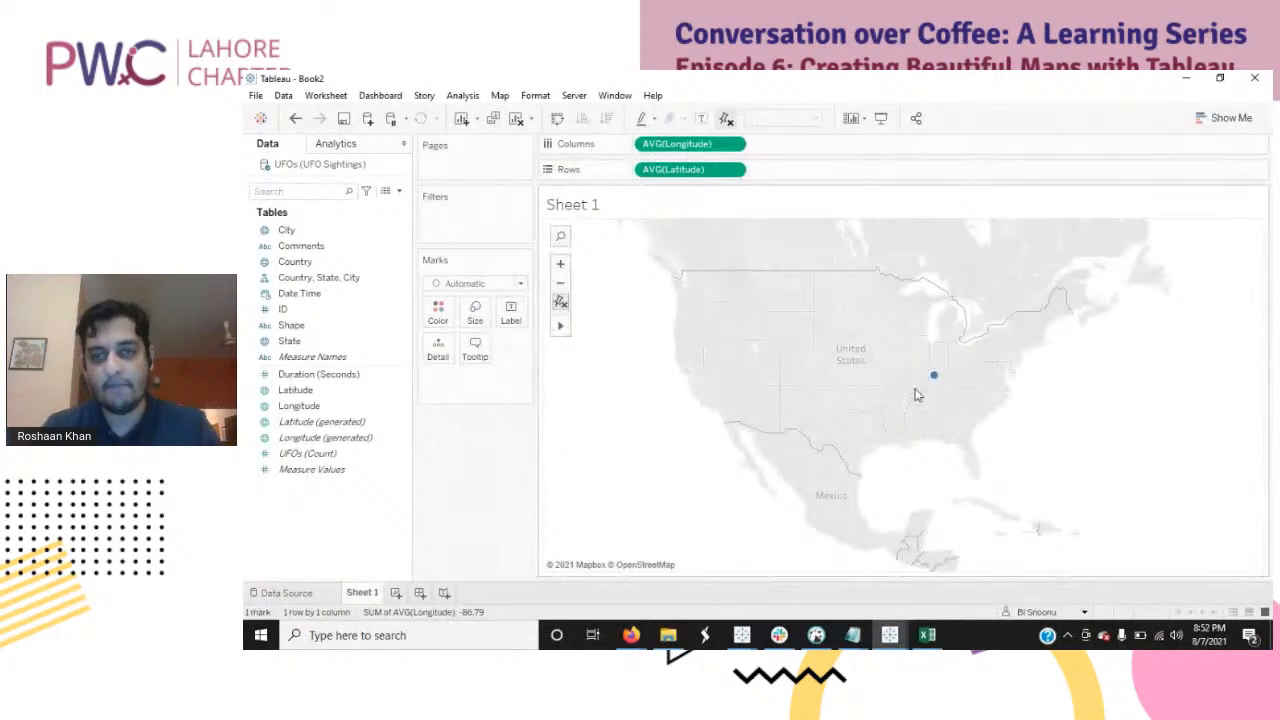
scroll(917, 395, down, 5)
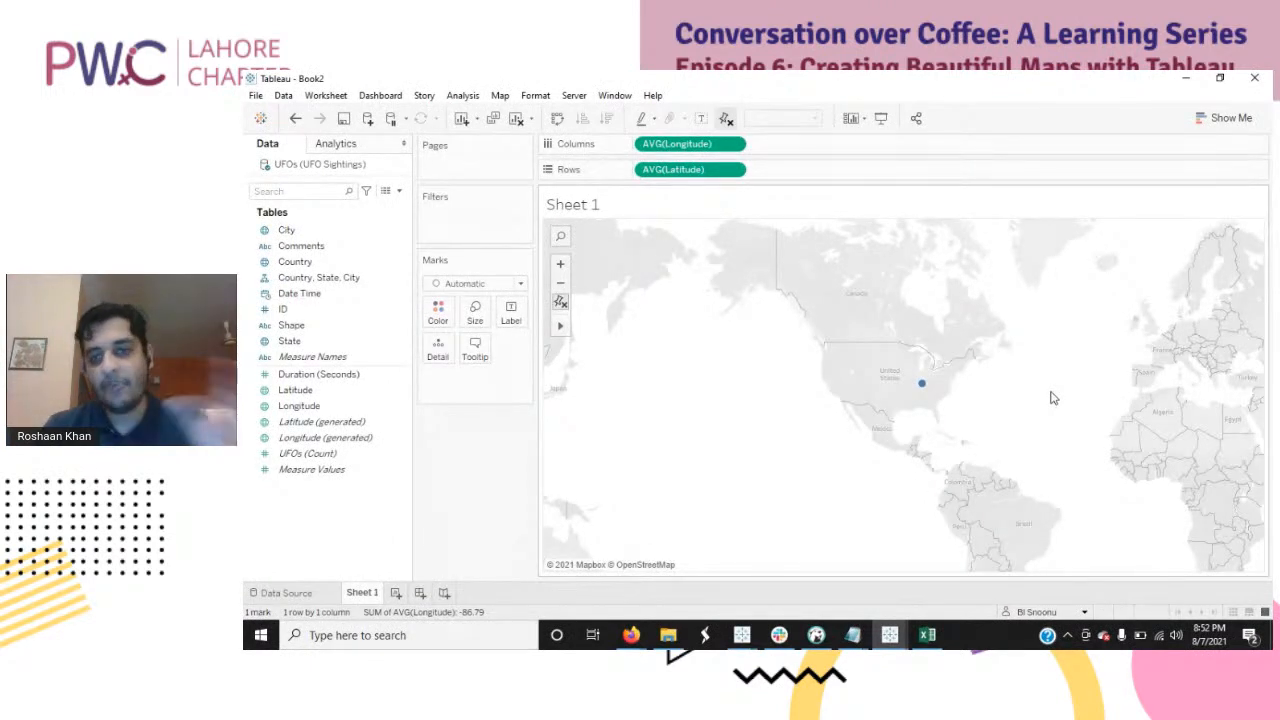
scroll(1052, 398, up, 4)
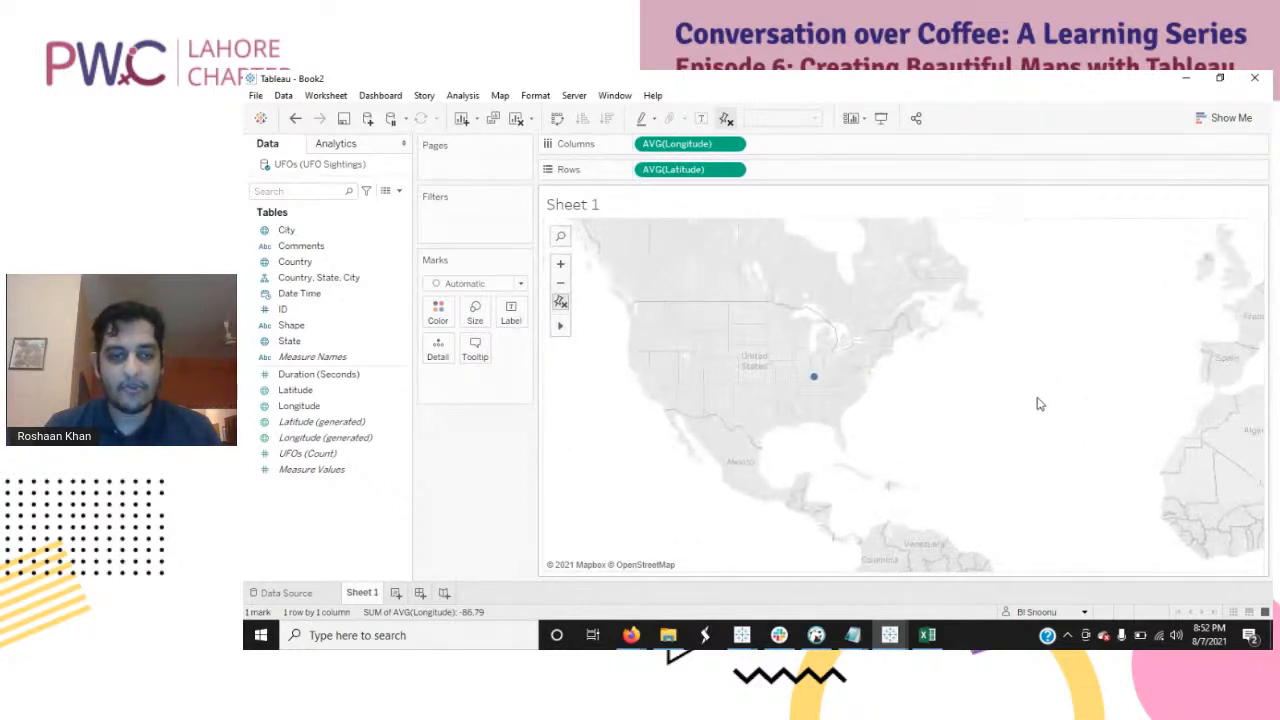
click(286, 596)
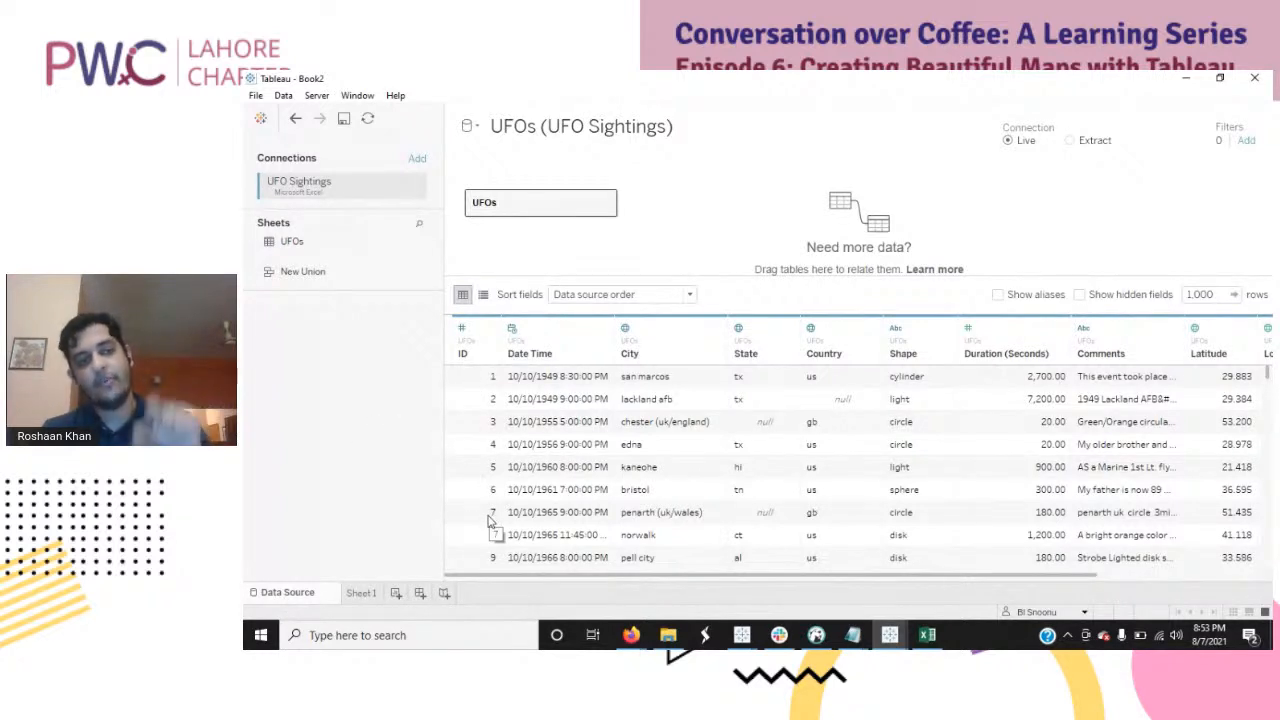
click(363, 593)
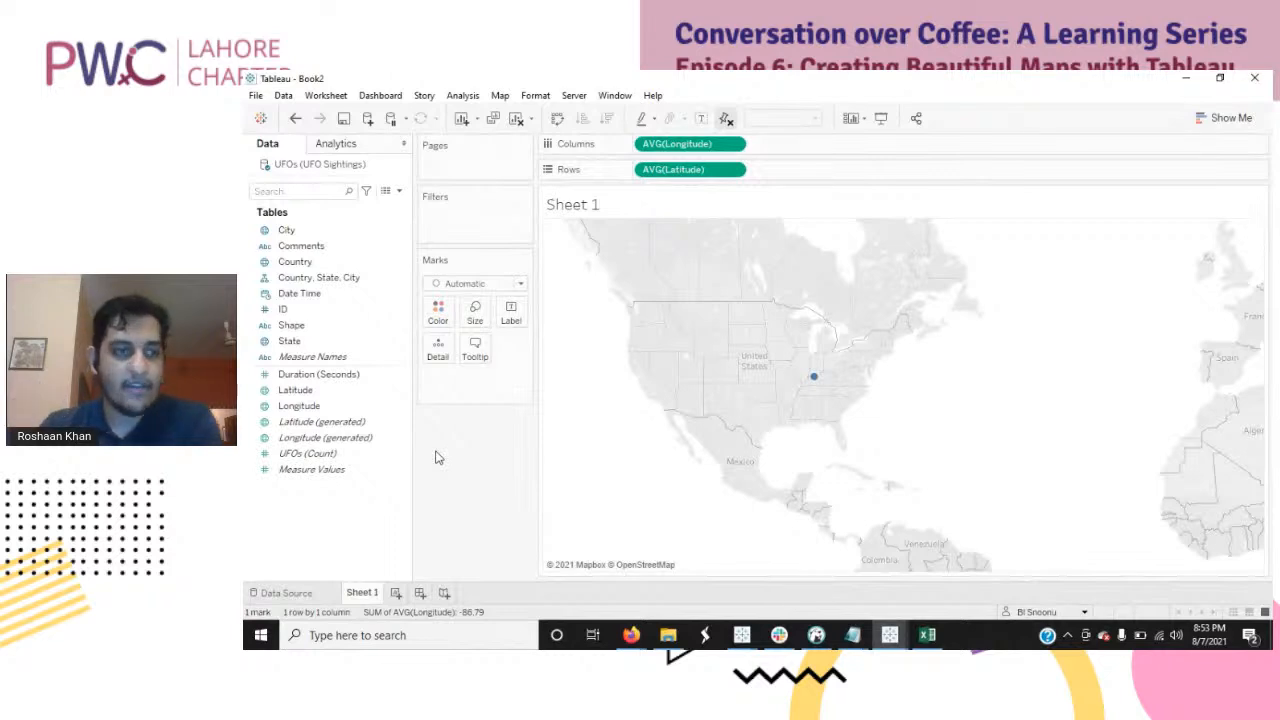
Step: Add ID to the map's mark detail to plot every sighting individually, and inspect the points across the world
drag(312, 314, 437, 350)
drag(499, 526, 499, 524)
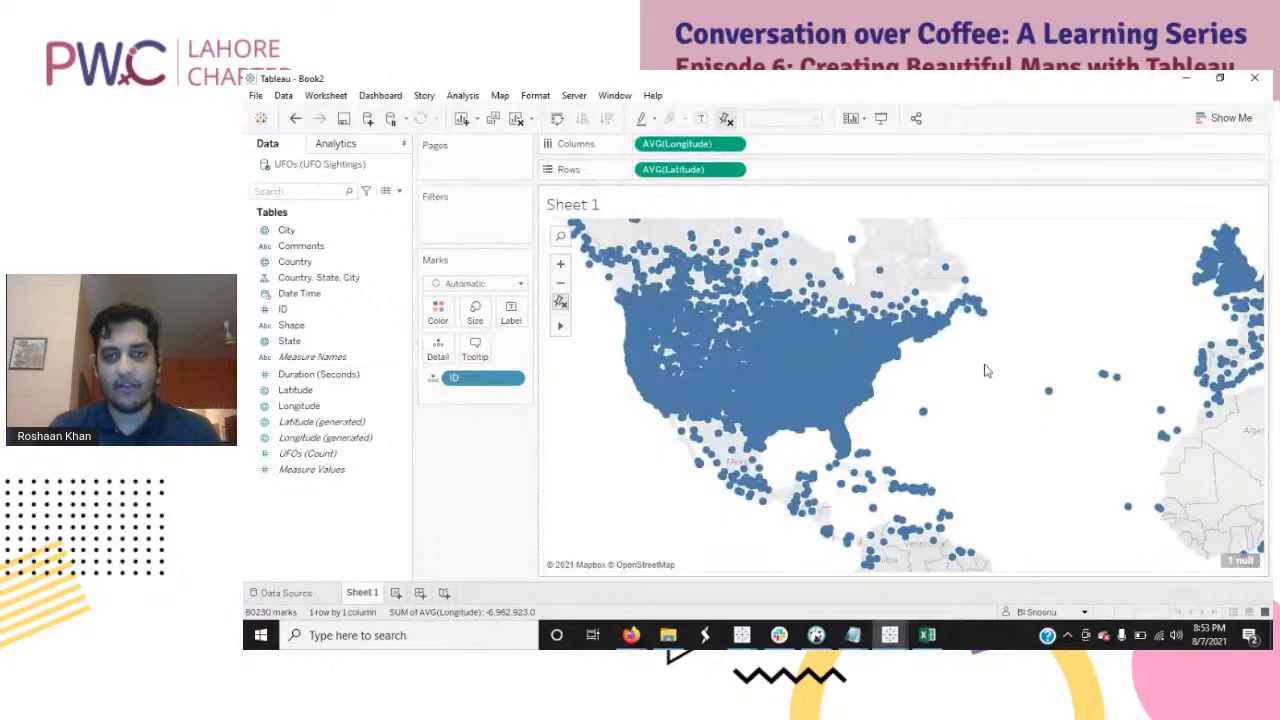
scroll(985, 371, down, 5)
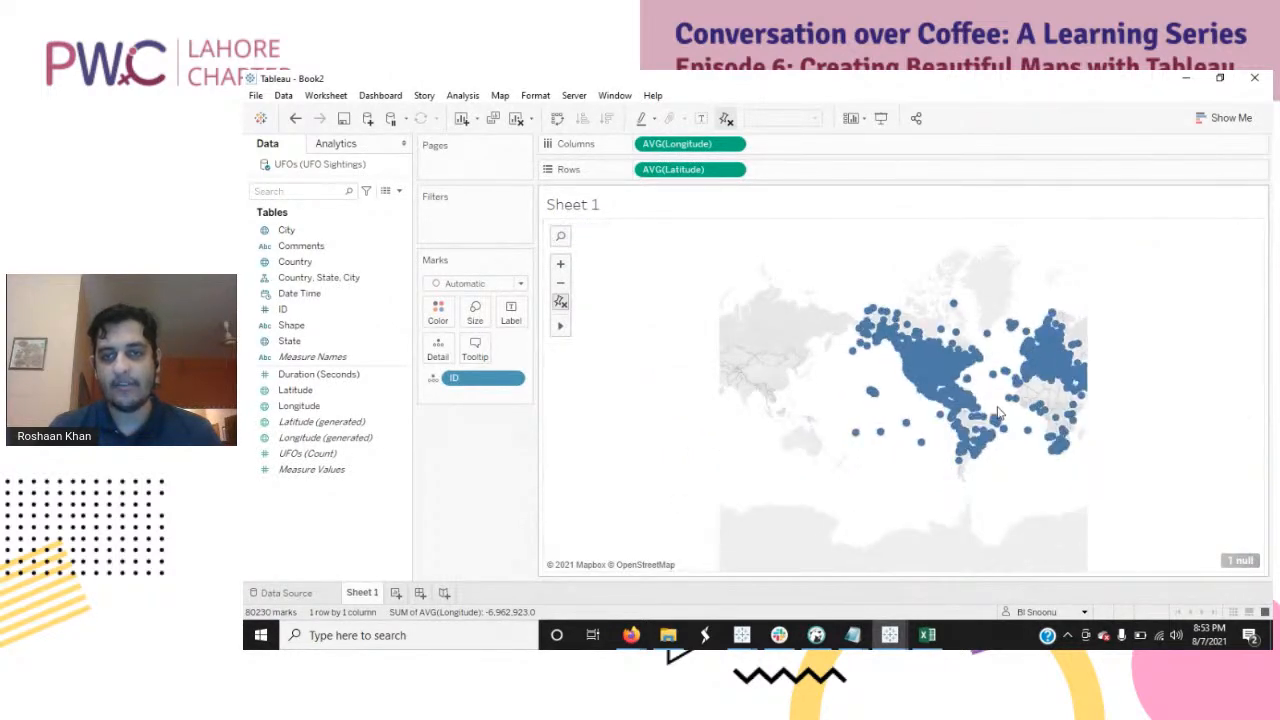
scroll(998, 410, up, 2)
scroll(985, 383, up, 2)
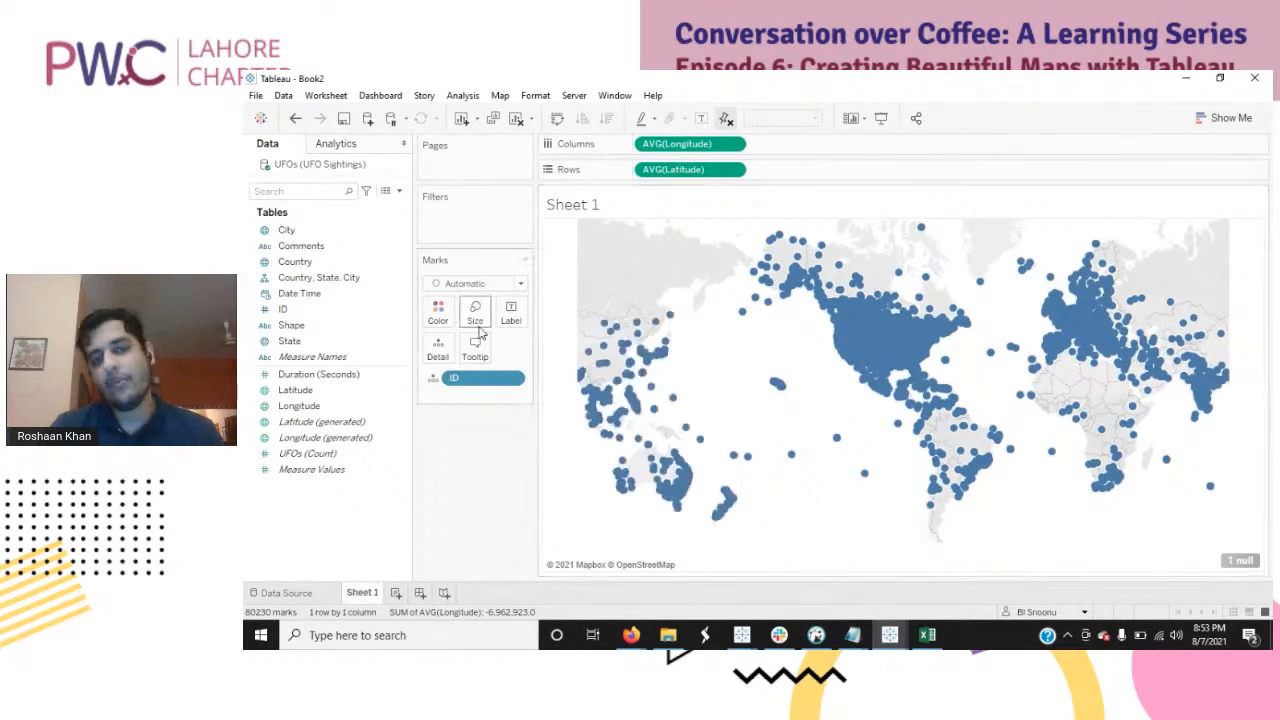
mouse_move(597, 333)
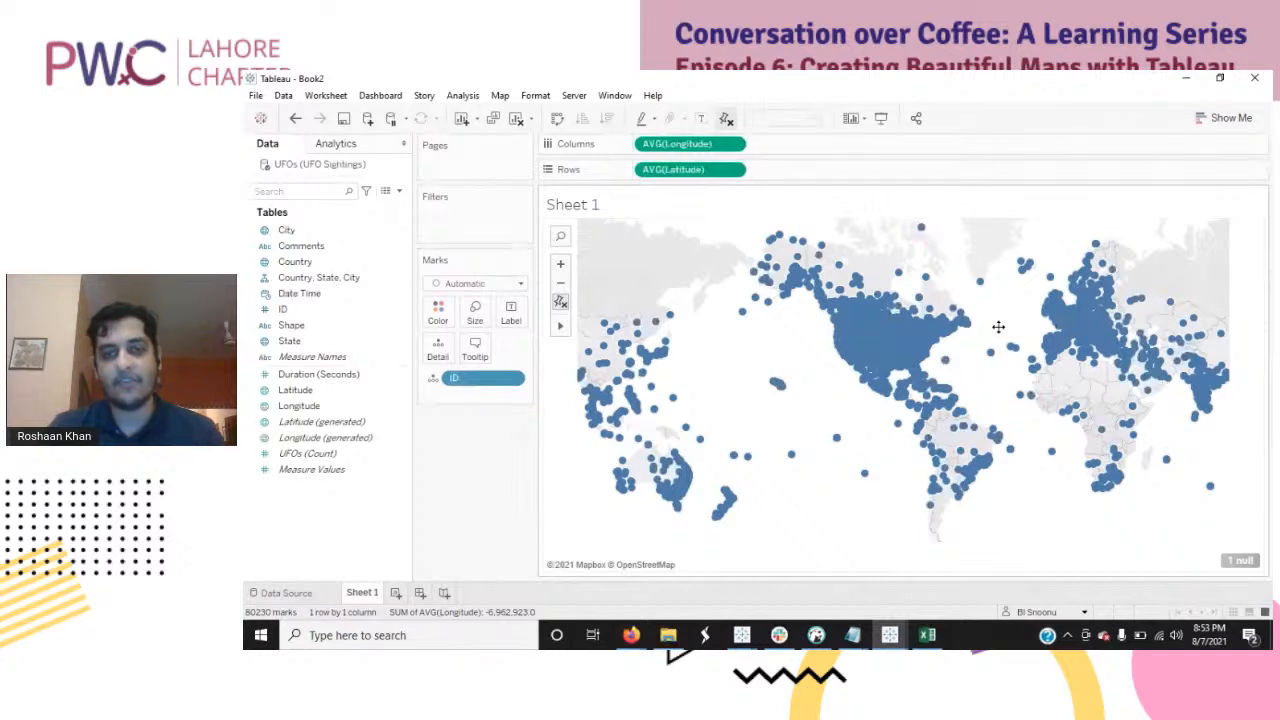
drag(1000, 327, 979, 326)
scroll(914, 320, up, 1)
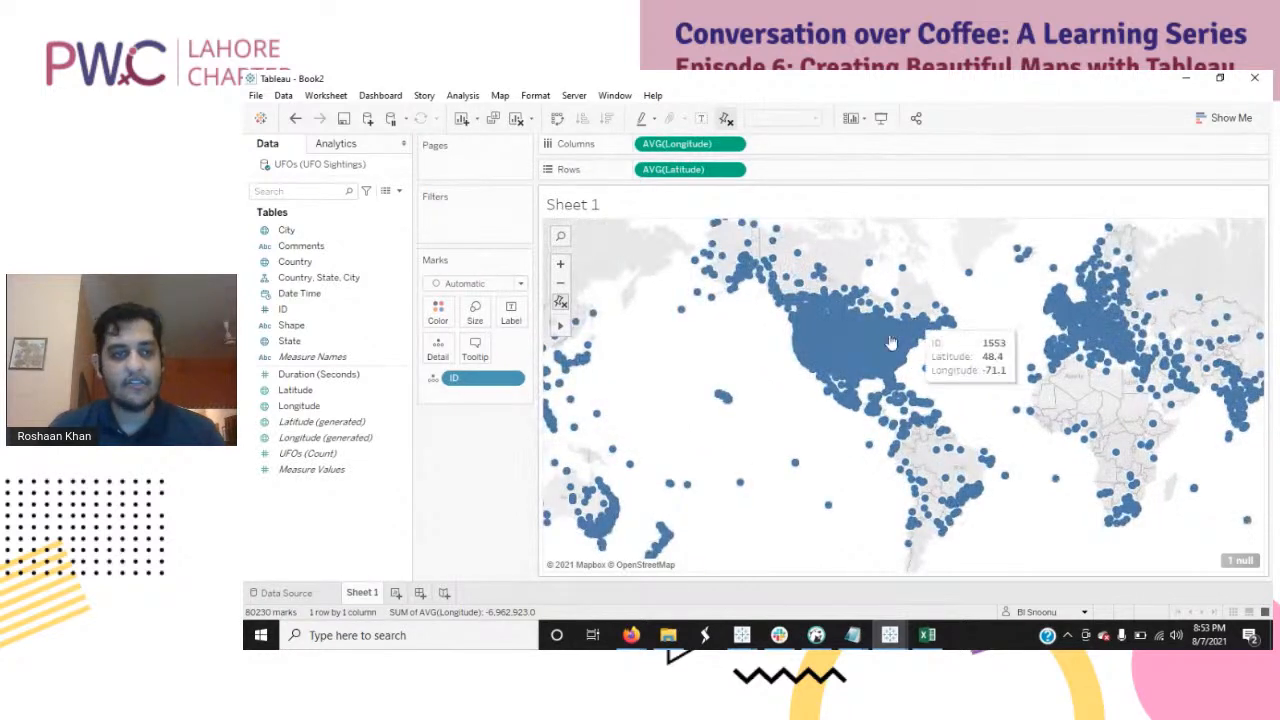
Step: Filter the map by Country, excluding Null, au, ca, de and gb so that only us sightings are kept
drag(350, 266, 434, 222)
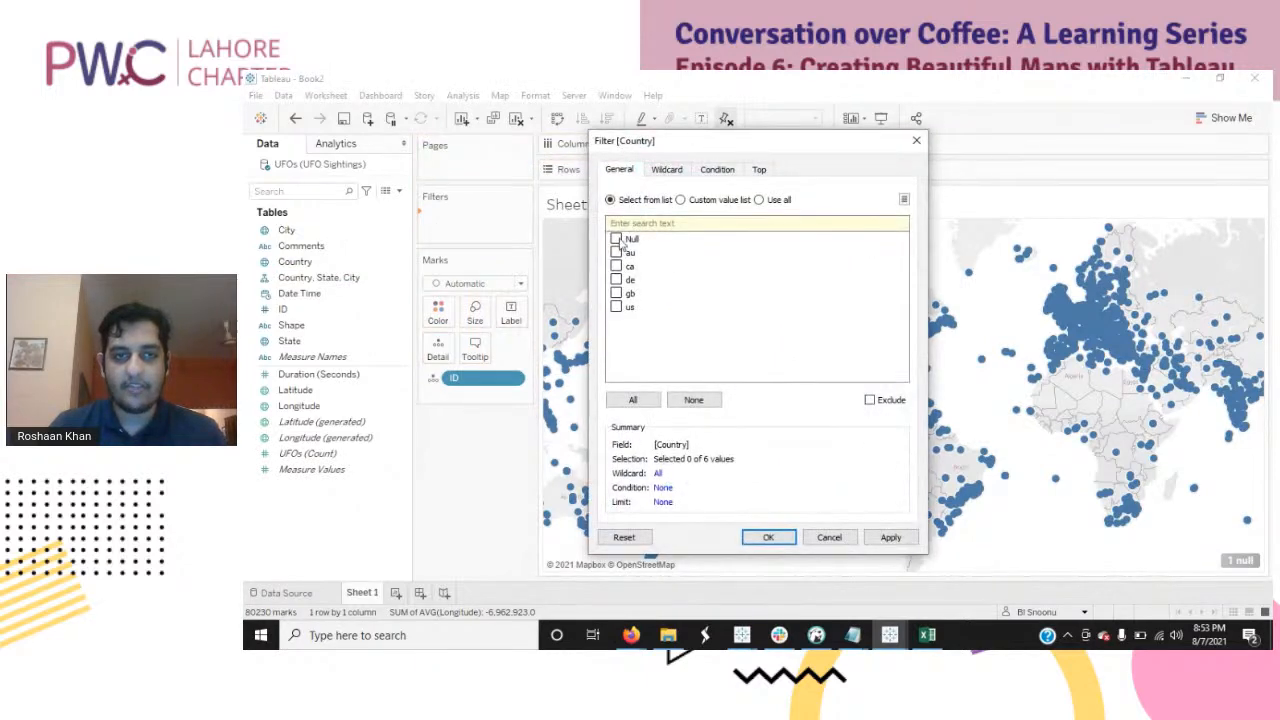
click(632, 400)
click(869, 400)
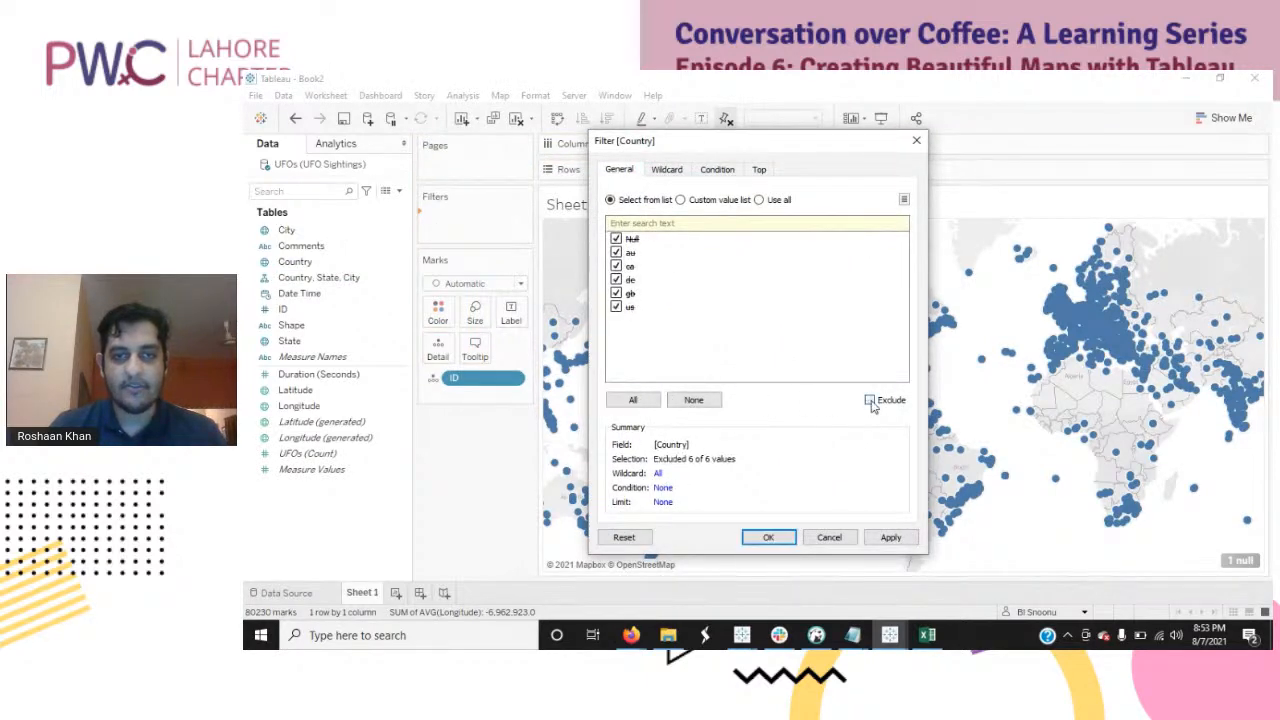
click(616, 306)
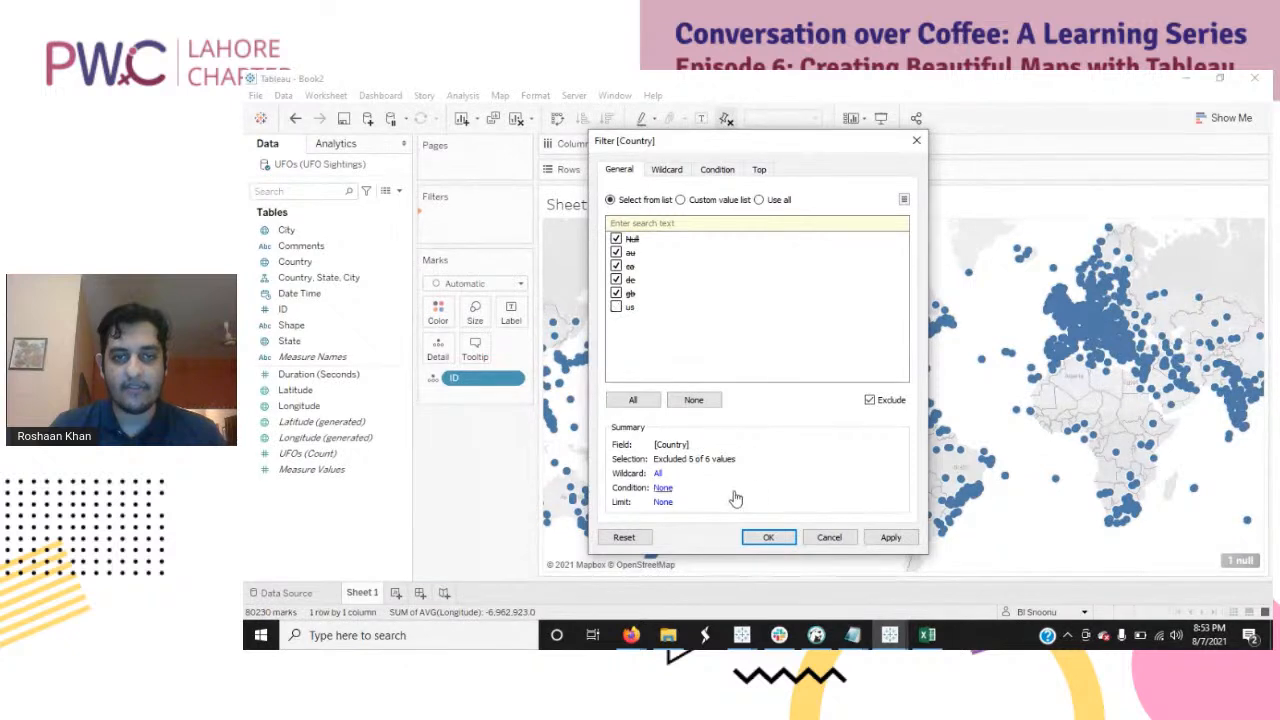
click(770, 538)
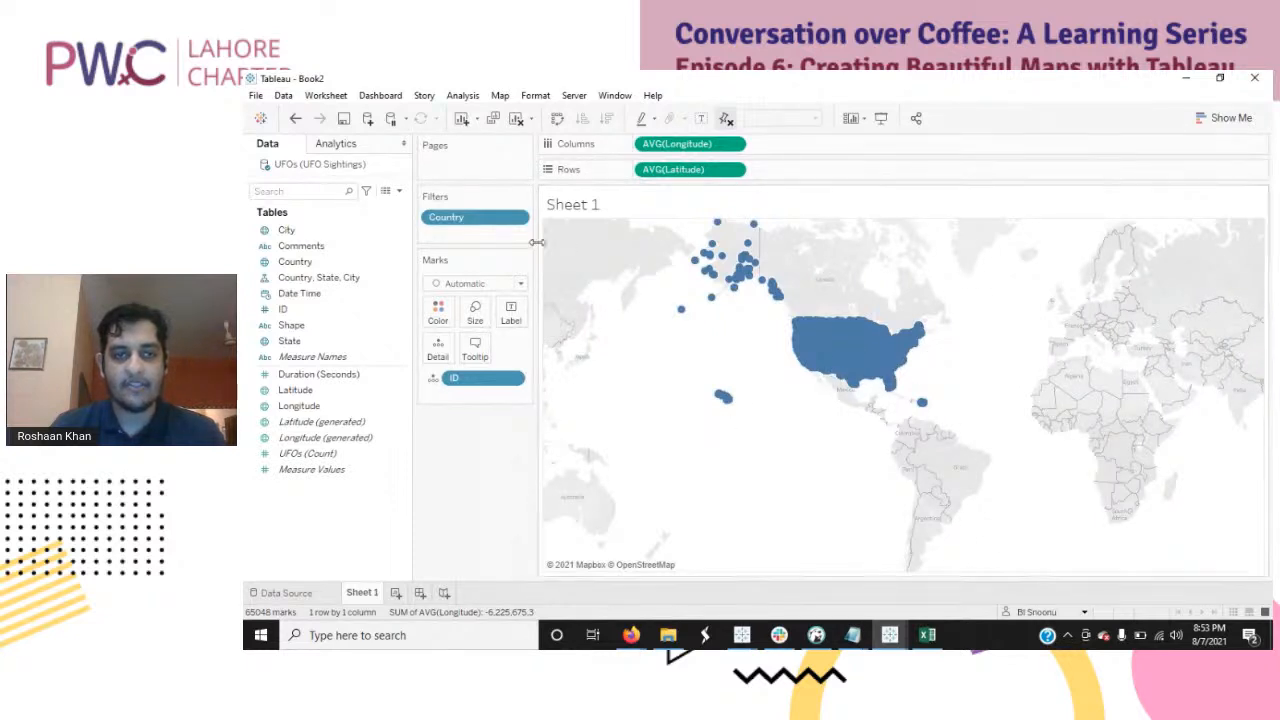
click(580, 326)
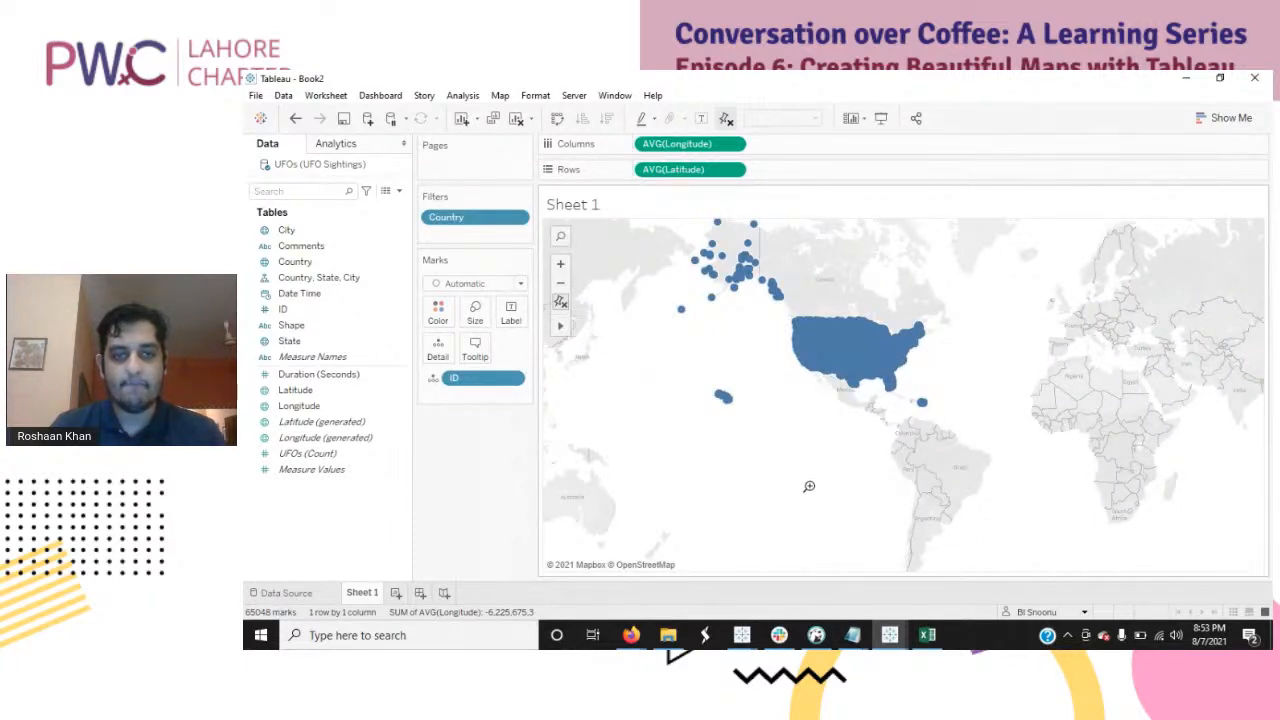
drag(807, 484, 746, 256)
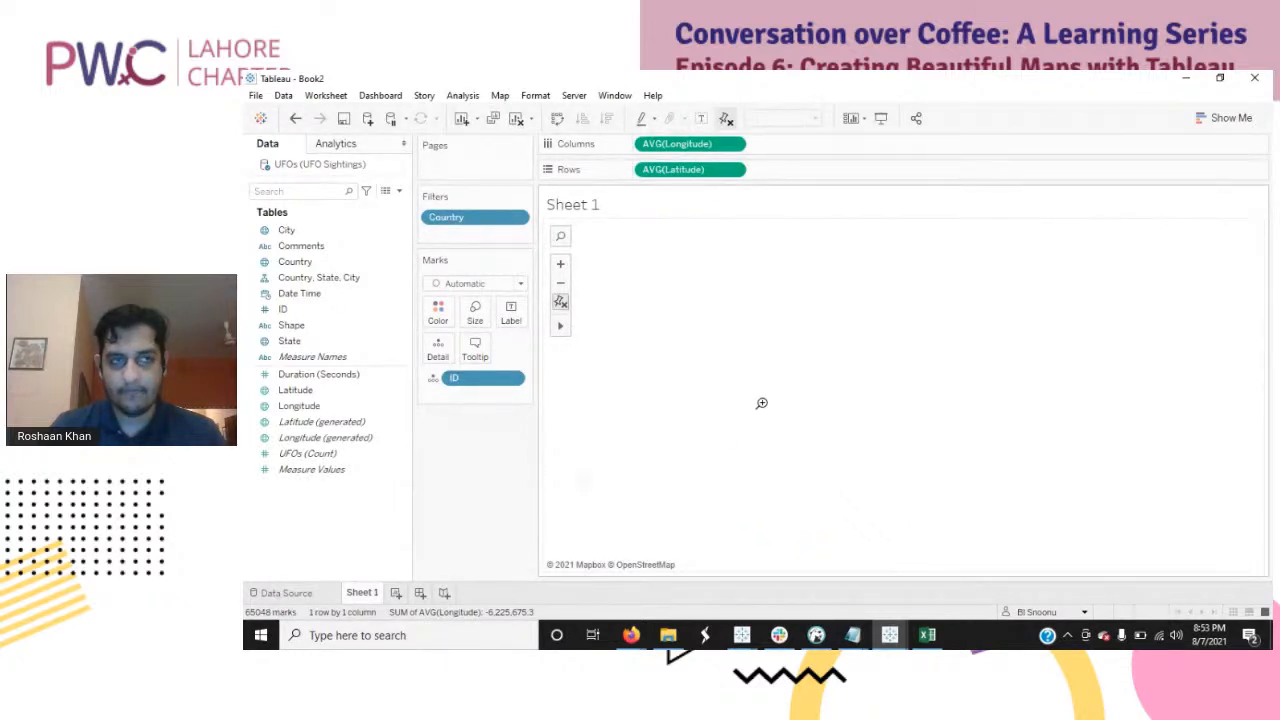
click(295, 118)
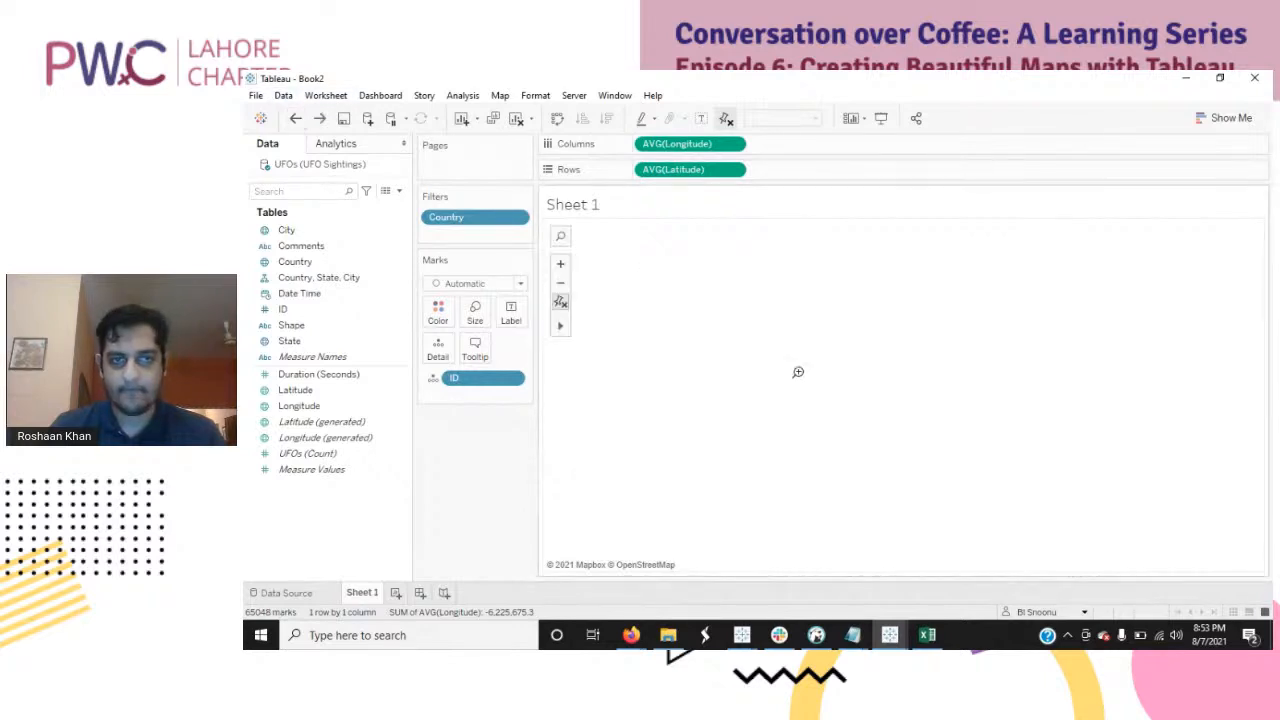
click(295, 118)
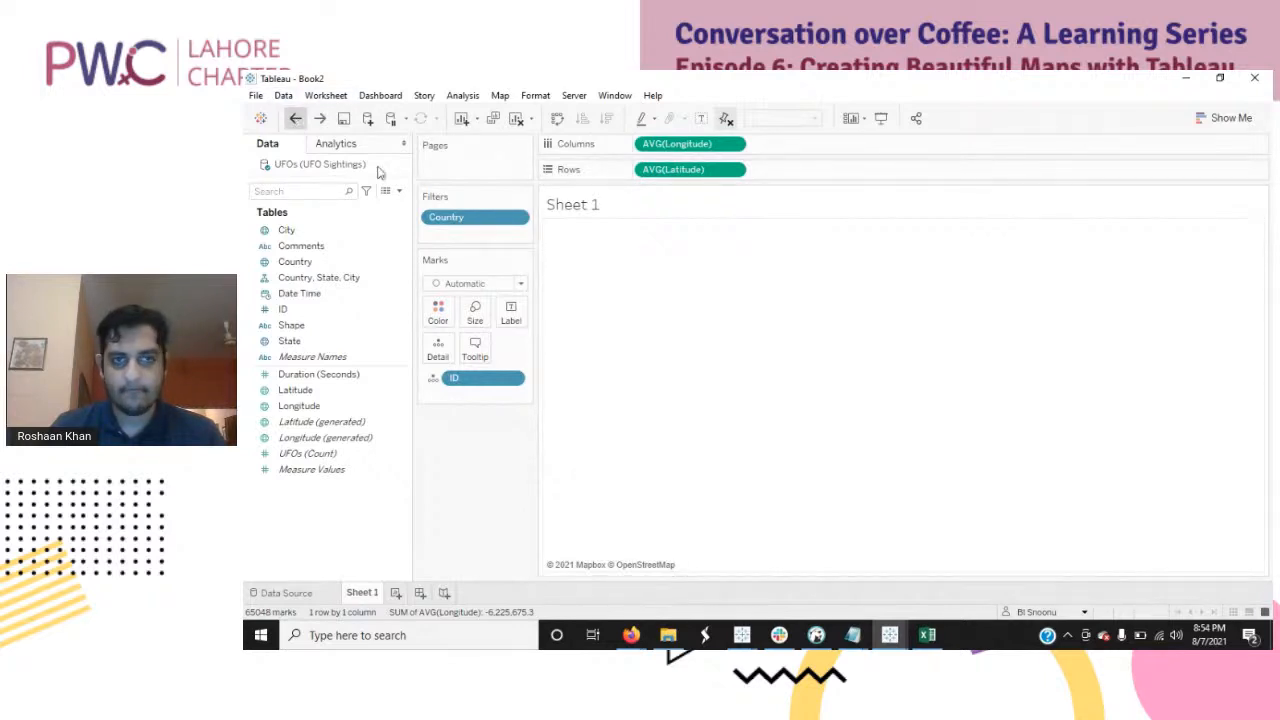
click(290, 123)
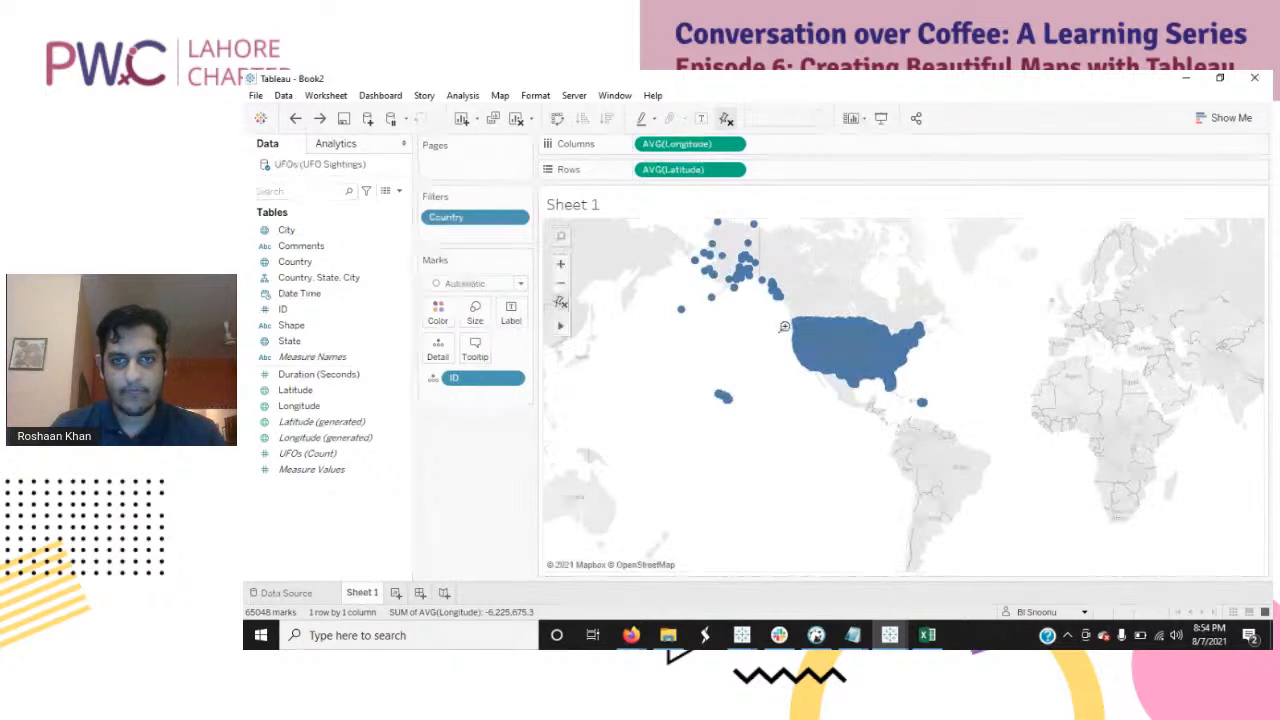
Step: Select the sightings over Alaska and Hawaii with a rectangular selection and exclude them from the map
drag(760, 440, 664, 215)
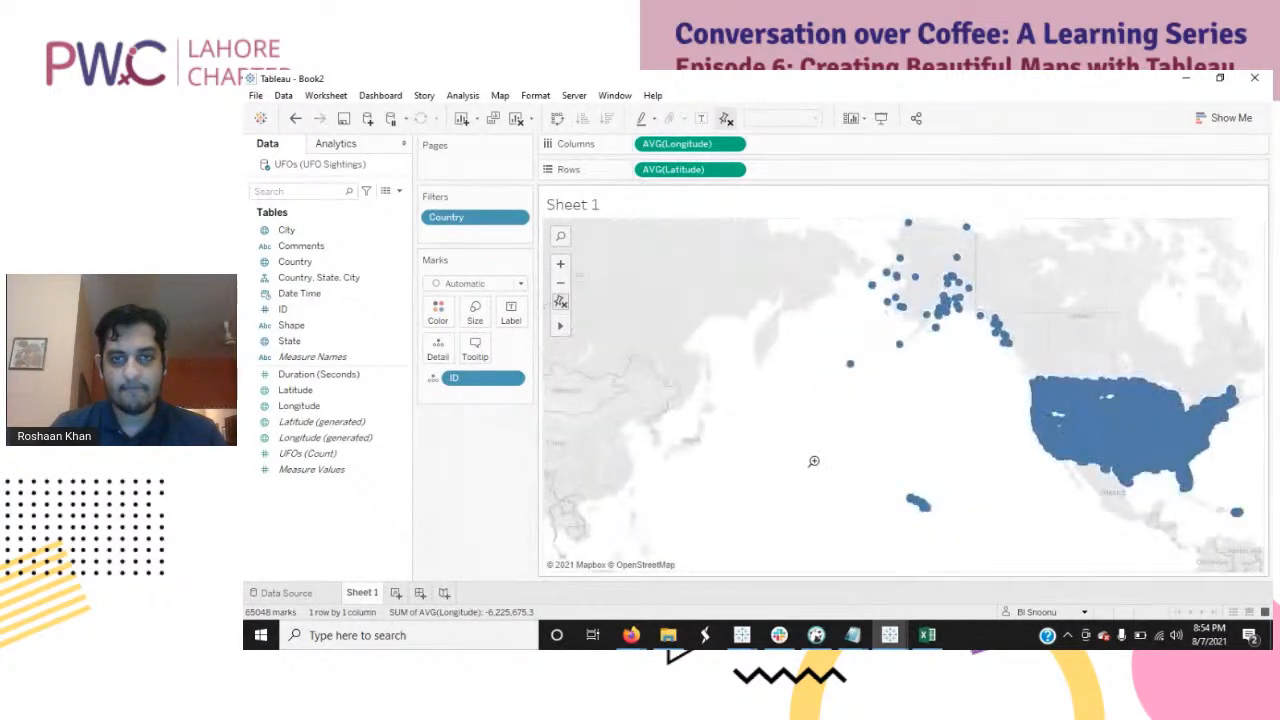
drag(822, 226, 1023, 573)
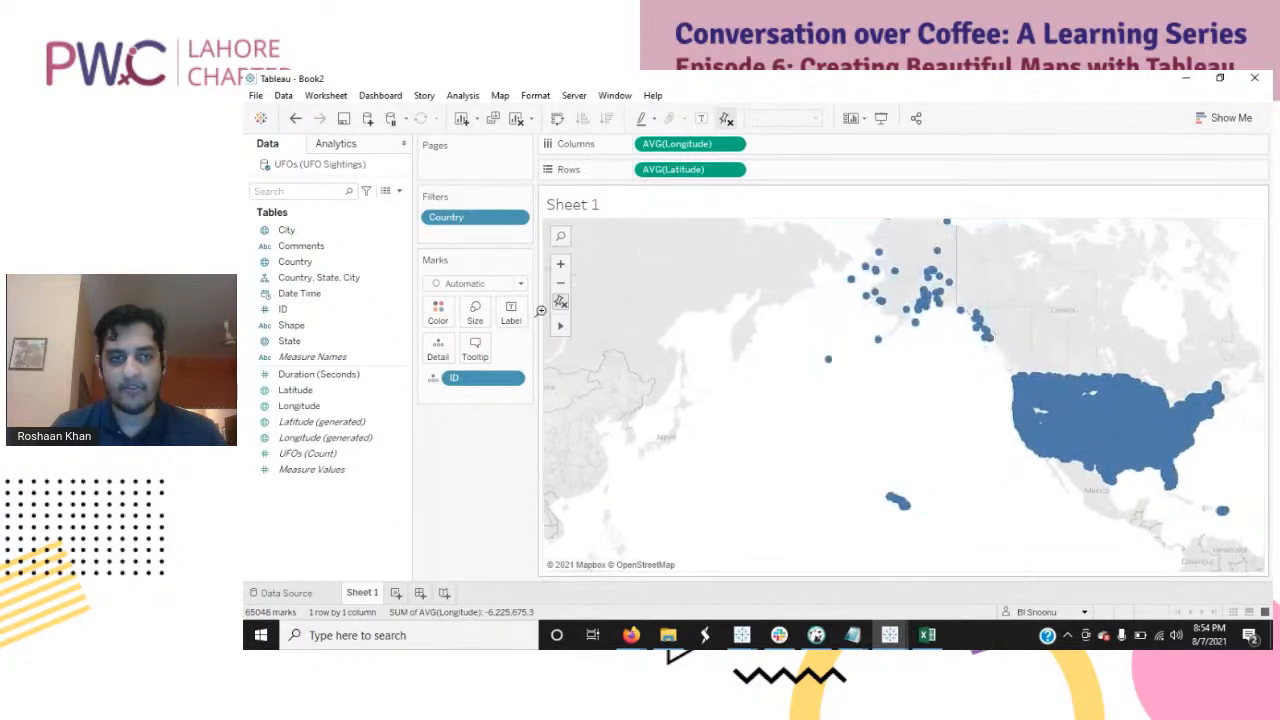
mouse_move(560, 326)
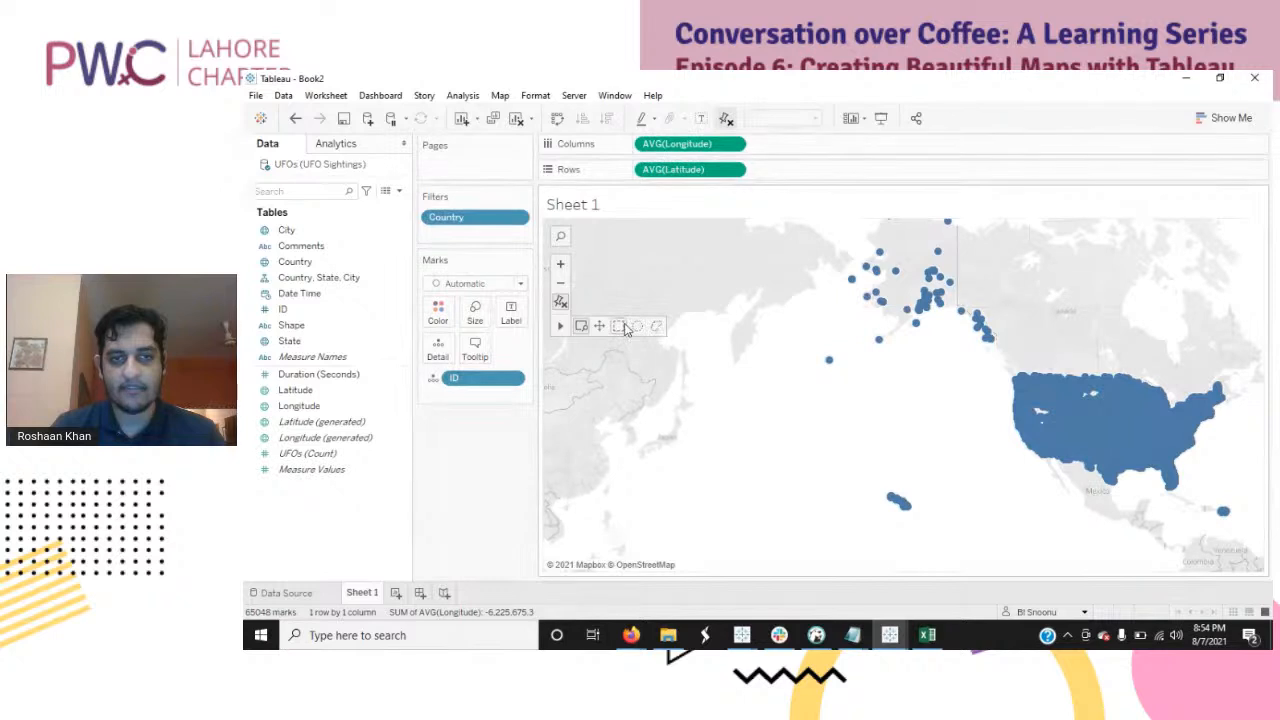
drag(1006, 570, 785, 195)
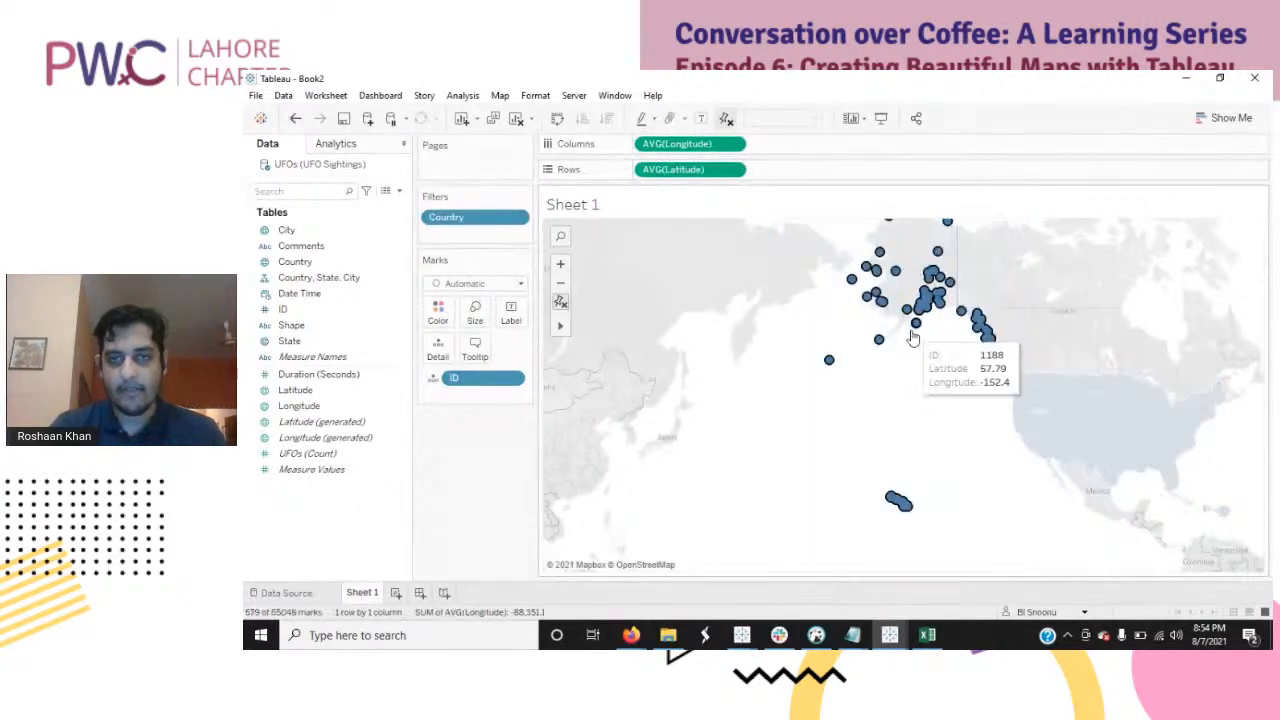
right_click(914, 328)
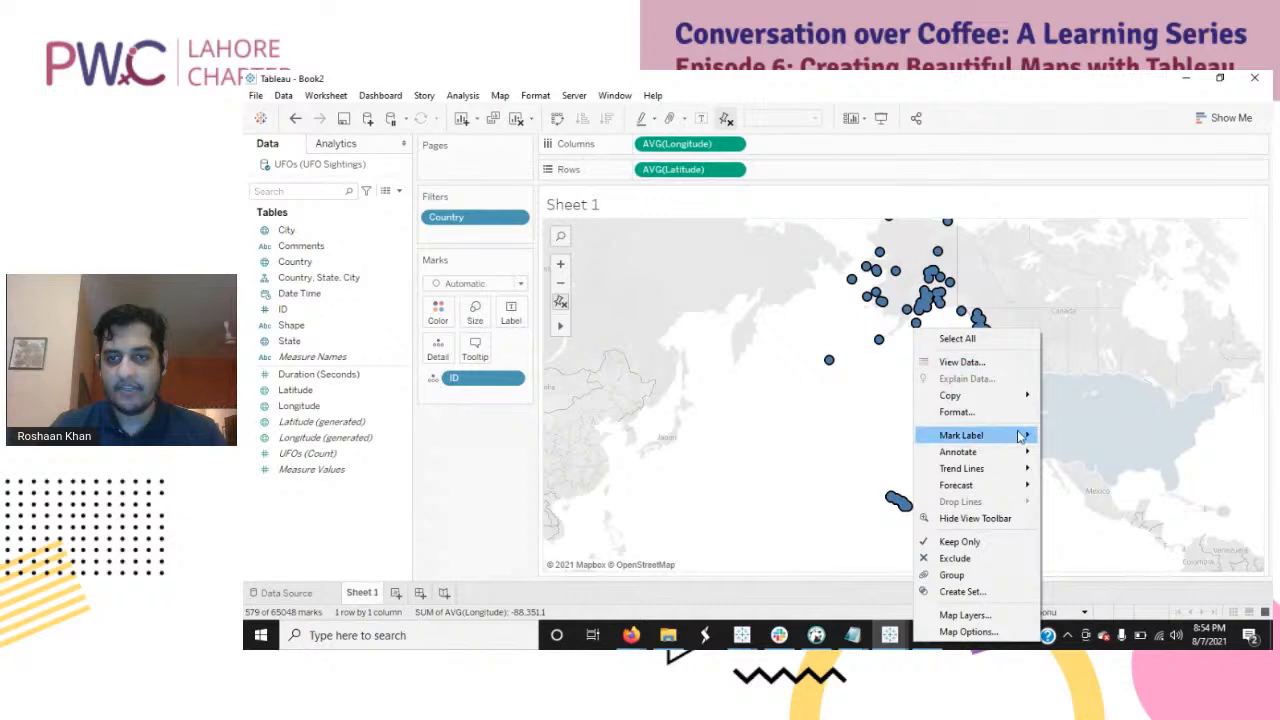
click(1003, 560)
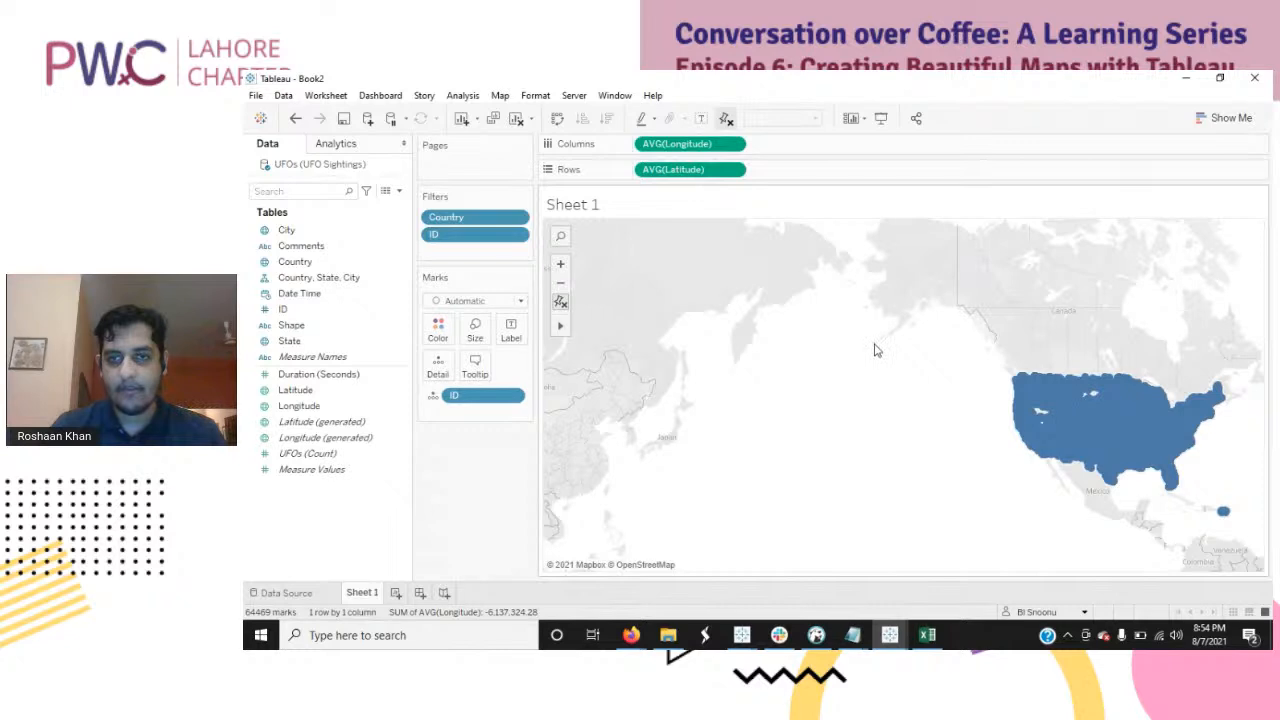
scroll(1143, 455, up, 2)
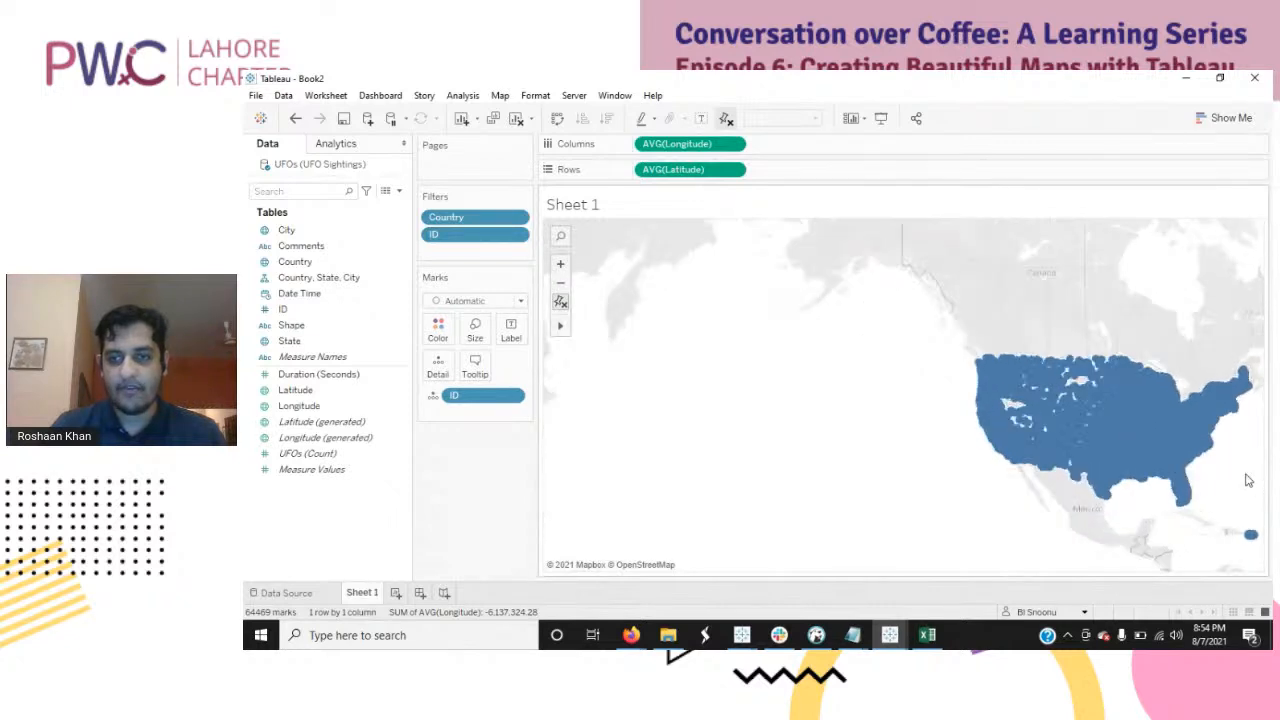
Step: Select the sightings over Puerto Rico with a rectangular selection and exclude them from the map
scroll(1247, 480, up, 1)
scroll(1235, 471, up, 1)
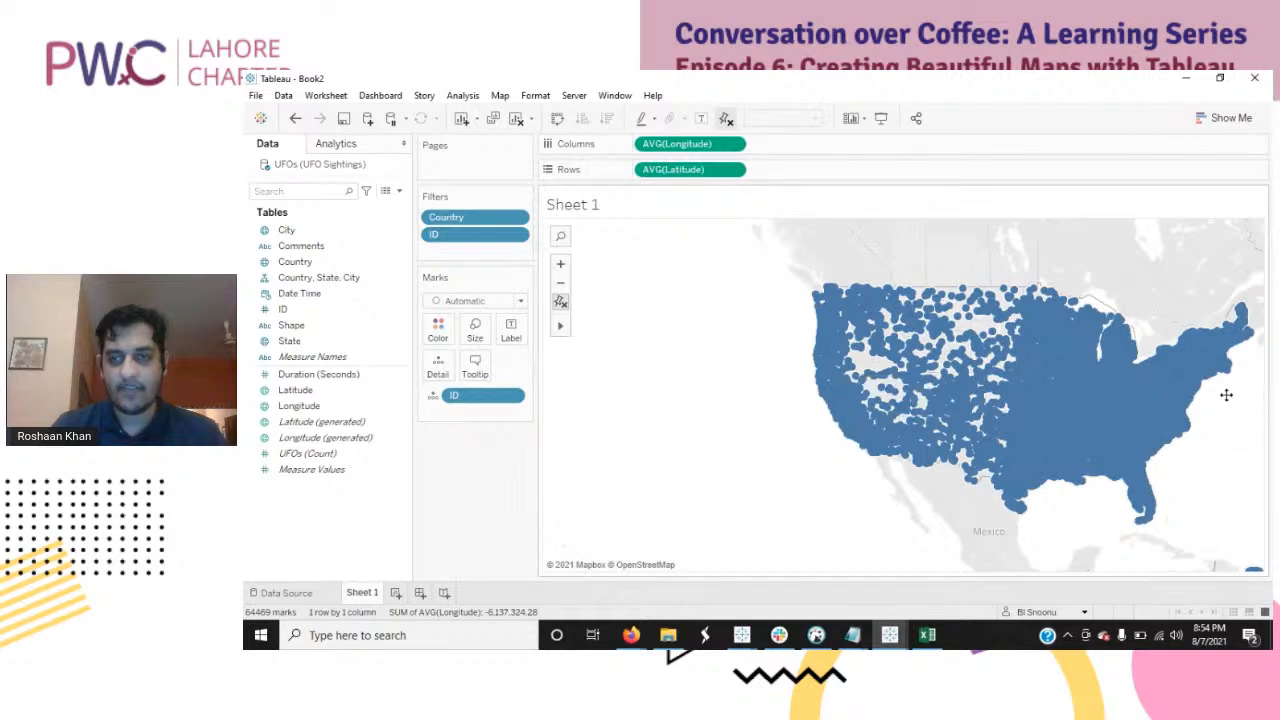
drag(1222, 395, 1077, 387)
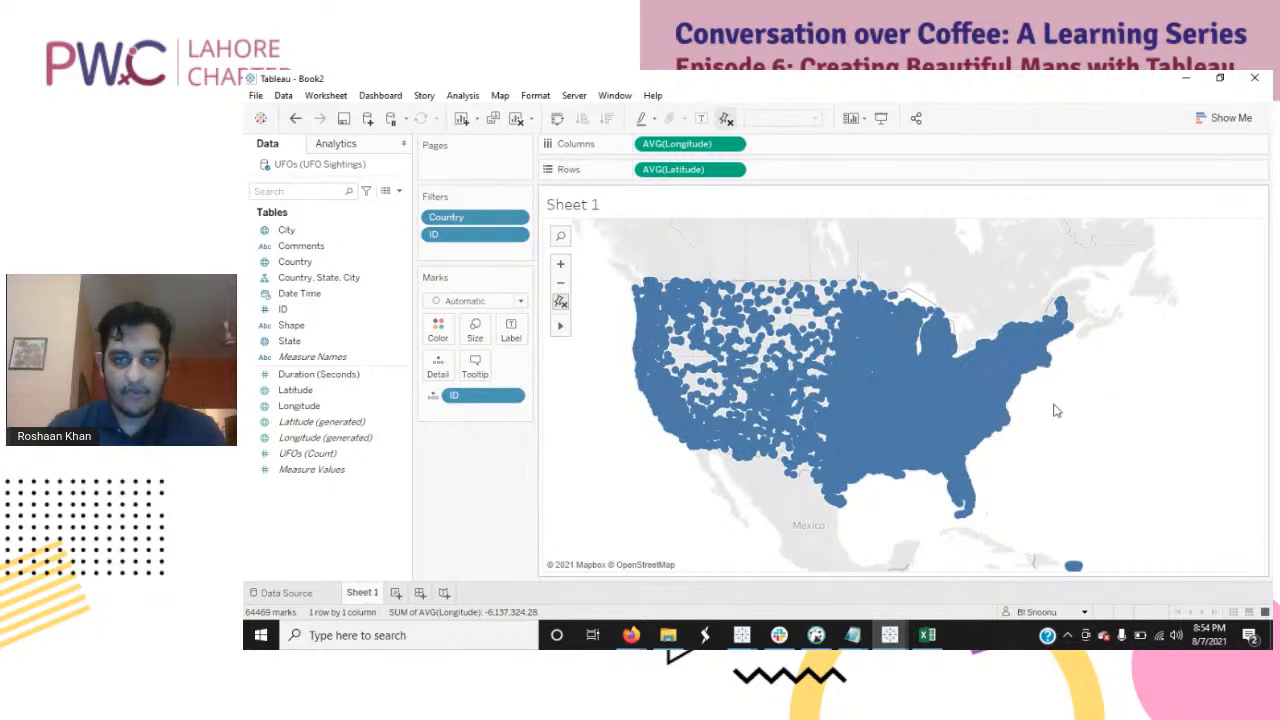
mouse_move(560, 326)
click(618, 328)
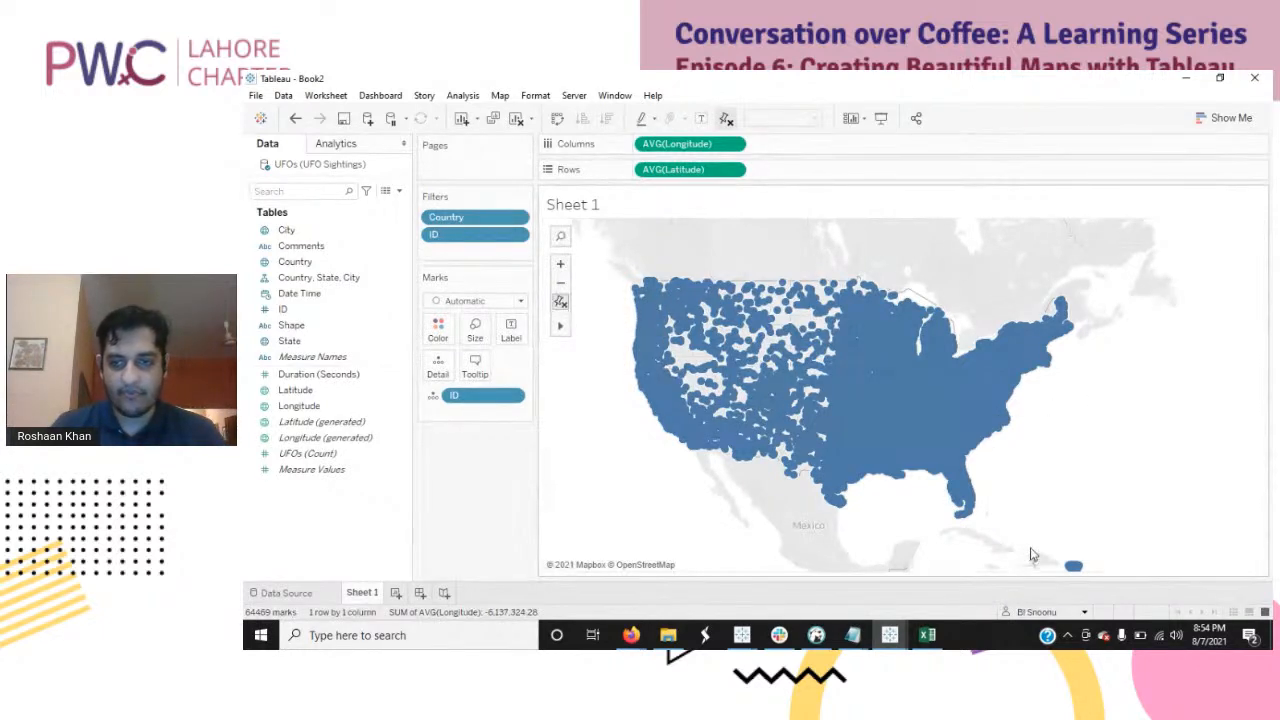
drag(1028, 548, 1095, 585)
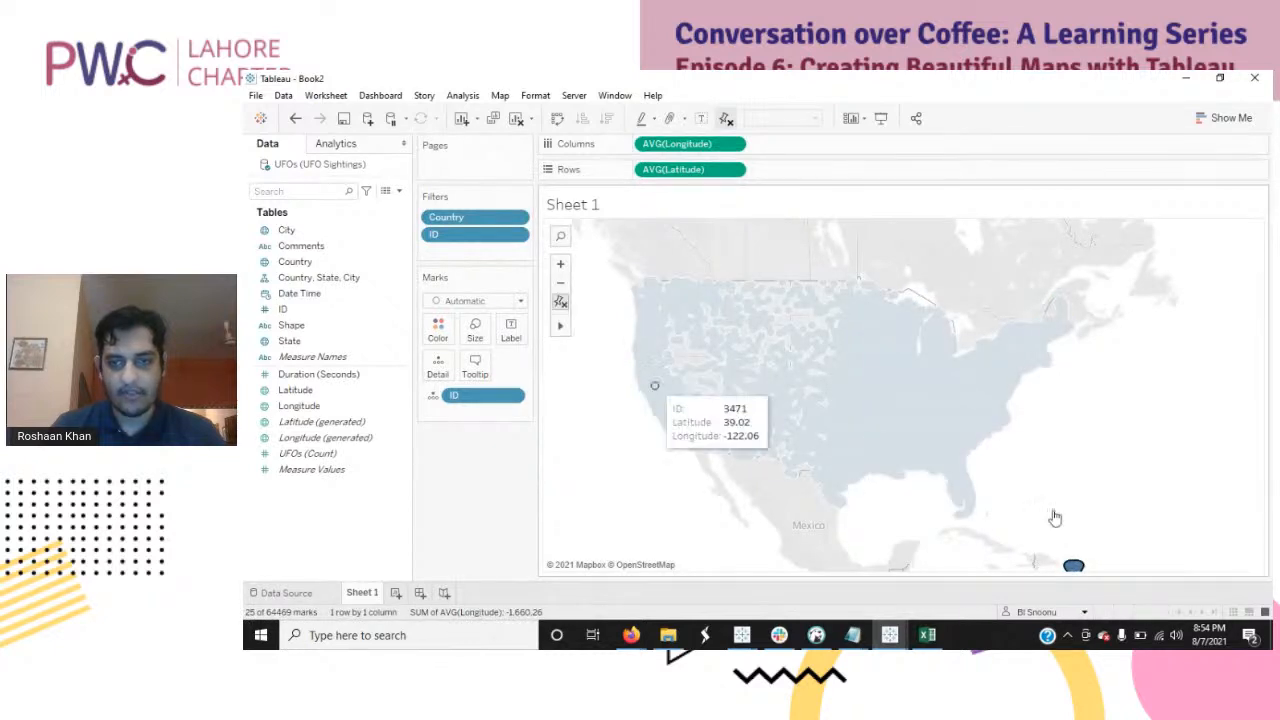
right_click(1074, 567)
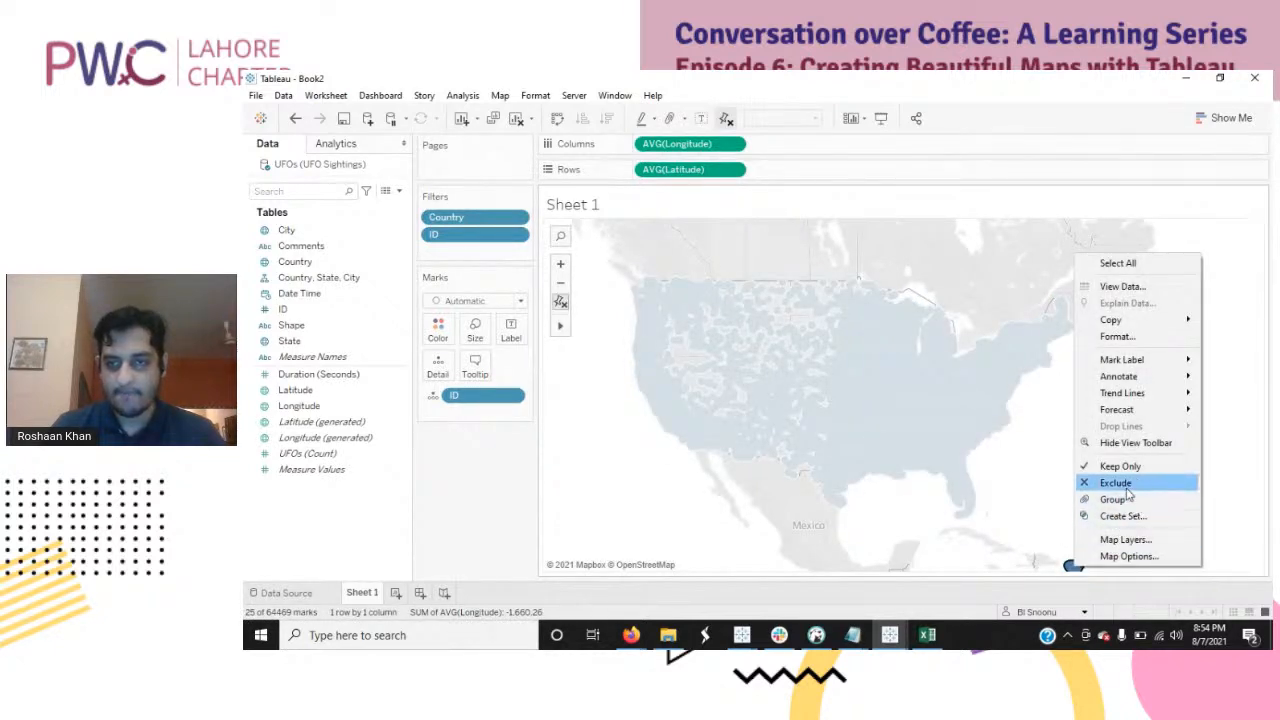
click(1122, 484)
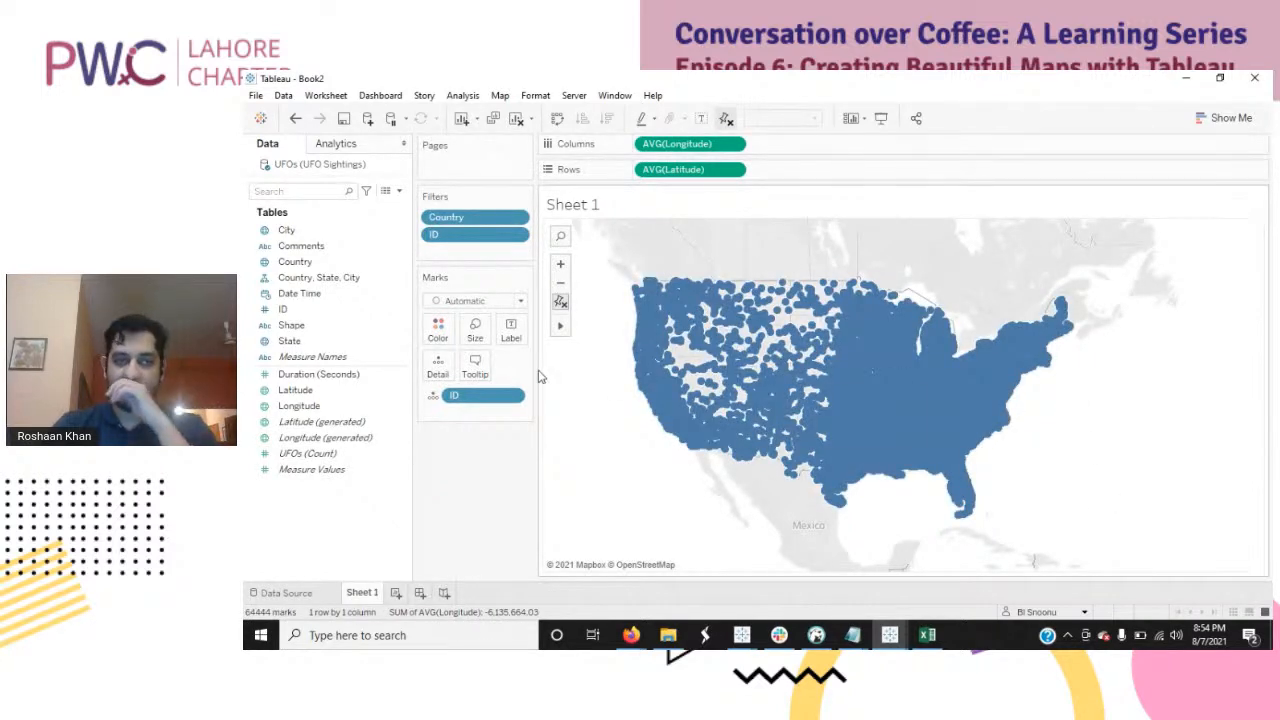
Step: Reduce the mark size so the individual sightings appear as small dots
click(481, 342)
drag(503, 366, 482, 366)
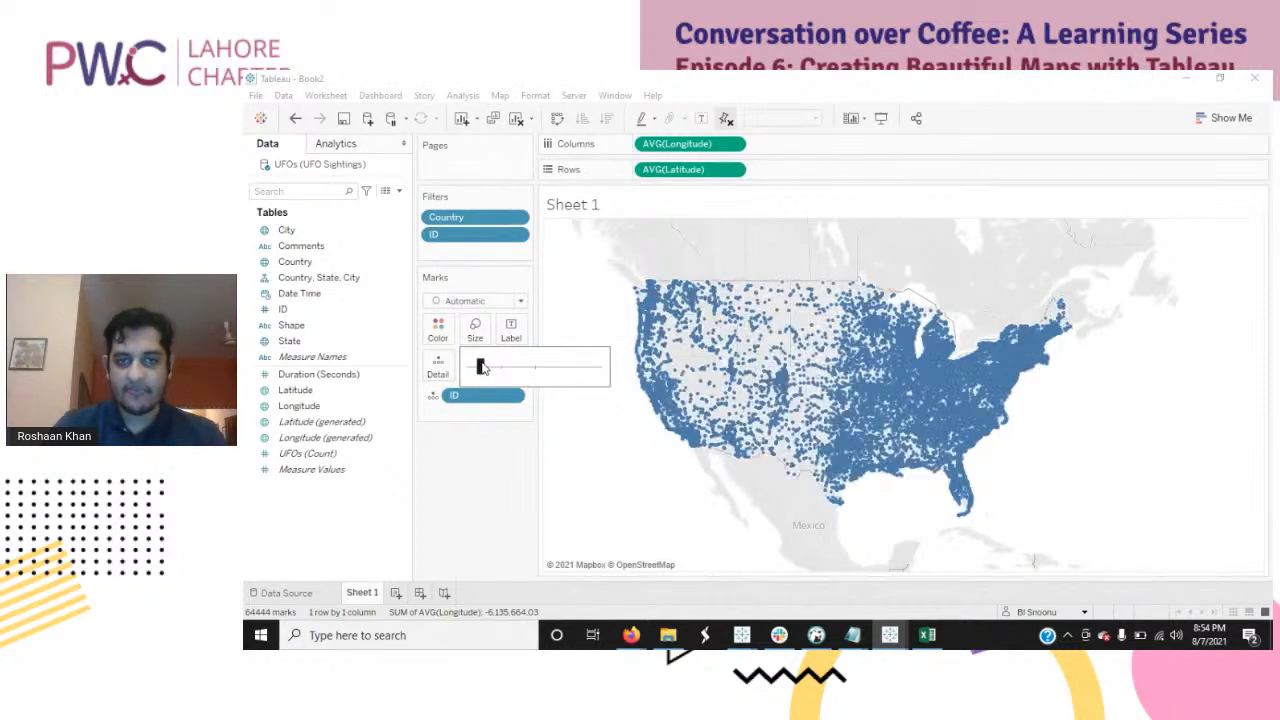
click(494, 502)
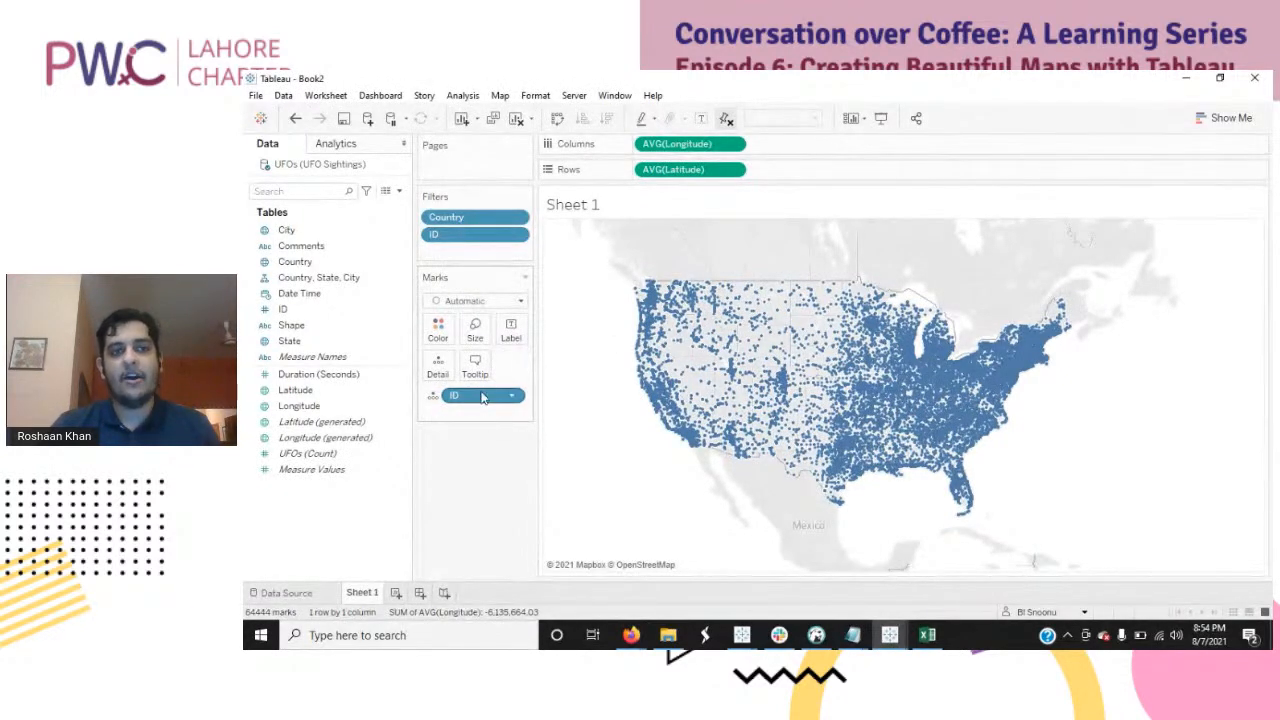
Step: Try the Normal, Dark, Streets and Satellite background maps behind the sightings
click(510, 100)
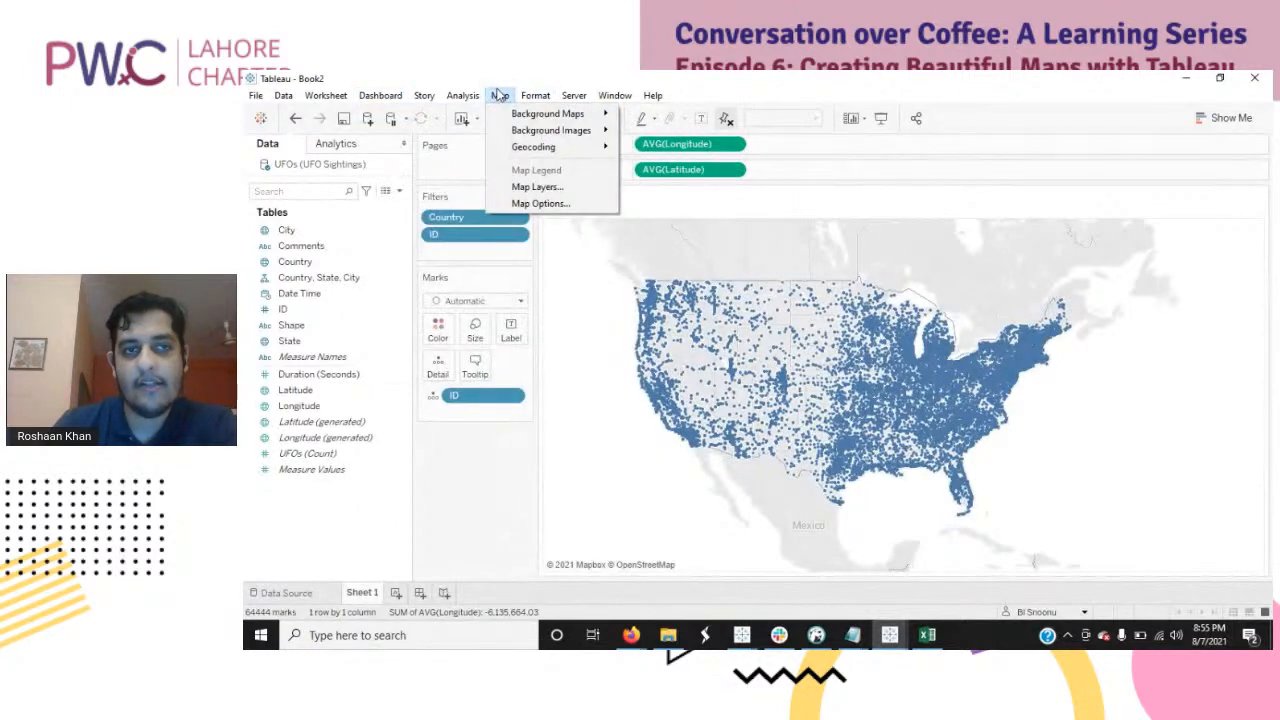
mouse_move(530, 113)
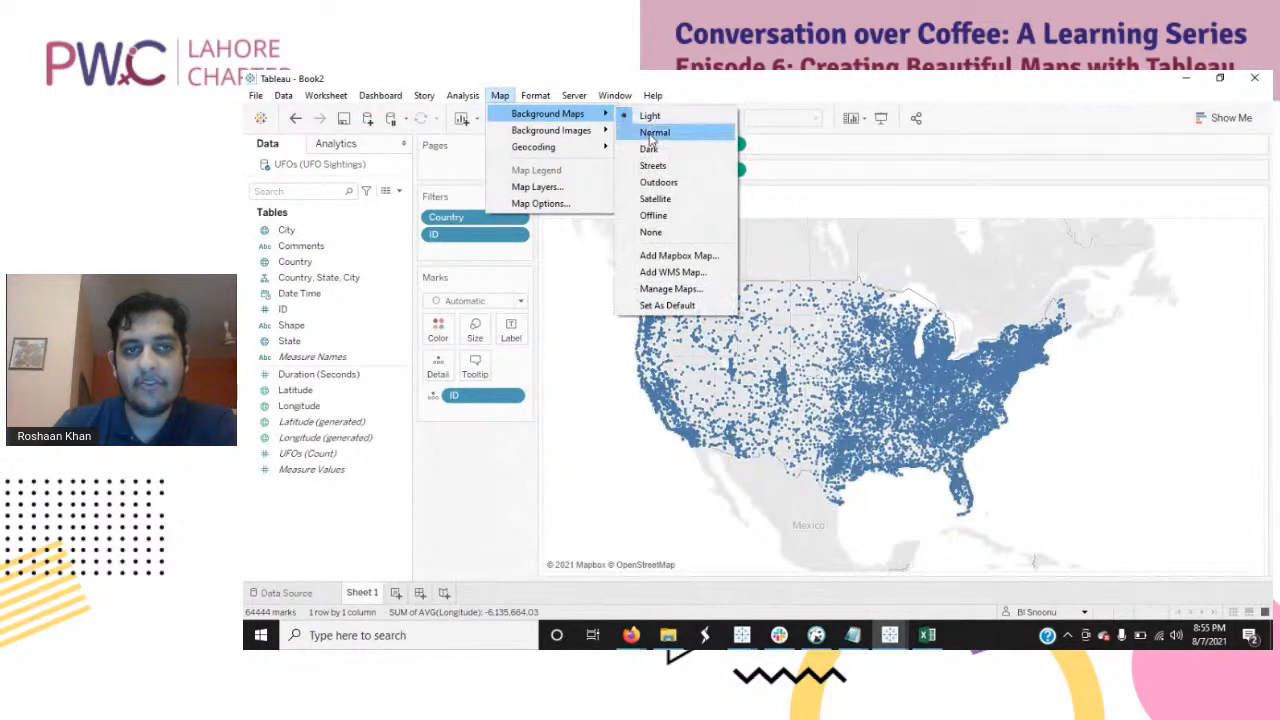
click(654, 133)
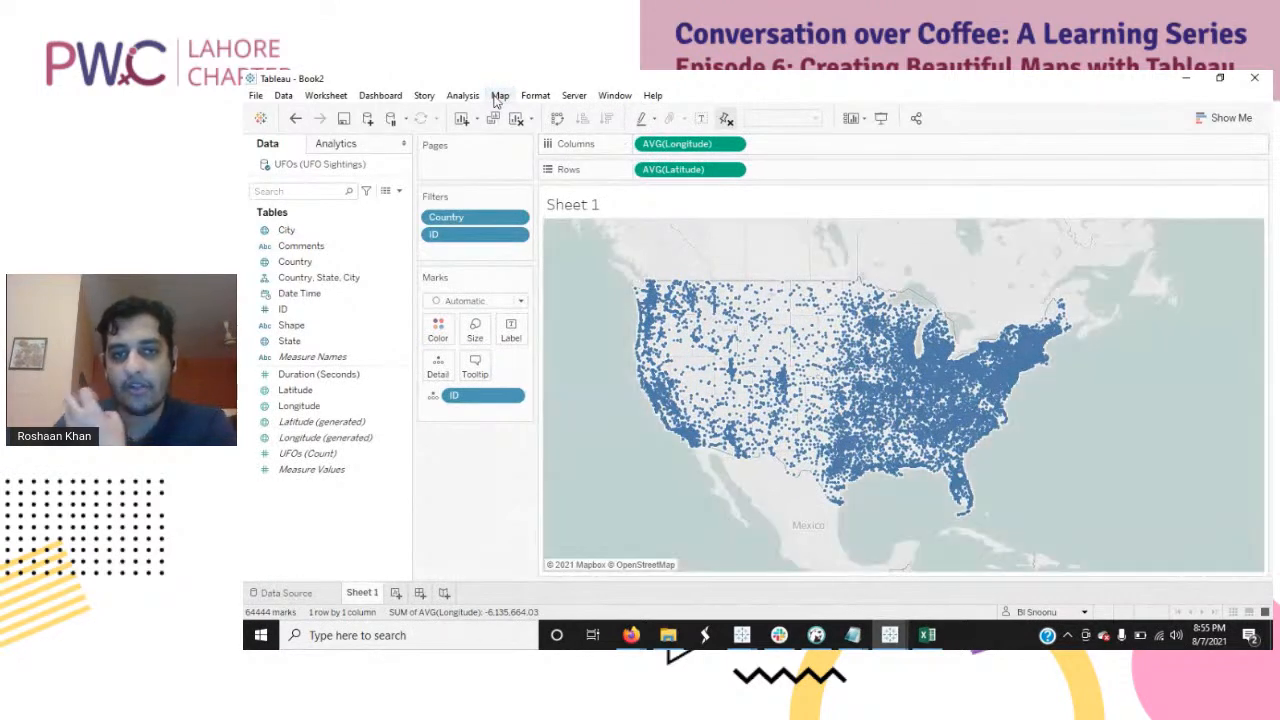
click(499, 96)
mouse_move(545, 113)
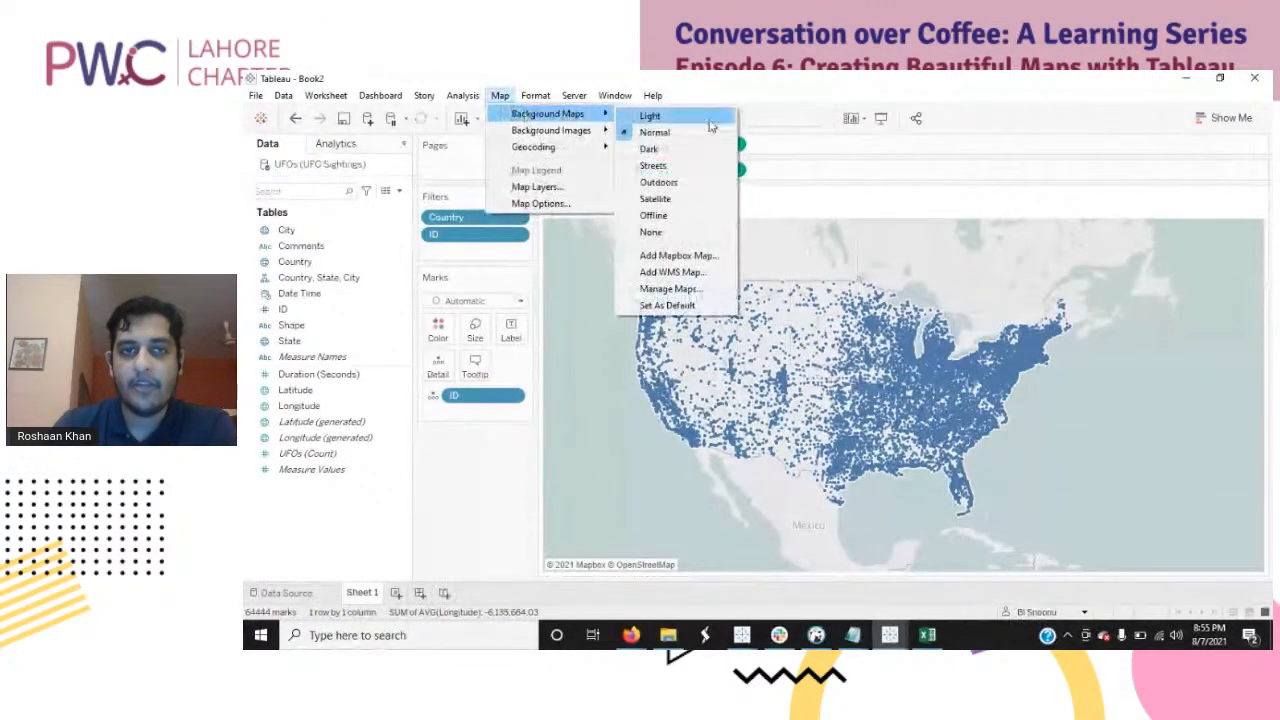
click(709, 118)
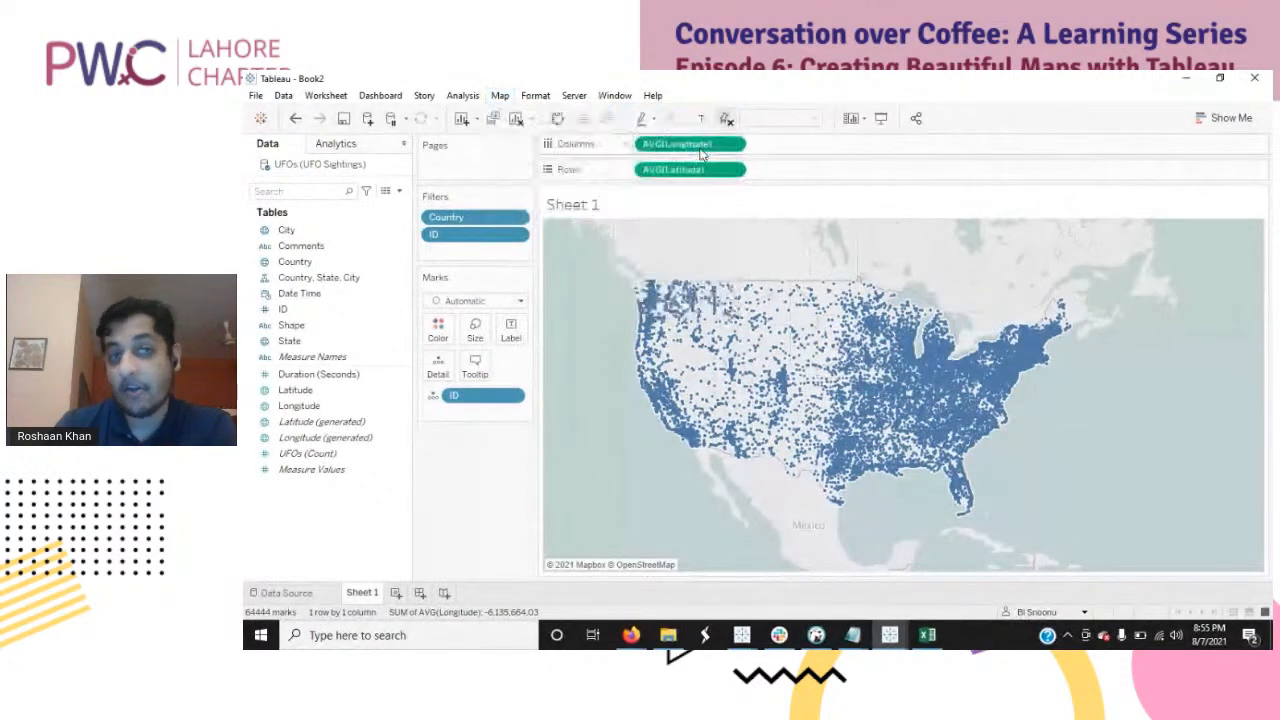
click(499, 96)
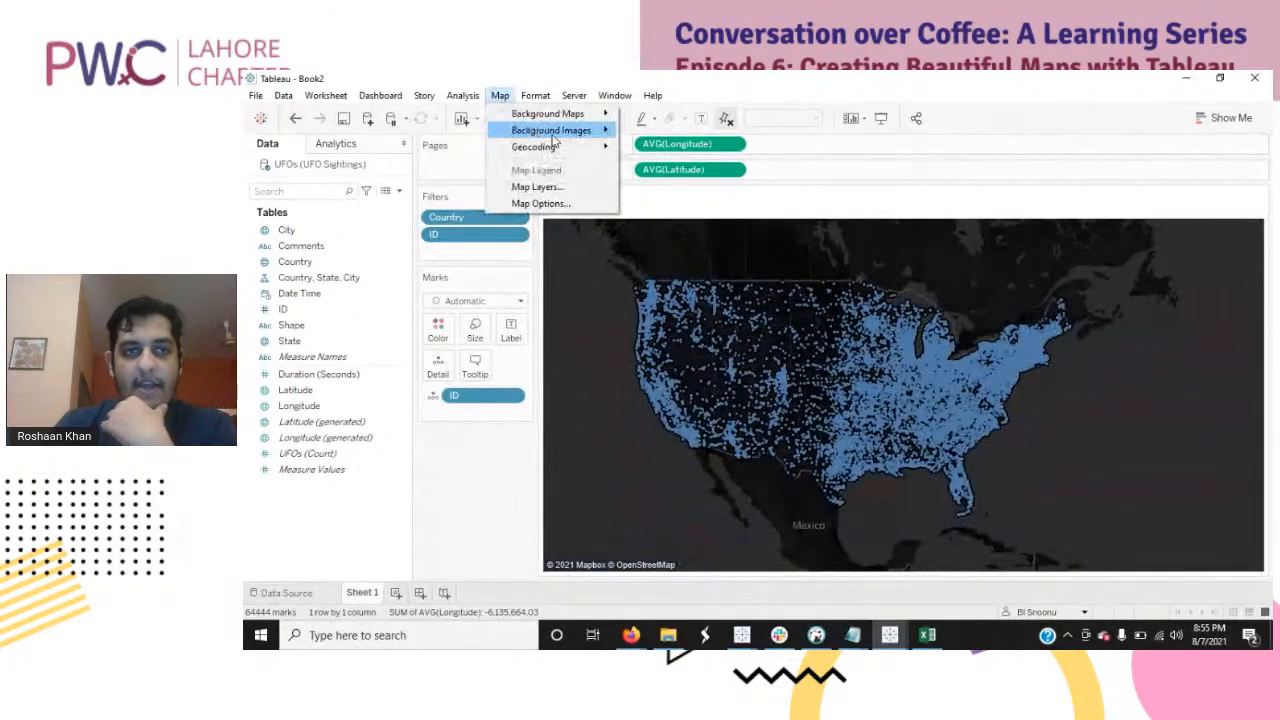
mouse_move(556, 113)
click(683, 171)
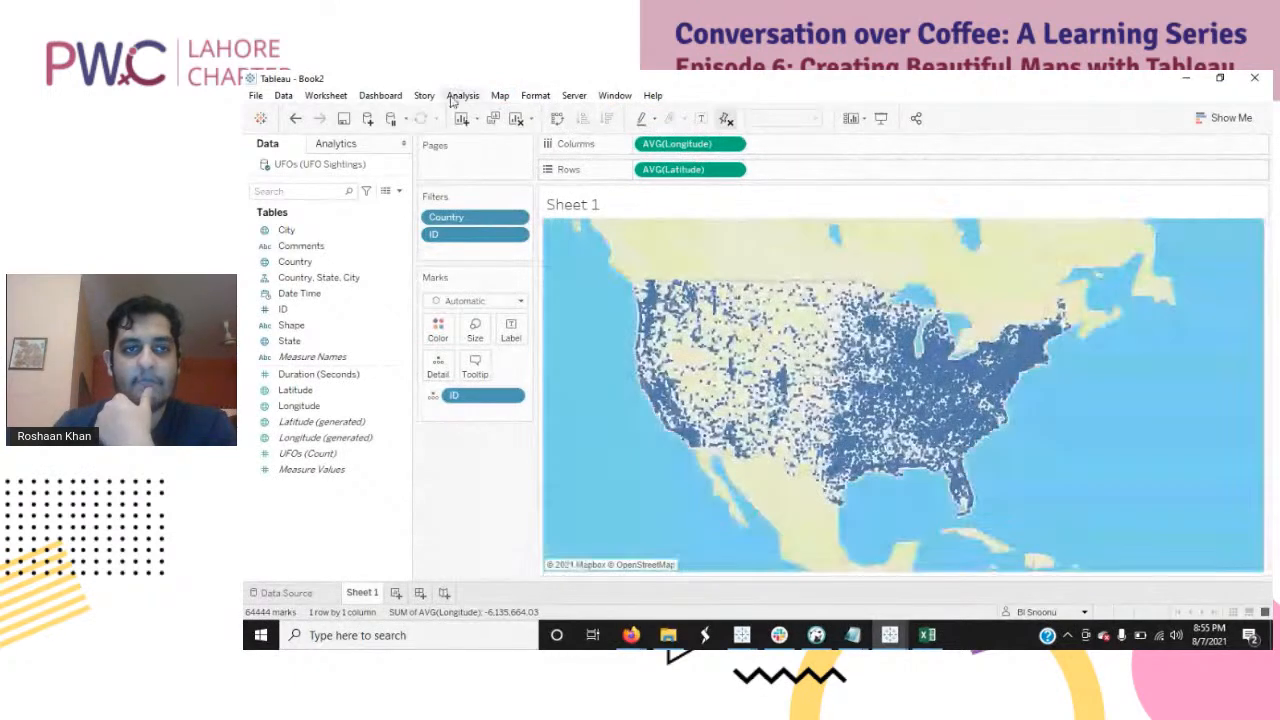
click(499, 96)
mouse_move(550, 113)
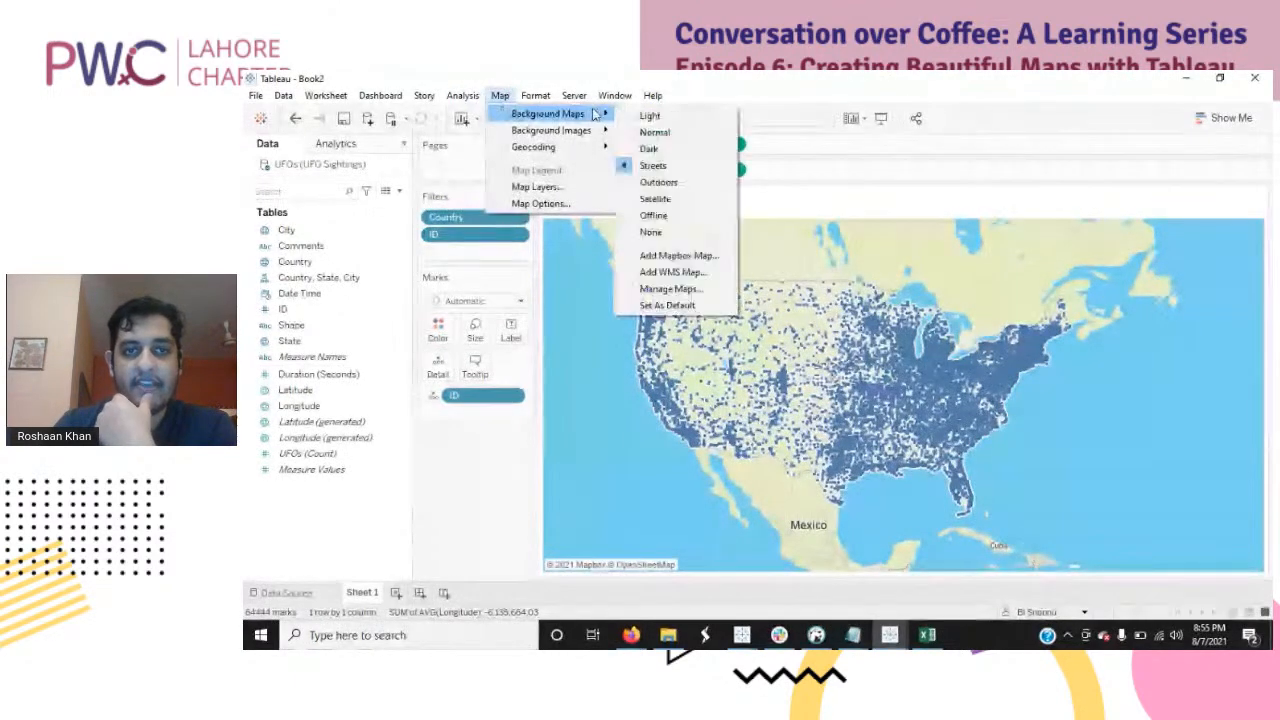
click(655, 198)
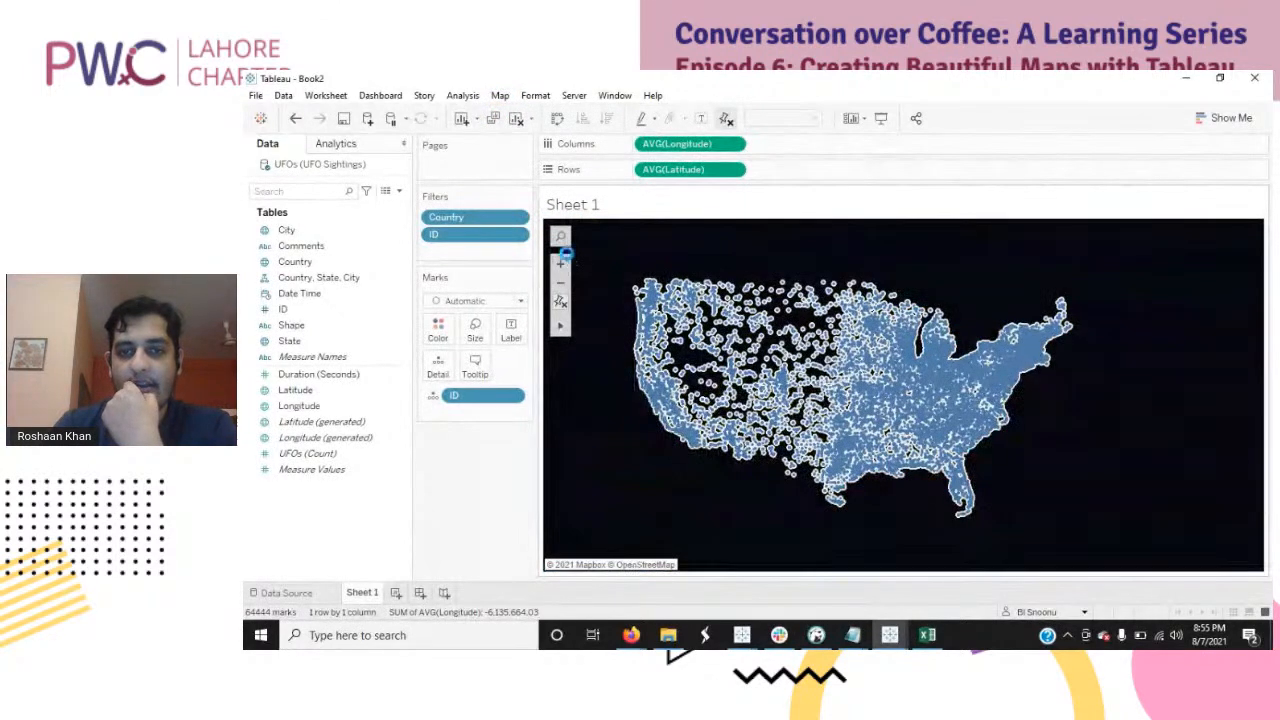
Step: Open the map layer settings, change the background style to Dark and look through its available layers
click(499, 96)
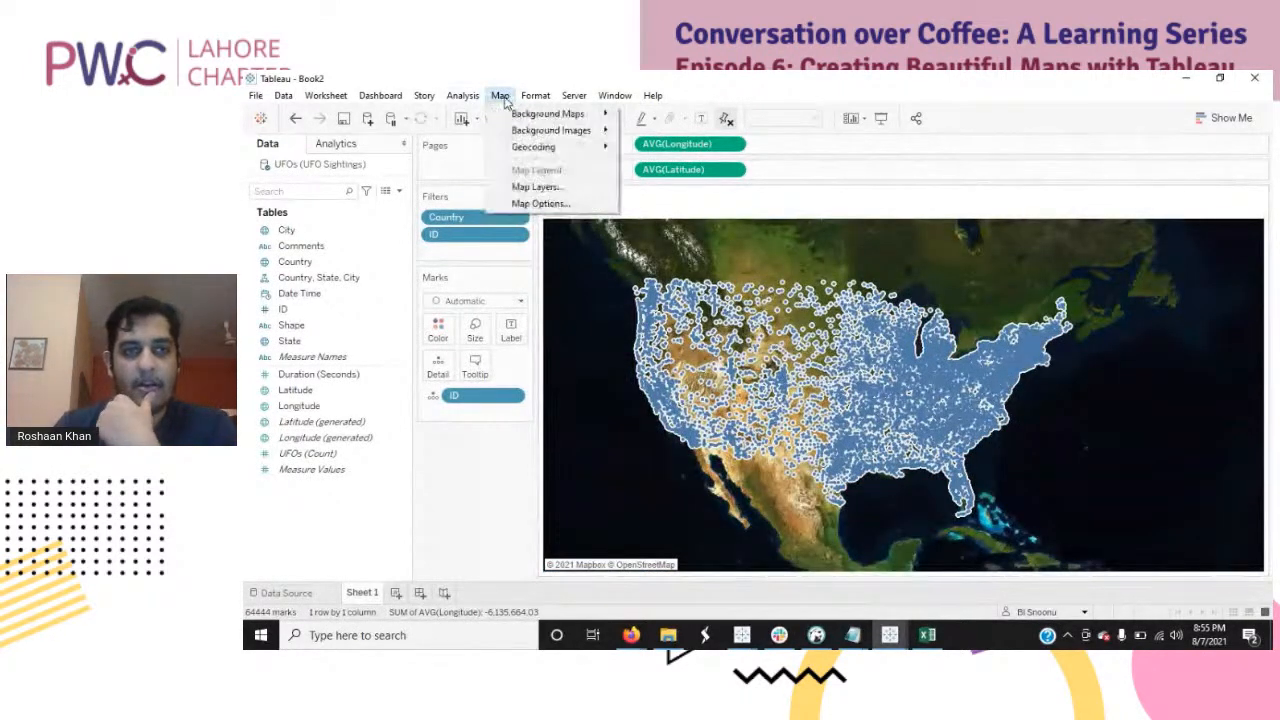
mouse_move(596, 114)
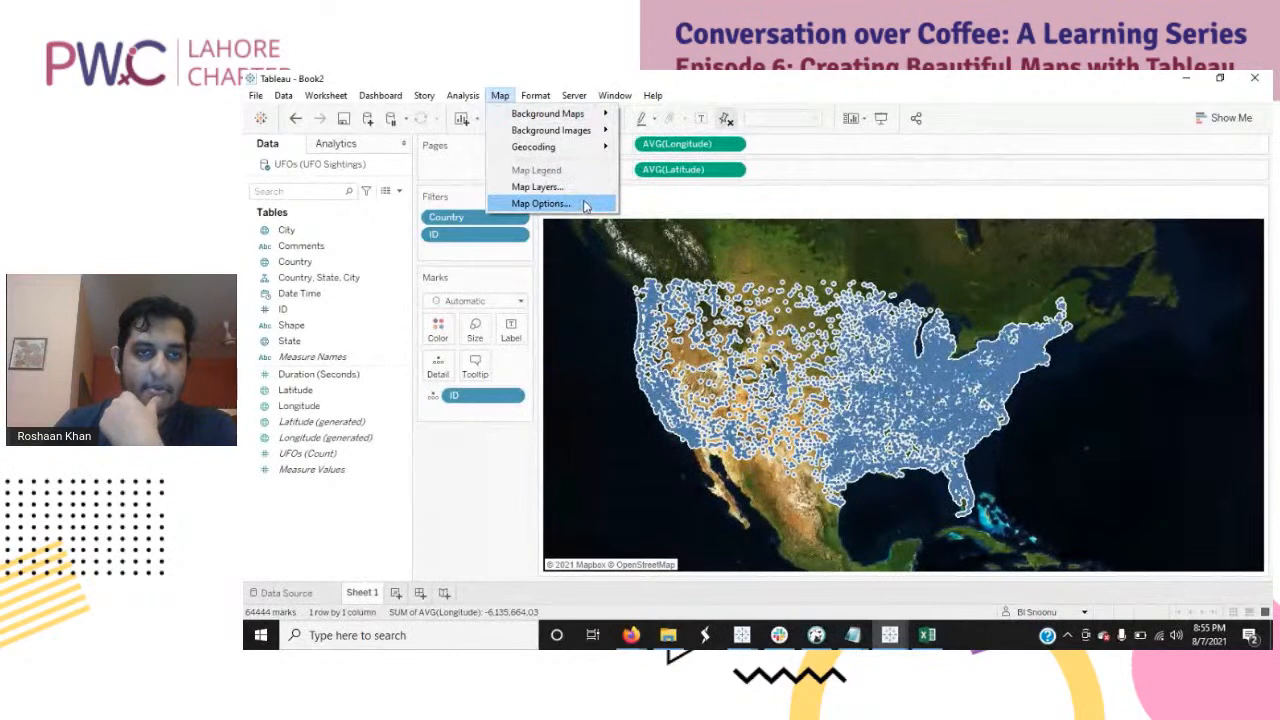
click(540, 187)
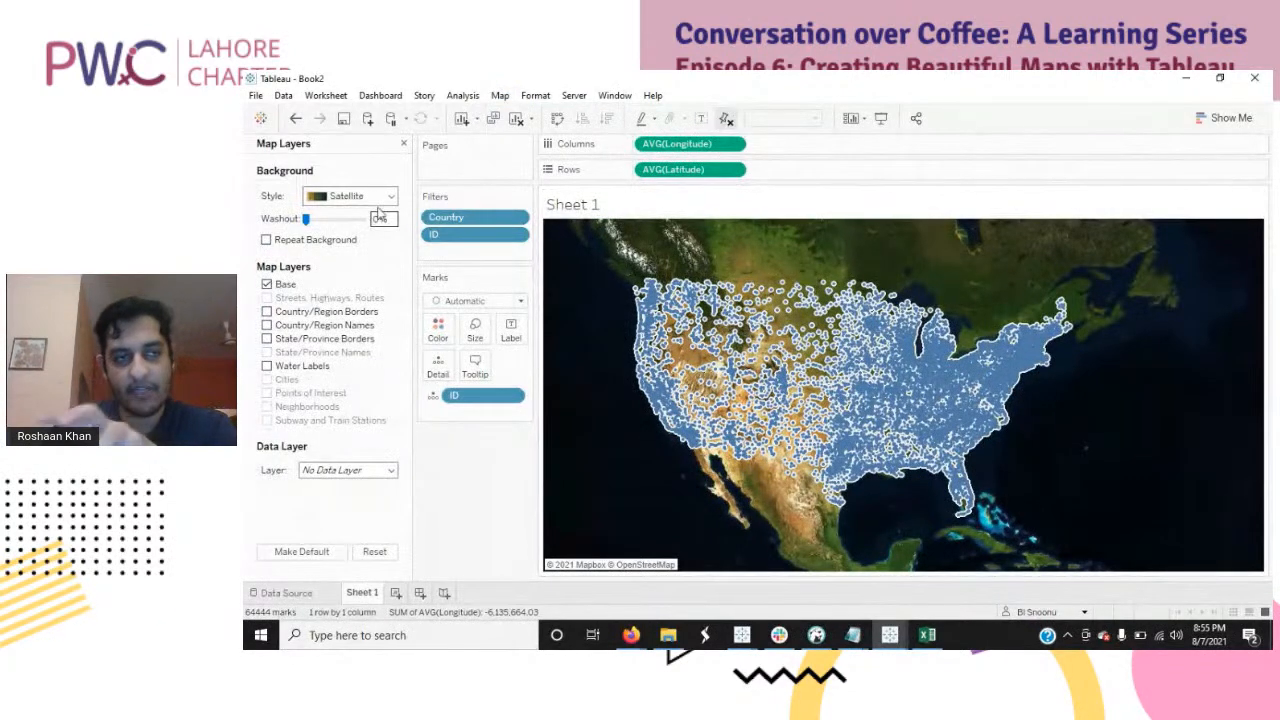
click(380, 197)
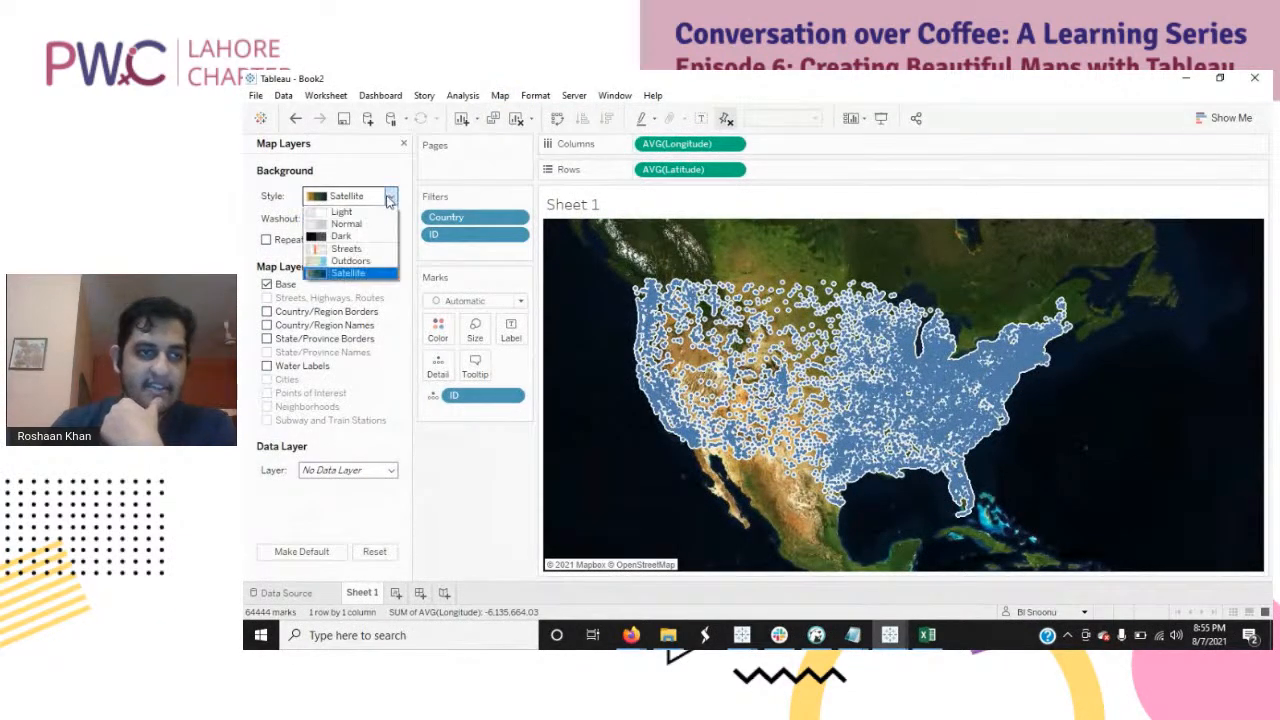
key(Escape)
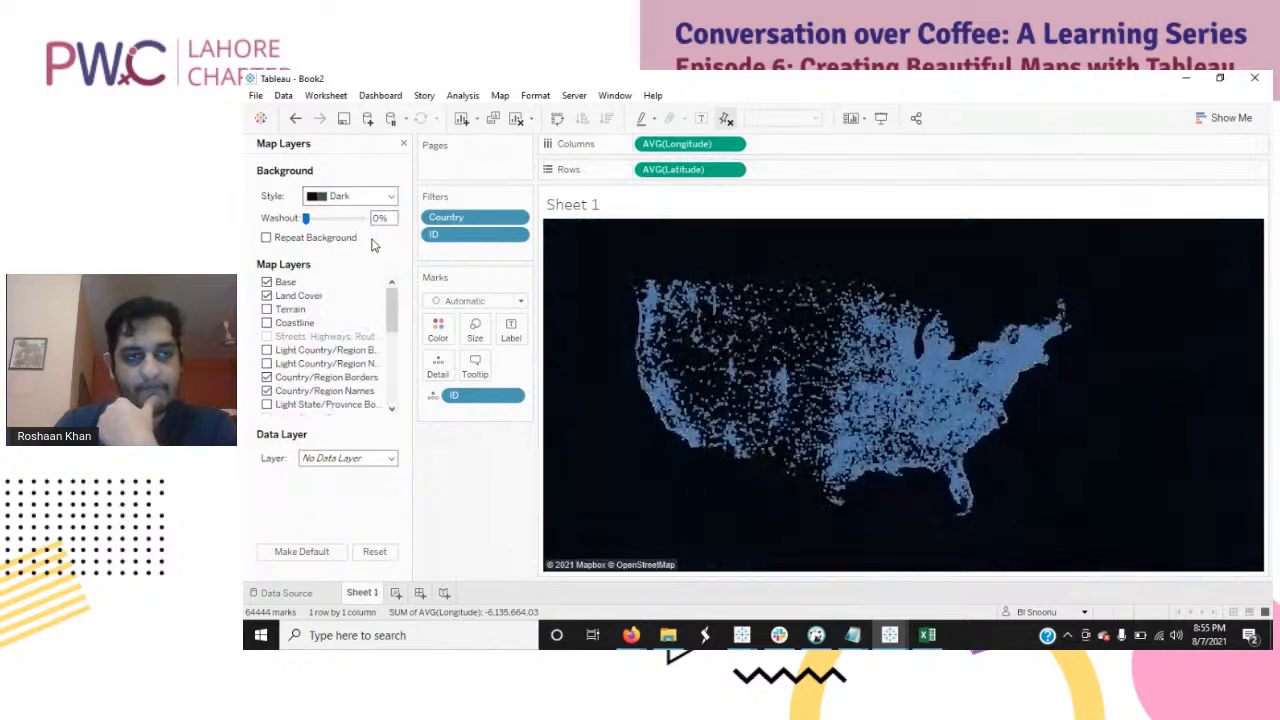
scroll(396, 355, down, 3)
drag(396, 355, 390, 300)
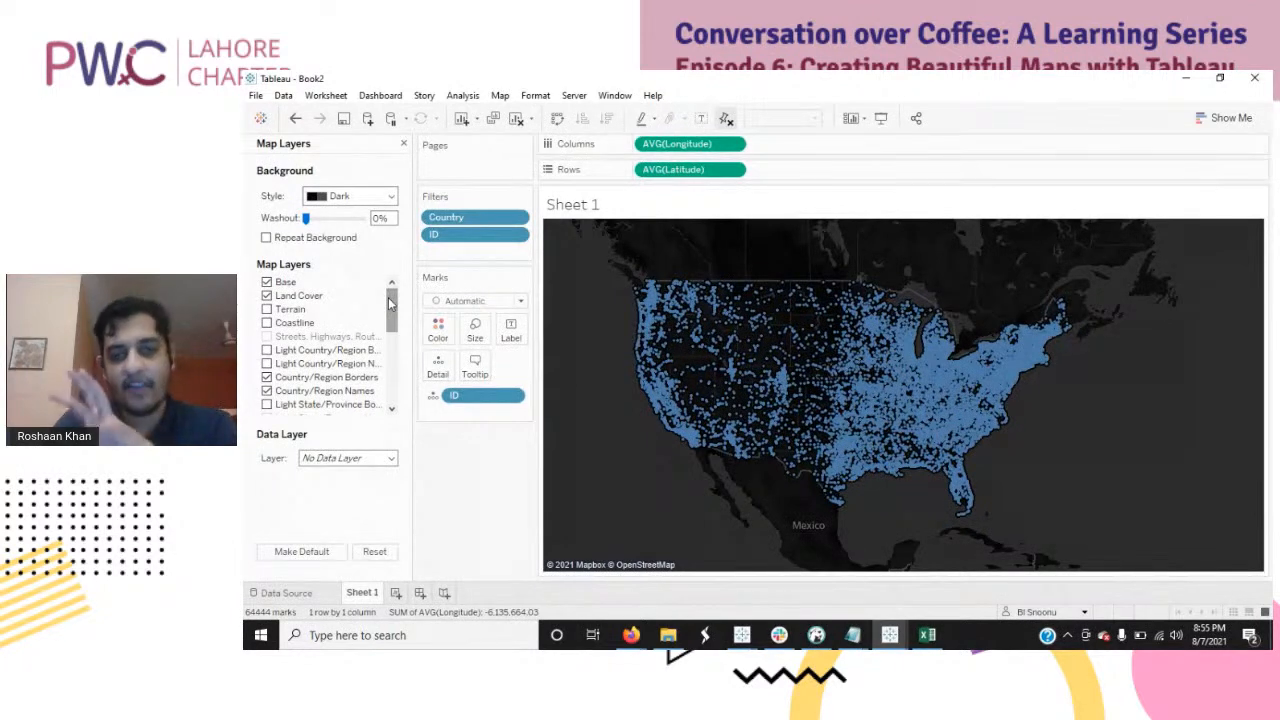
Step: Hide the Land Cover and Country/Region Names layers, show the Coastline layer, and close the map layer settings
click(267, 282)
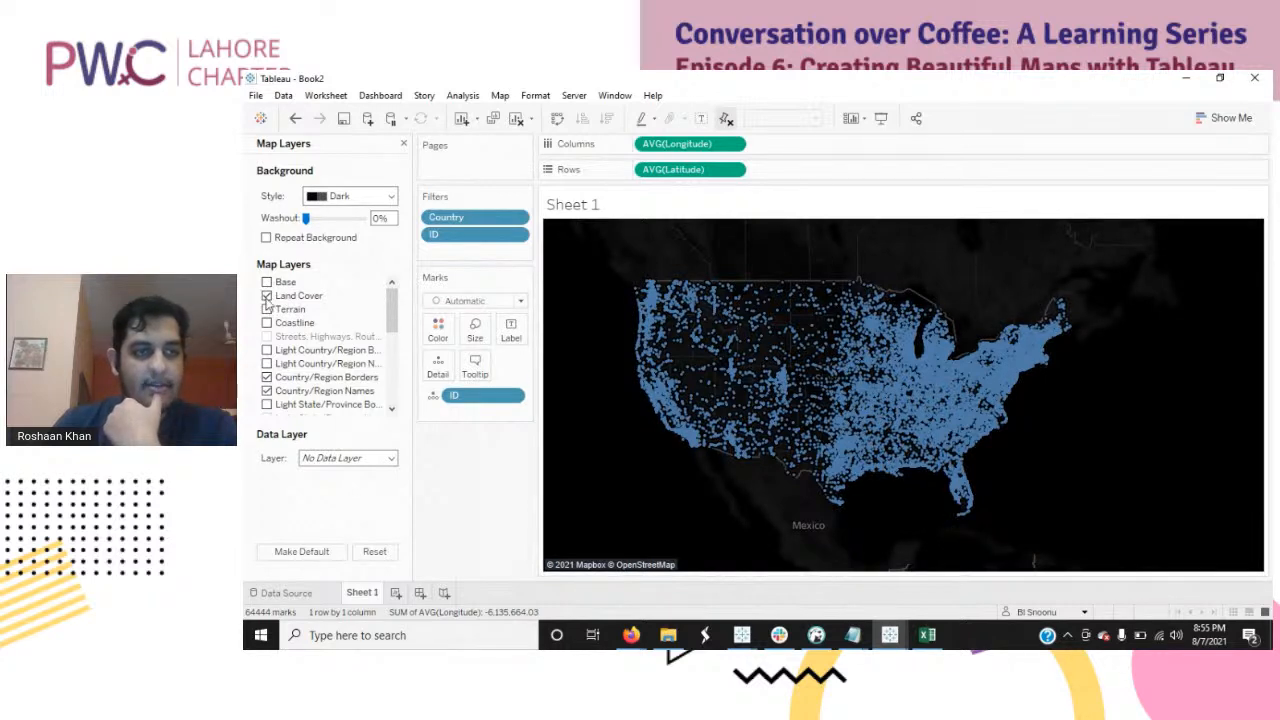
click(267, 283)
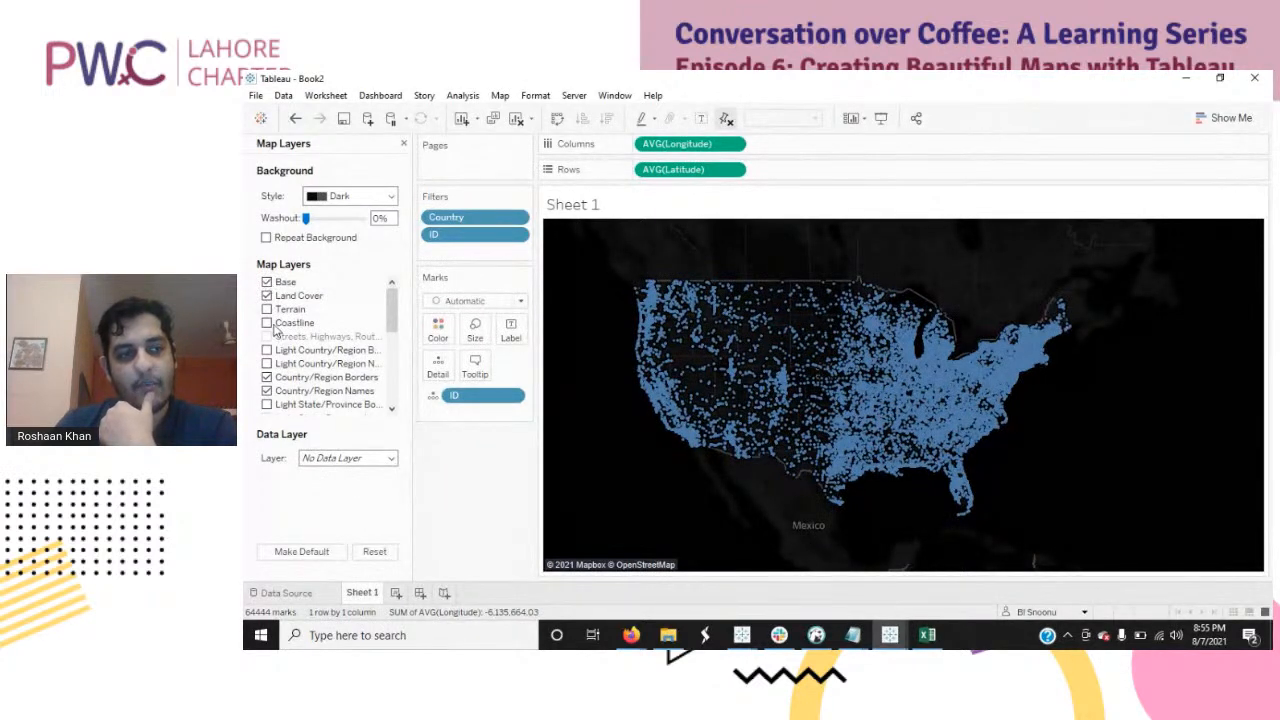
click(267, 325)
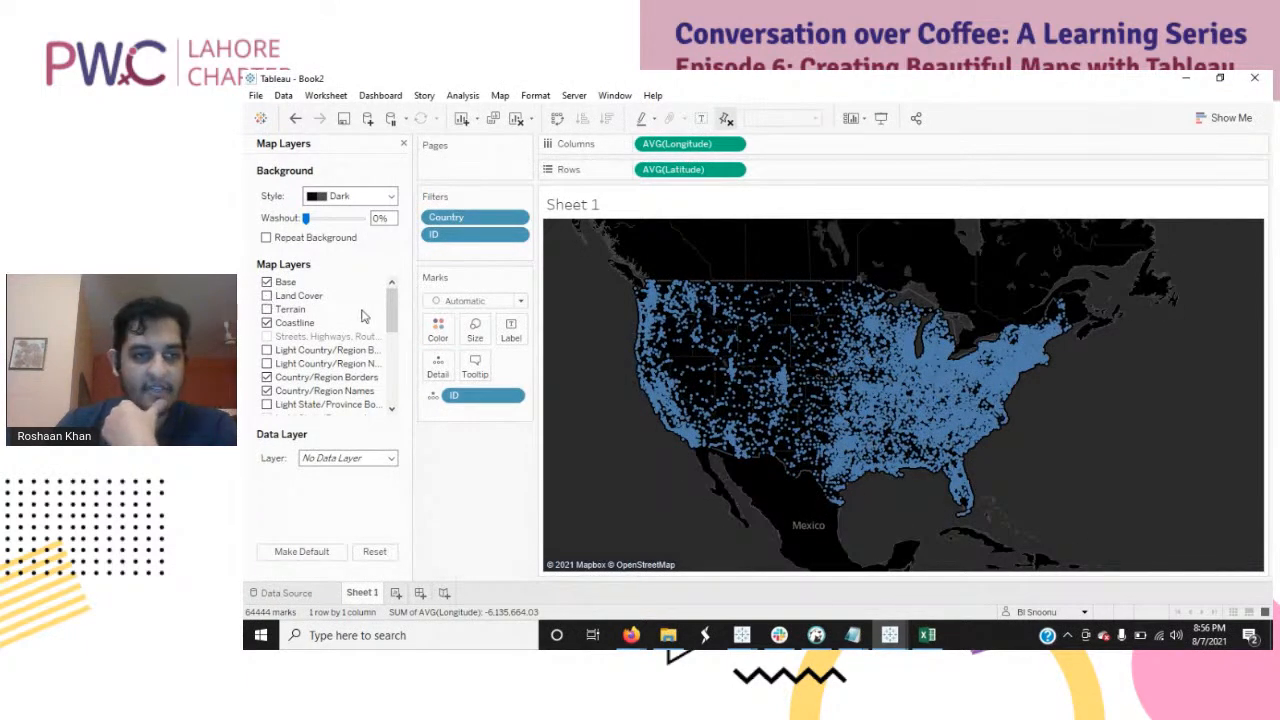
scroll(392, 310, down, 2)
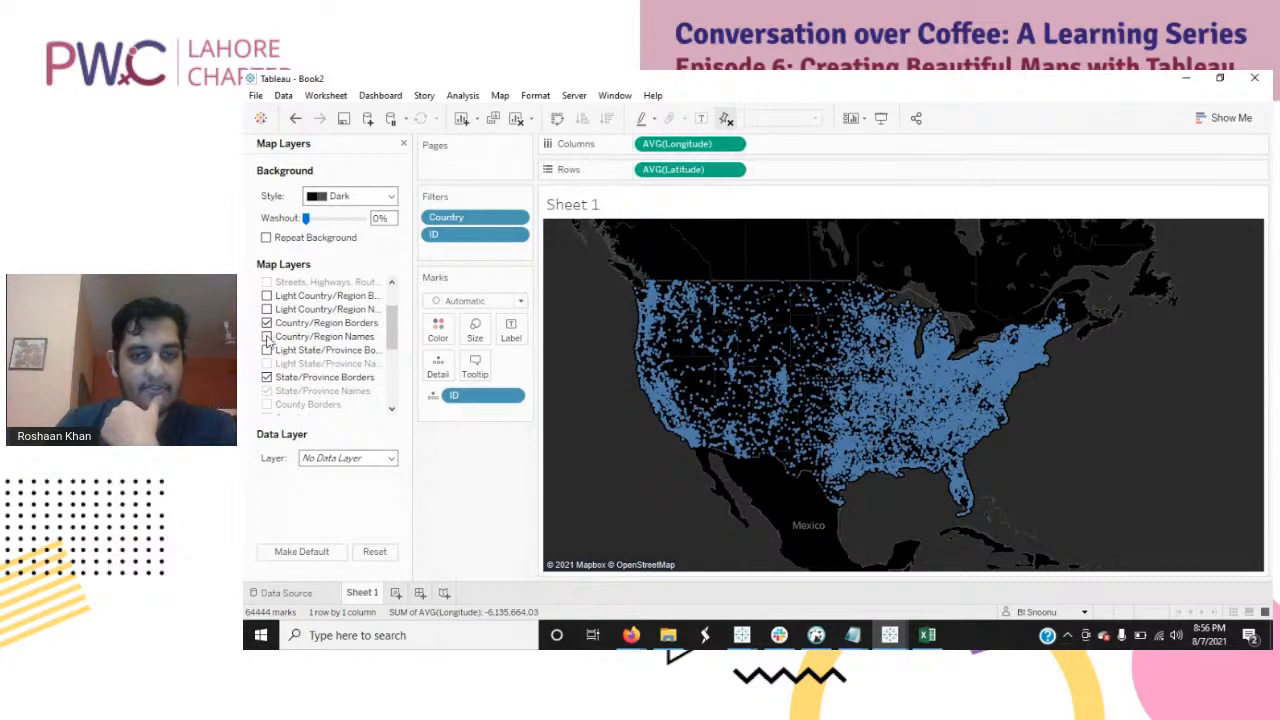
click(267, 337)
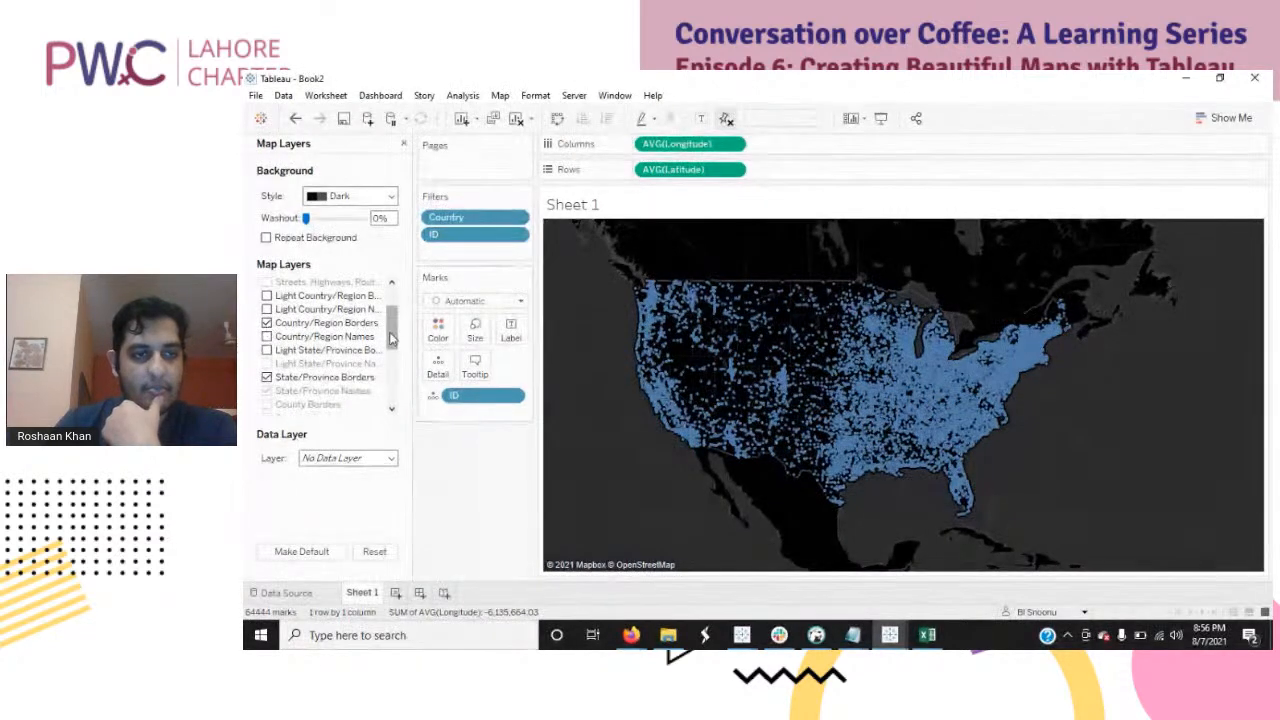
drag(391, 340, 391, 400)
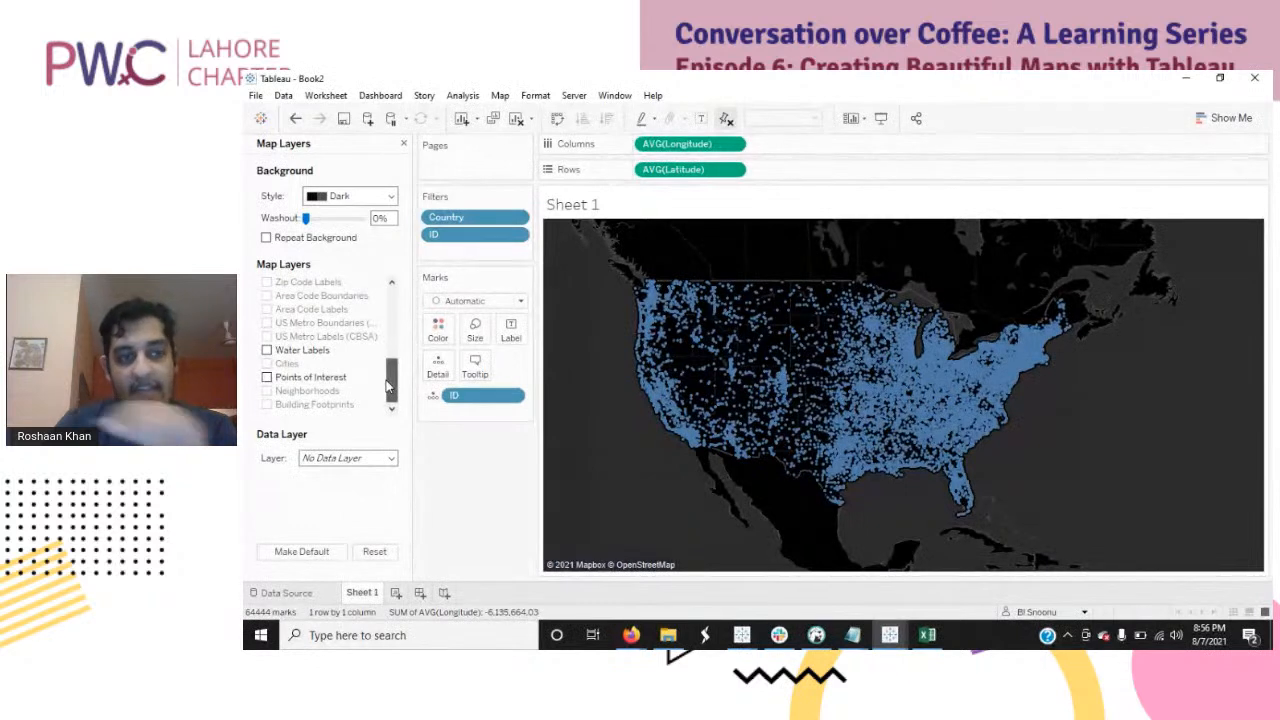
drag(390, 386, 390, 306)
mouse_move(306, 218)
mouse_down()
mouse_move(338, 224)
mouse_move(289, 225)
mouse_up()
click(330, 200)
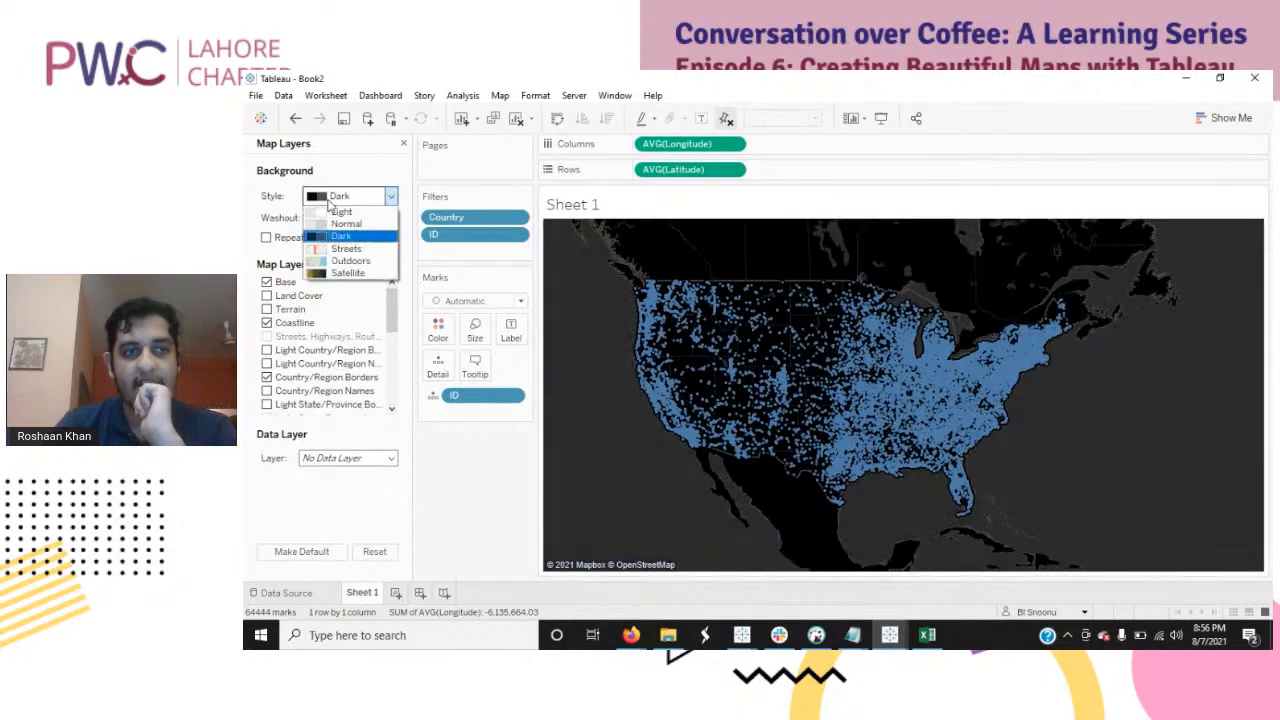
click(352, 175)
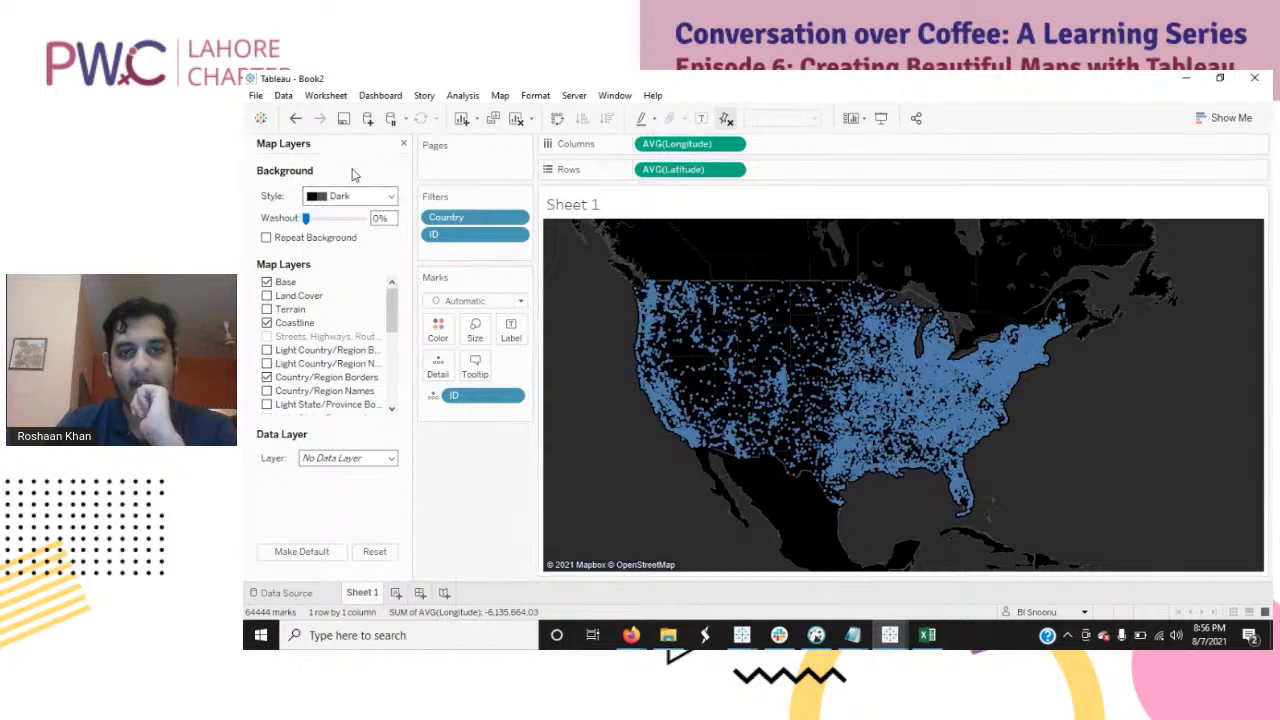
click(403, 143)
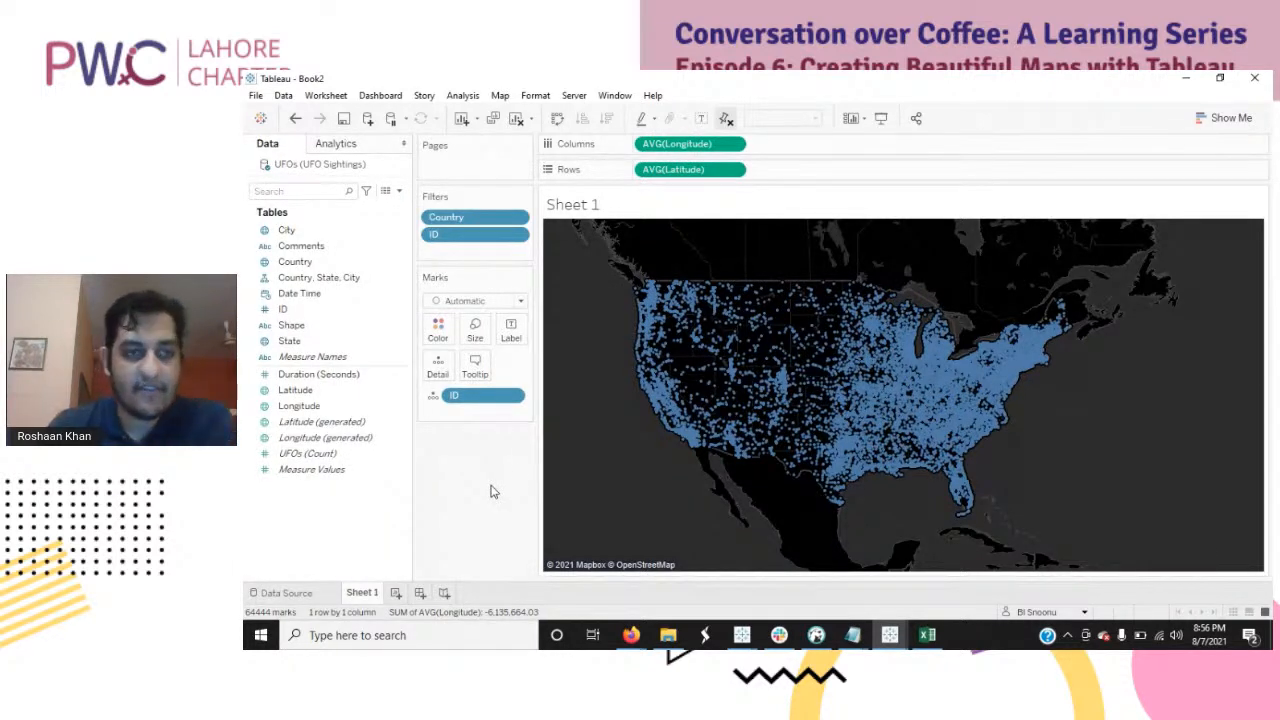
Step: Change the color of the sighting marks to bright green
click(447, 320)
click(447, 447)
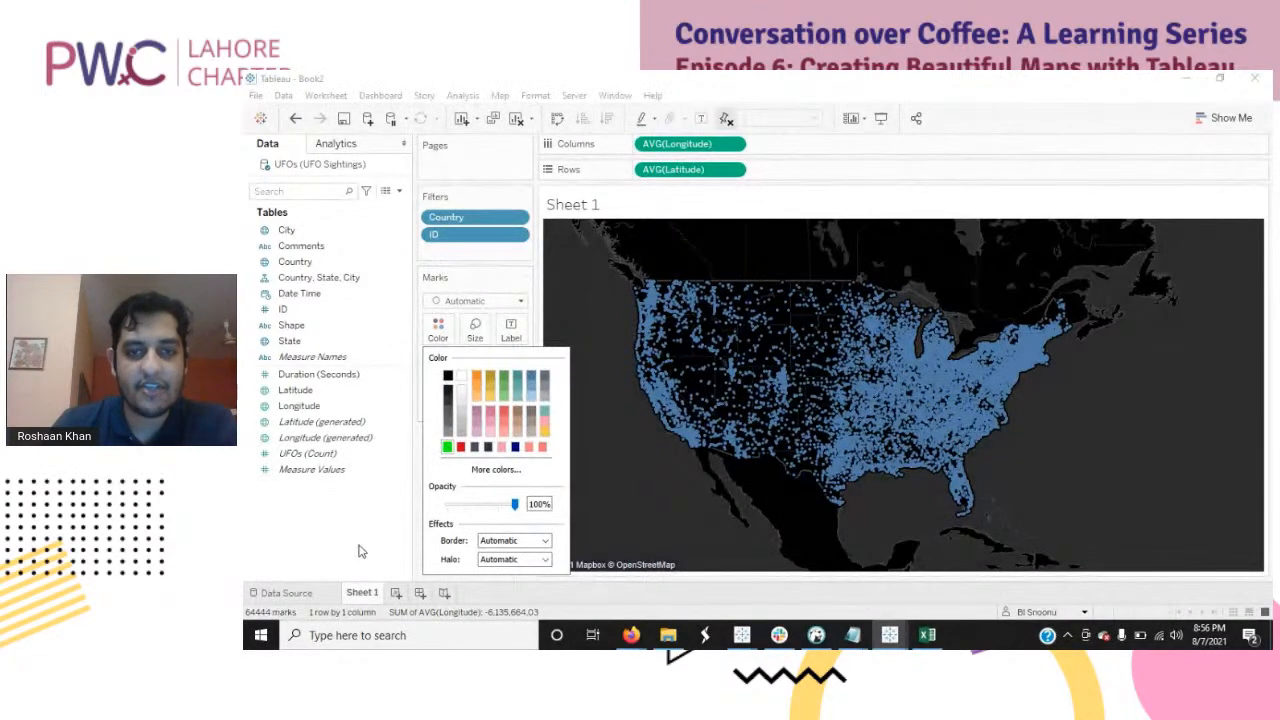
click(360, 549)
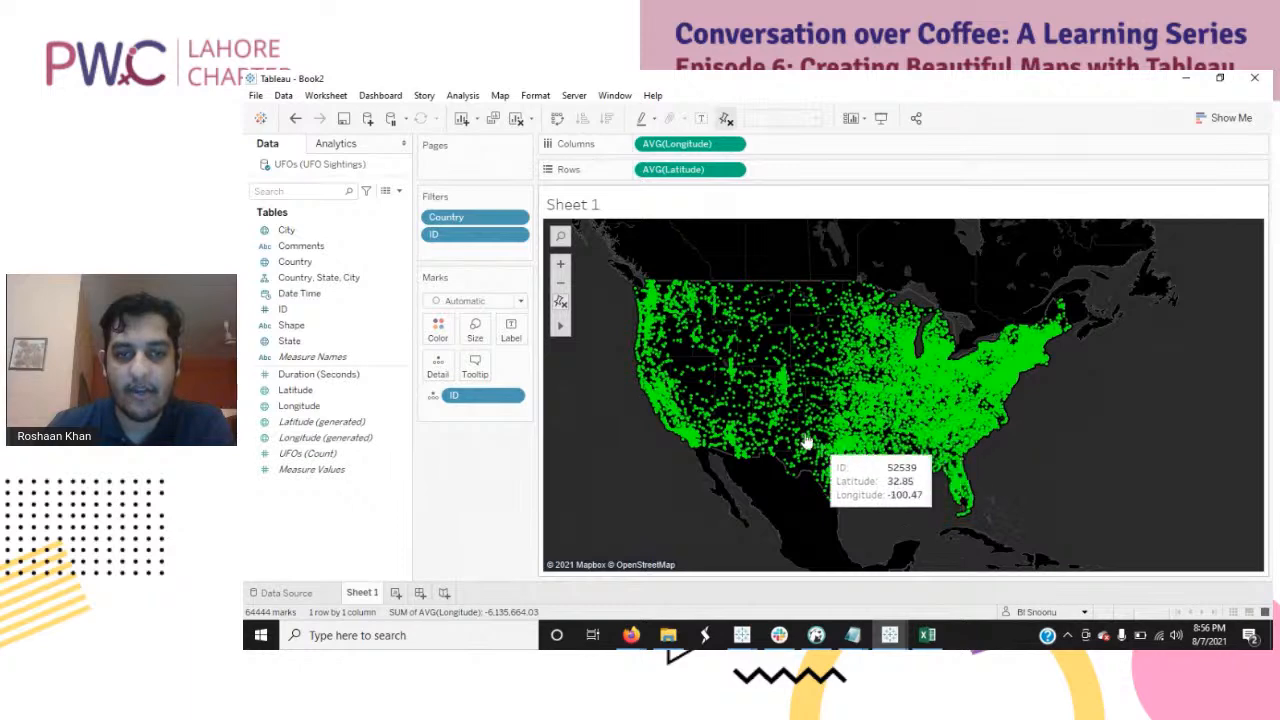
Step: Change the mark type of the sightings map to Density
click(510, 303)
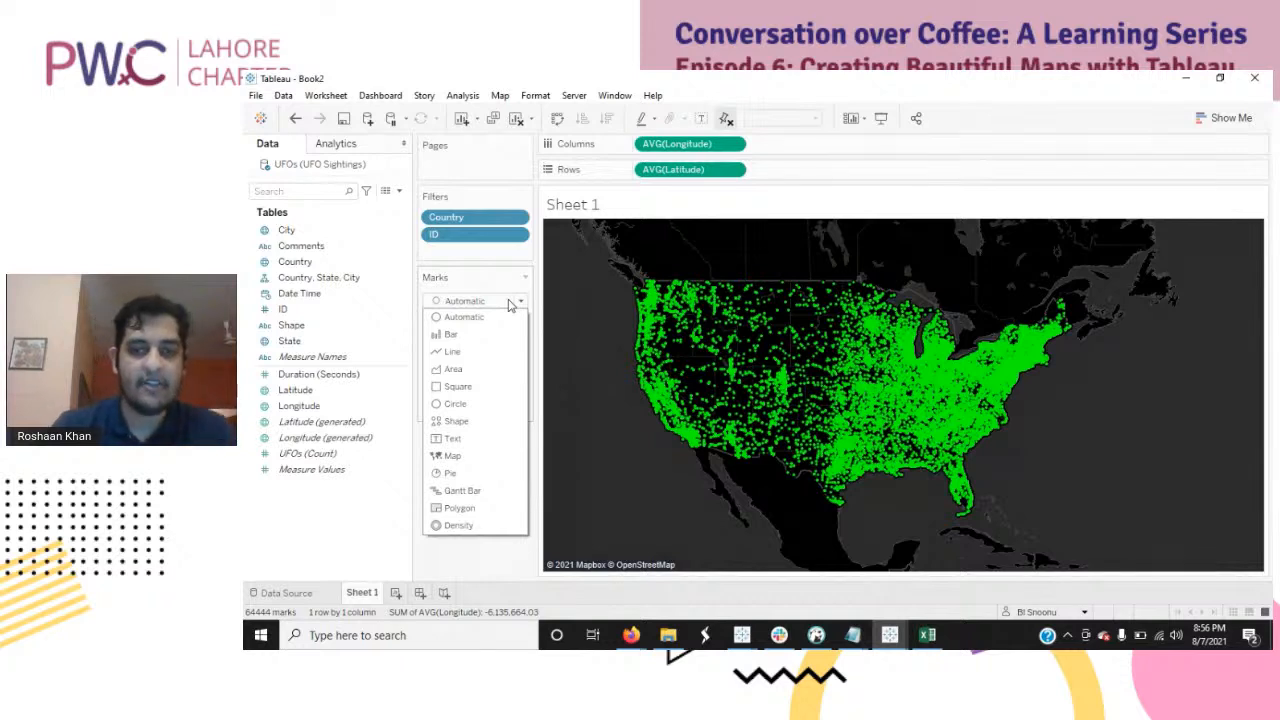
click(513, 303)
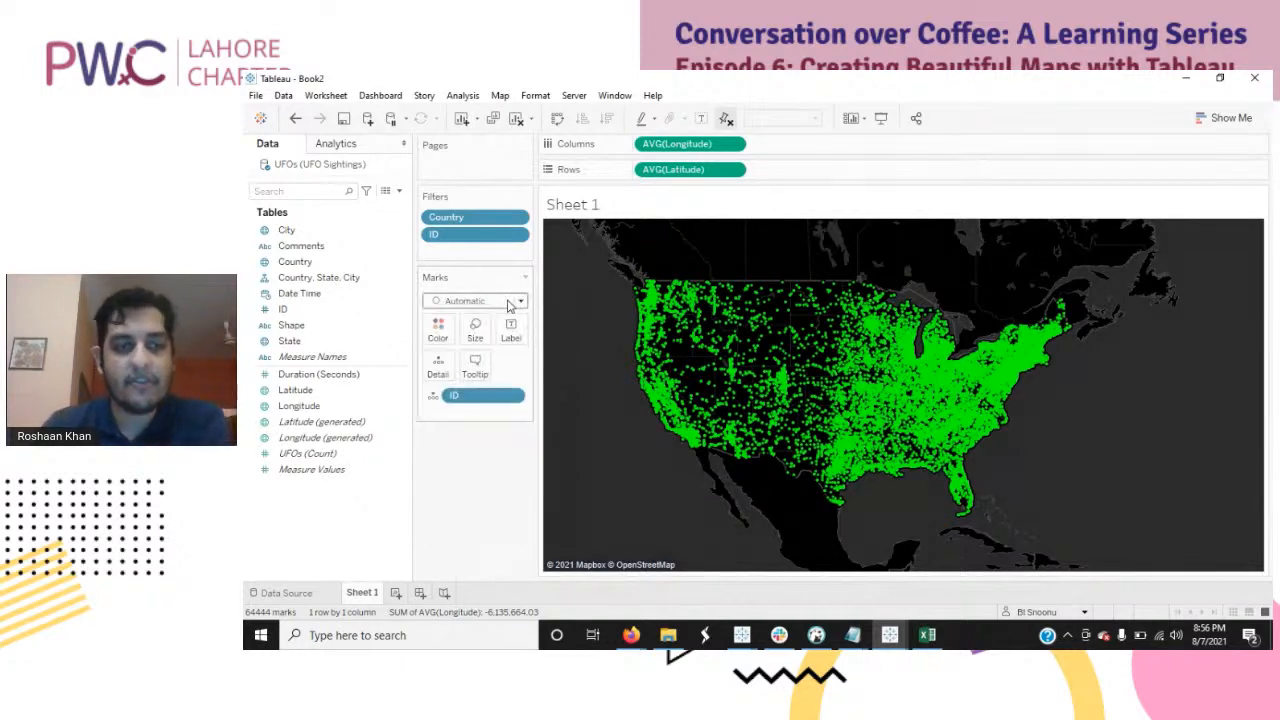
click(510, 303)
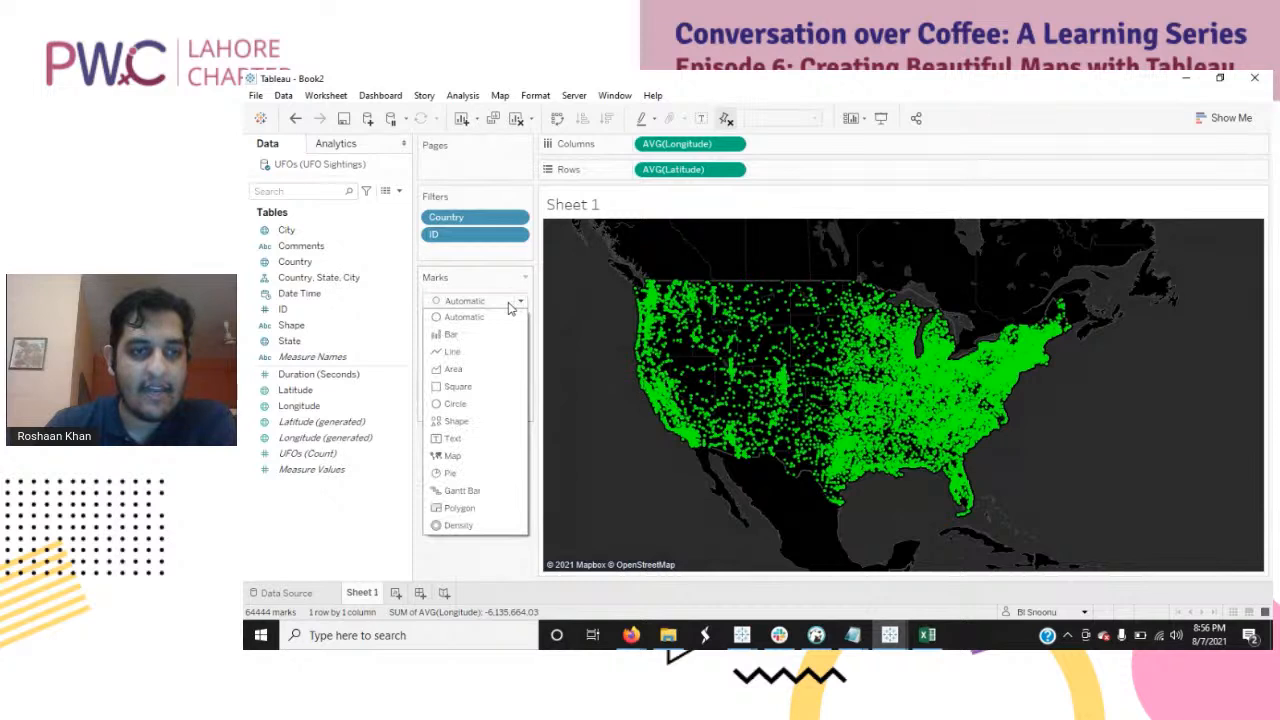
click(499, 526)
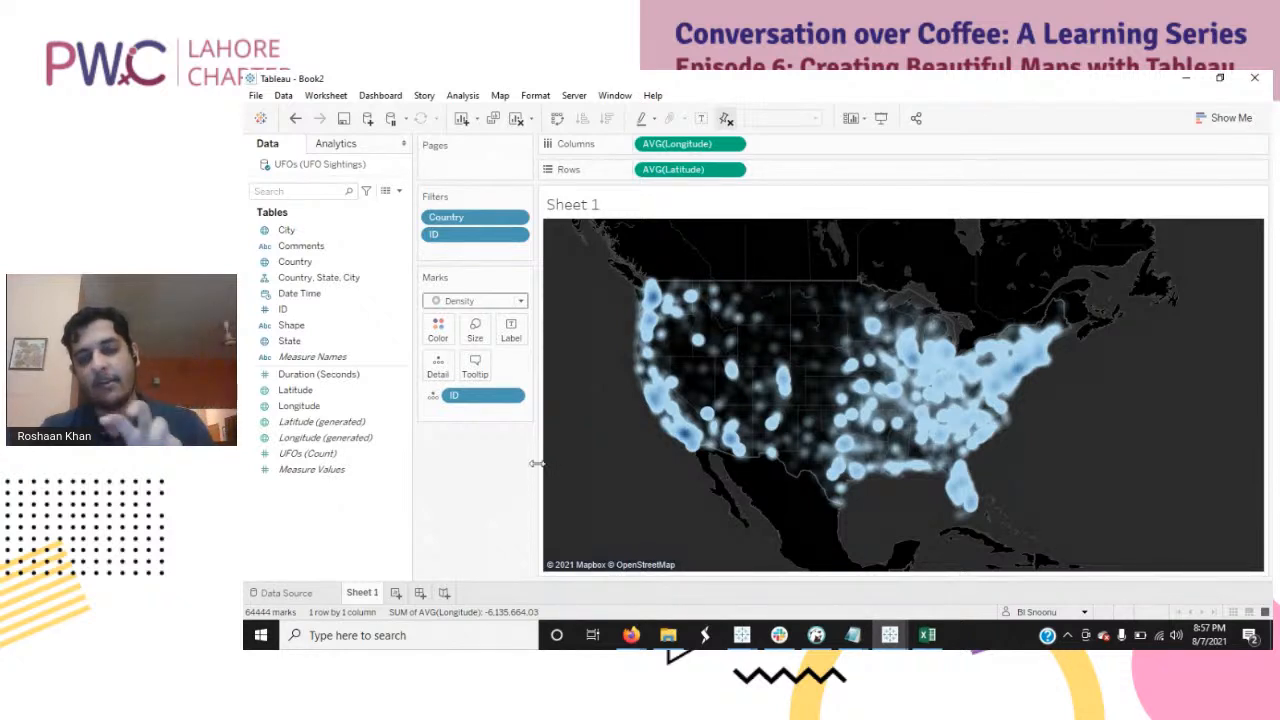
Step: Apply the Density Green Dark color palette to the density marks
click(522, 301)
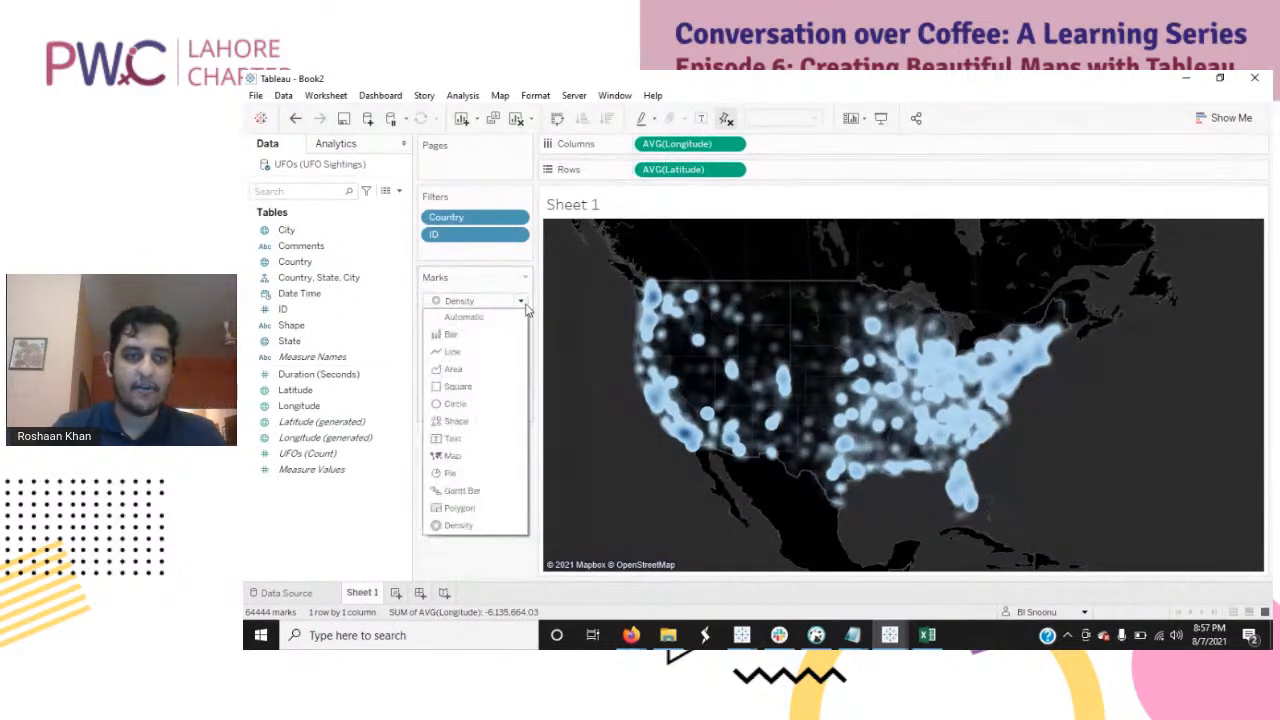
click(500, 301)
click(440, 330)
click(534, 377)
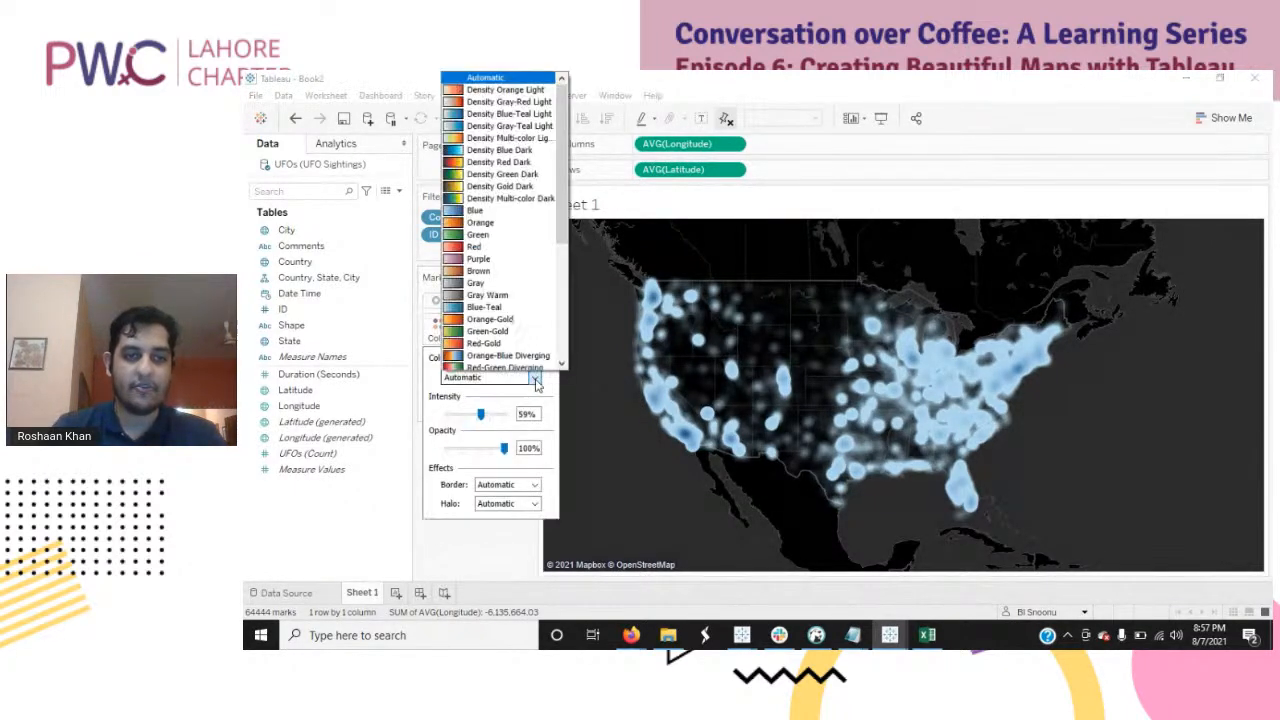
scroll(520, 280, down, 1)
click(538, 162)
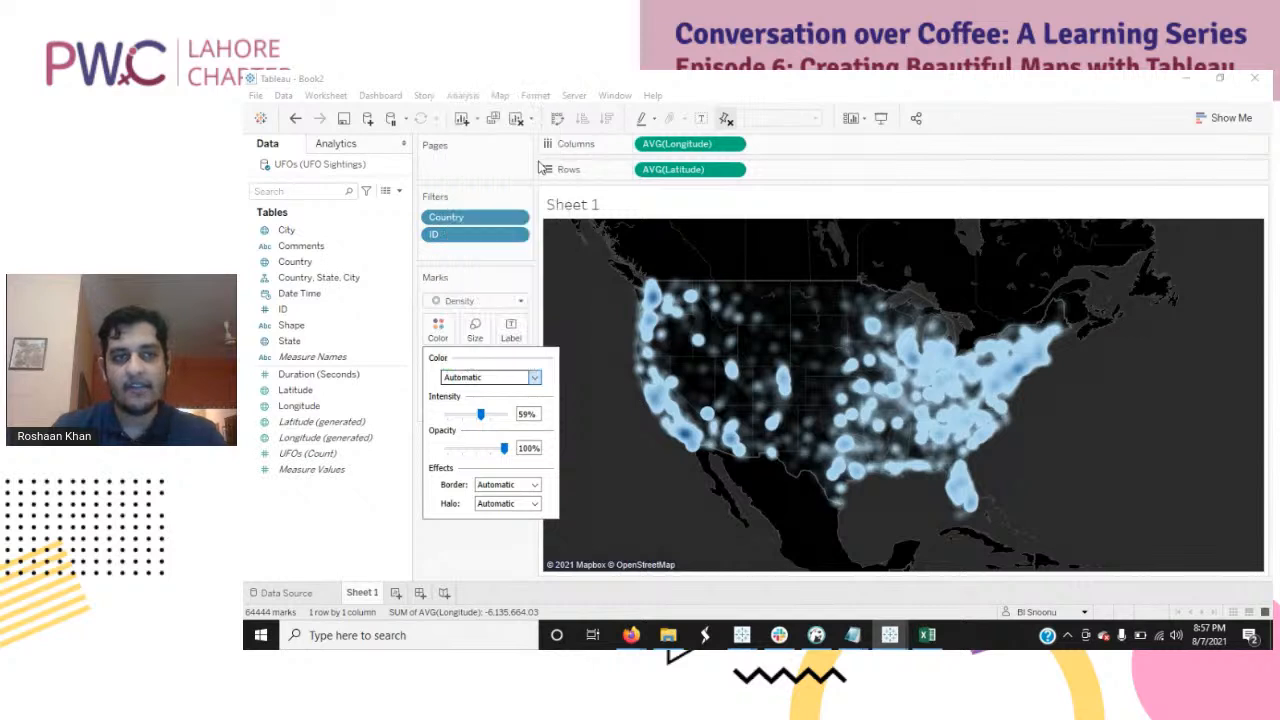
click(490, 554)
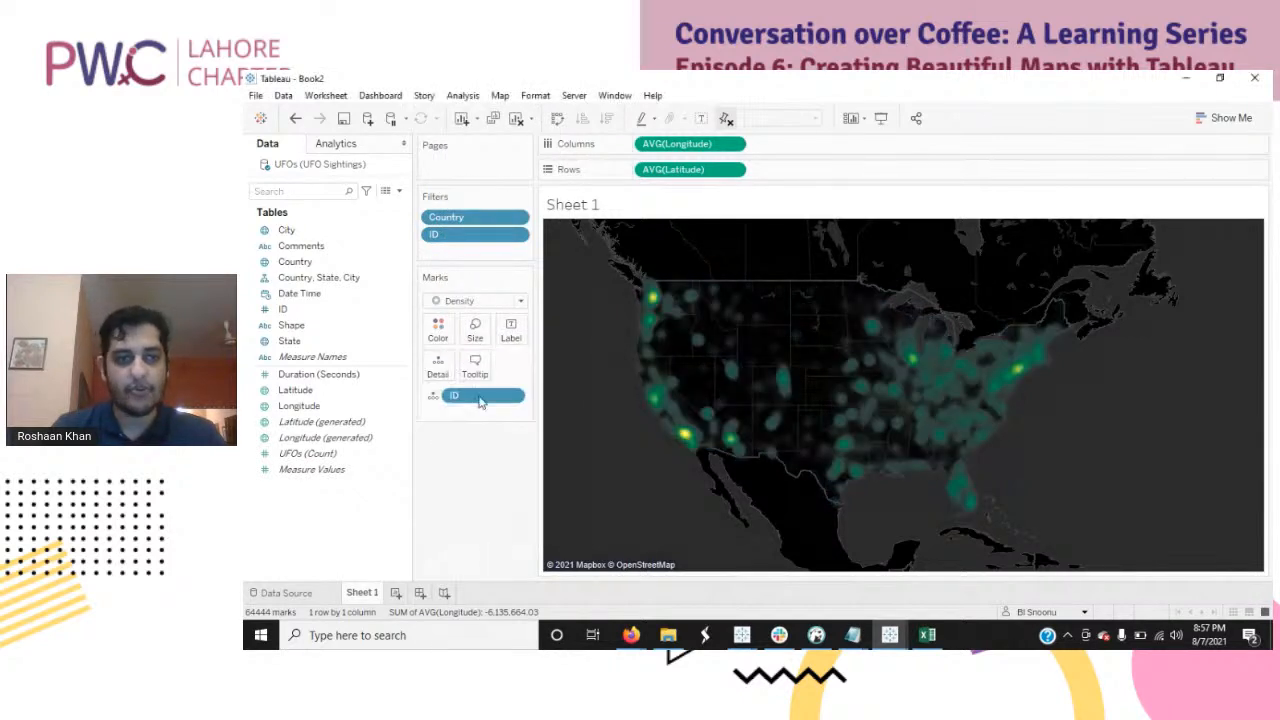
Step: Raise the color intensity of the density marks to about 92%
click(475, 330)
click(440, 332)
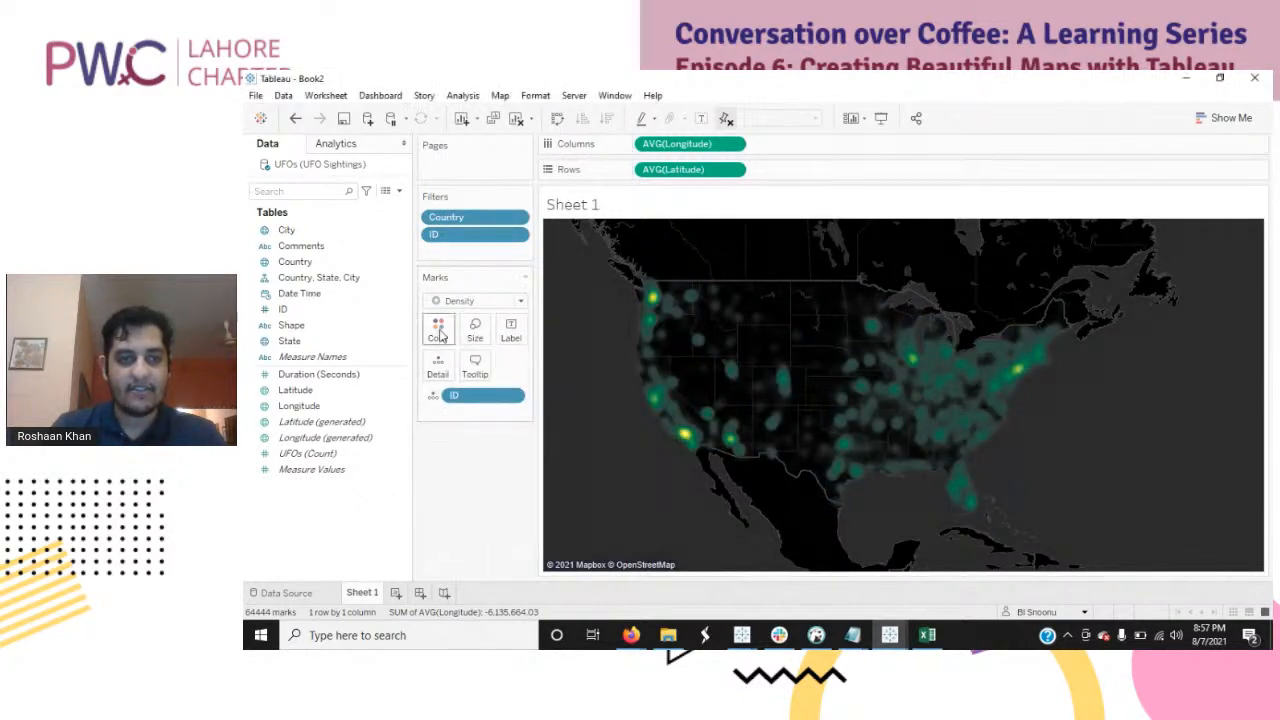
drag(496, 415, 523, 416)
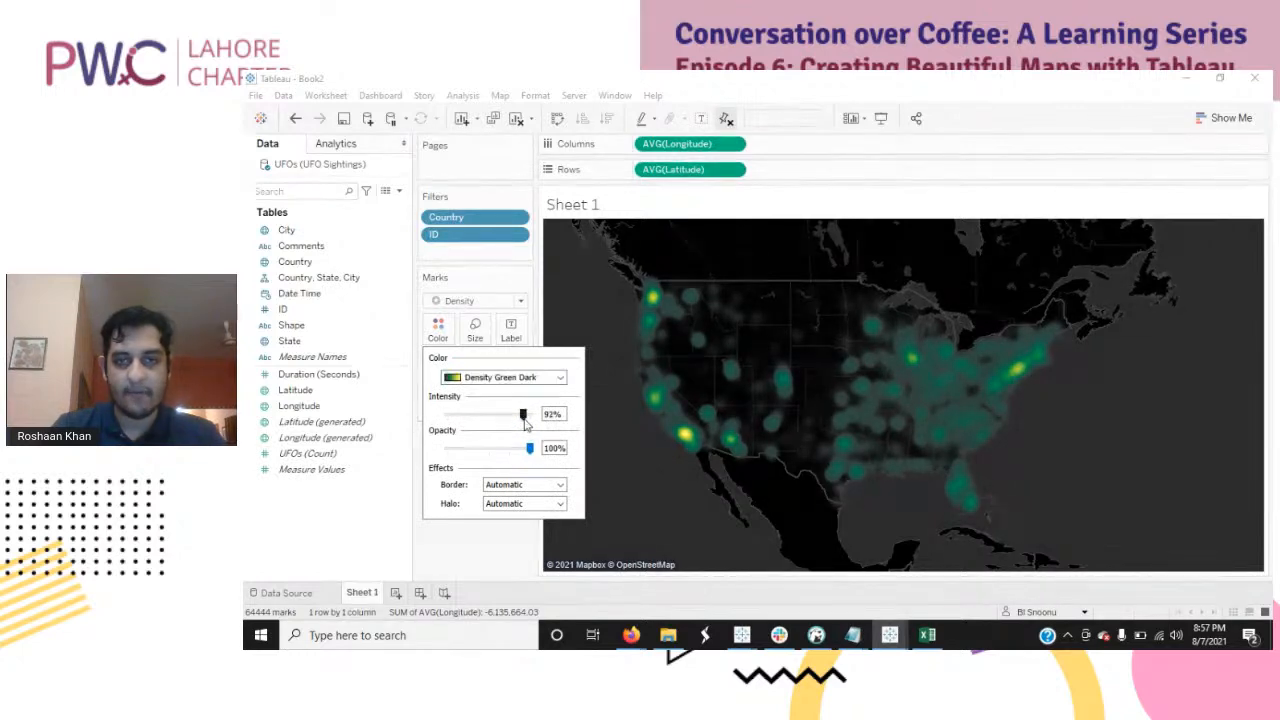
click(468, 566)
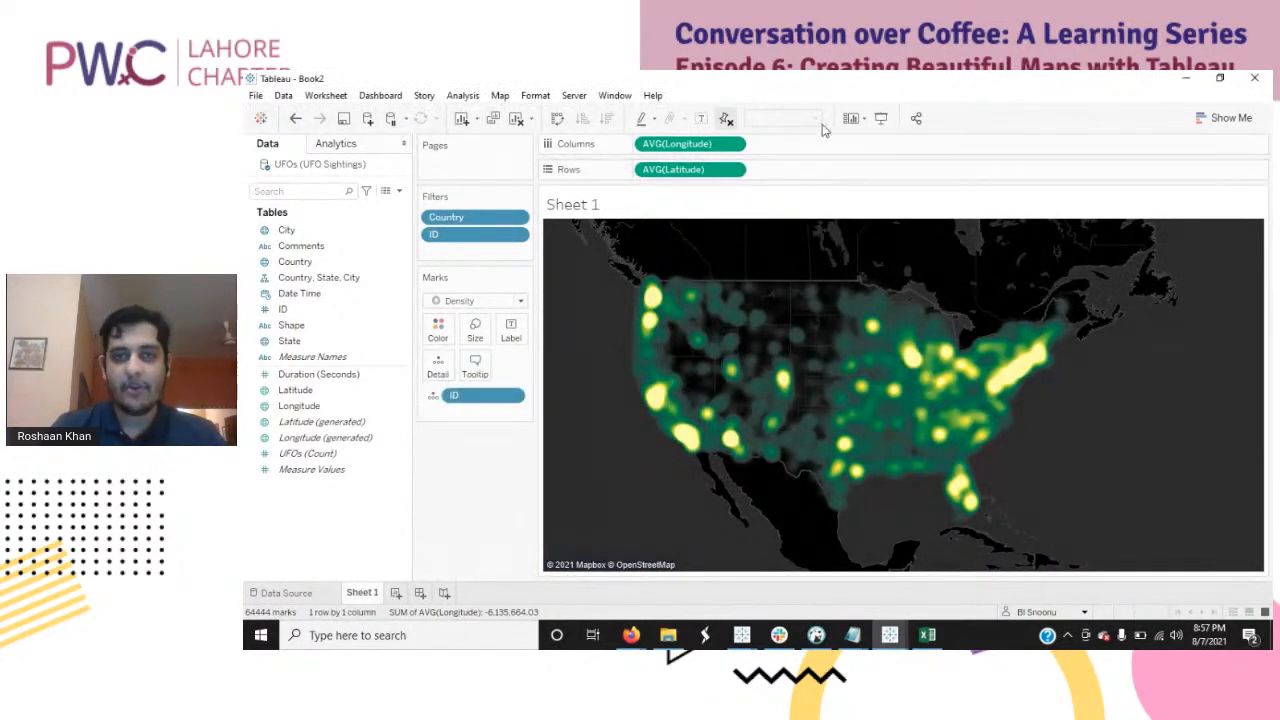
Step: View the density map in presentation mode, and do the same with the UFO Dashboard in the UFO Dash workbook
click(880, 118)
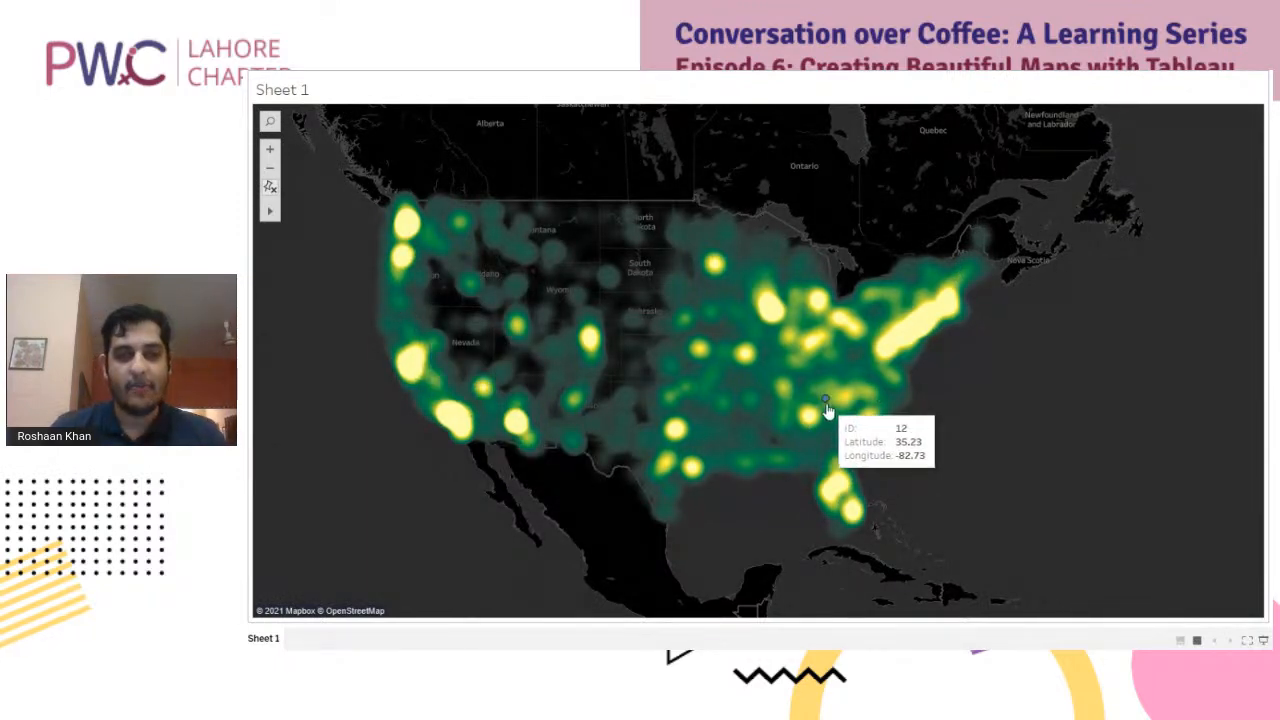
key(Escape)
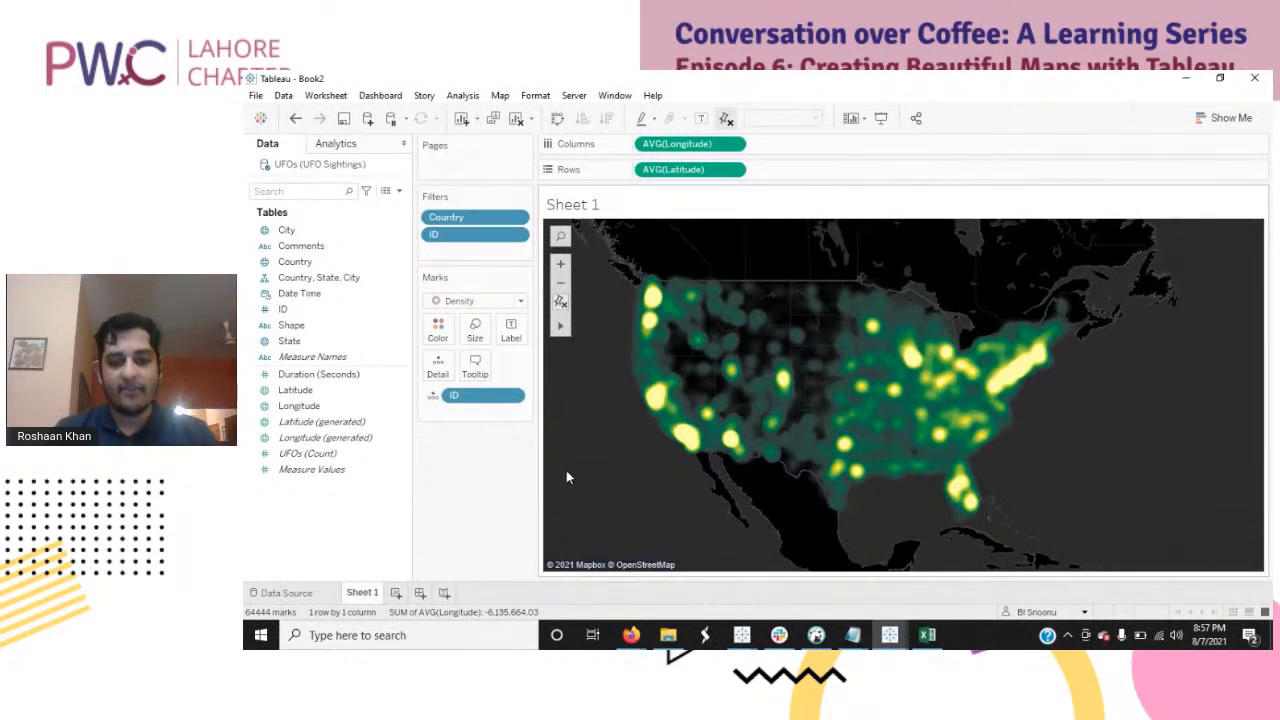
click(889, 635)
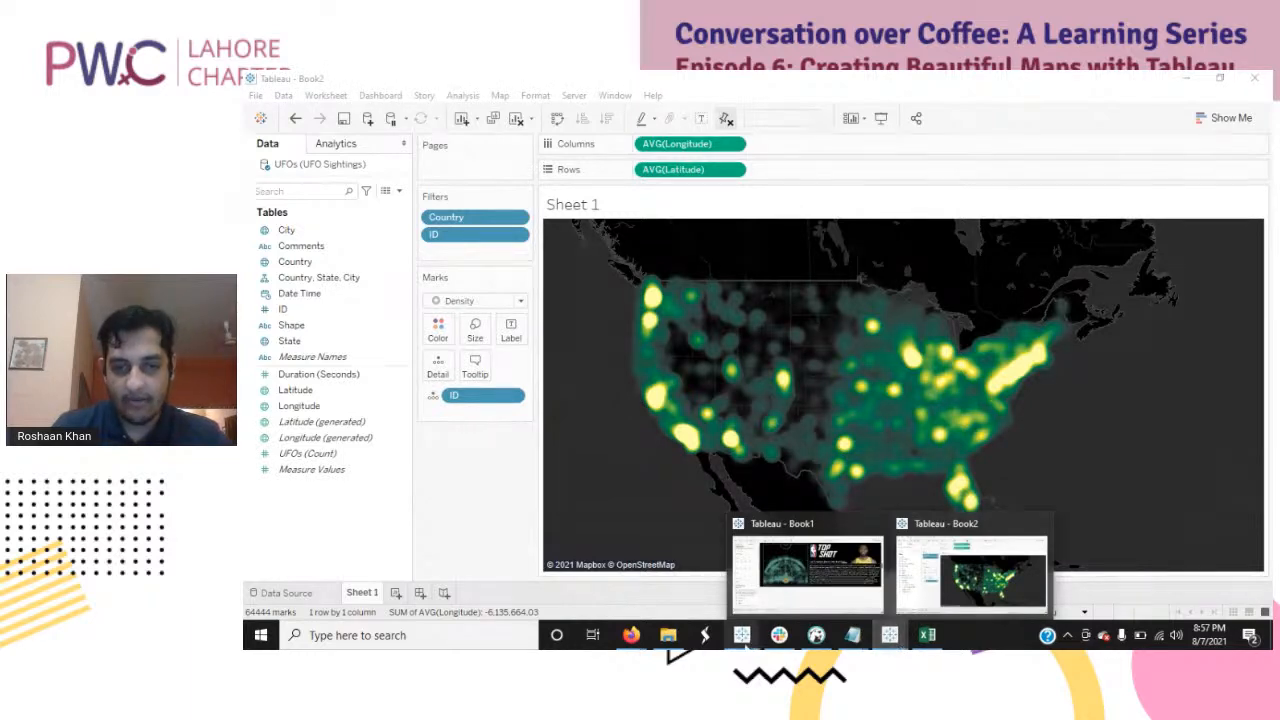
mouse_move(742, 635)
click(985, 570)
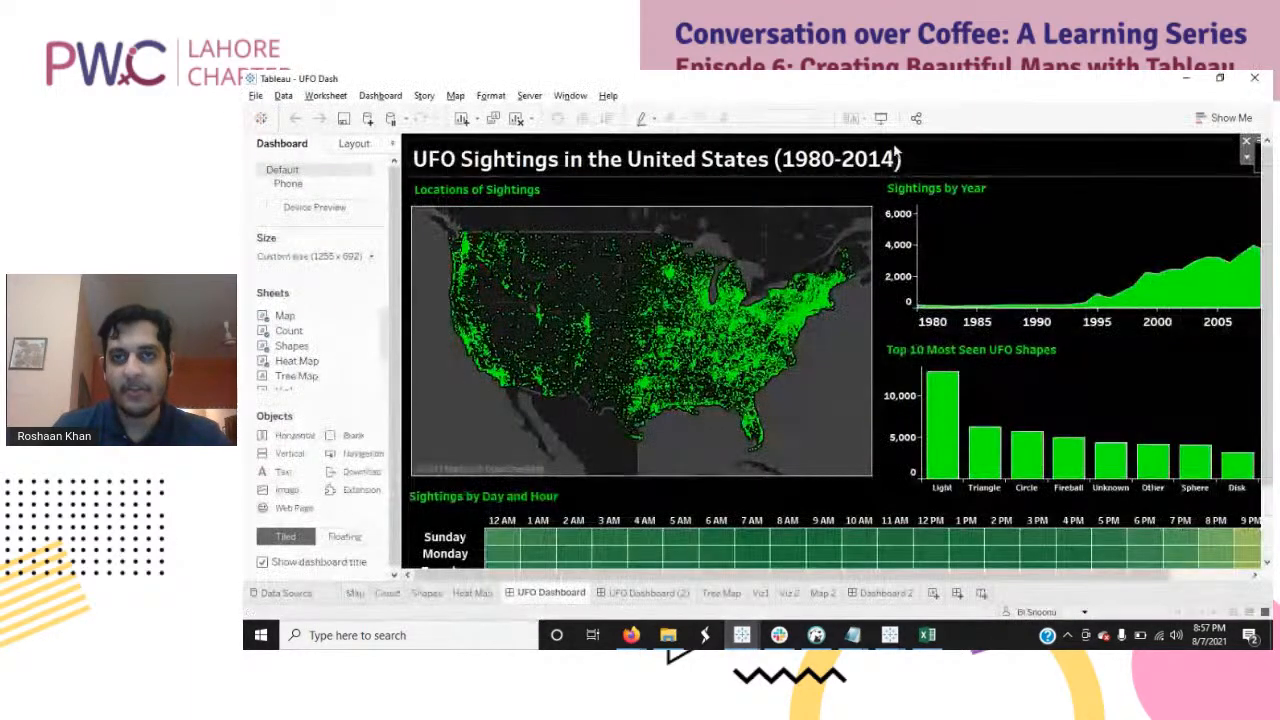
click(891, 129)
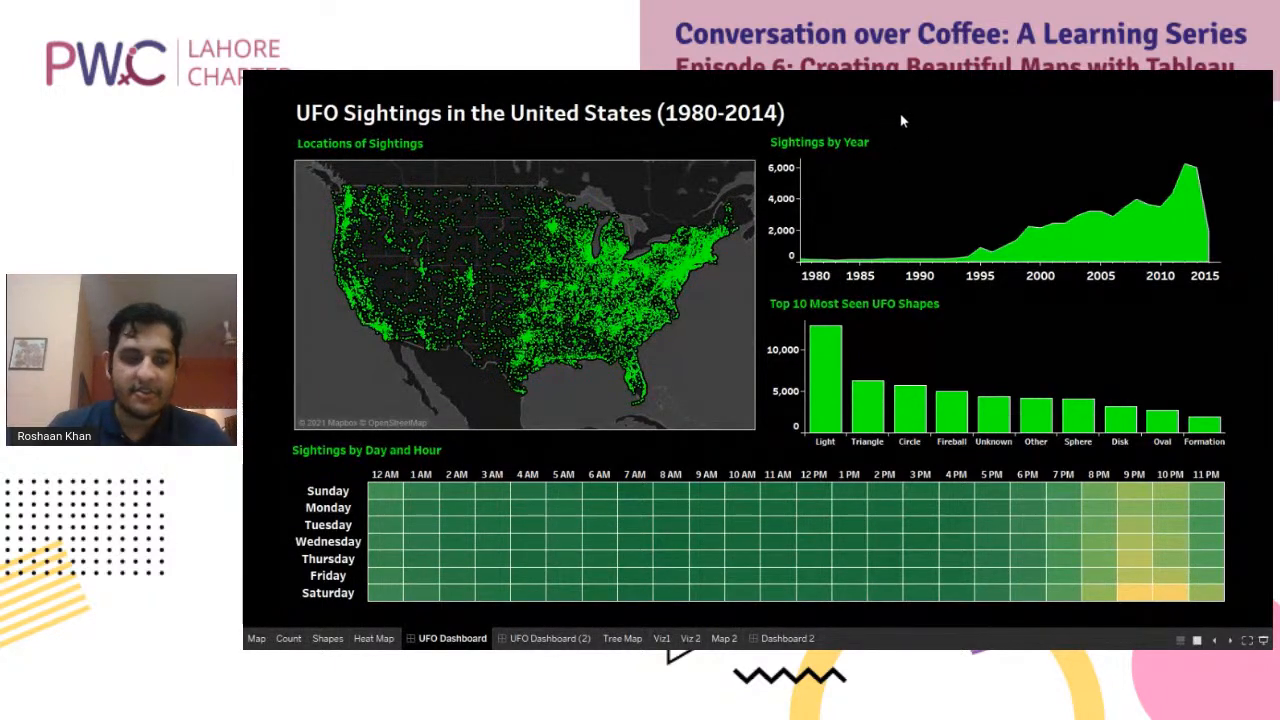
key(Escape)
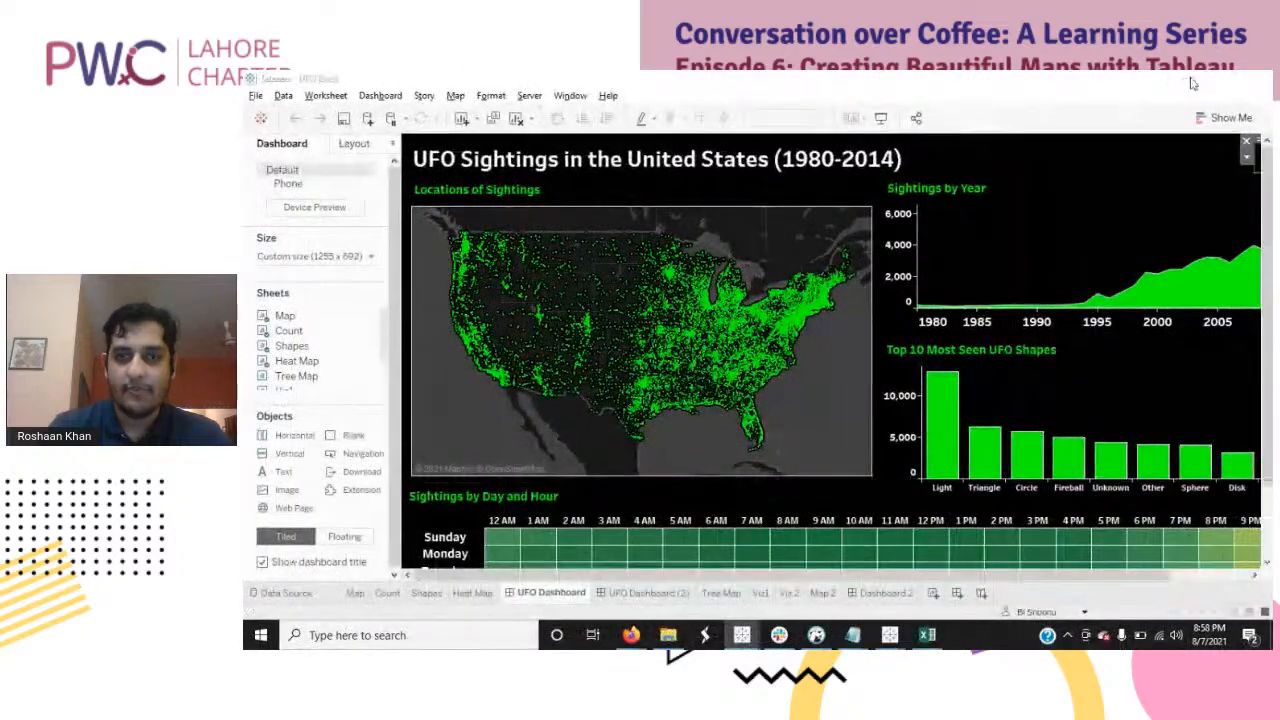
Step: Minimize the UFO Dash workbook, switch to File Explorer and go back to the pwic folder
click(1189, 80)
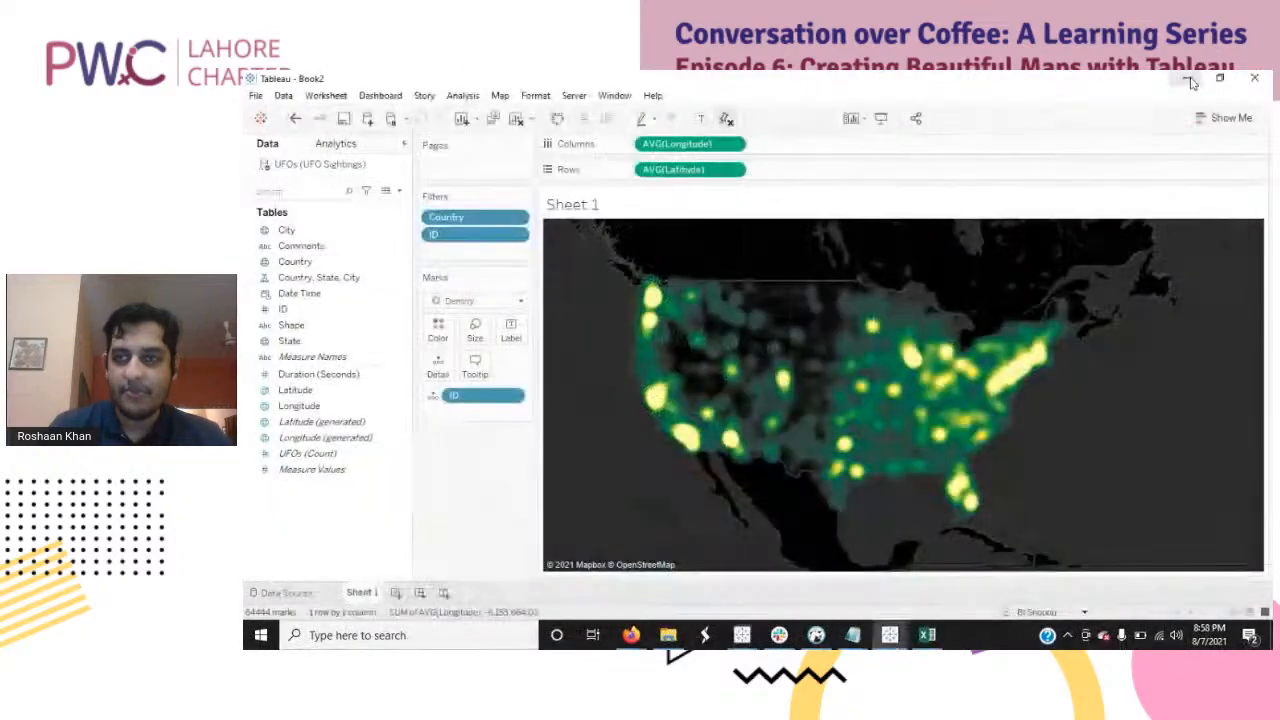
click(666, 633)
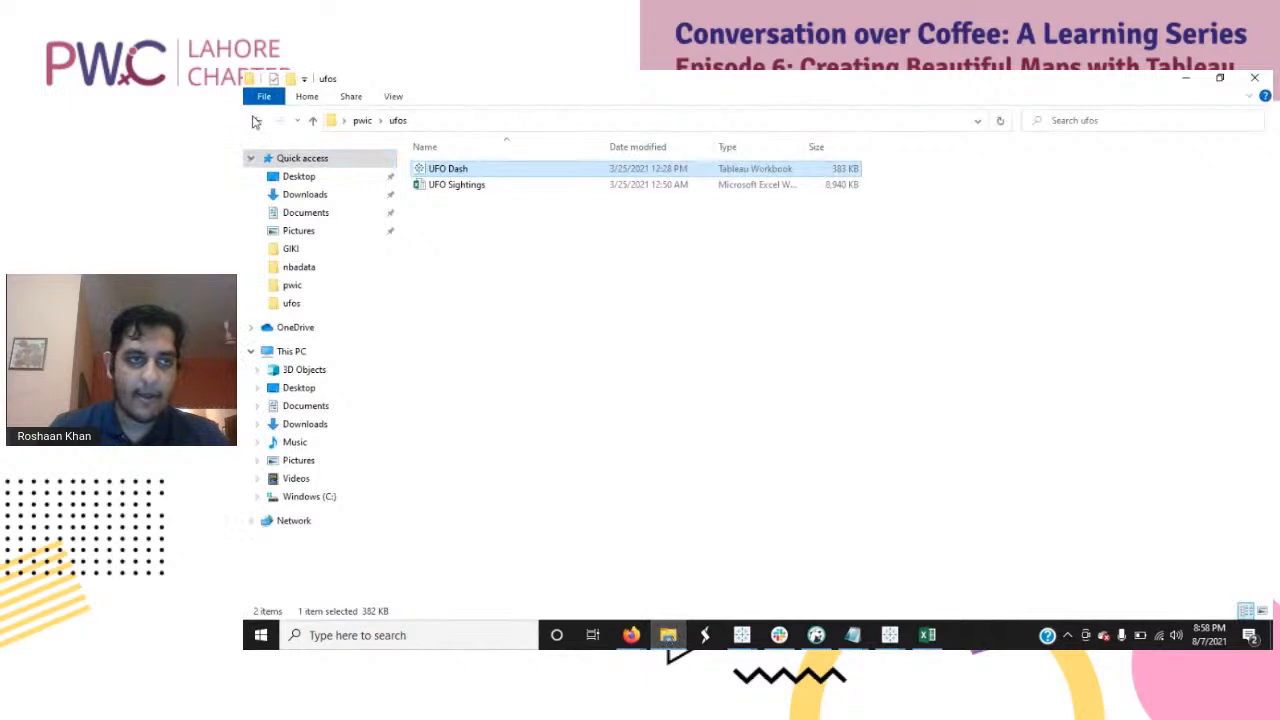
key(alt+Left)
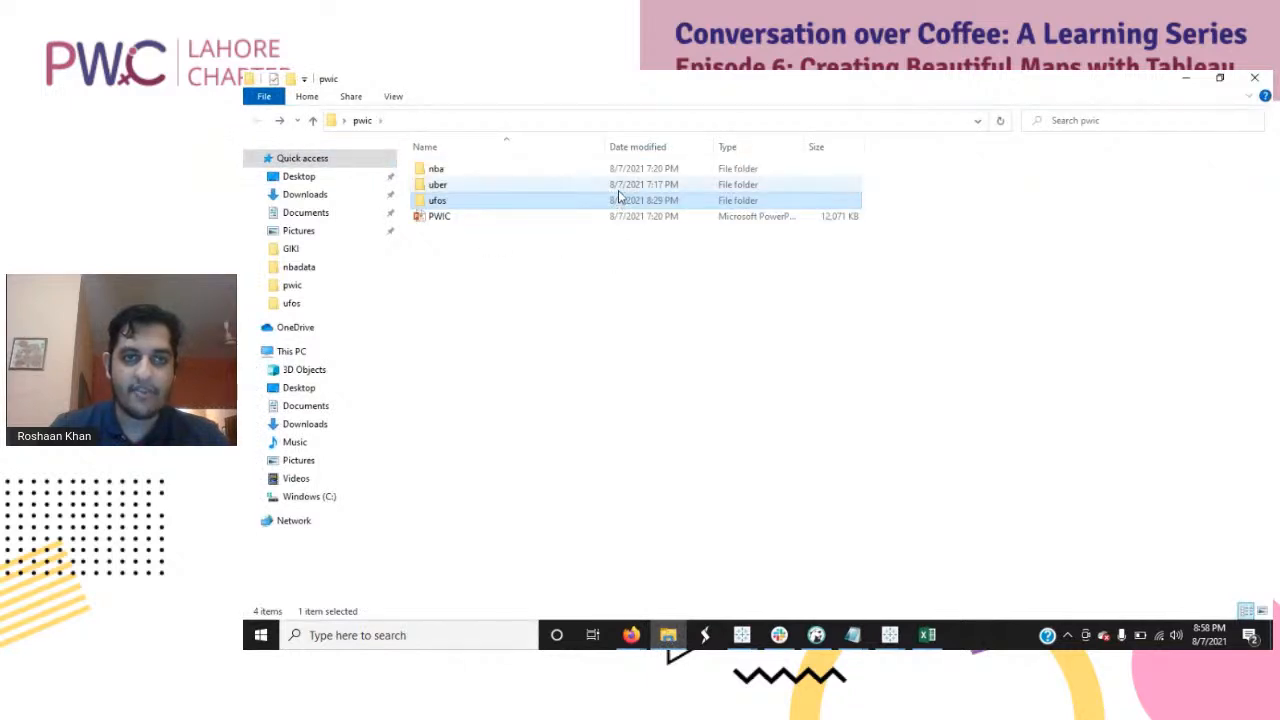
Step: Close the Book2 and UFO Dash Tableau workbooks
mouse_move(889, 635)
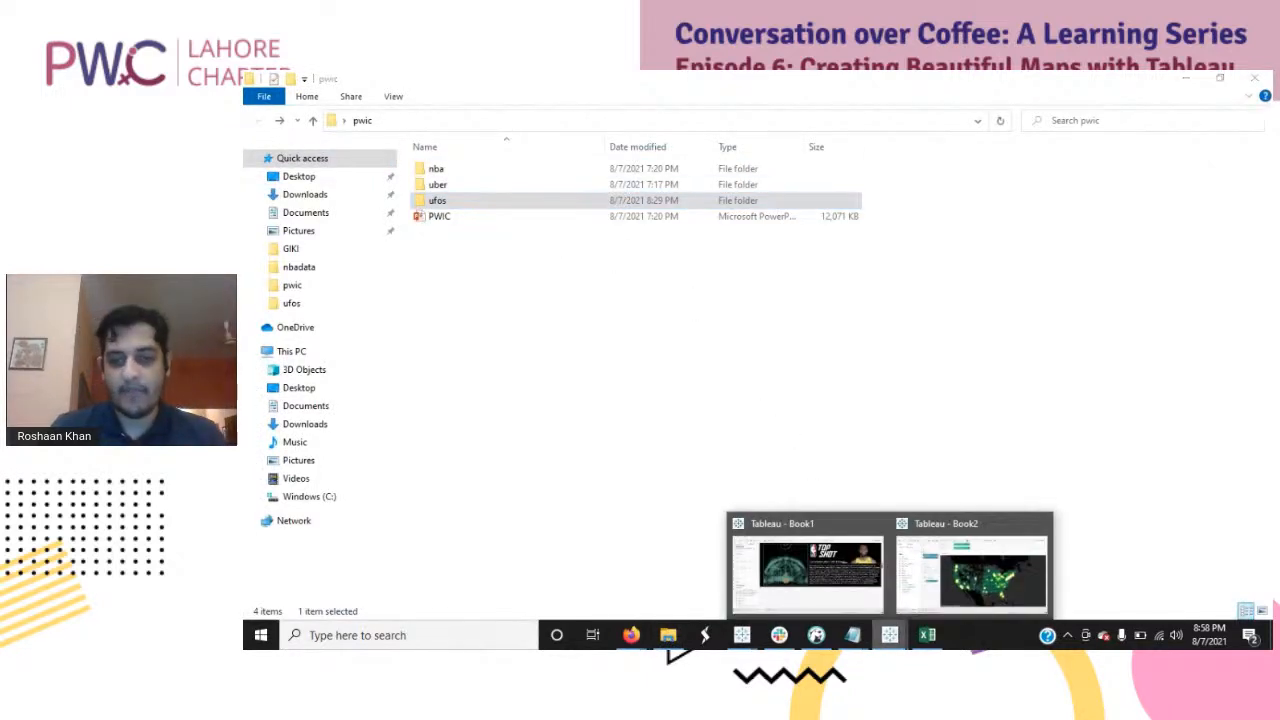
click(979, 584)
click(1254, 77)
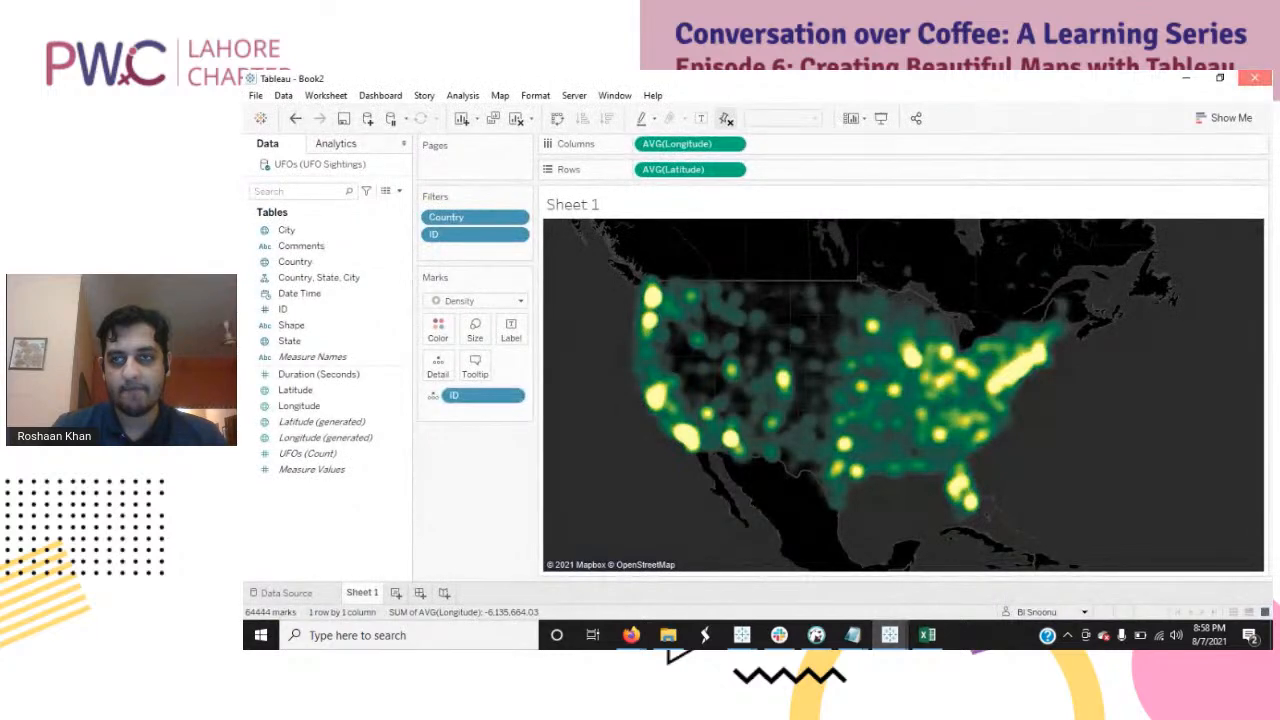
click(812, 371)
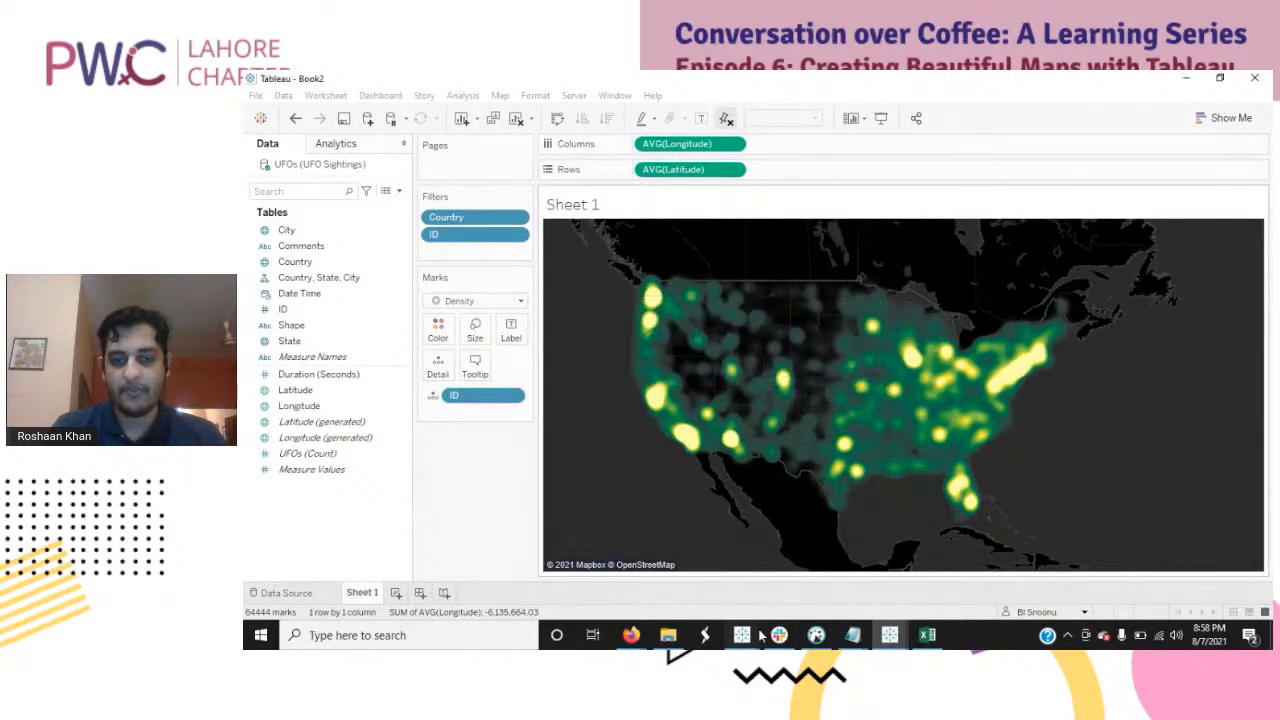
mouse_move(741, 635)
click(990, 569)
click(1254, 77)
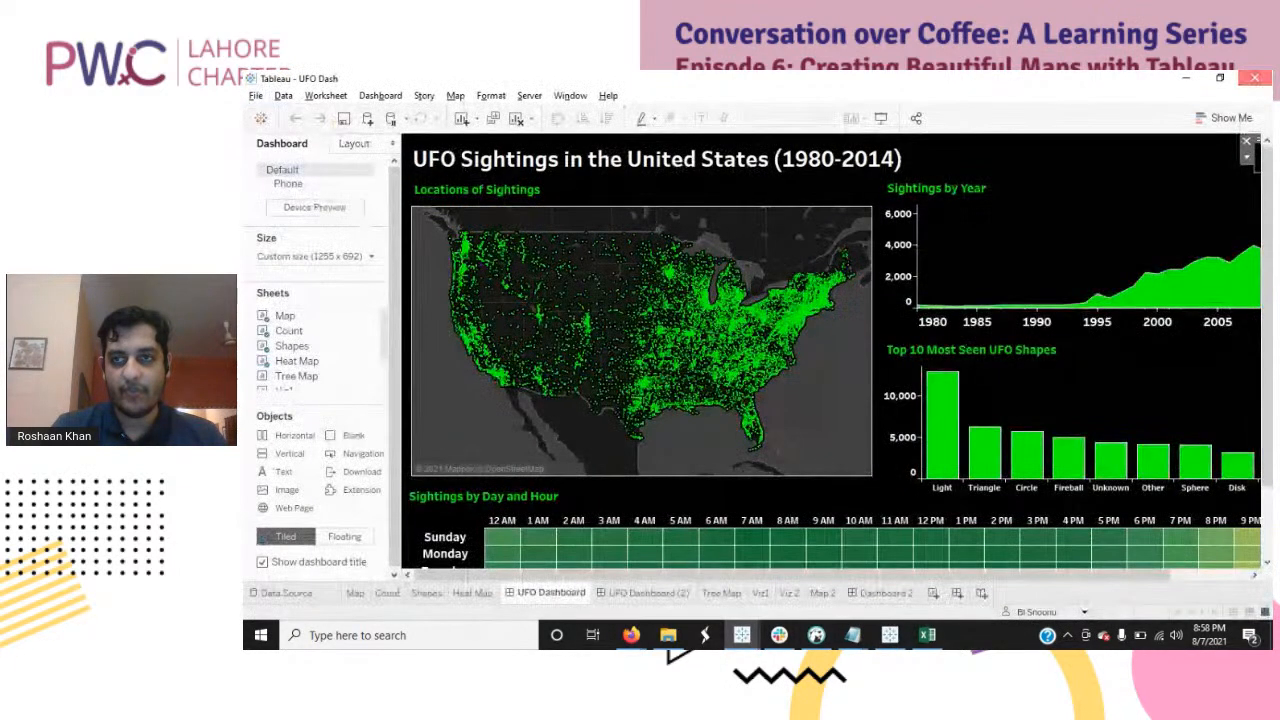
click(787, 371)
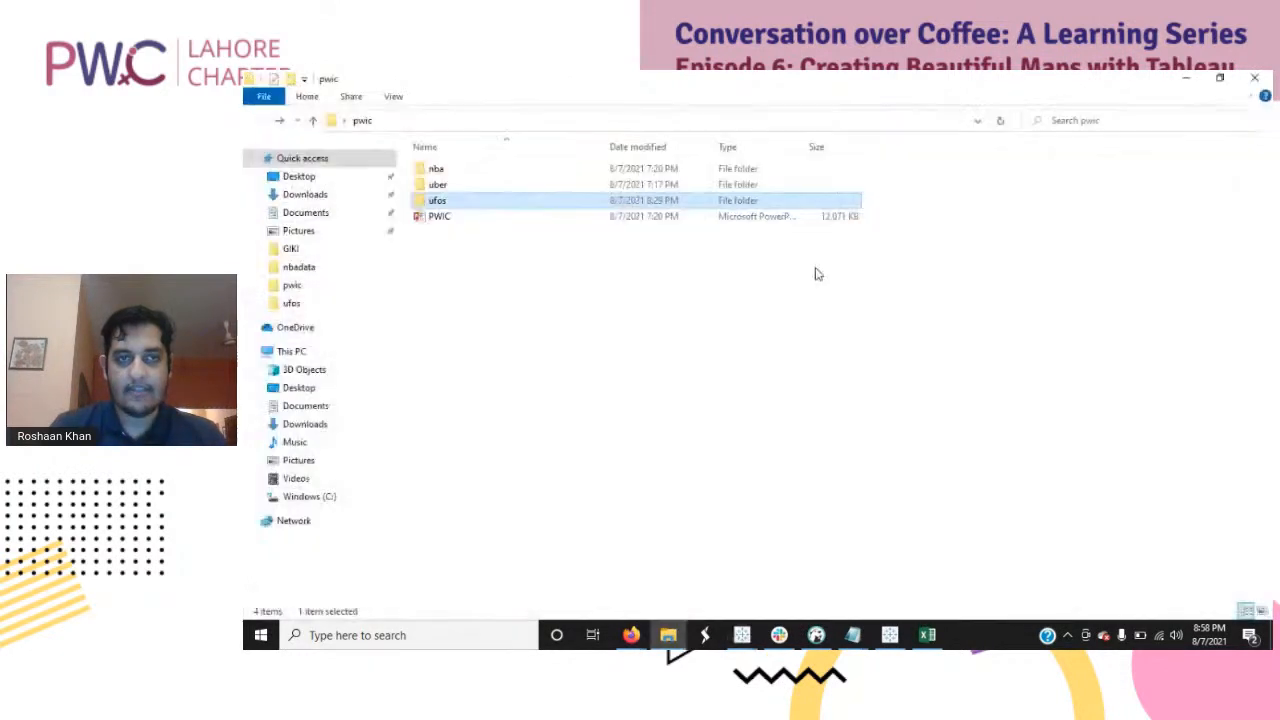
Step: Open the uber folder and bring up the Uber Rides - New York workbook in Excel
double_click(471, 190)
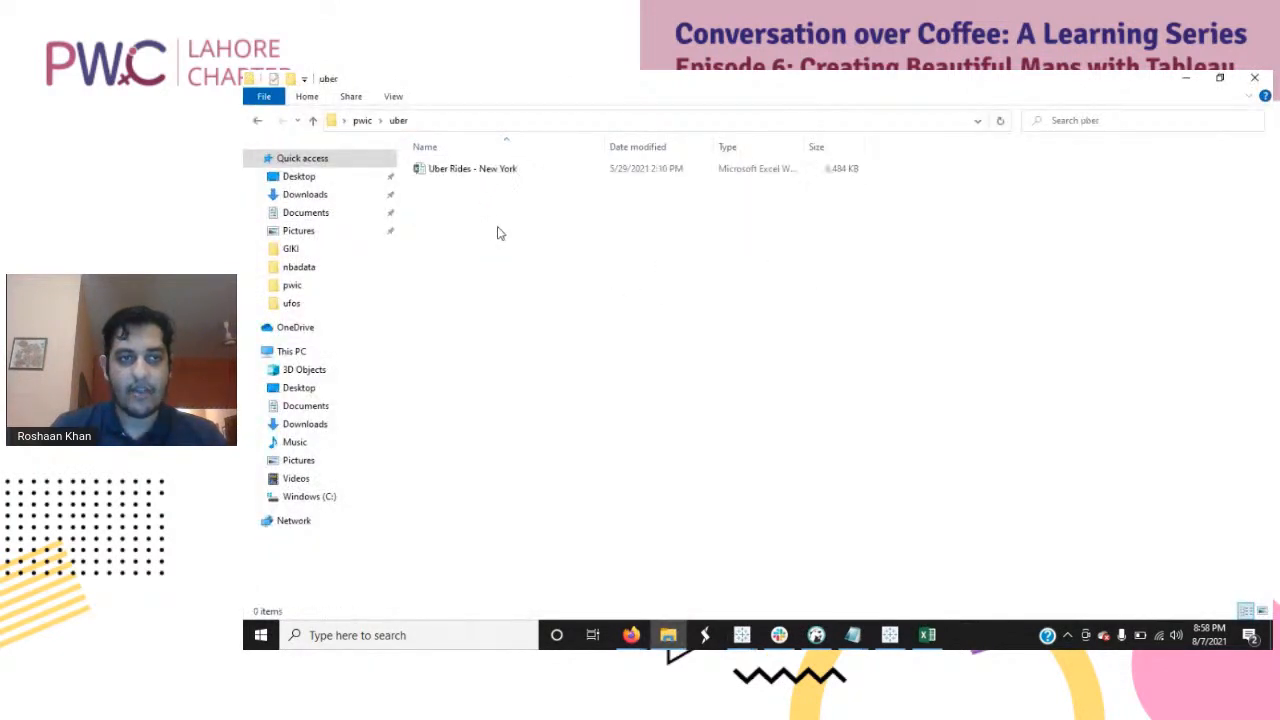
click(473, 170)
key(alt+Tab)
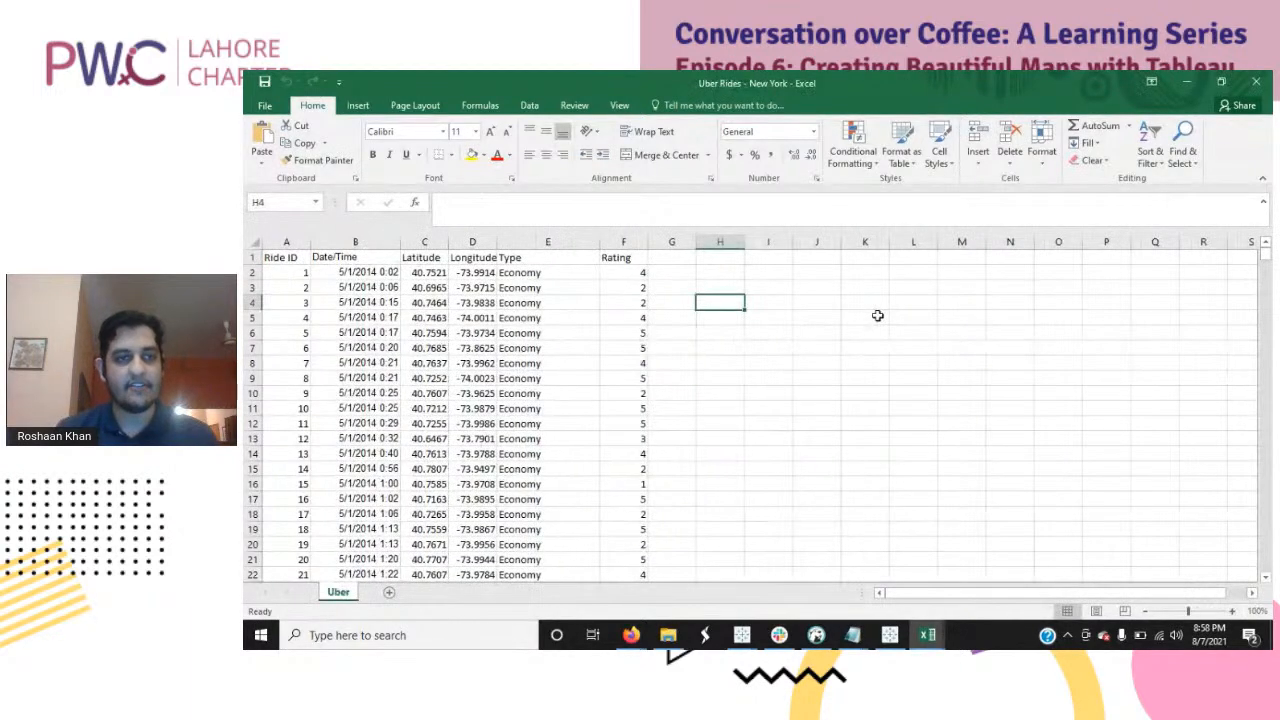
Step: Examine the Ride ID, Date/Time, Latitude, Longitude, Type and Rating columns of the Uber rides data
click(530, 332)
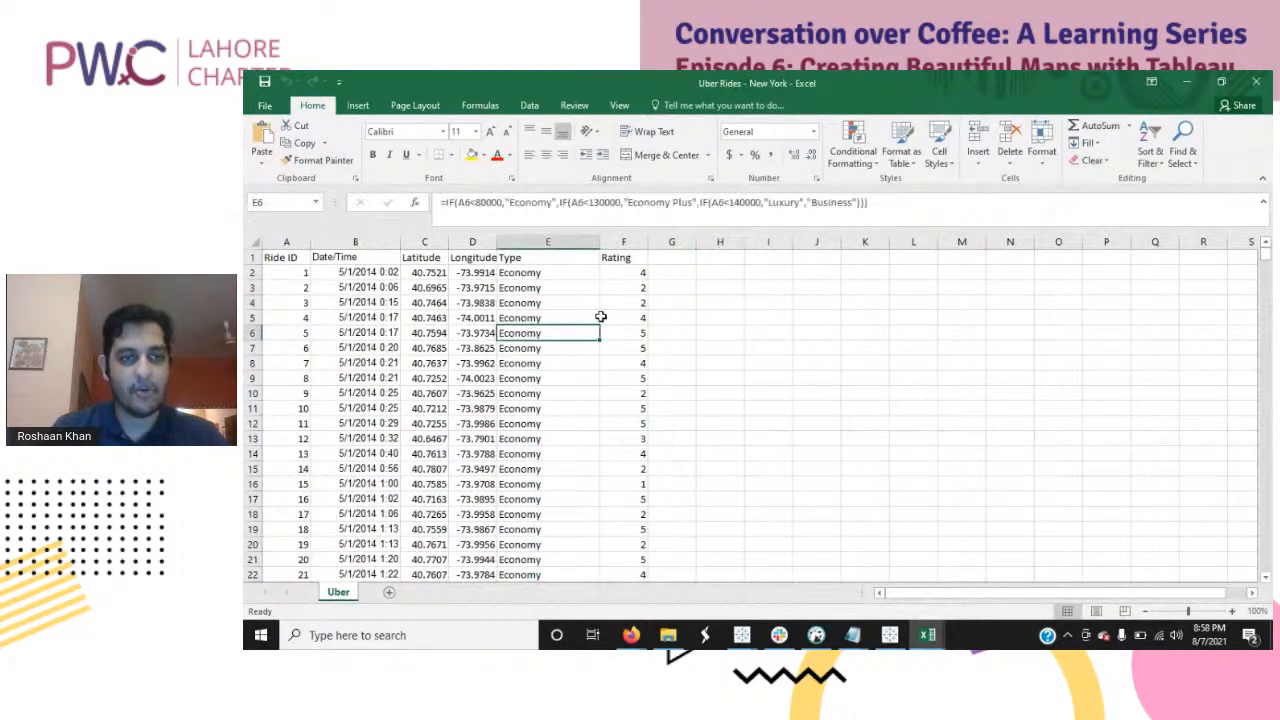
click(606, 317)
click(428, 303)
click(283, 258)
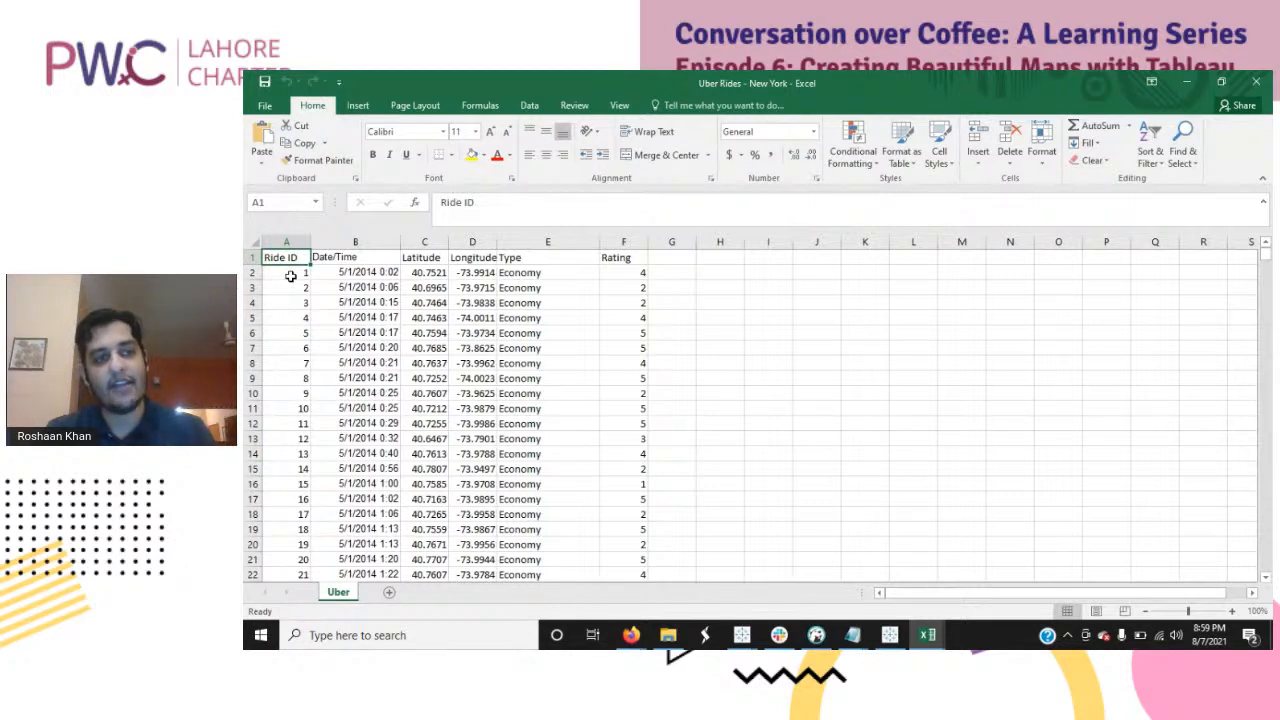
click(352, 258)
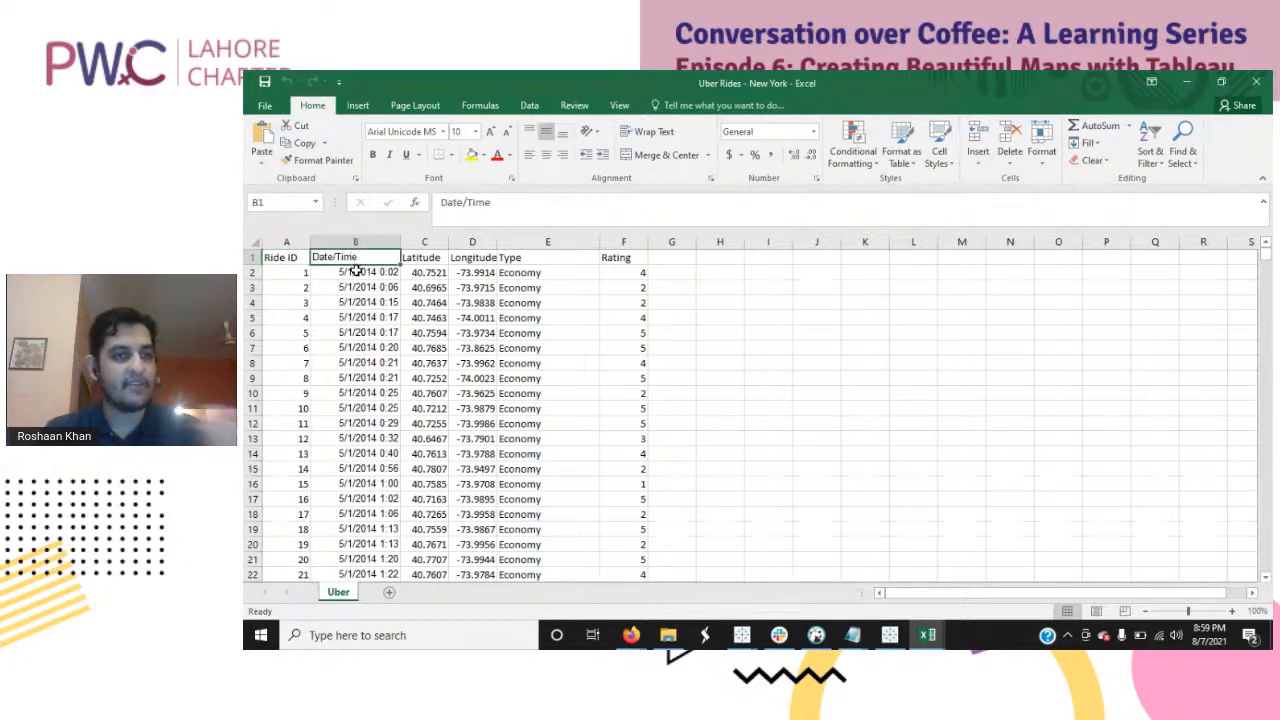
click(413, 260)
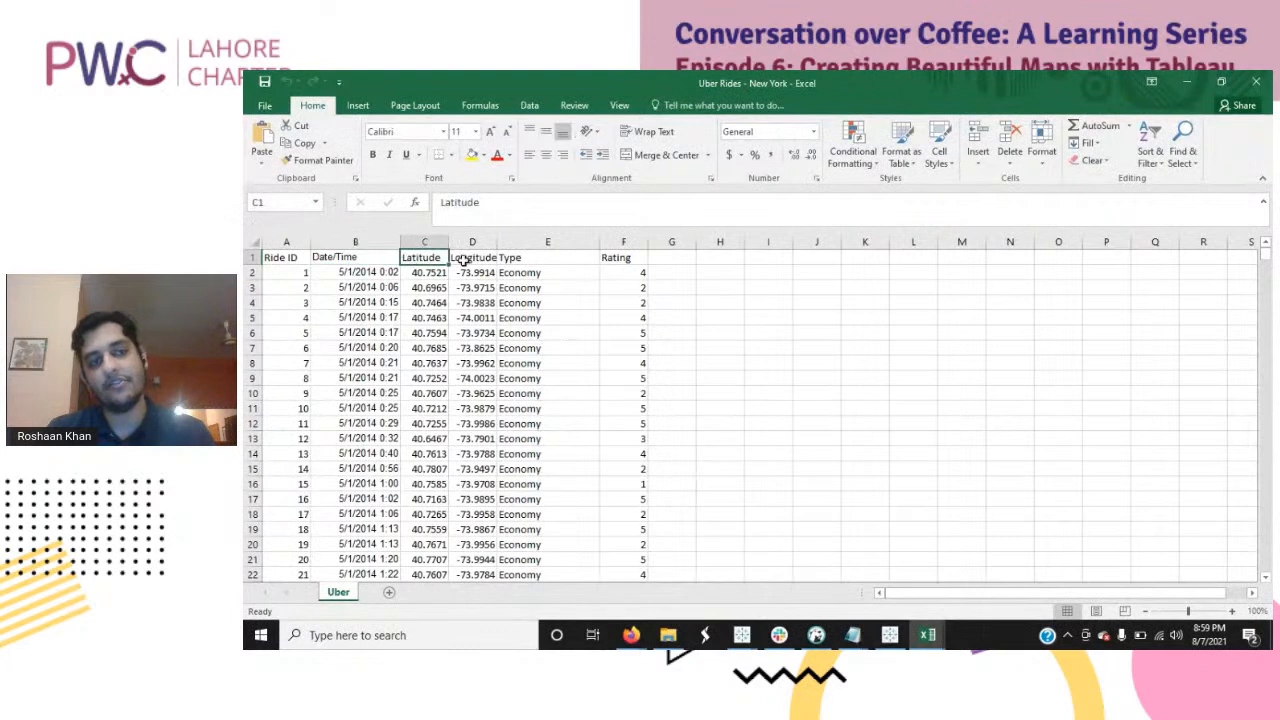
click(463, 260)
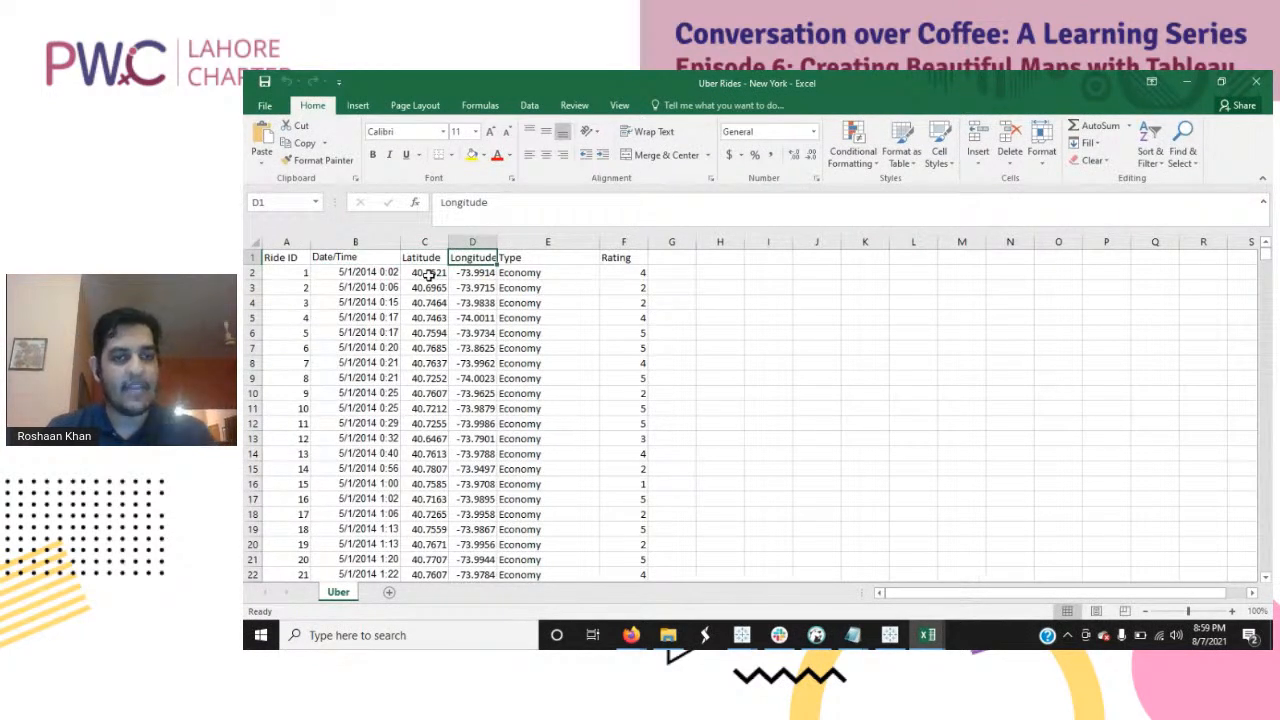
click(555, 257)
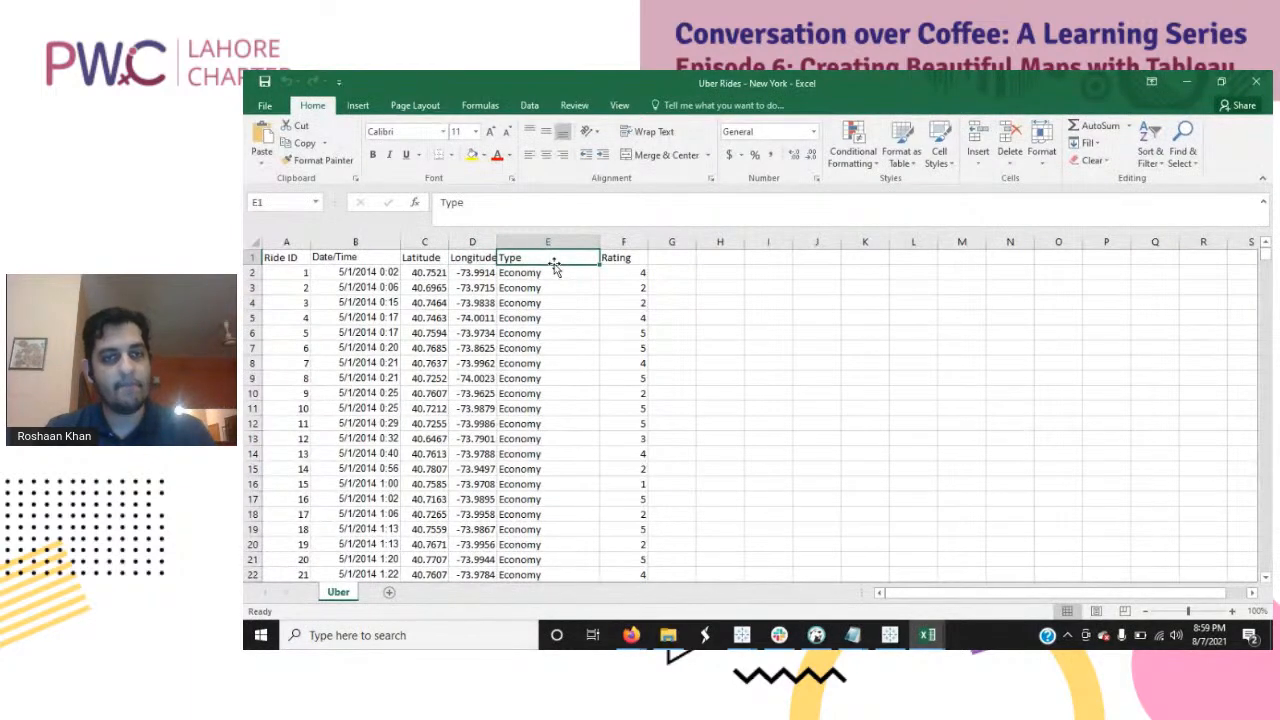
click(626, 259)
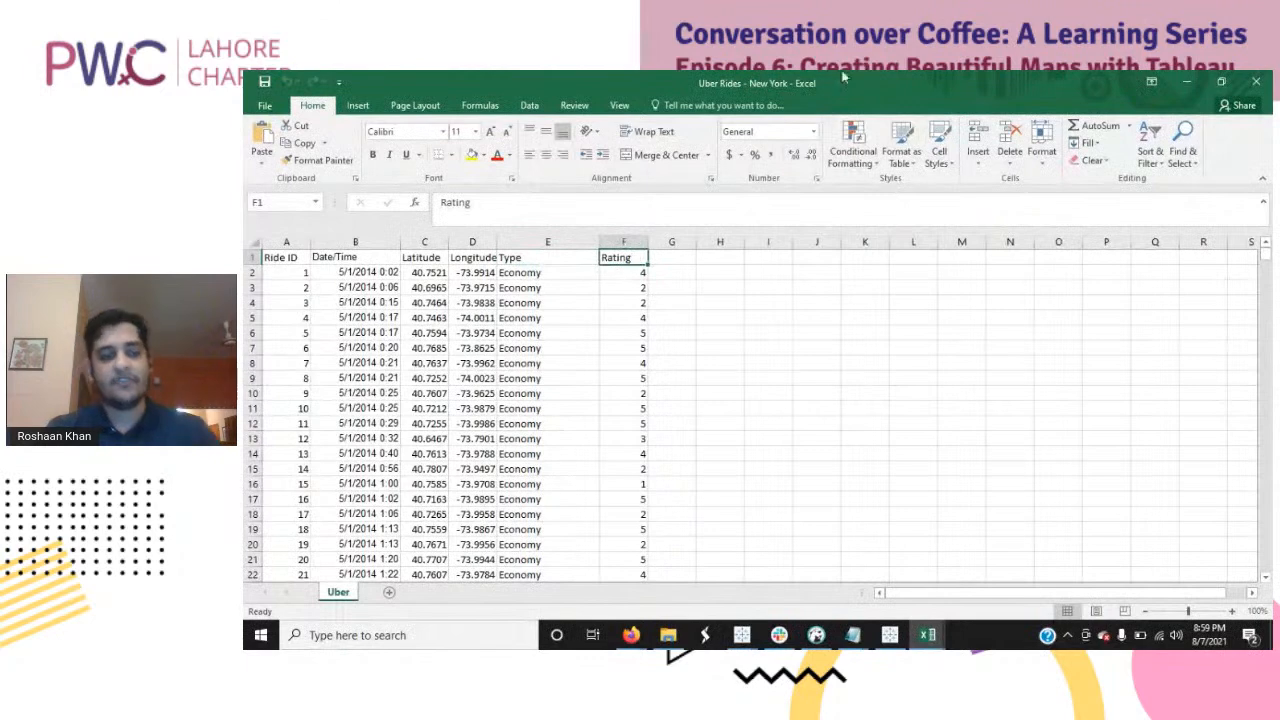
Step: Launch Tableau 2020.4, dismiss the file recovery prompt and maximize the application window
key(super)
text(tableau)
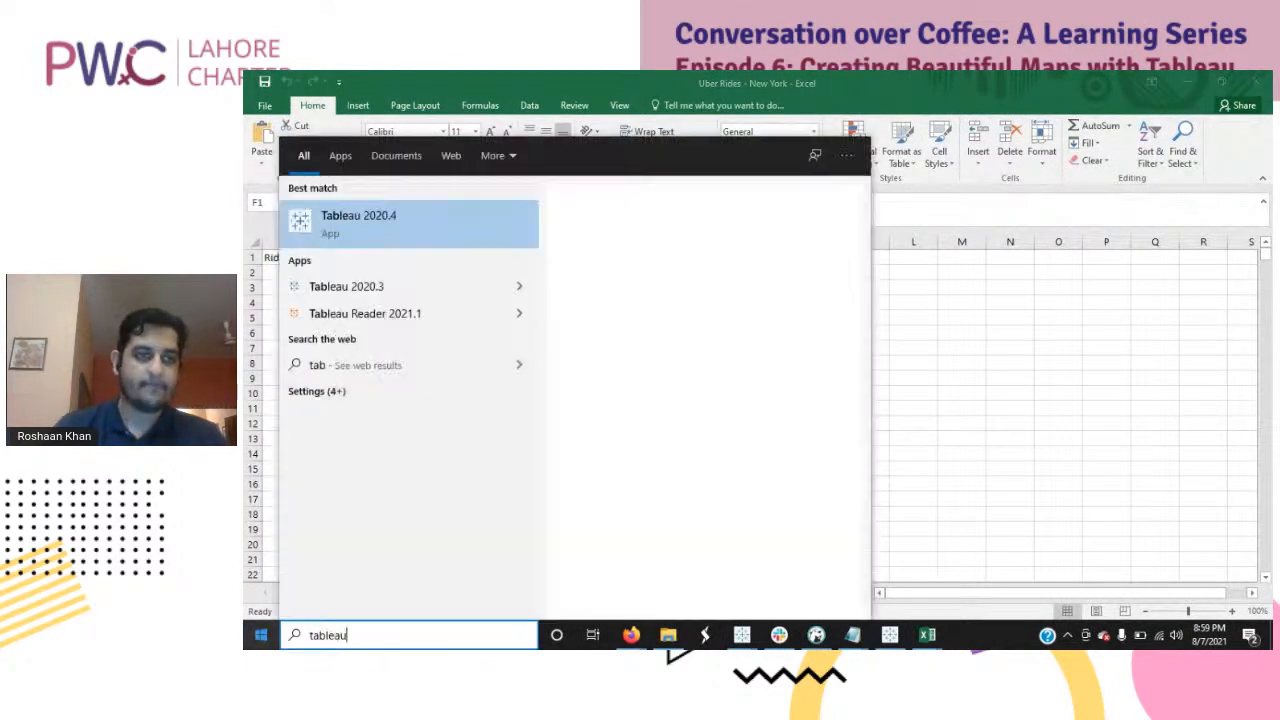
click(427, 253)
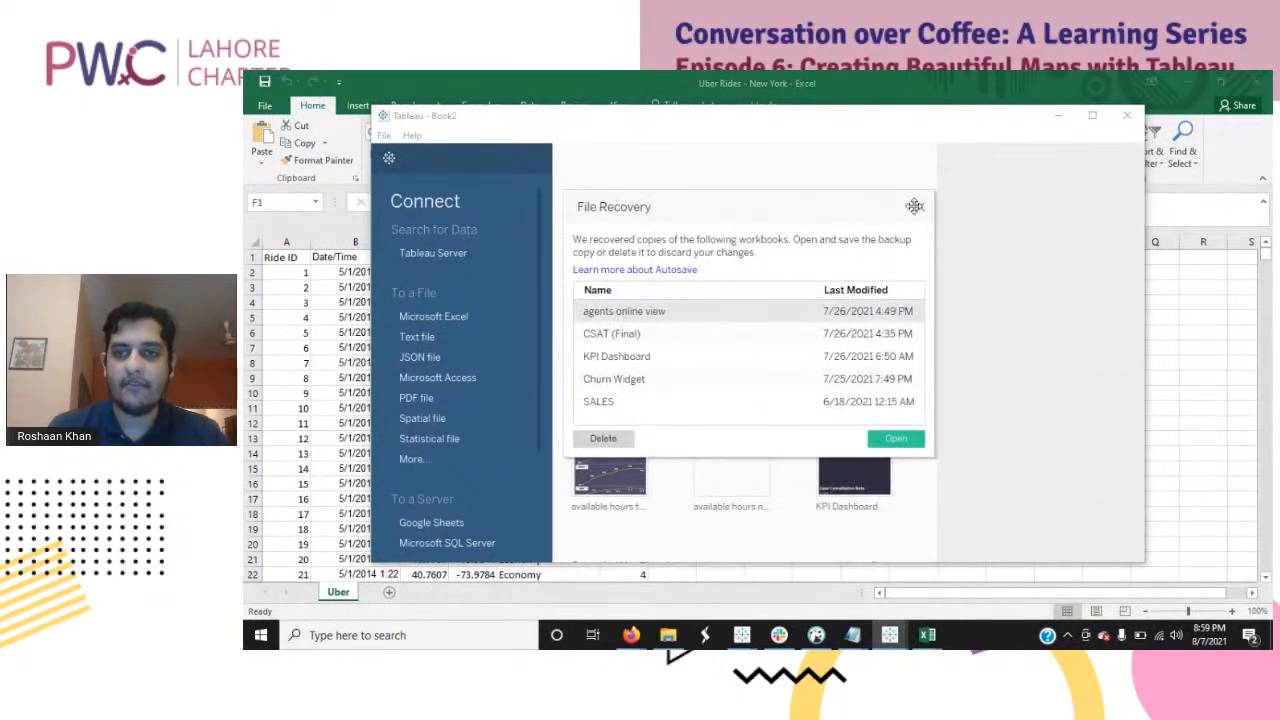
click(920, 206)
click(1092, 115)
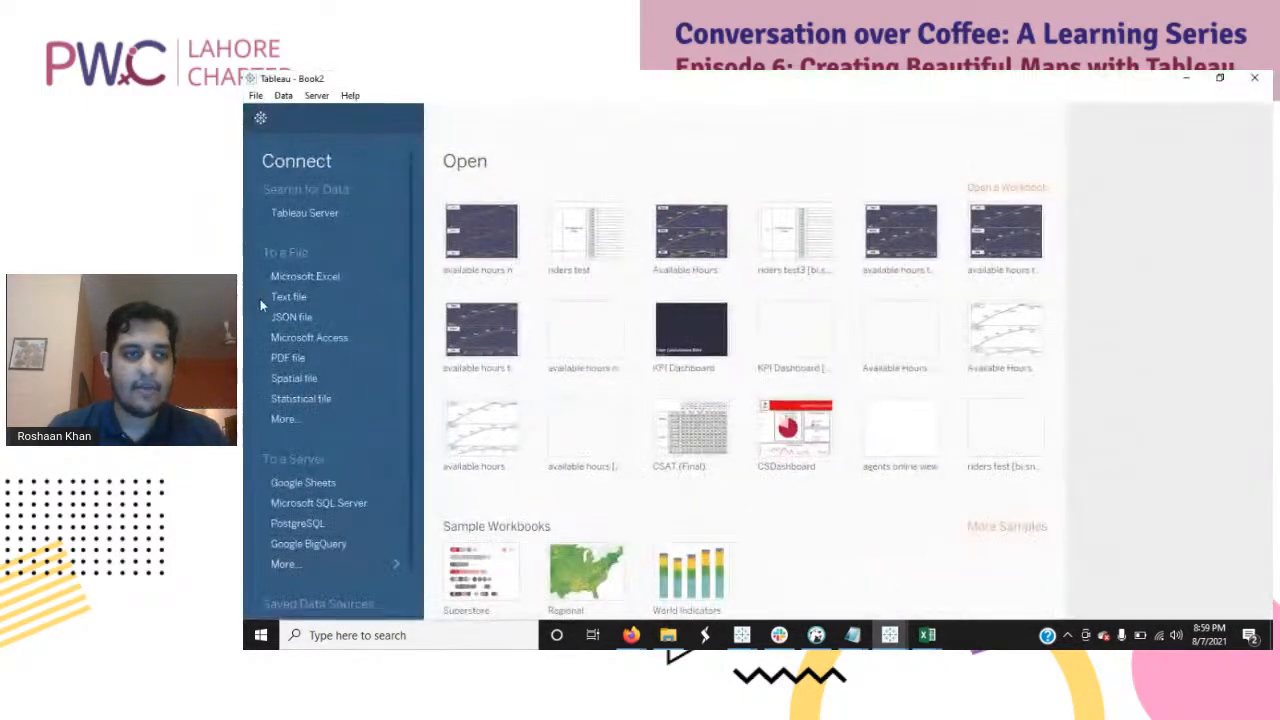
Step: Connect to the Excel workbook Uber Rides - New York in the uber folder within the pwic folder
click(374, 281)
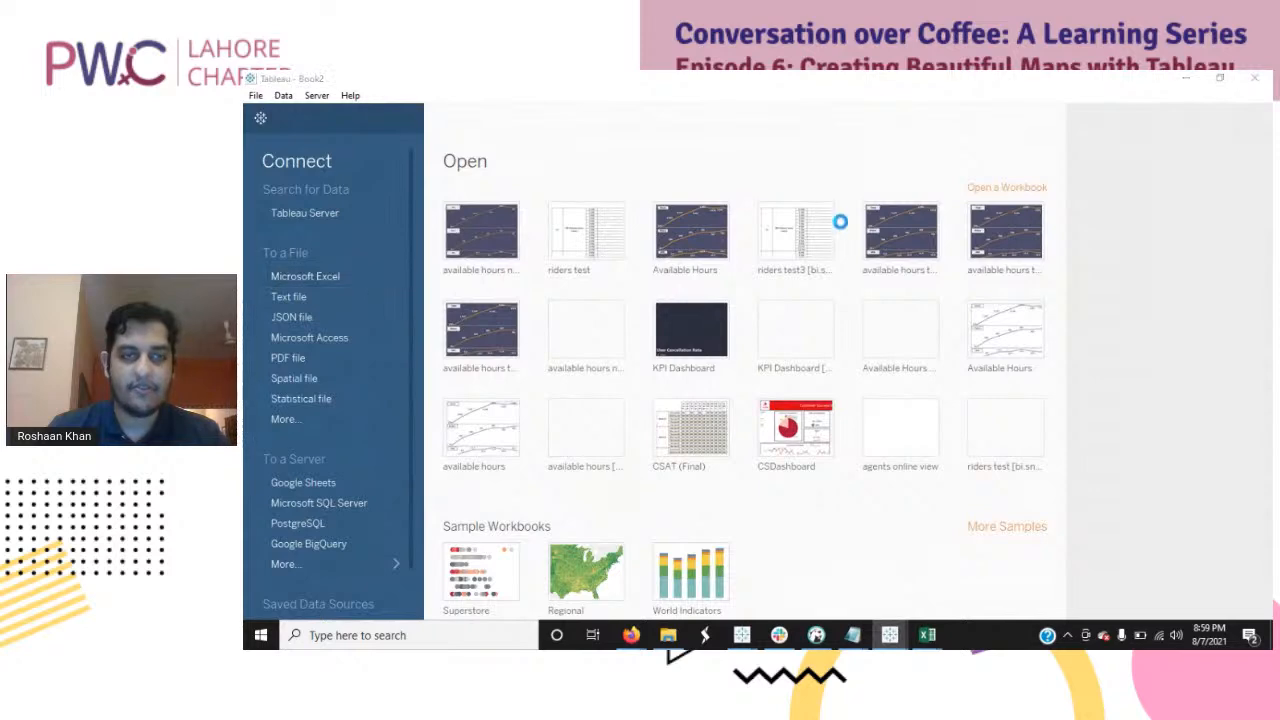
mouse_move(925, 642)
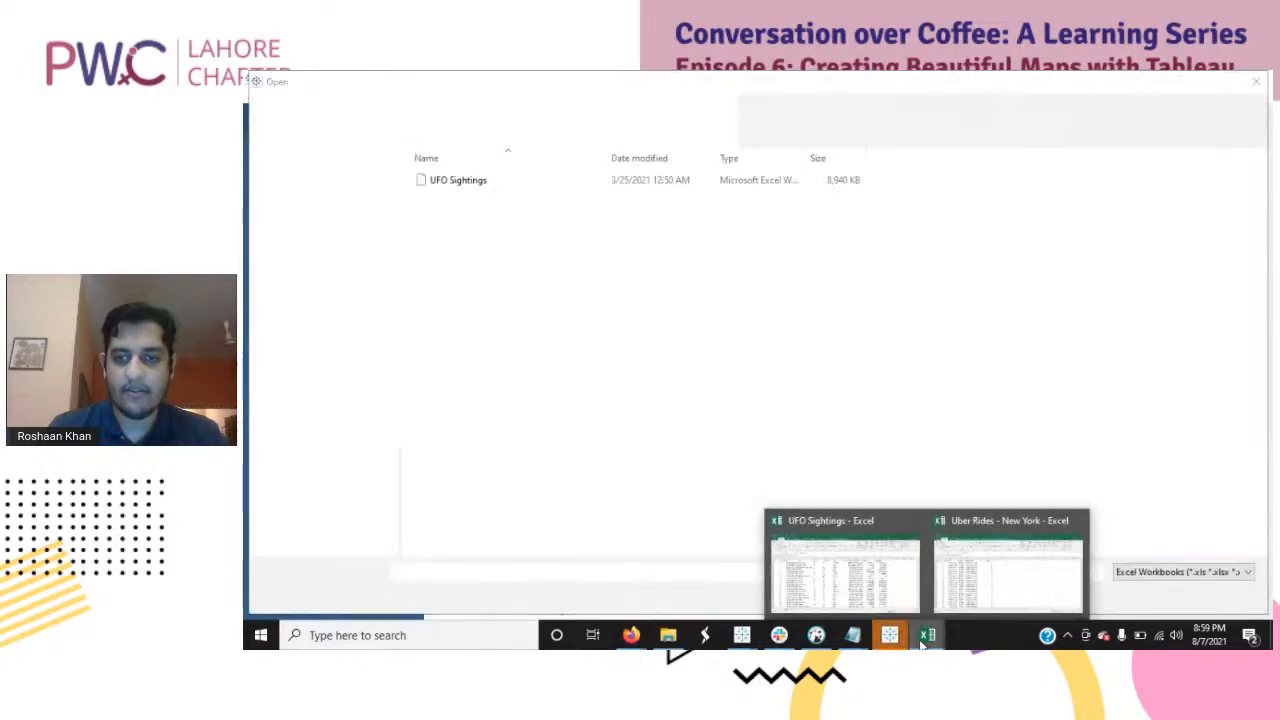
click(1005, 572)
click(1187, 82)
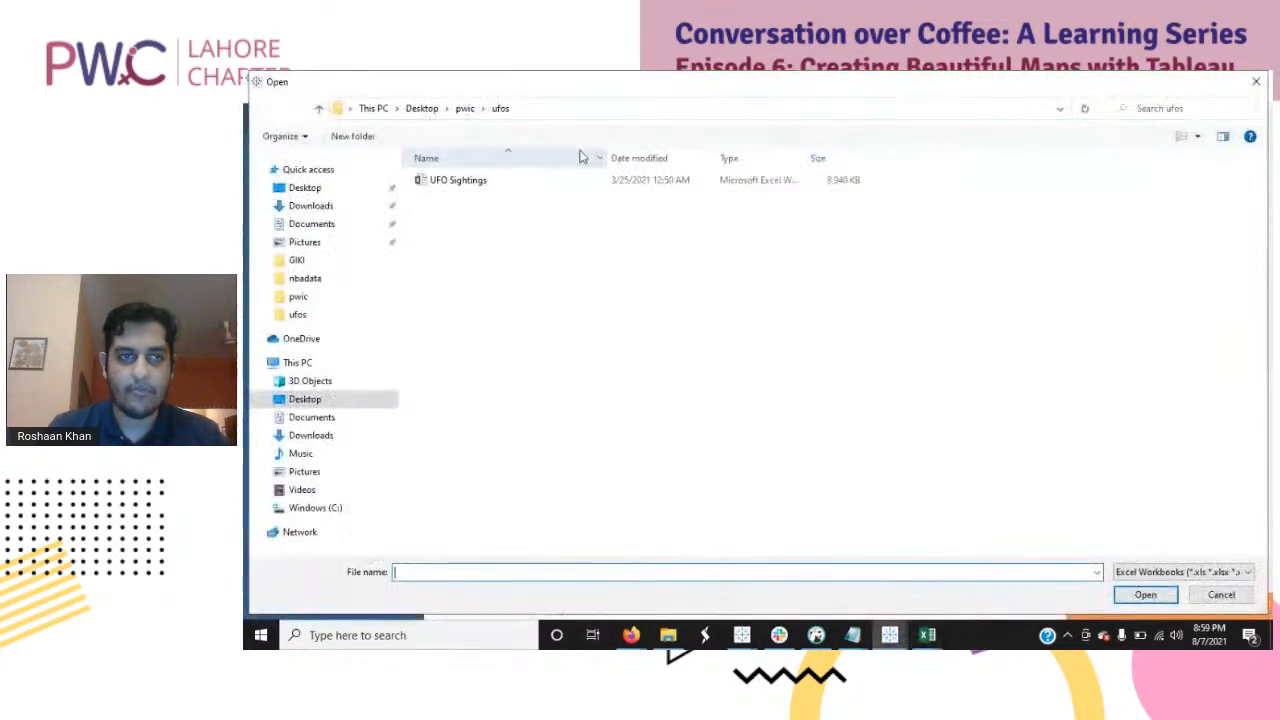
click(322, 296)
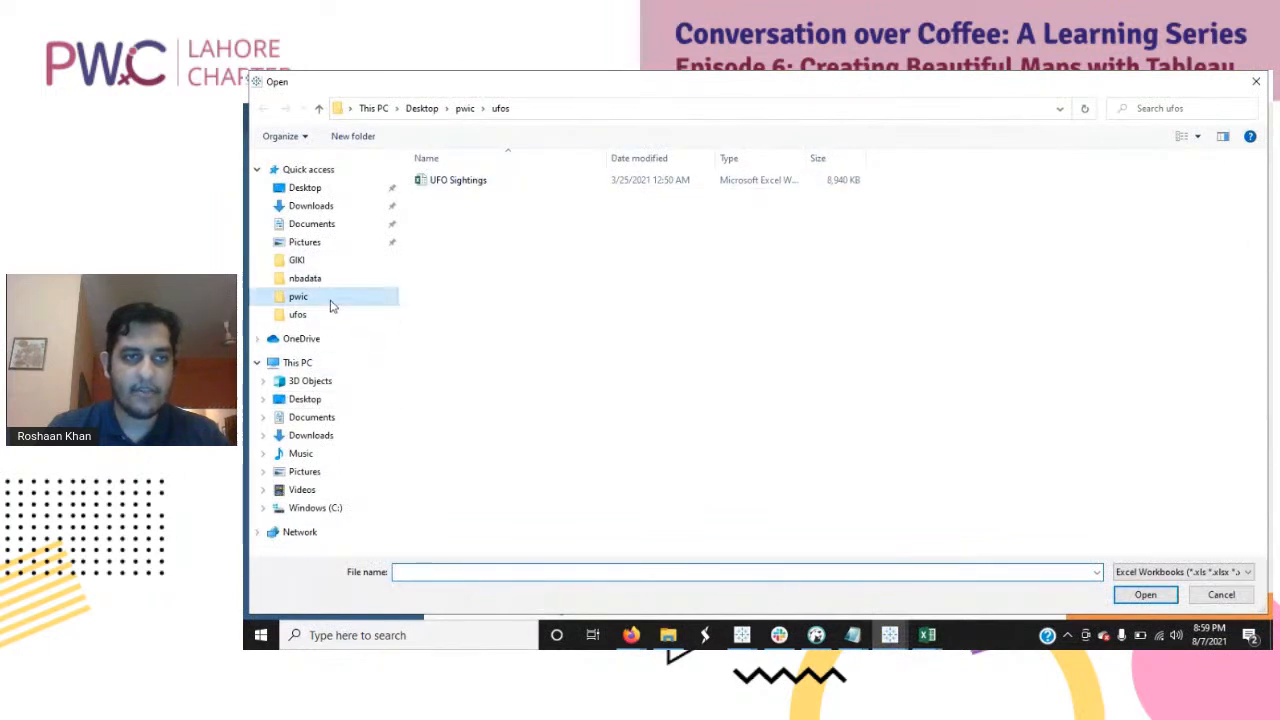
click(502, 200)
double_click(494, 196)
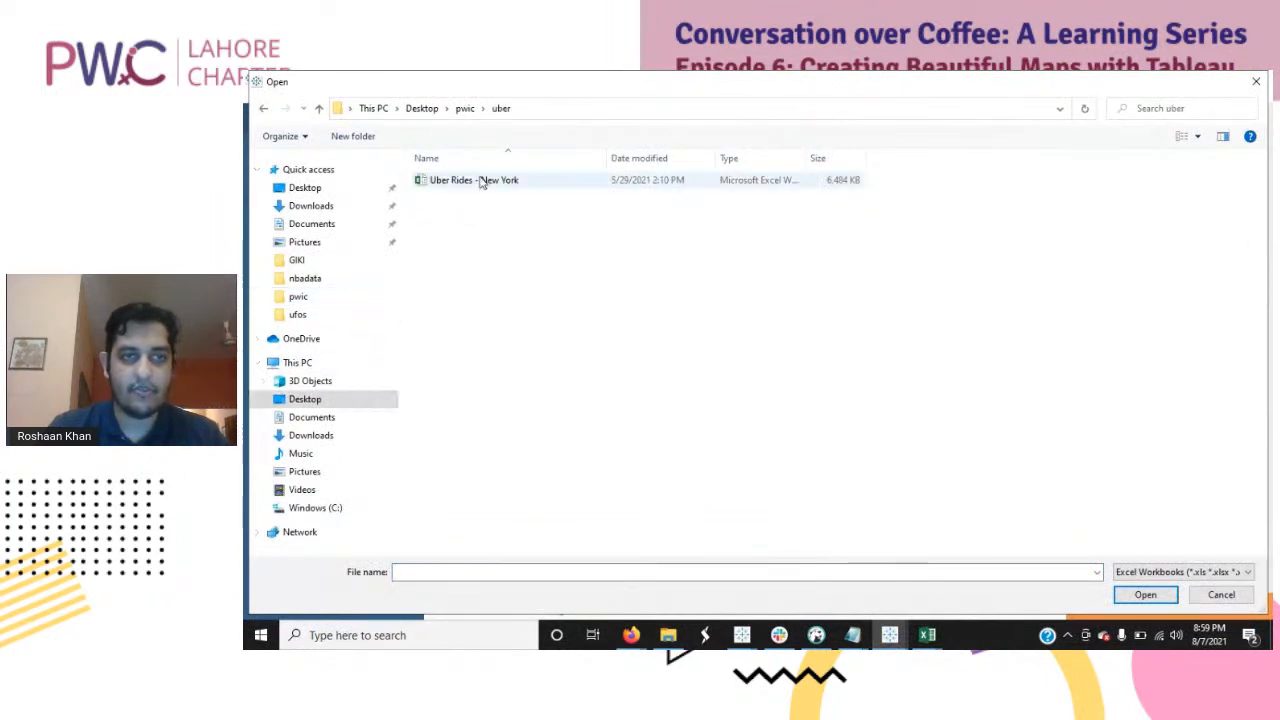
click(480, 180)
click(1146, 595)
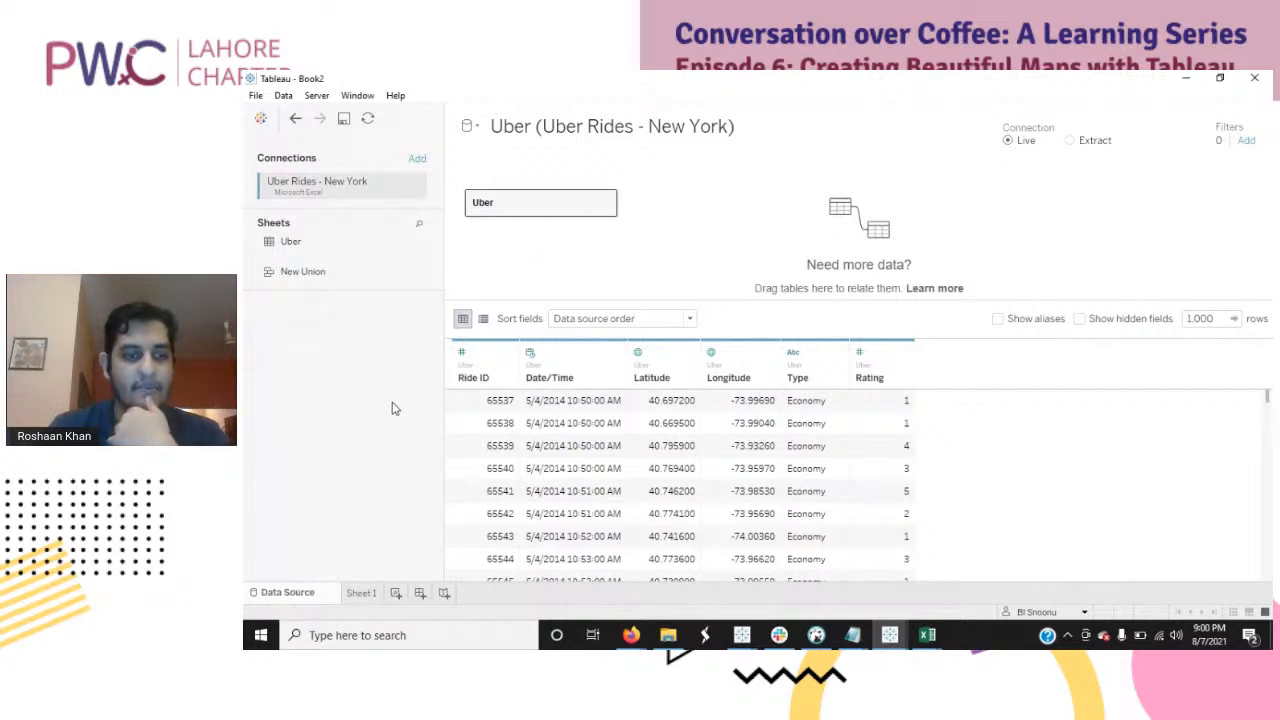
Step: On Sheet 1, build a map from Latitude and Longitude with Ride ID as the mark detail
click(360, 592)
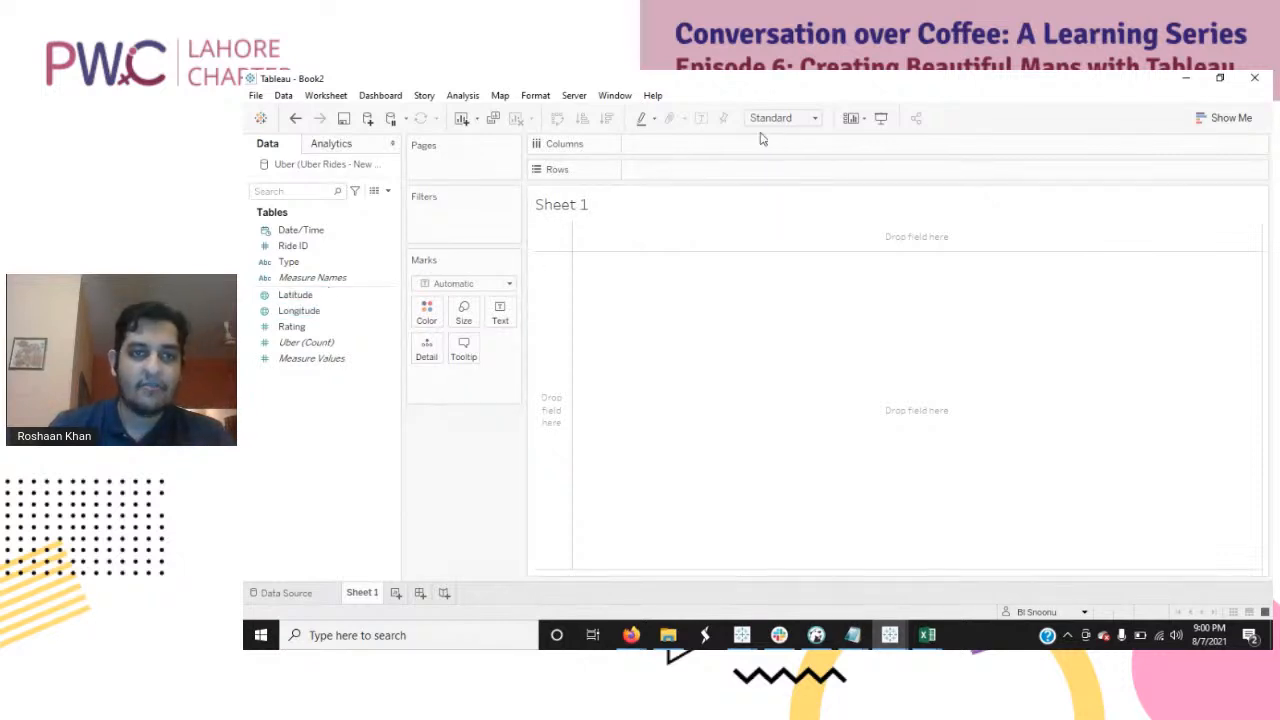
click(300, 295)
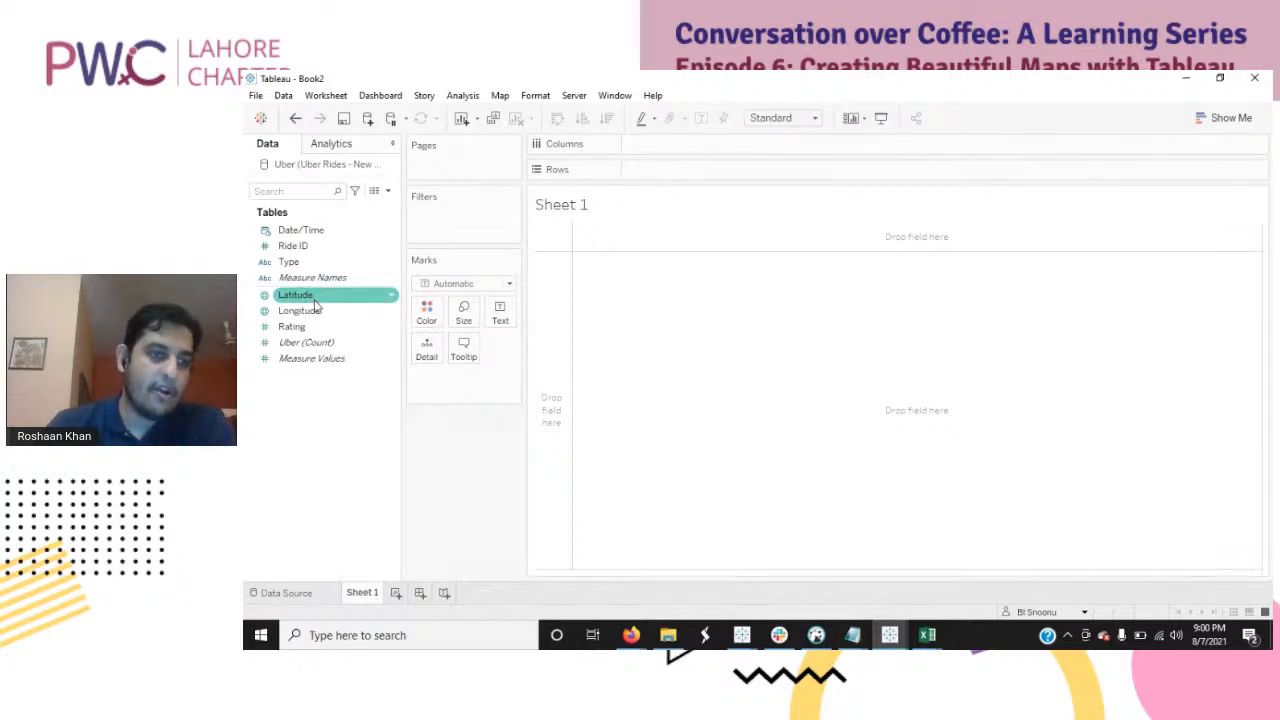
click(316, 299)
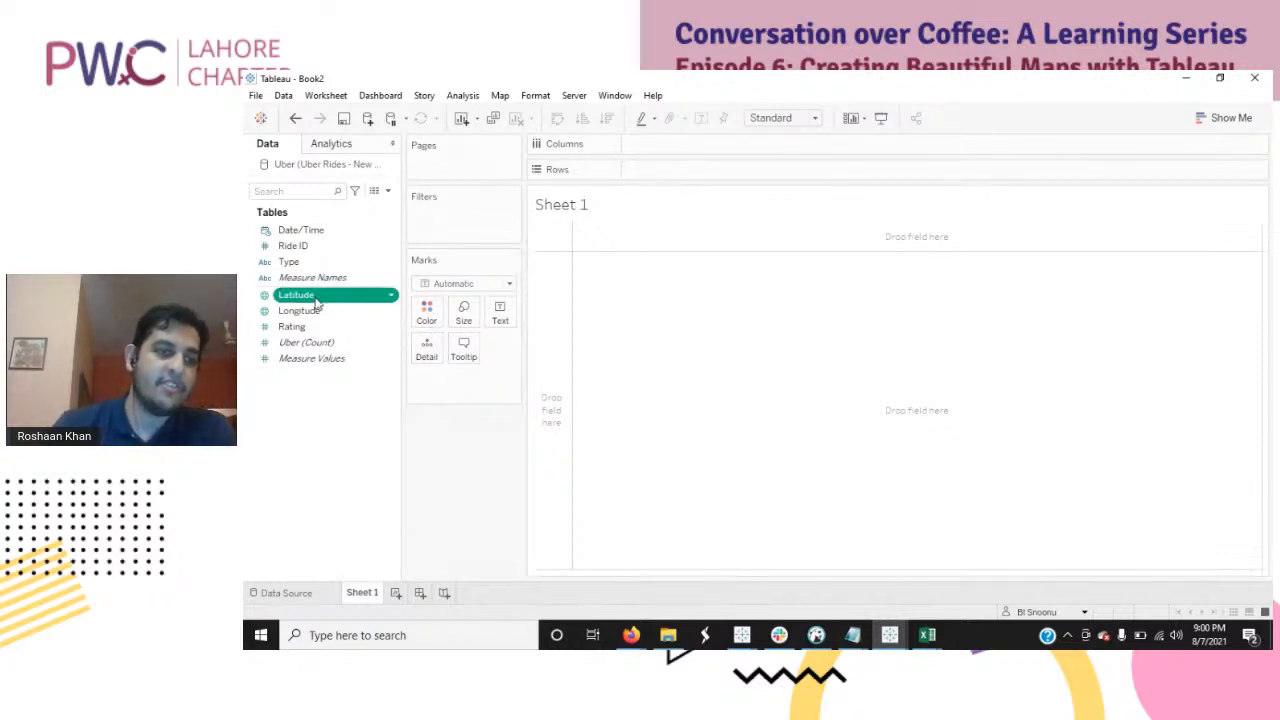
double_click(316, 299)
click(322, 312)
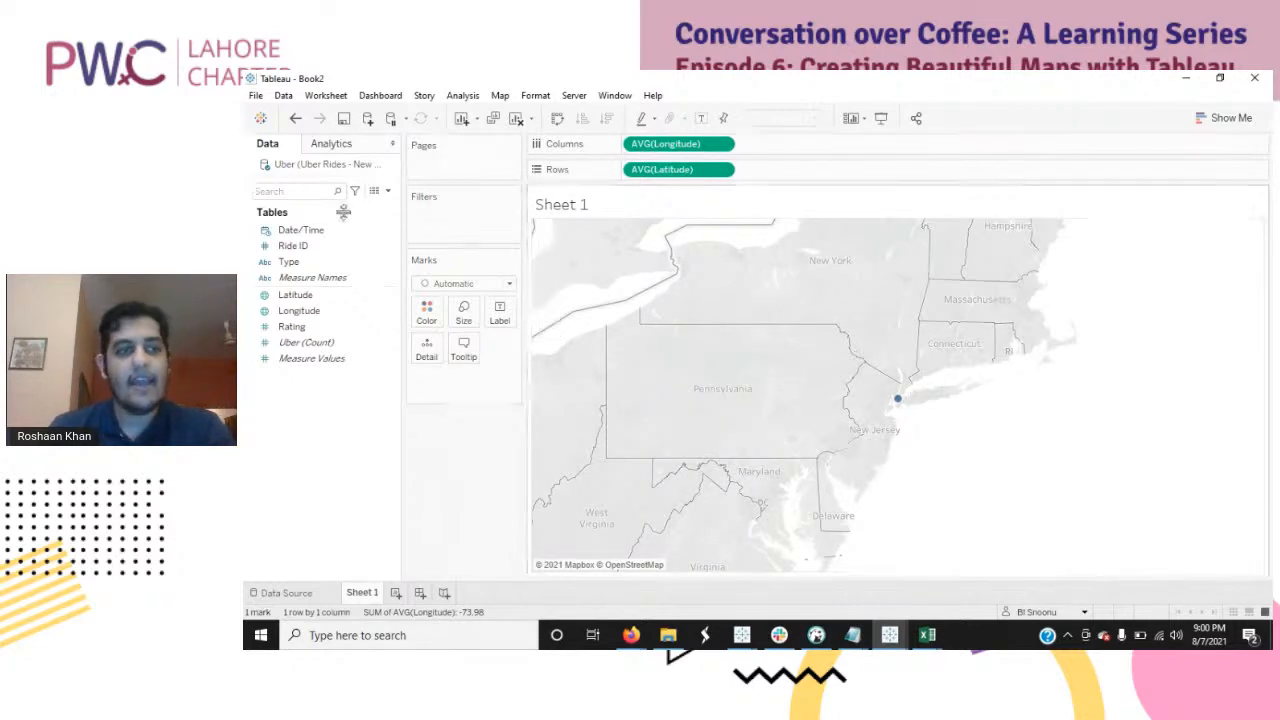
click(338, 250)
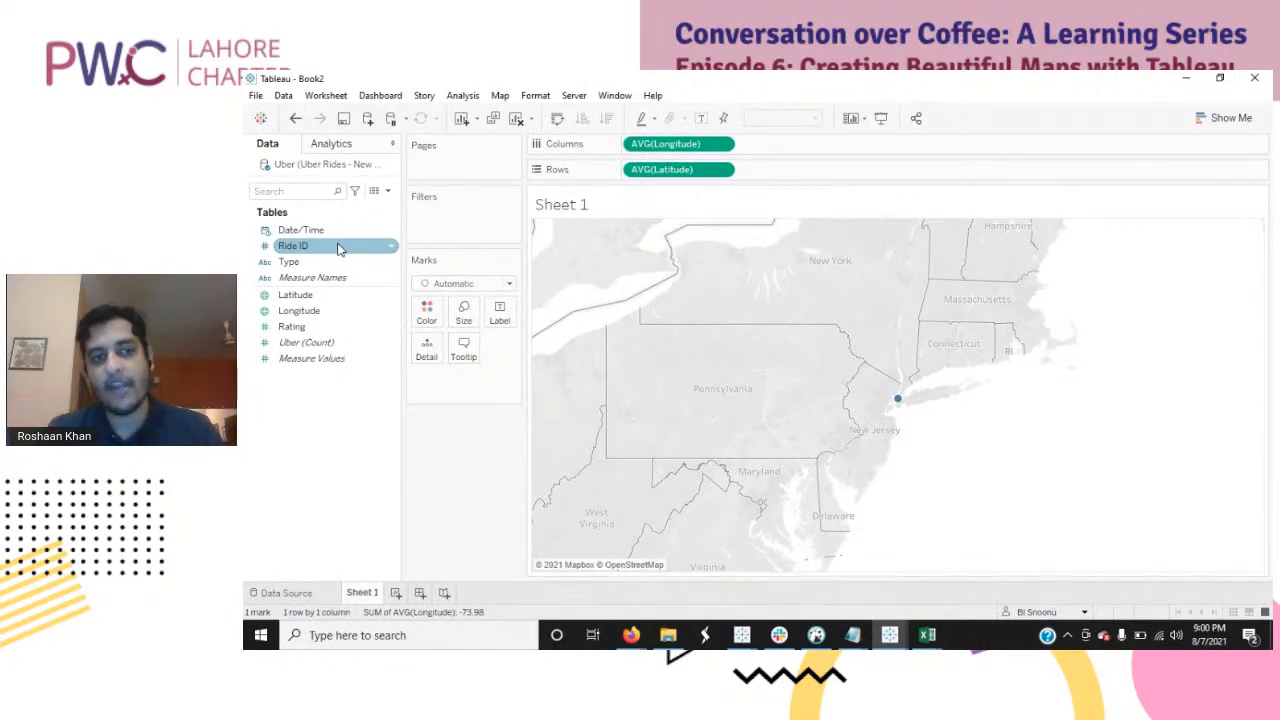
drag(338, 250, 431, 446)
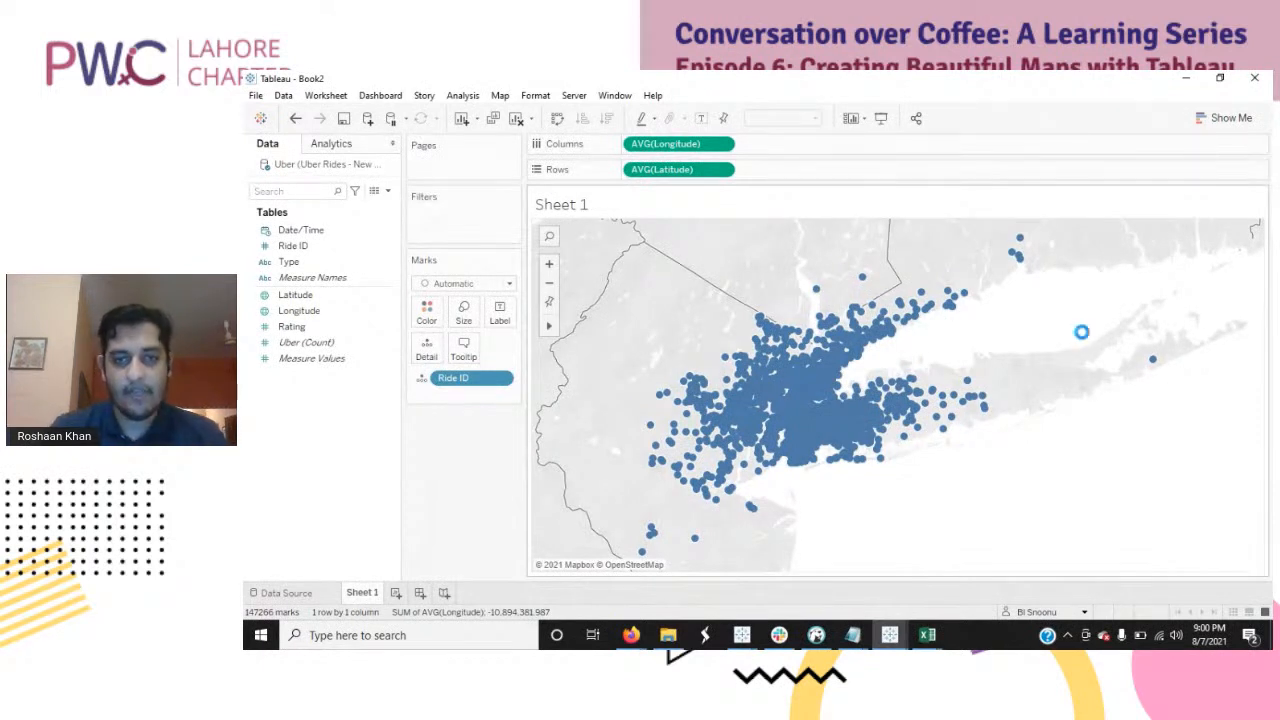
Step: Examine the distribution of the ride points around Manhattan up close on the map
scroll(895, 357, up, 1)
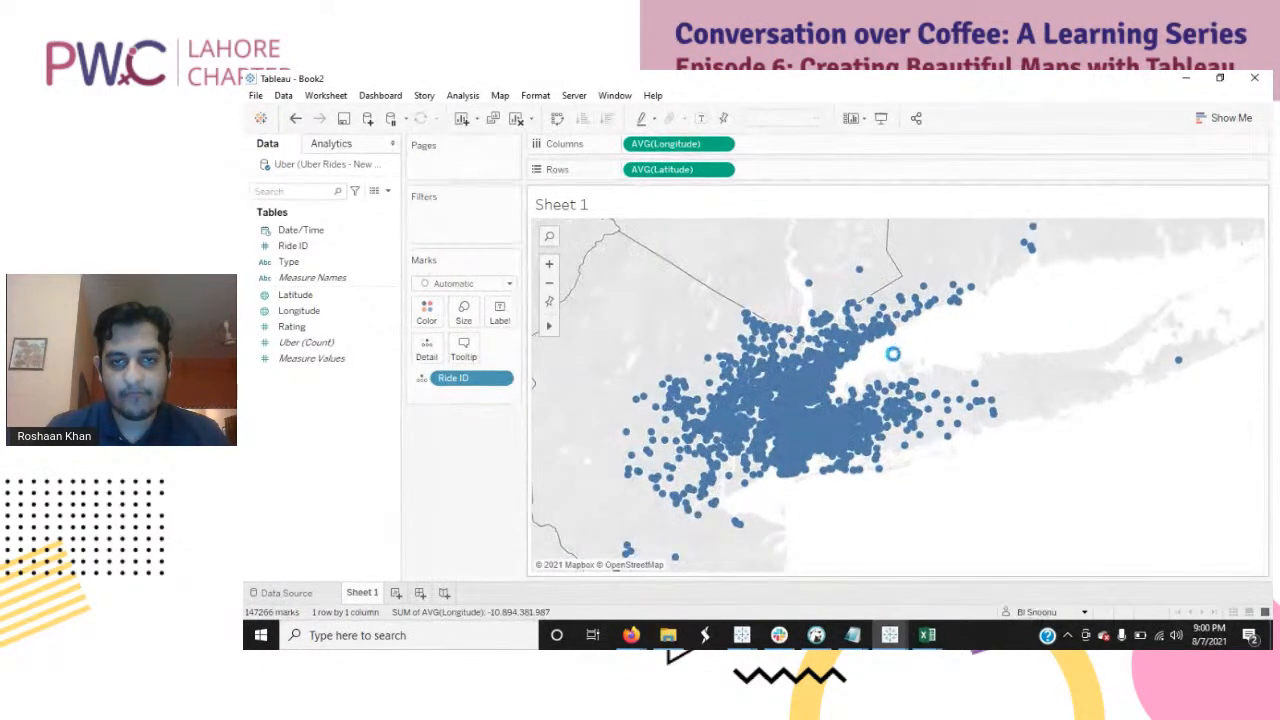
scroll(894, 352, up, 1)
scroll(829, 400, up, 1)
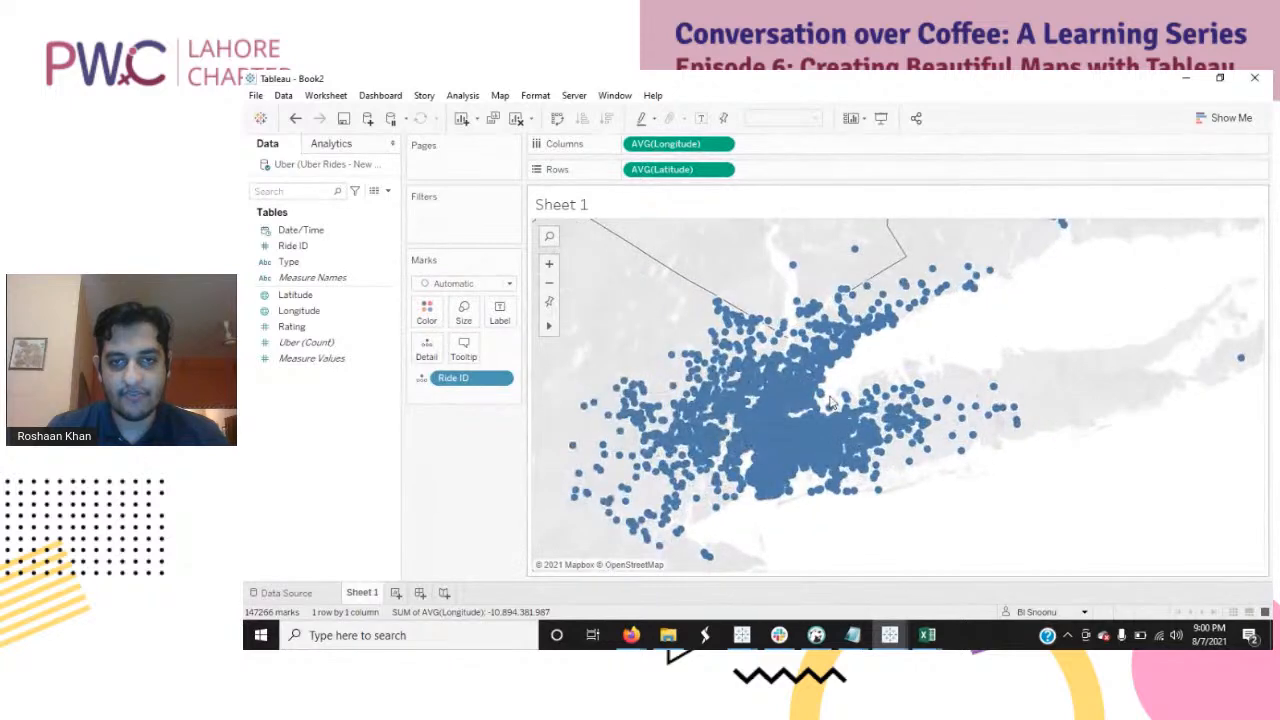
scroll(829, 398, up, 1)
scroll(829, 398, up, 1)
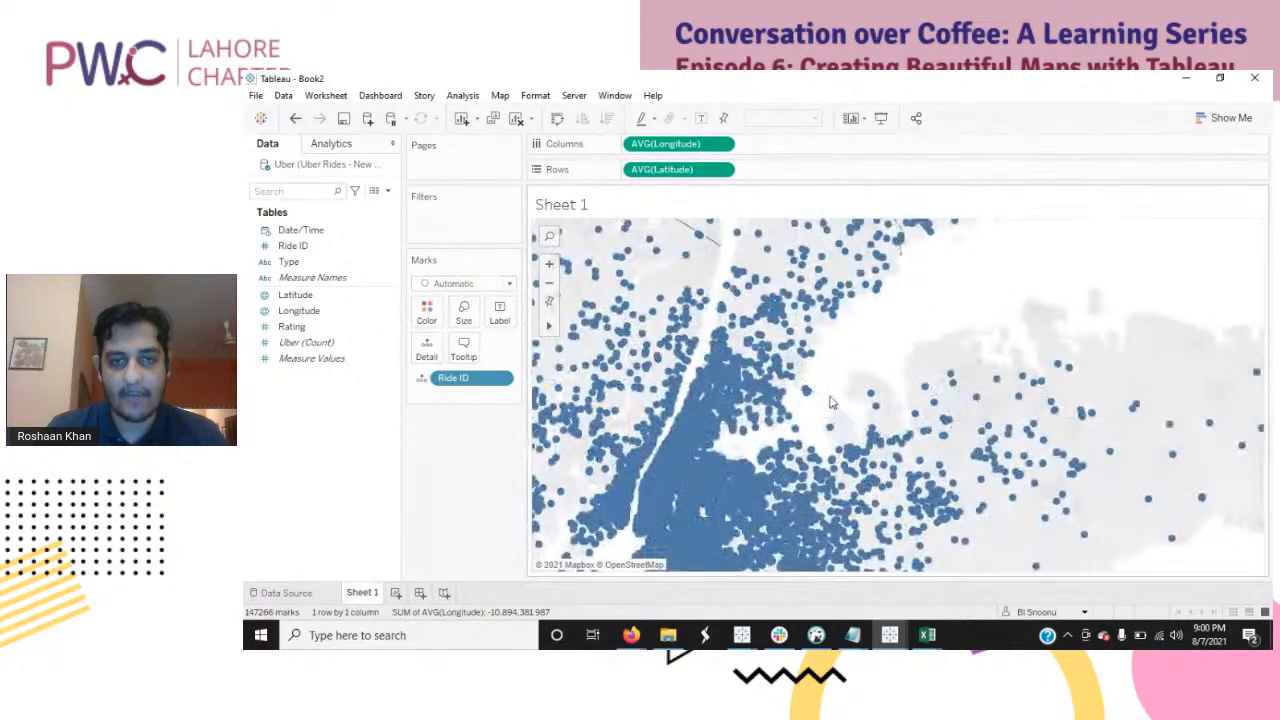
scroll(831, 401, up, 1)
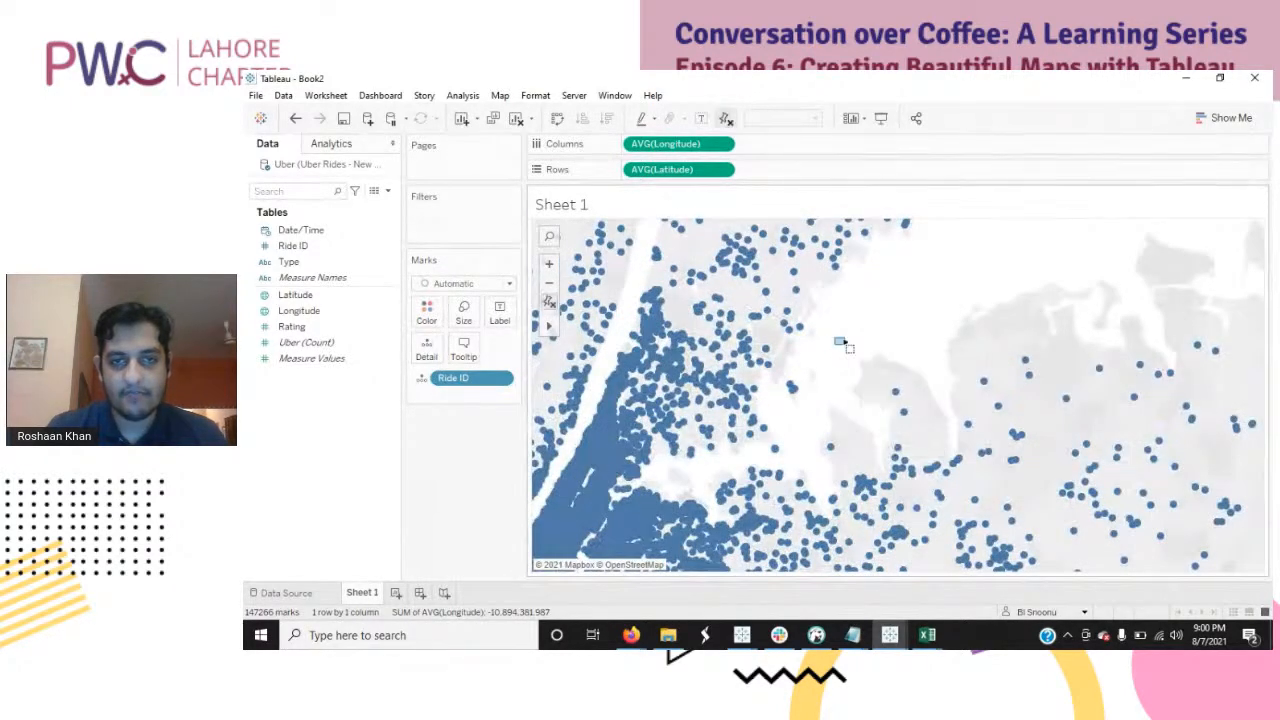
drag(836, 345, 900, 306)
mouse_move(549, 325)
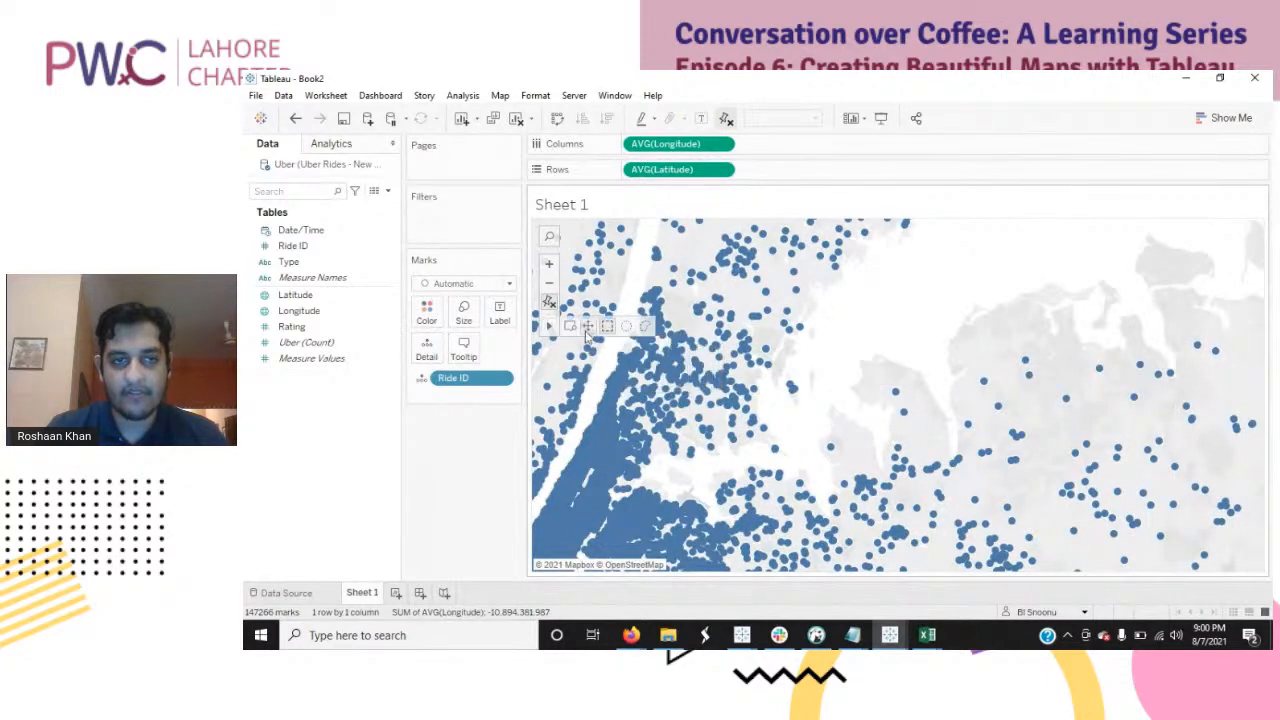
click(588, 328)
drag(925, 308, 1023, 247)
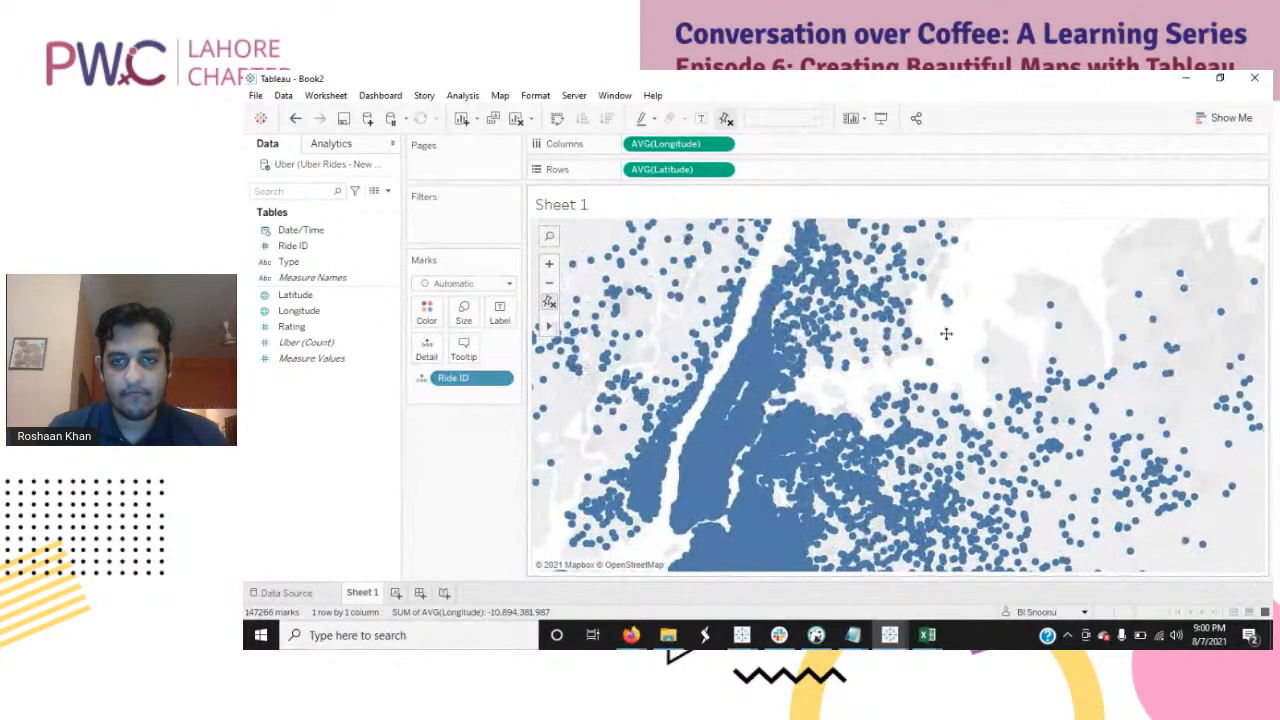
drag(947, 334, 1025, 277)
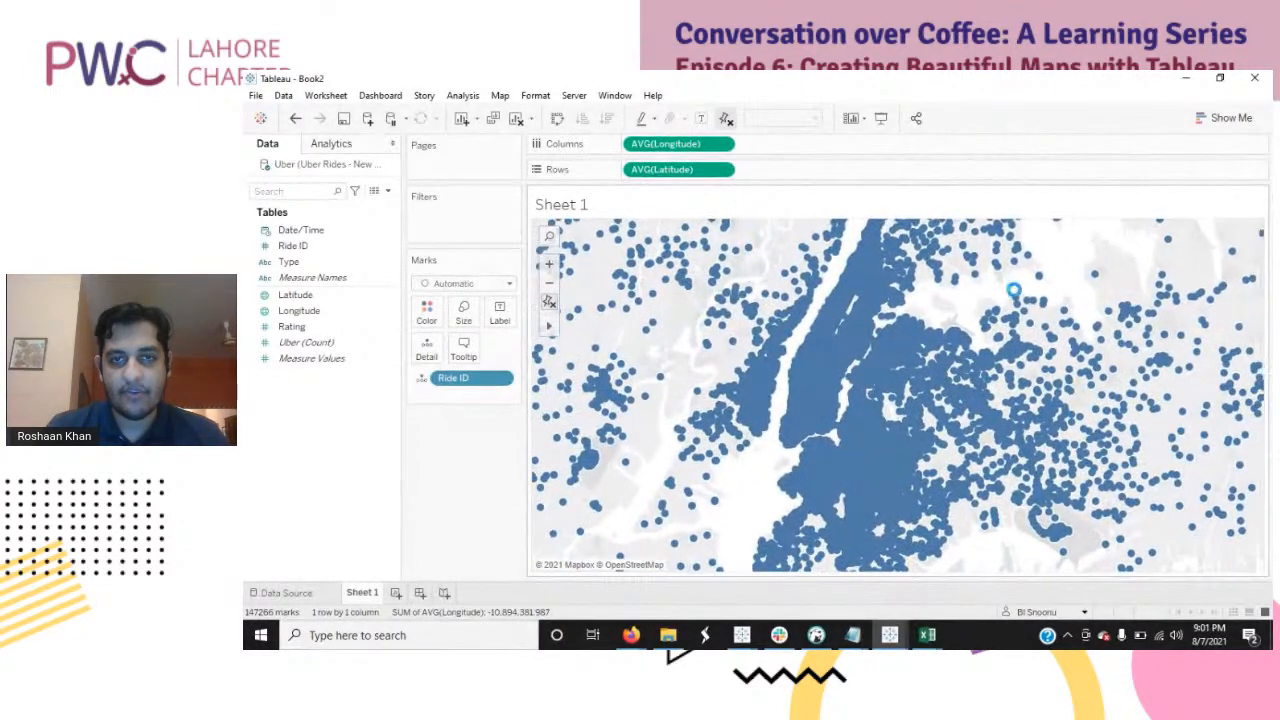
Step: Change the map's background style to Satellite in the map layer settings
click(500, 95)
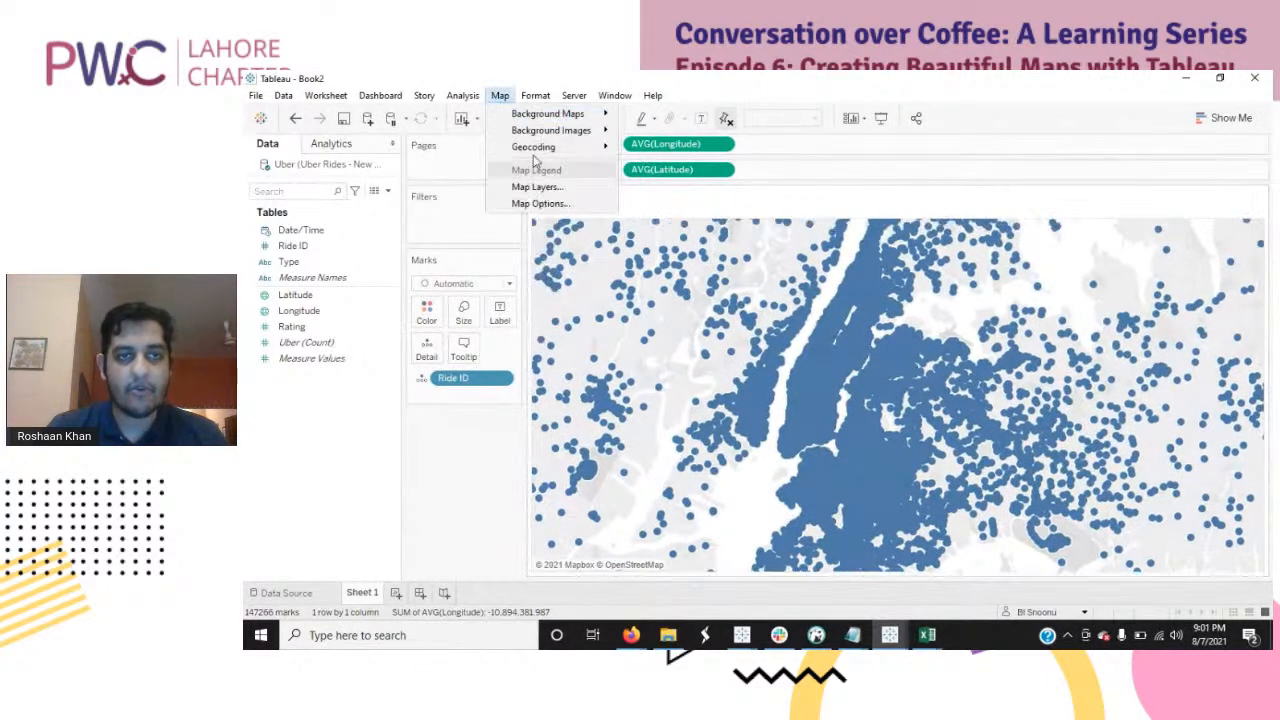
click(537, 186)
click(343, 196)
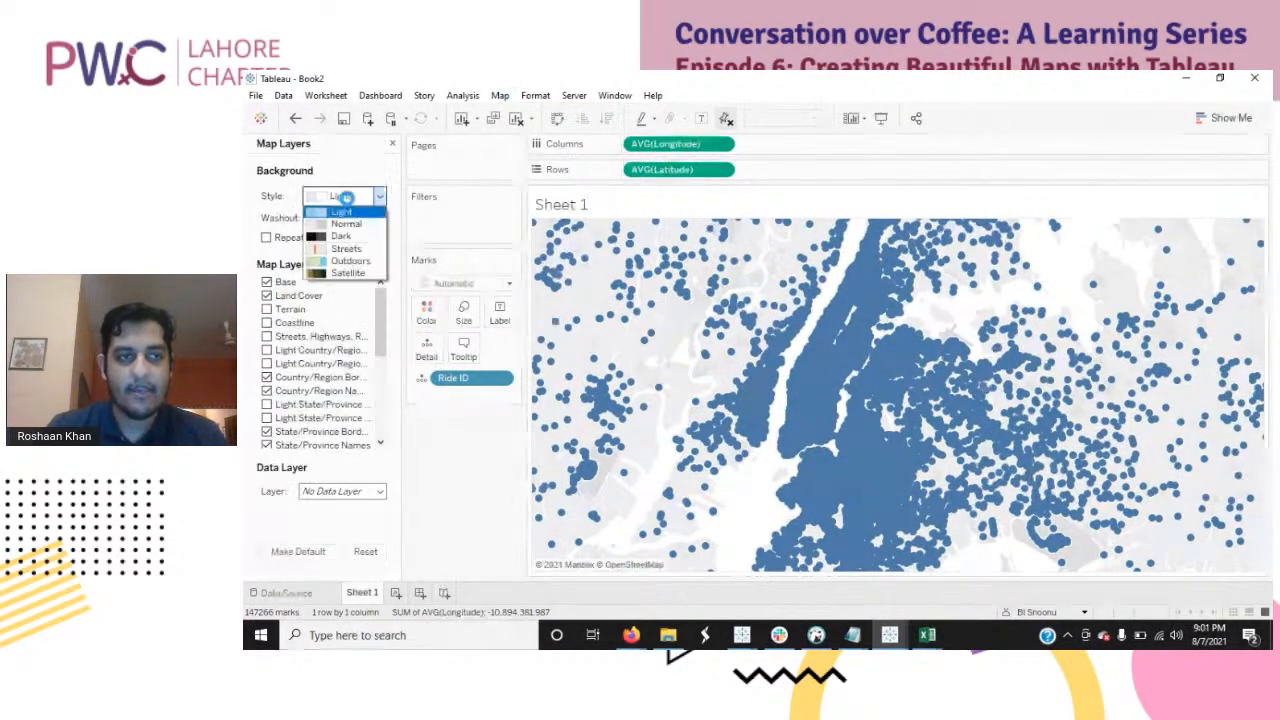
click(348, 272)
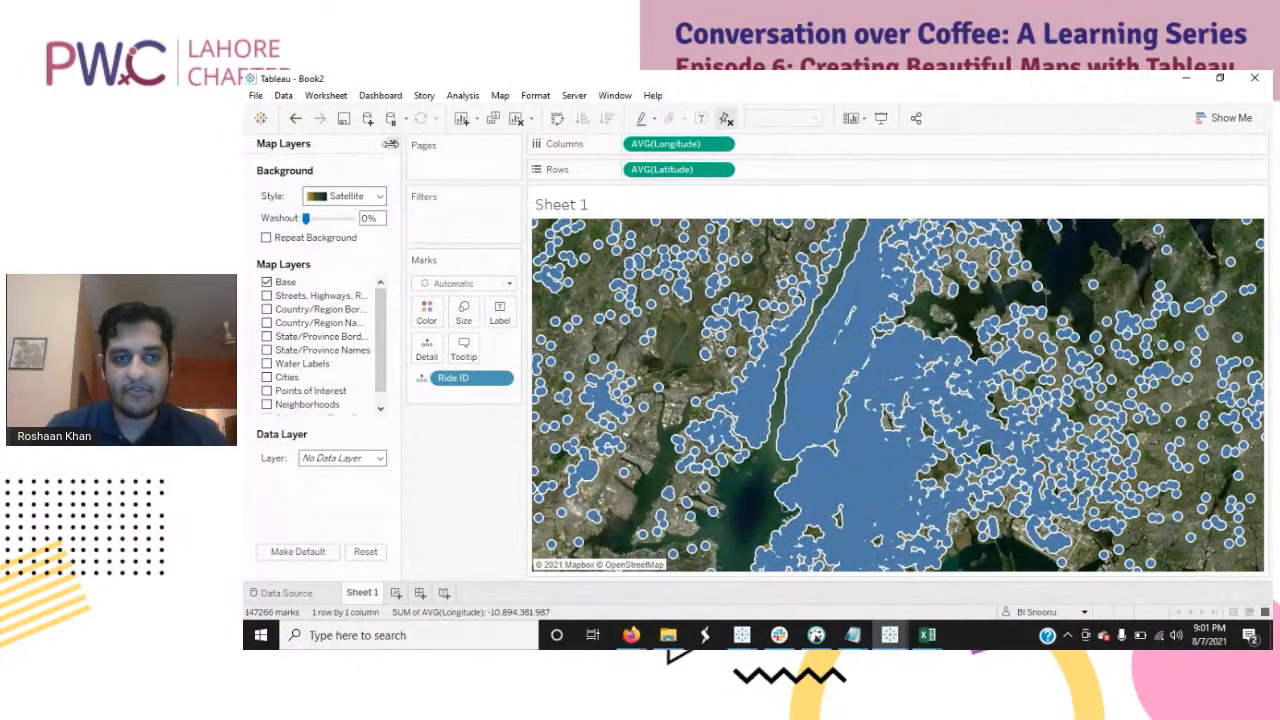
click(394, 145)
Step: Shrink the ride marks to nearly the smallest size and inspect the points over Manhattan
drag(489, 347, 465, 347)
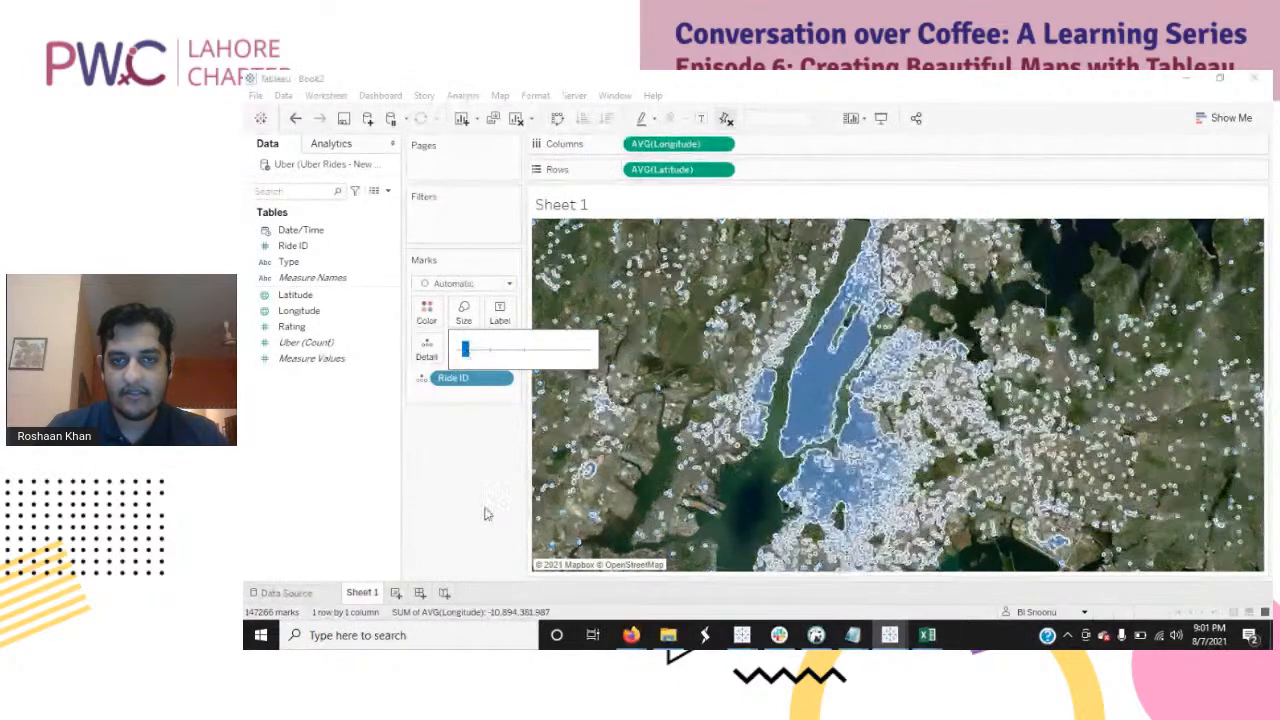
click(476, 487)
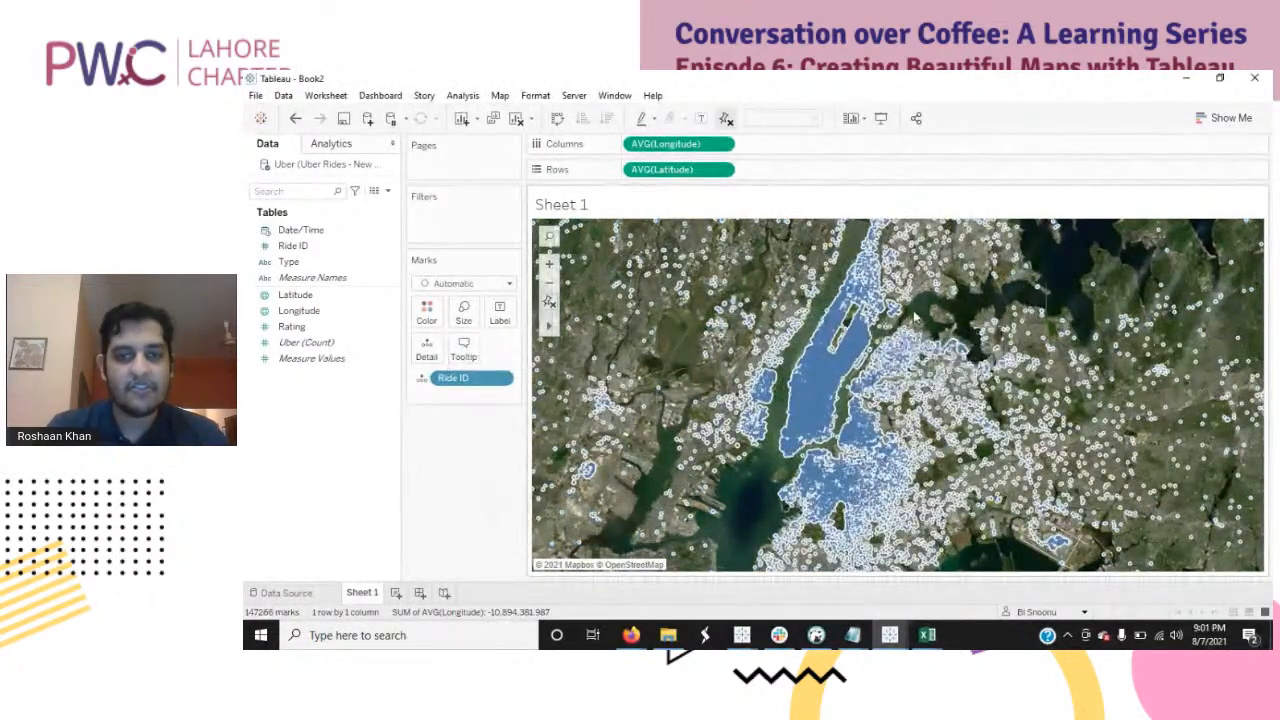
mouse_move(860, 316)
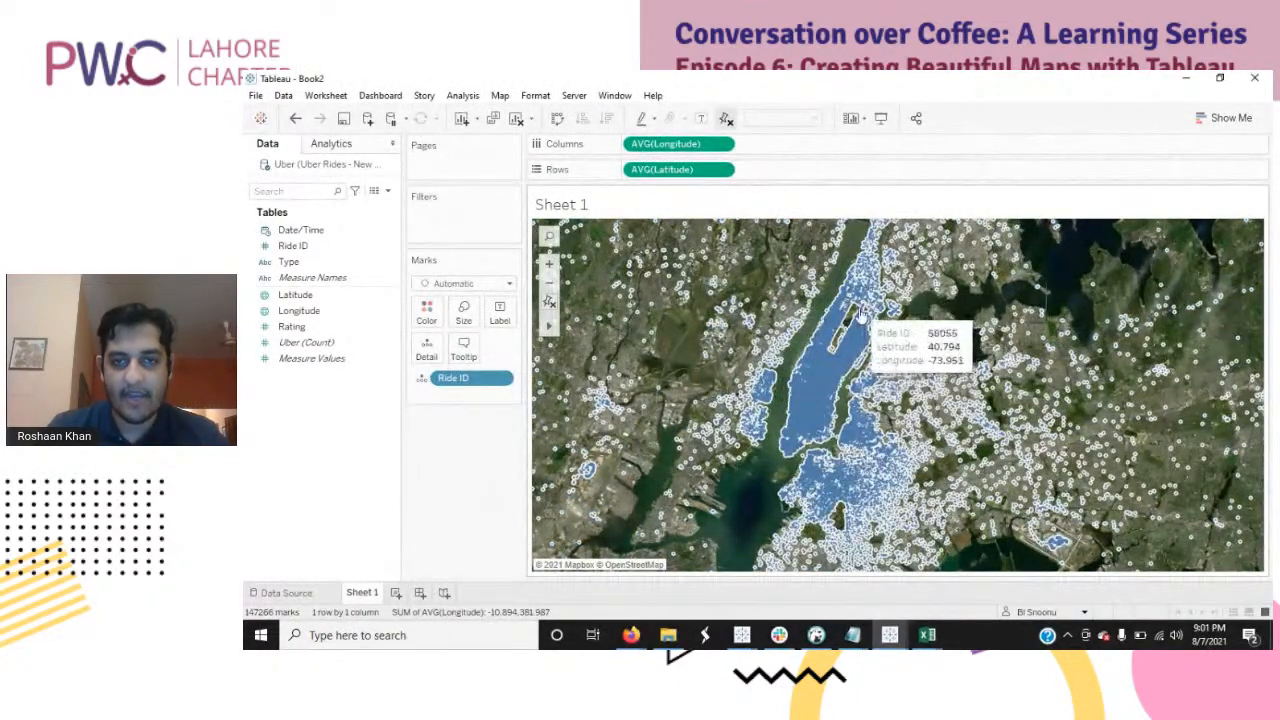
scroll(835, 352, up, 2)
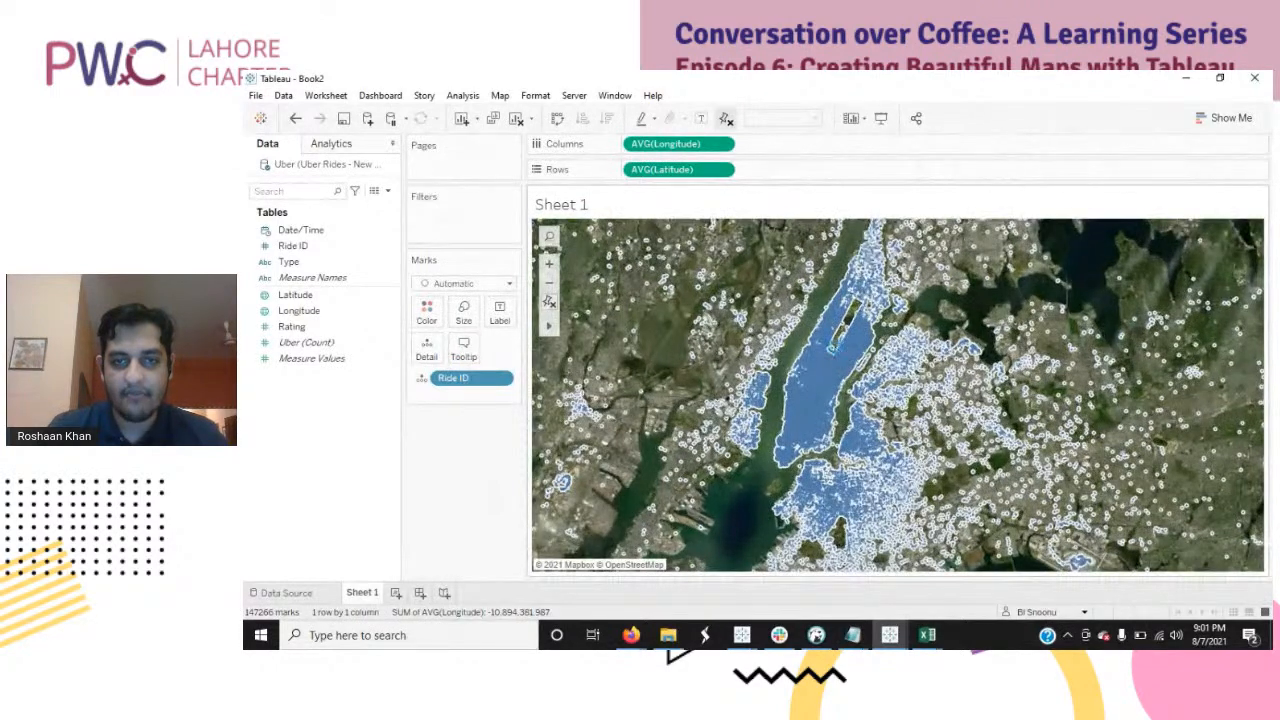
scroll(835, 352, up, 3)
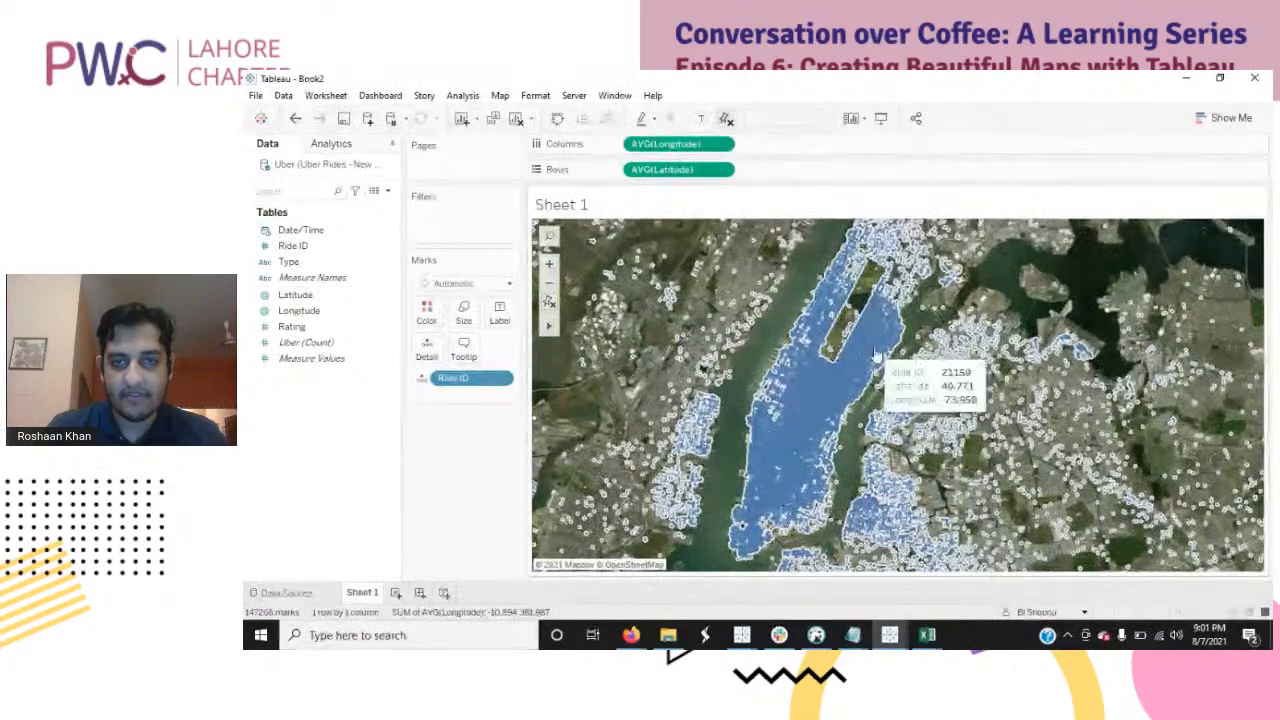
scroll(922, 320, up, 1)
drag(922, 319, 945, 274)
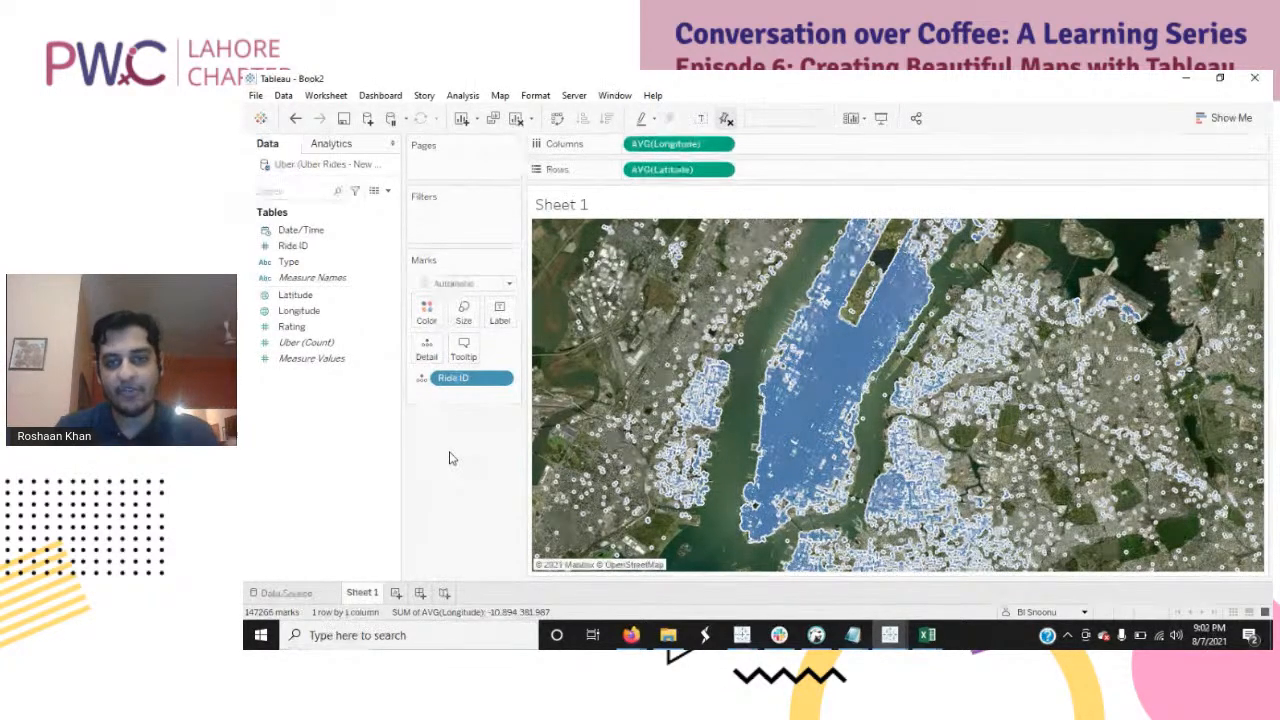
Step: Page the map by Date/Time at the full-date Day level, giving one page per calendar day
click(310, 230)
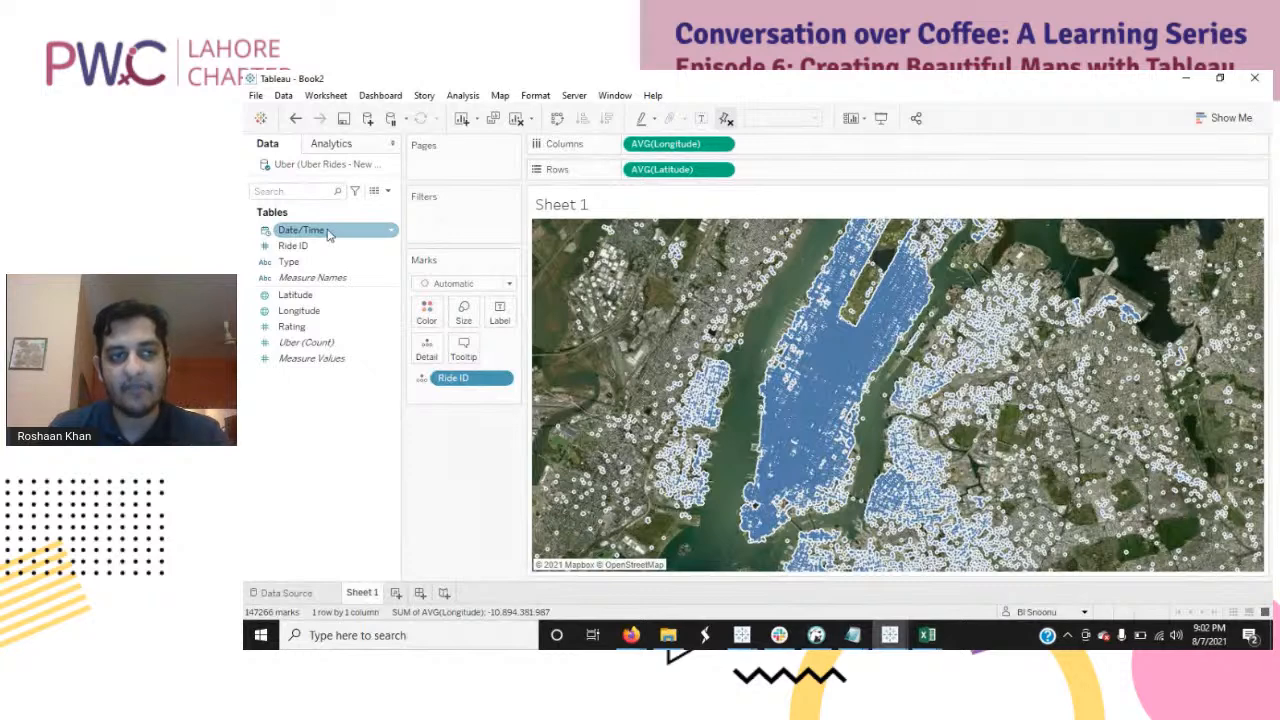
drag(328, 233, 427, 176)
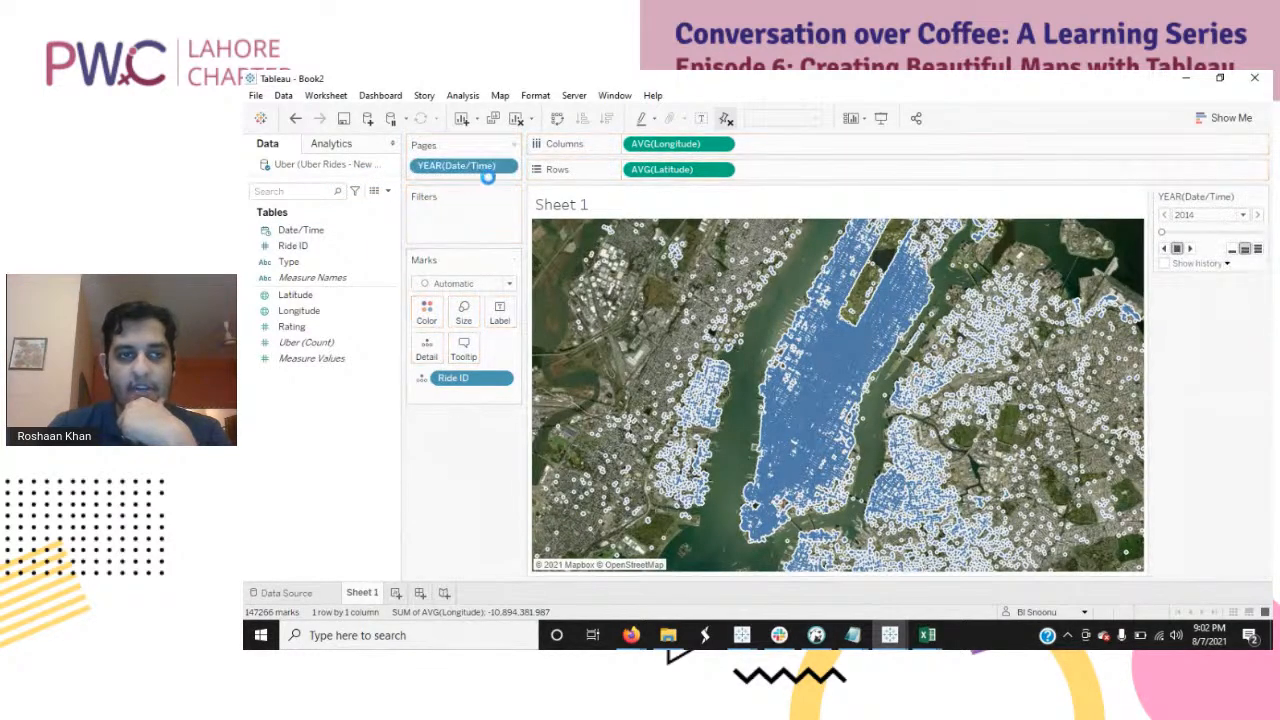
click(506, 167)
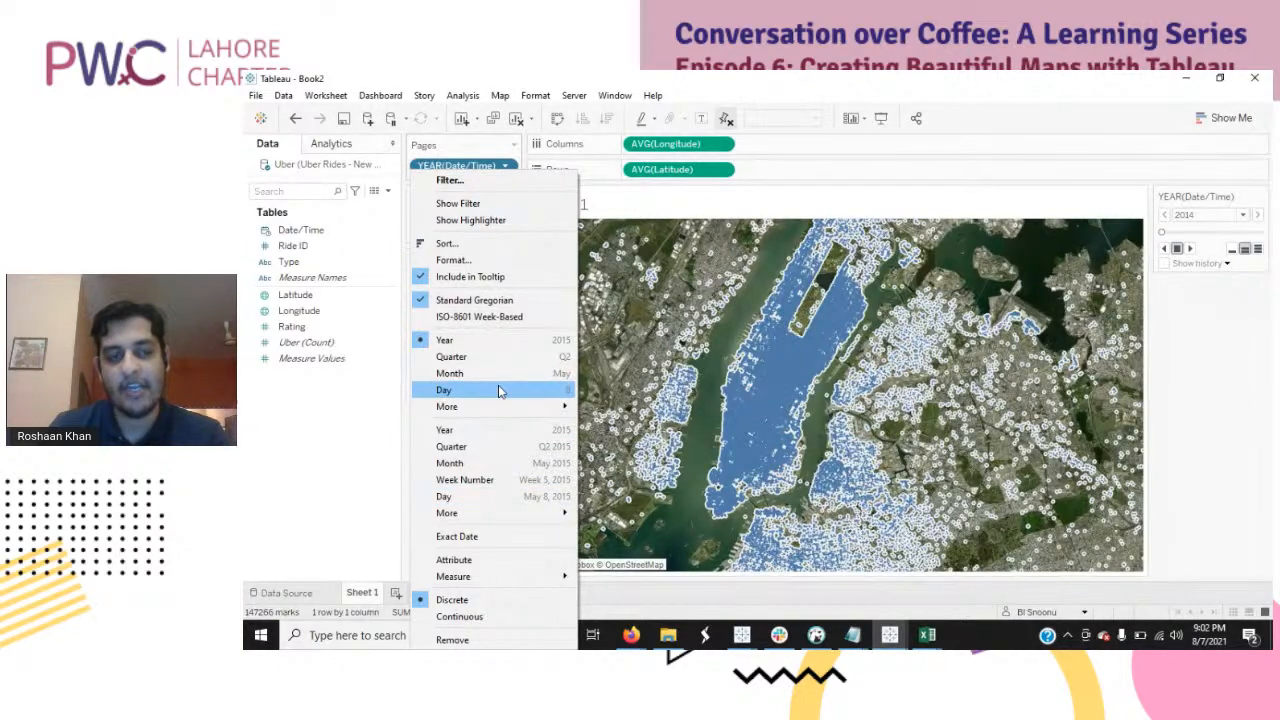
click(520, 498)
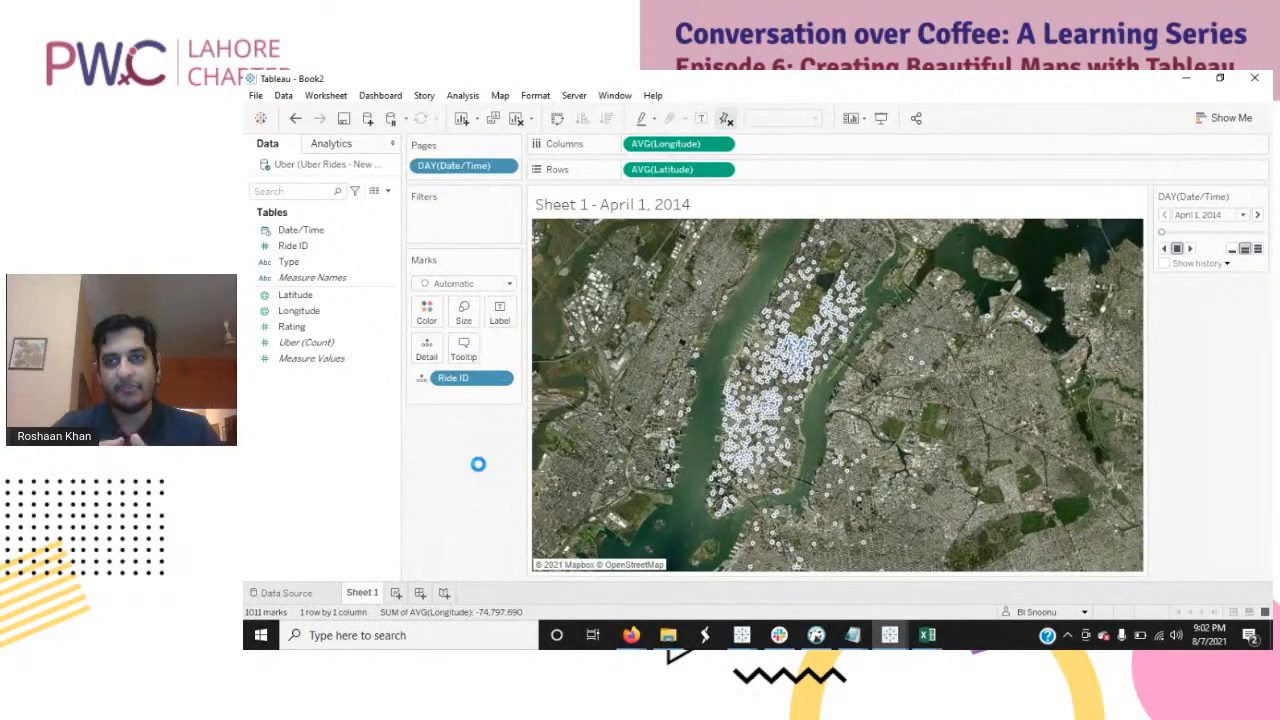
Step: Play the daily ride pages from April 1, 2014 at the fastest speed in presentation mode
click(1230, 216)
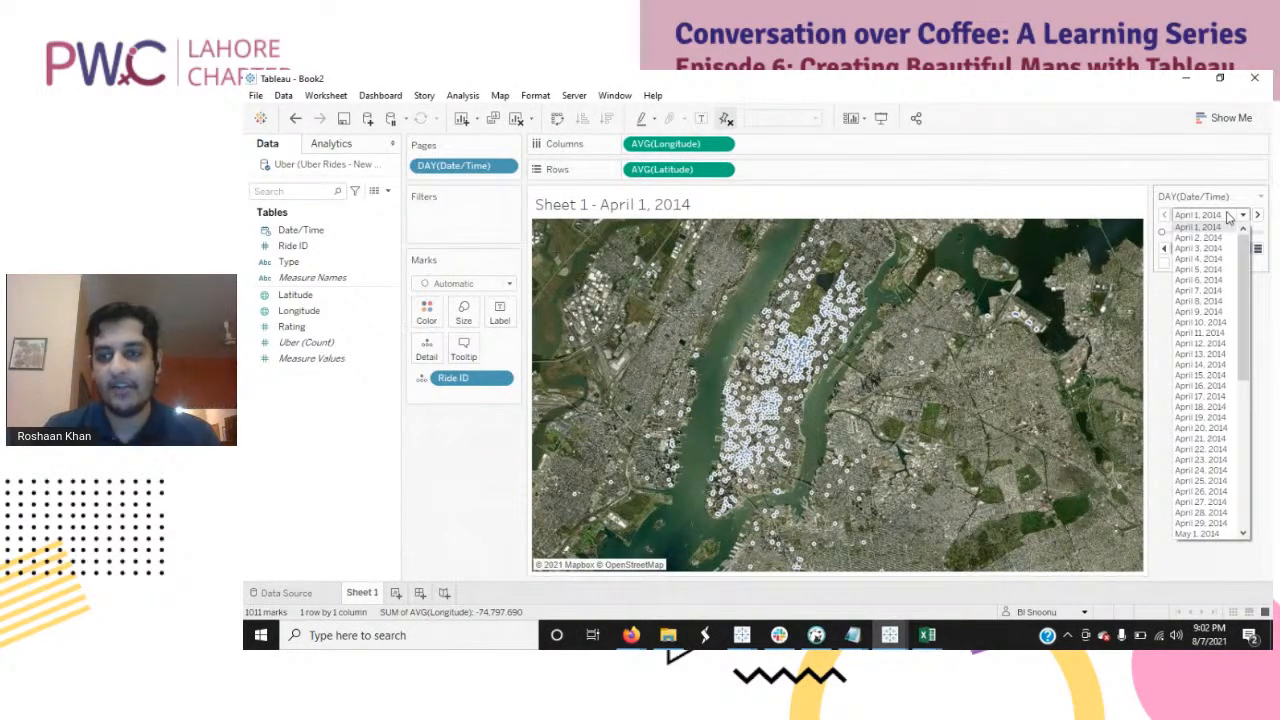
click(1154, 360)
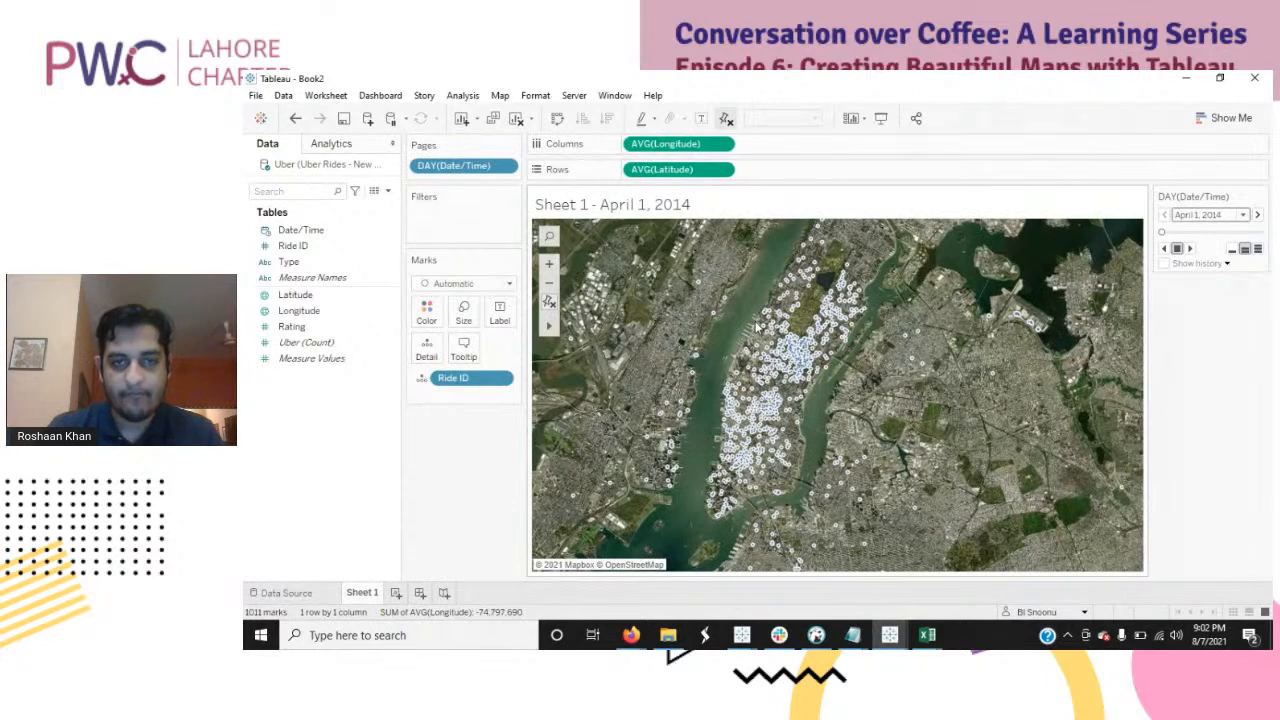
scroll(757, 325, up, 1)
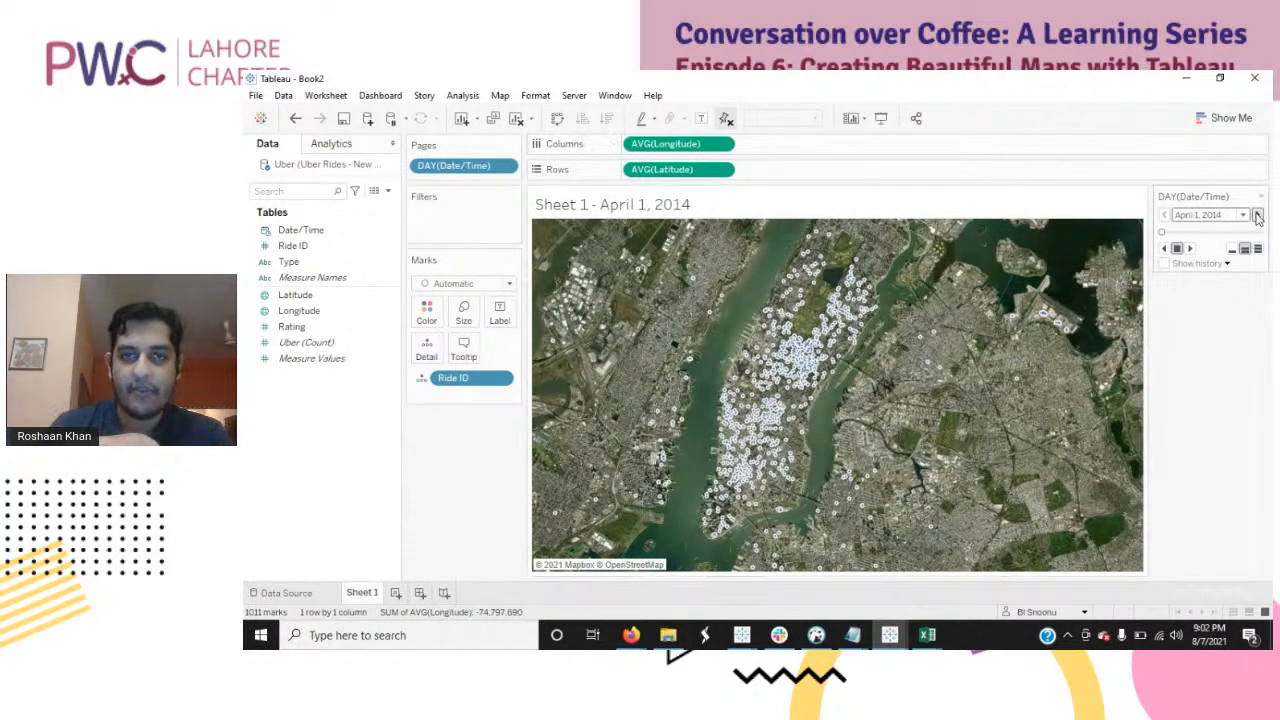
click(881, 118)
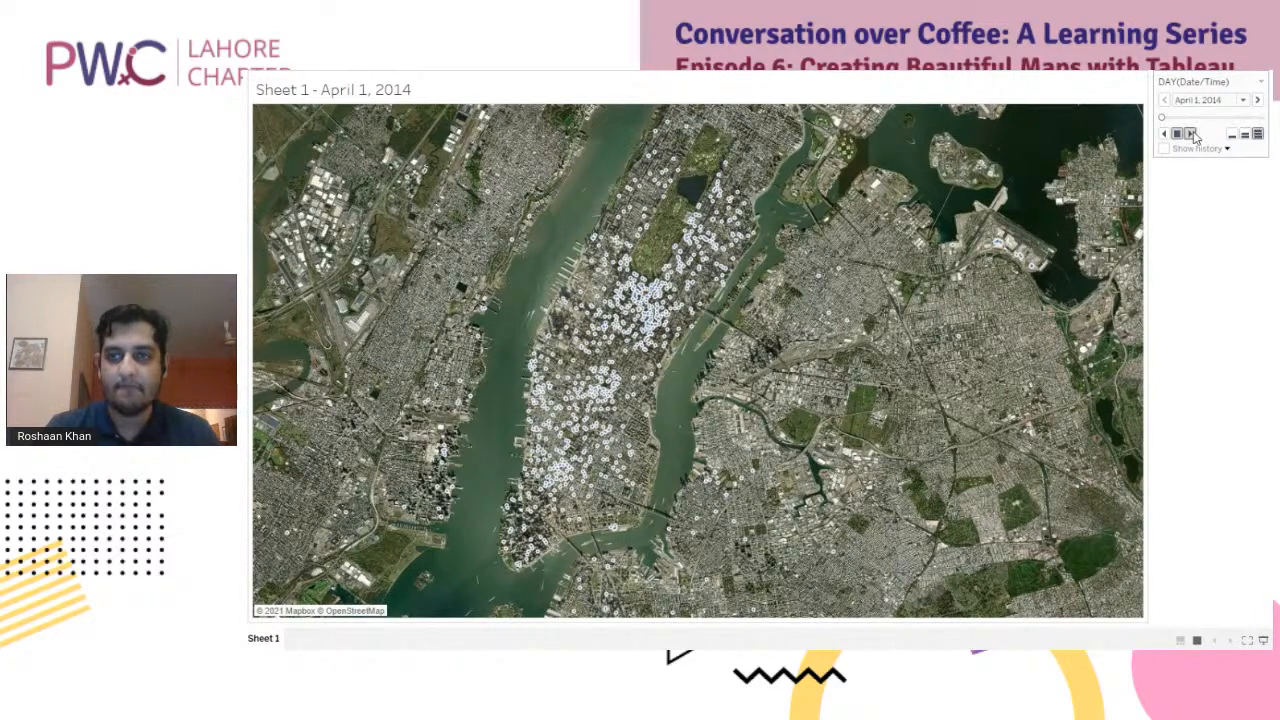
click(1189, 133)
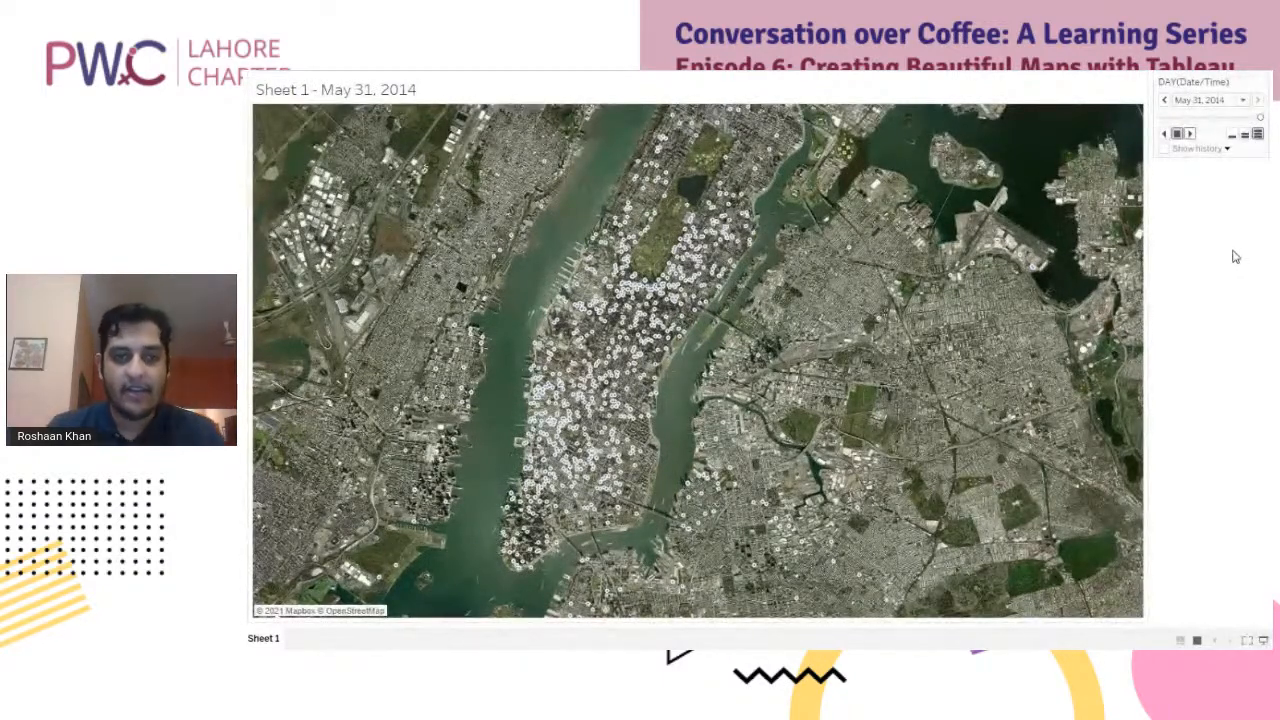
key(Escape)
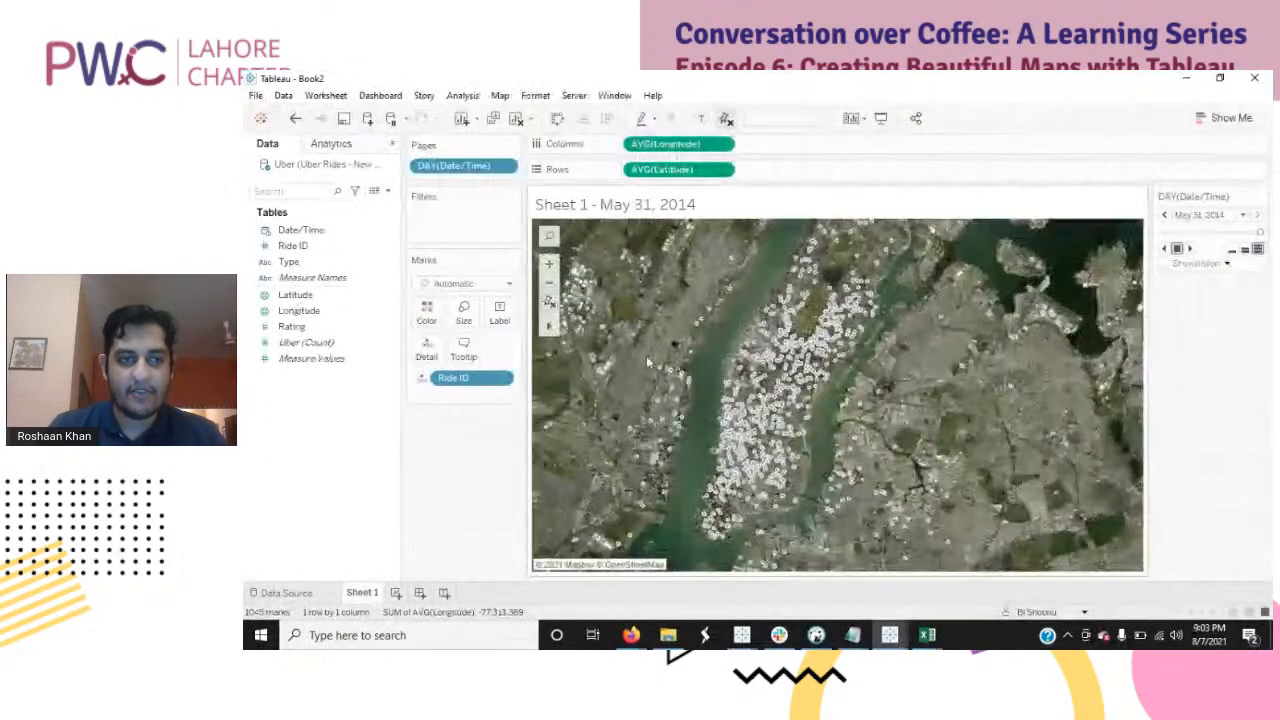
Step: Change the ride marks to Density and color them with the Temperature Diverging palette
click(474, 284)
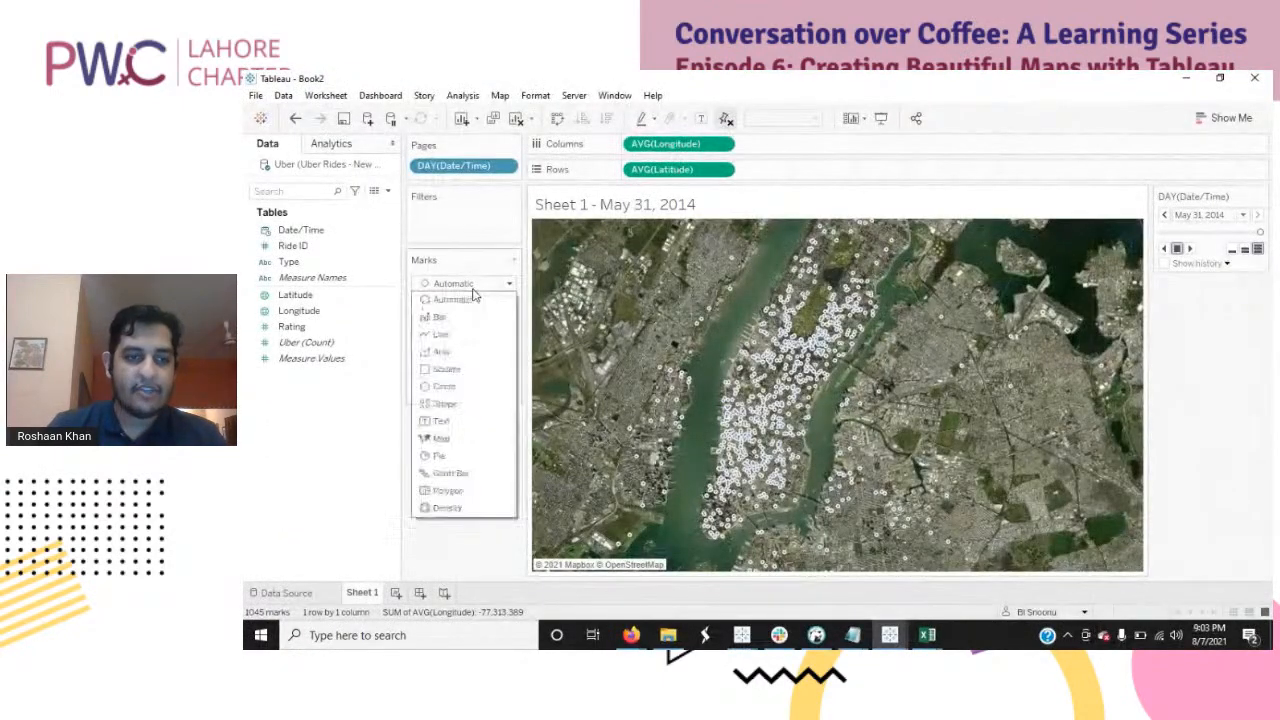
click(468, 508)
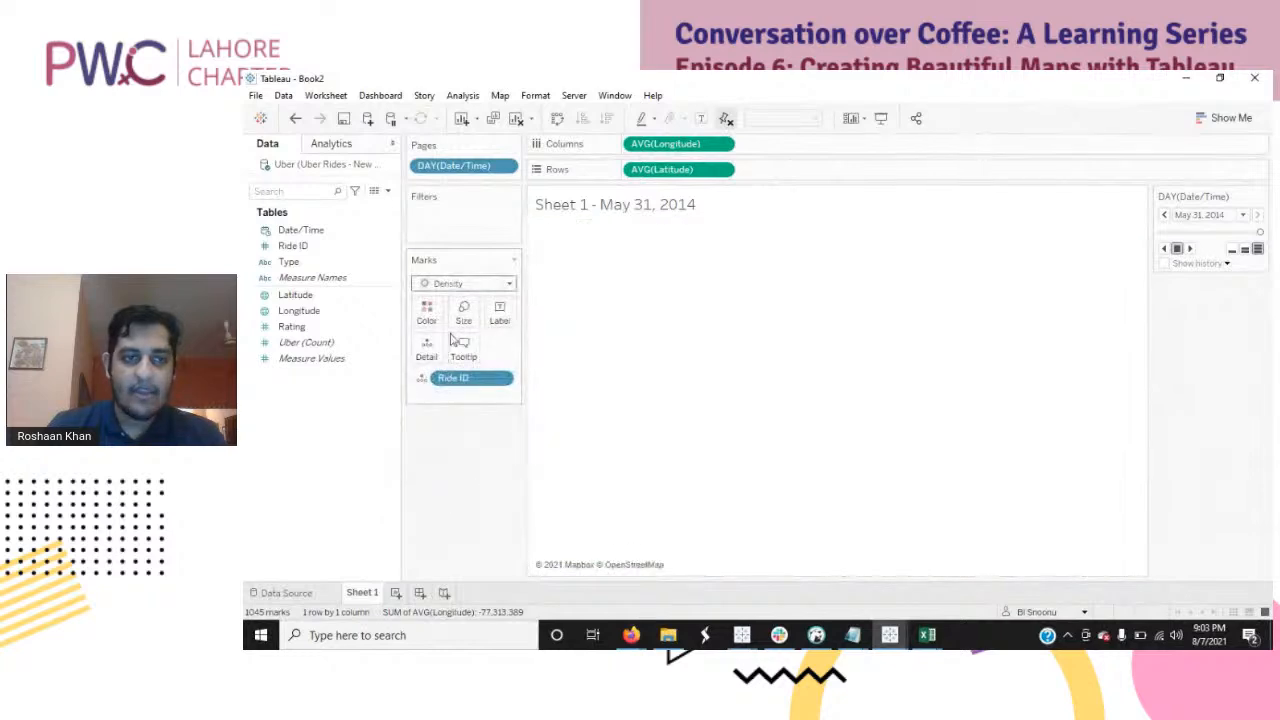
click(428, 313)
click(480, 359)
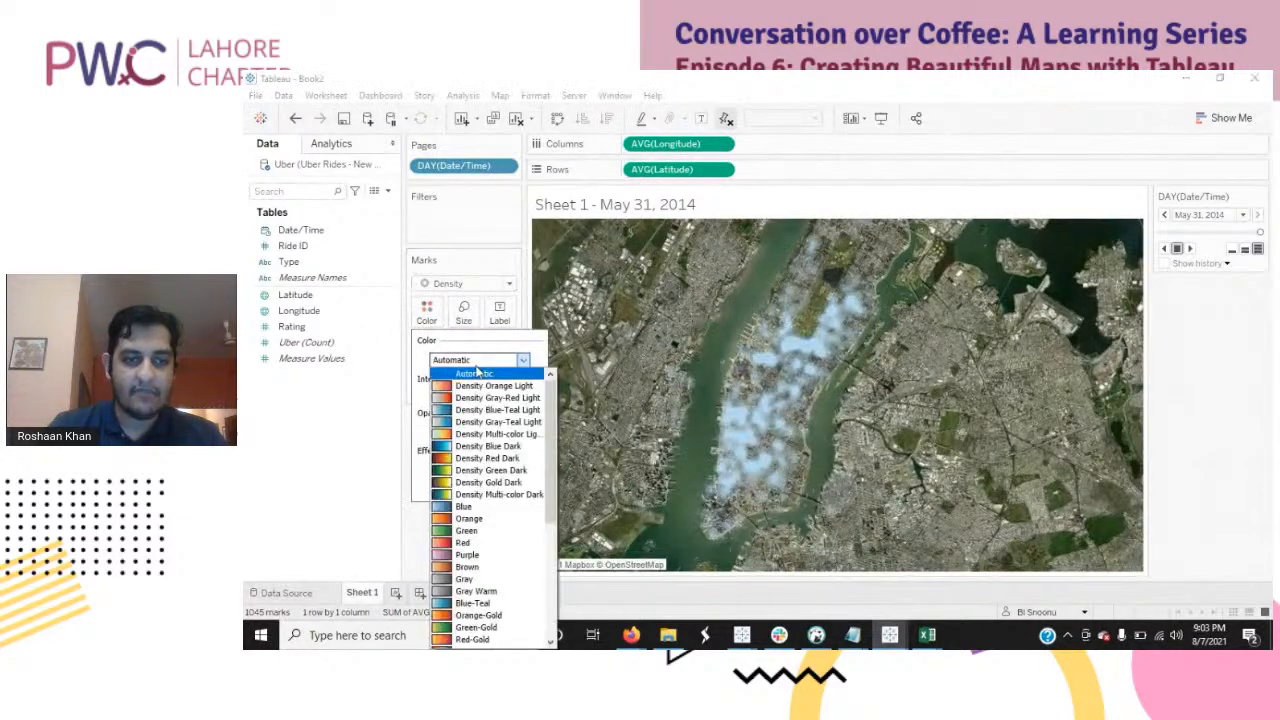
scroll(478, 487, down, 4)
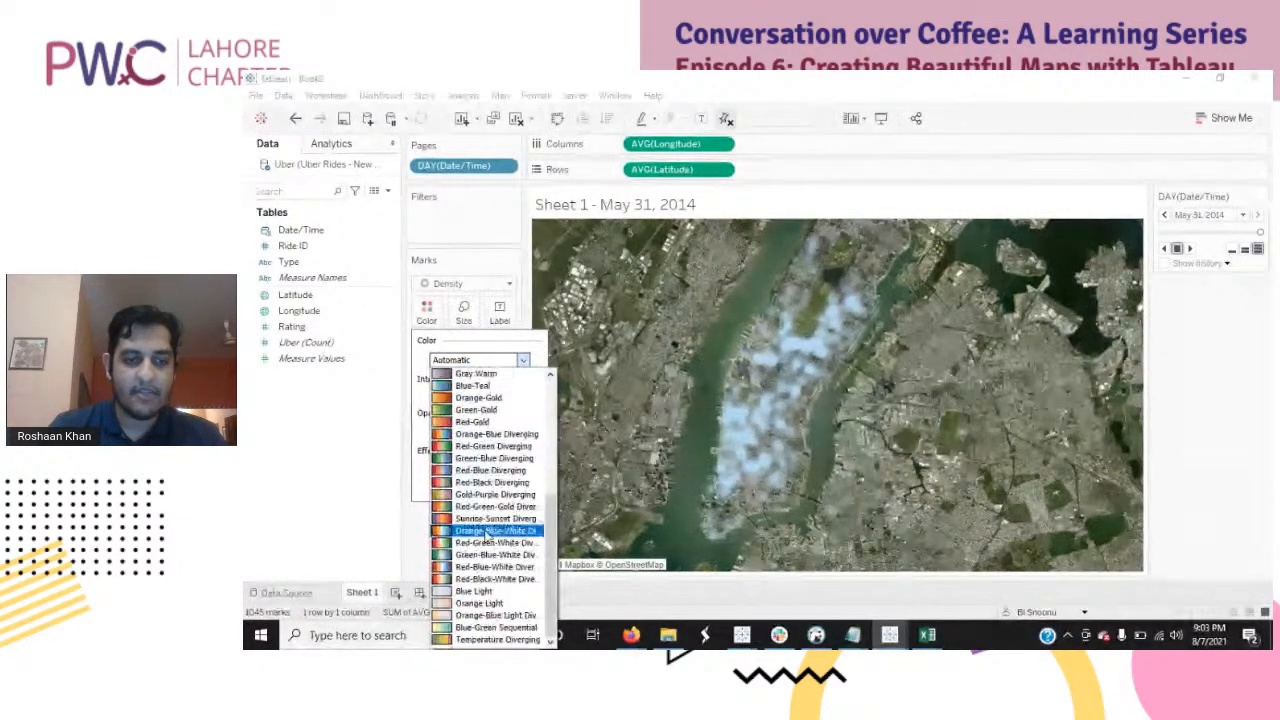
click(518, 640)
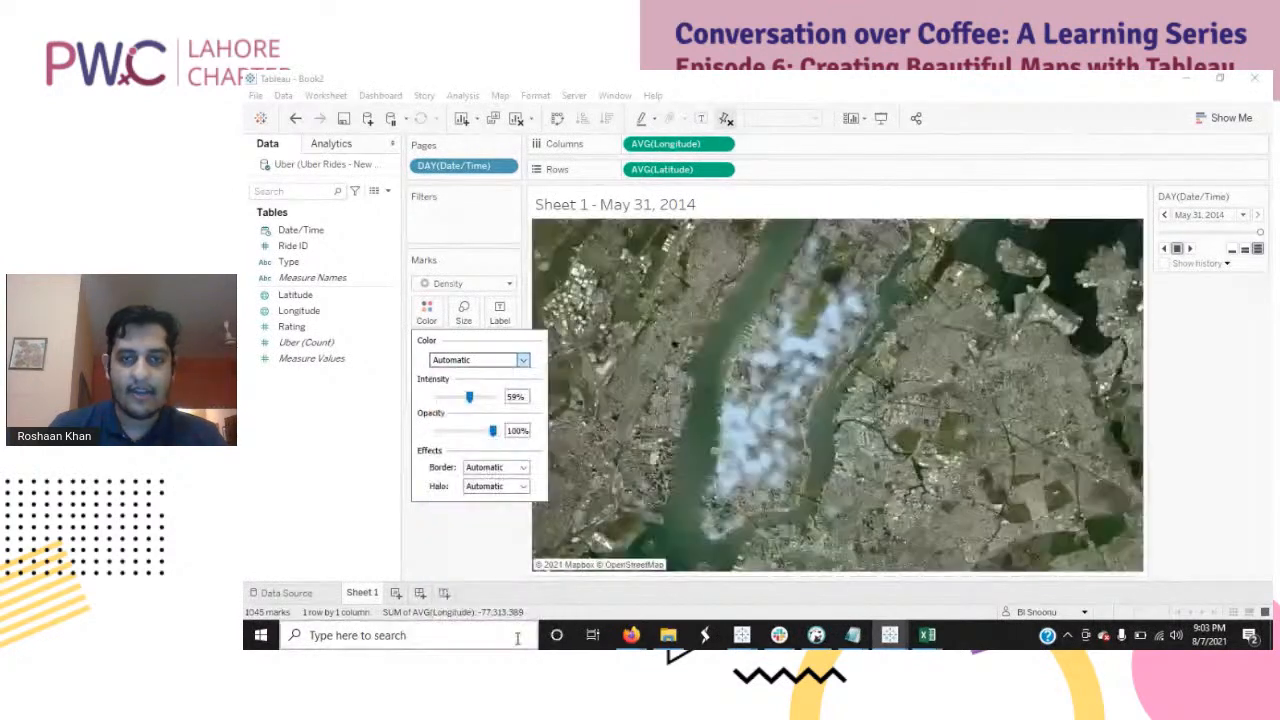
Step: Raise the density color intensity to 96%, keeping the Temperature Diverging palette
drag(469, 397, 491, 401)
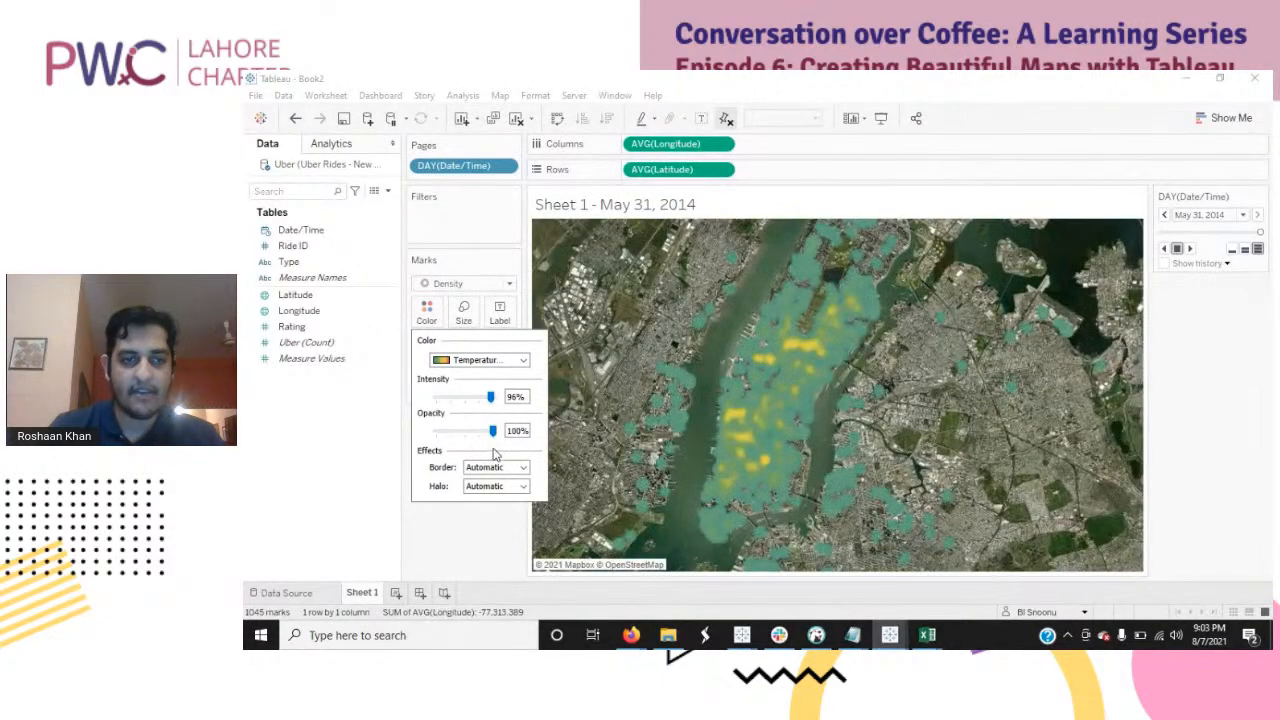
click(428, 312)
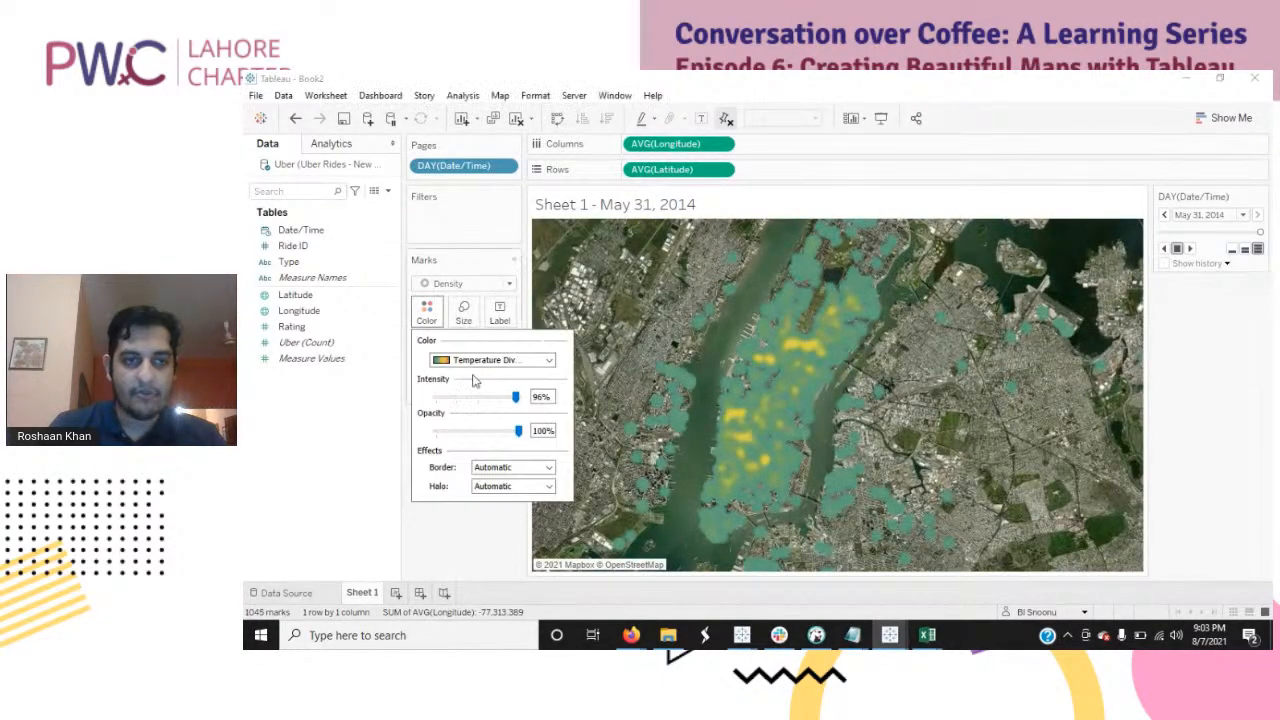
click(548, 360)
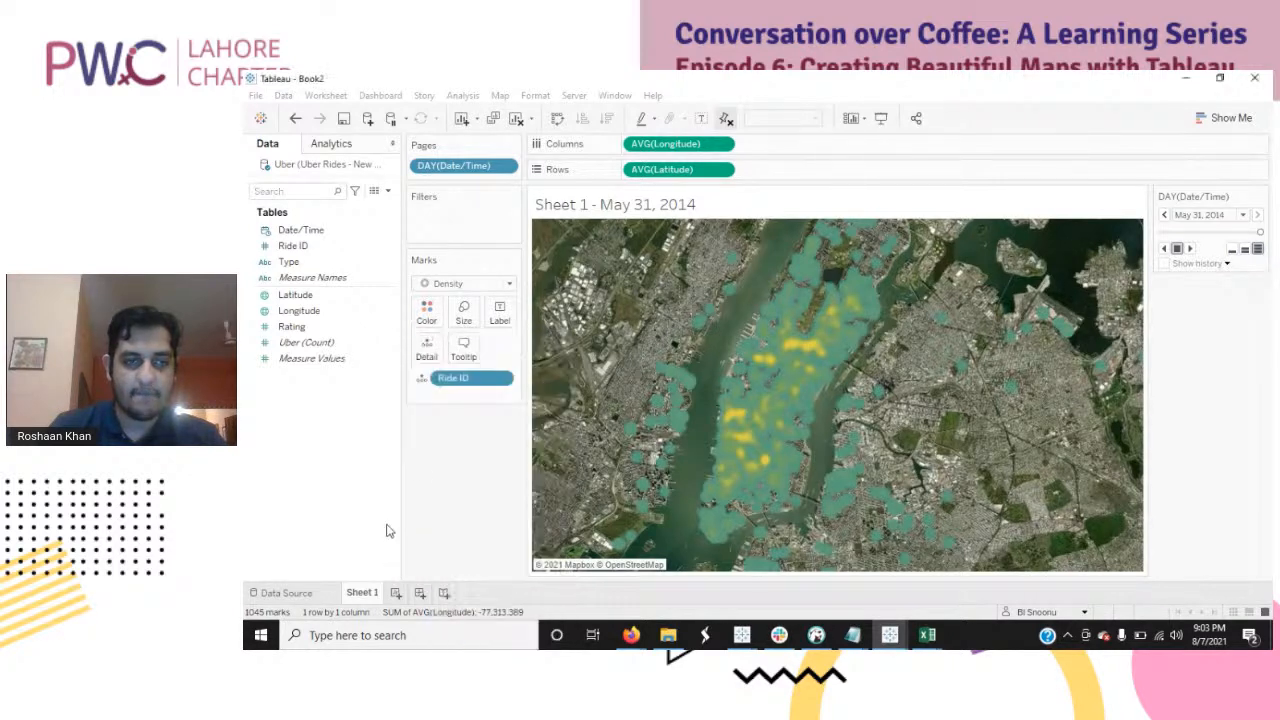
click(428, 312)
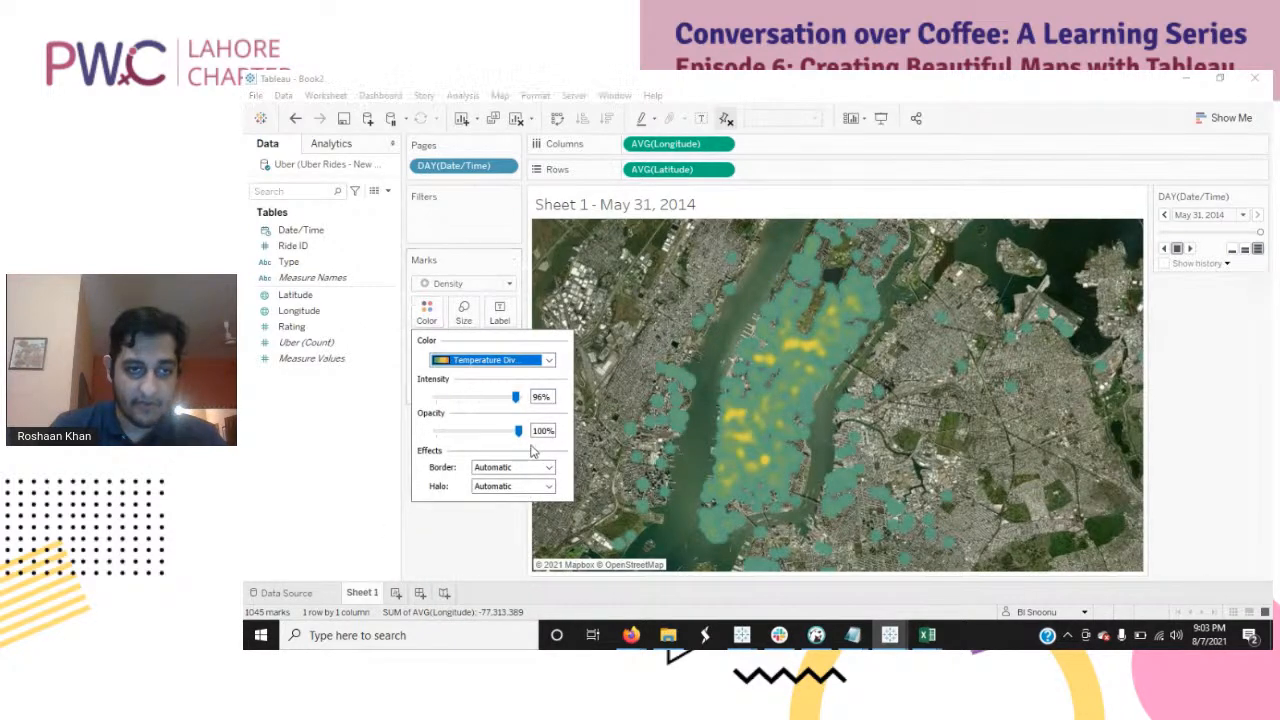
click(546, 361)
click(492, 638)
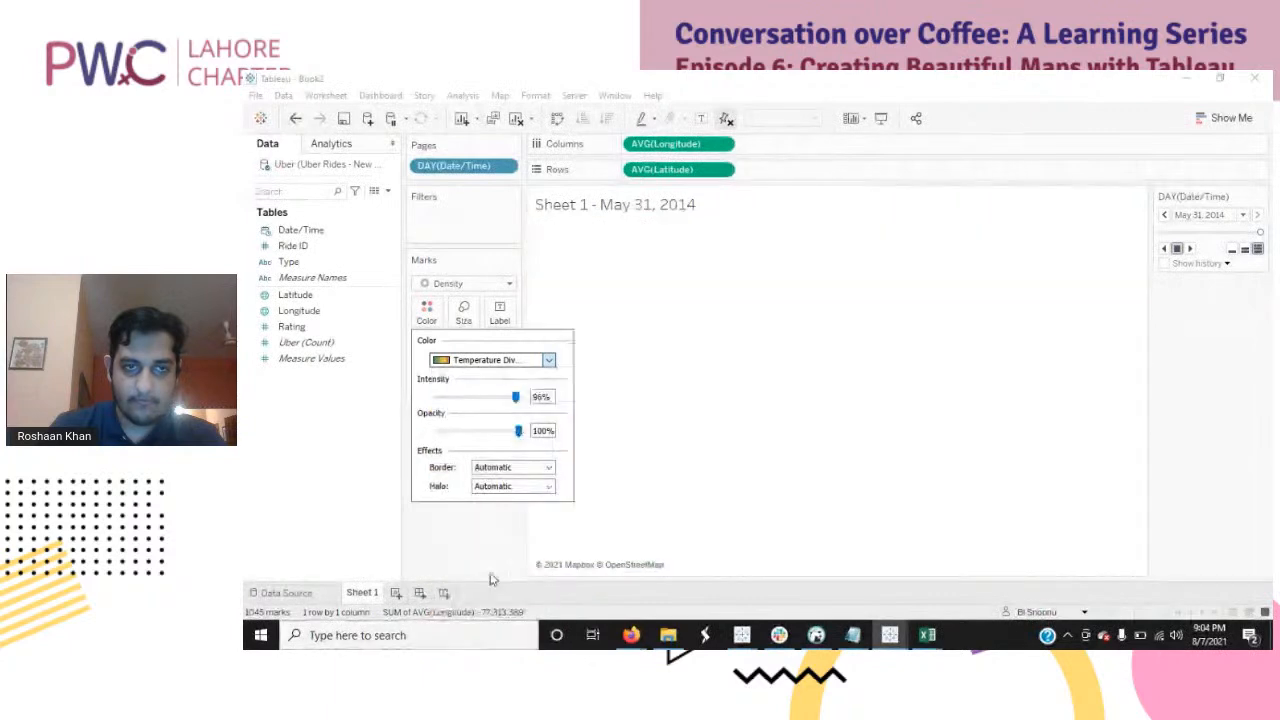
click(490, 570)
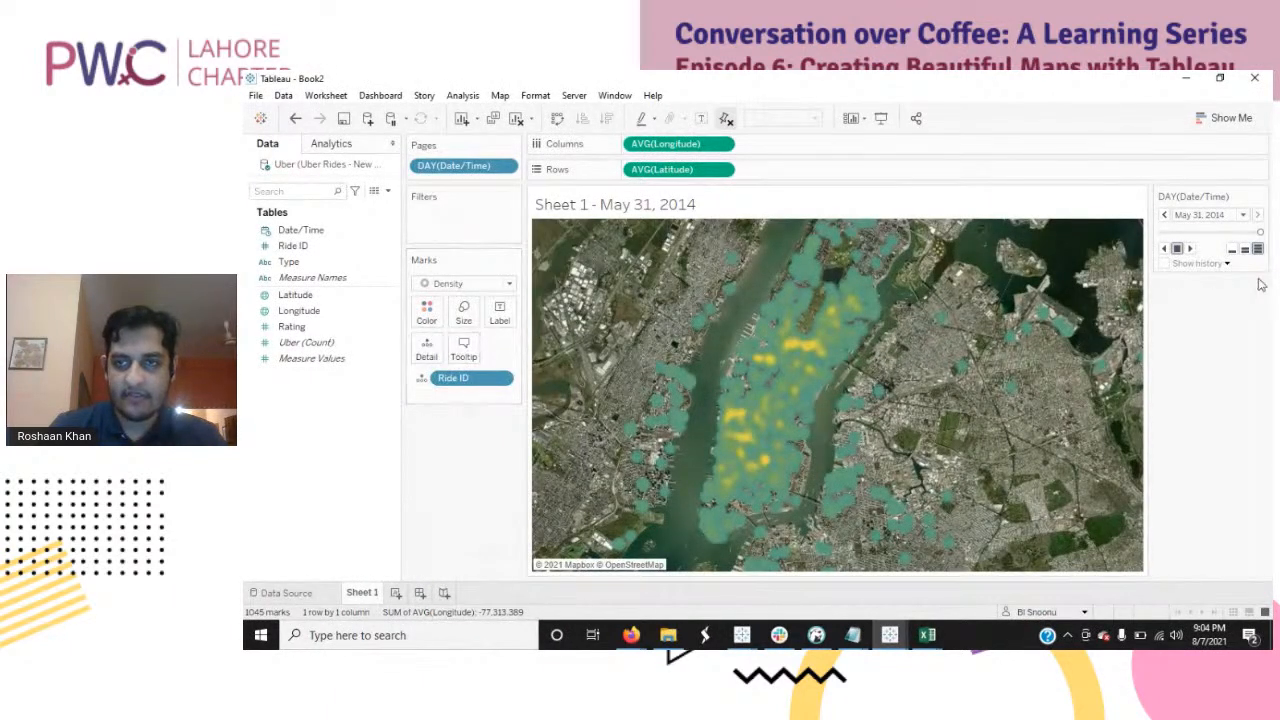
Step: Slightly reduce the density mark size and present the map full screen from the April 1, 2014 page
drag(1261, 234, 1139, 238)
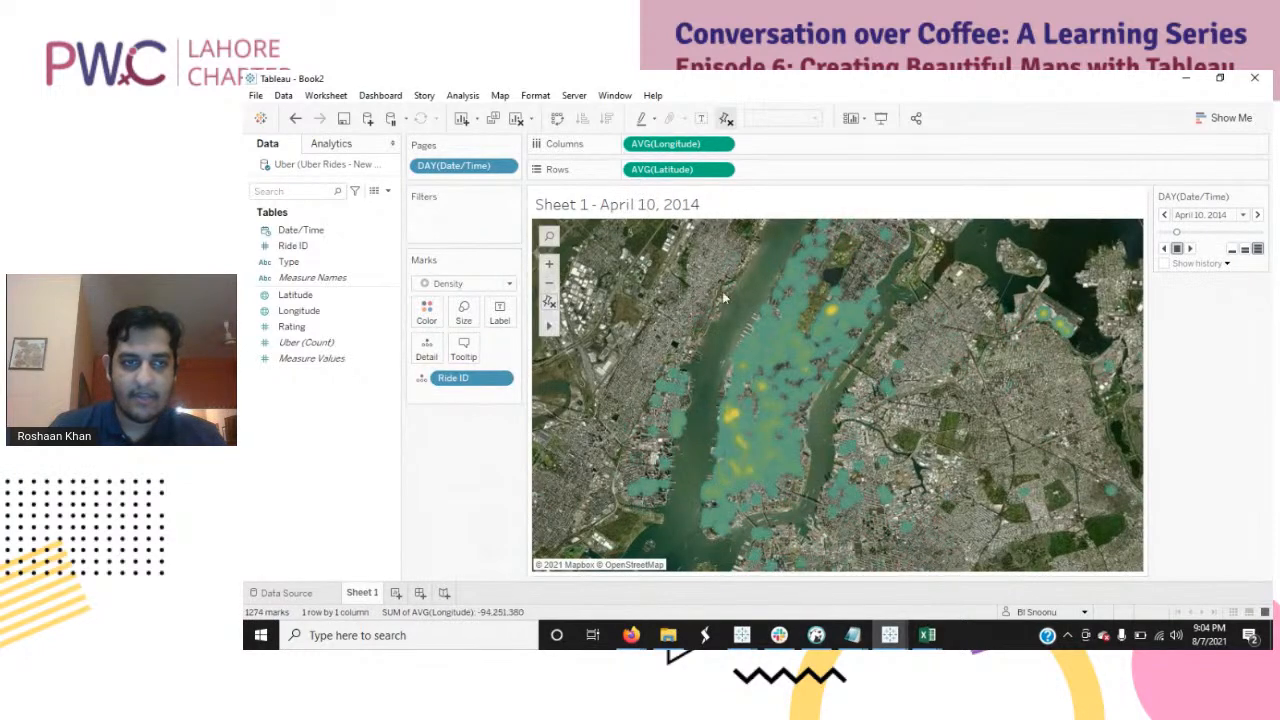
click(462, 312)
mouse_move(523, 349)
mouse_down()
mouse_move(505, 352)
mouse_move(517, 363)
mouse_up()
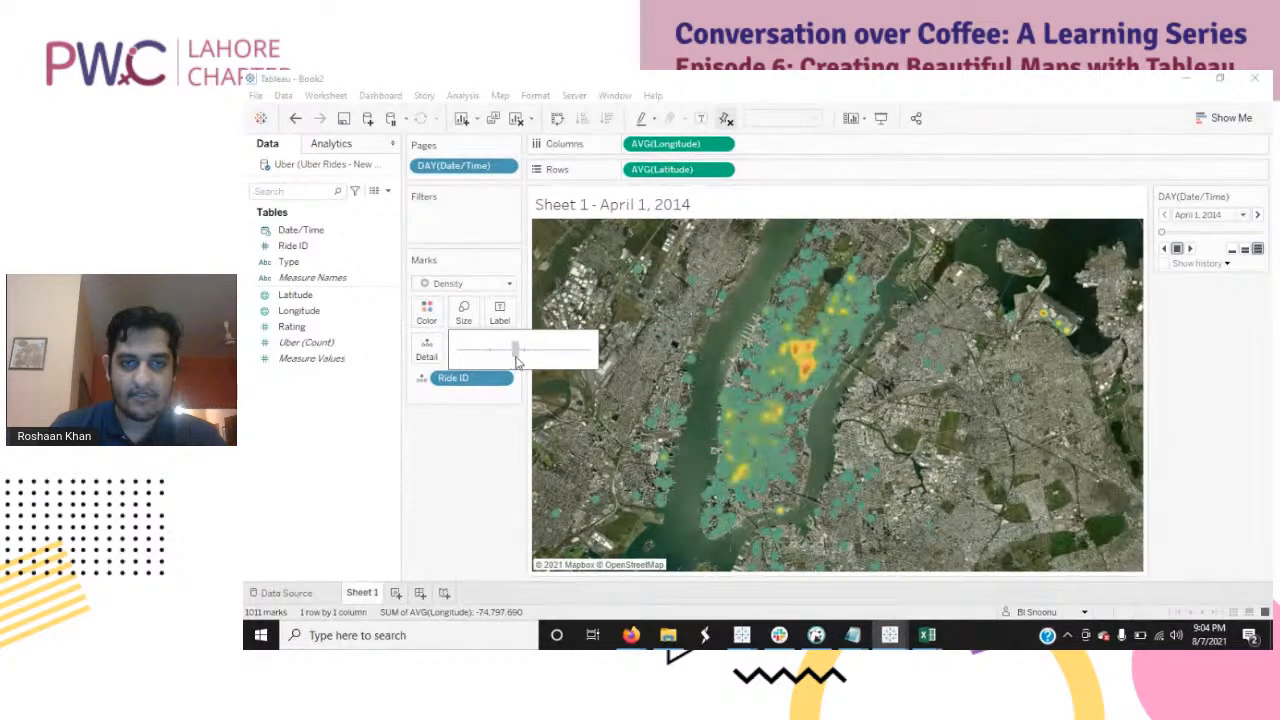
click(438, 521)
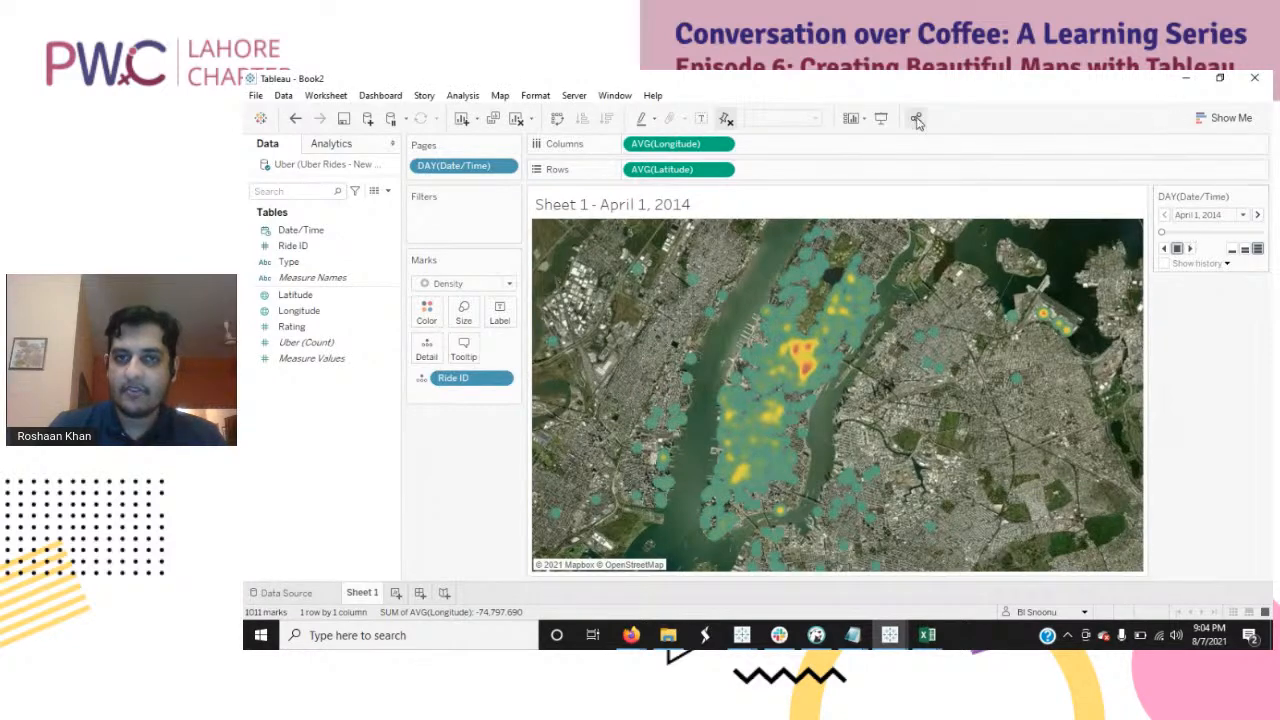
click(881, 118)
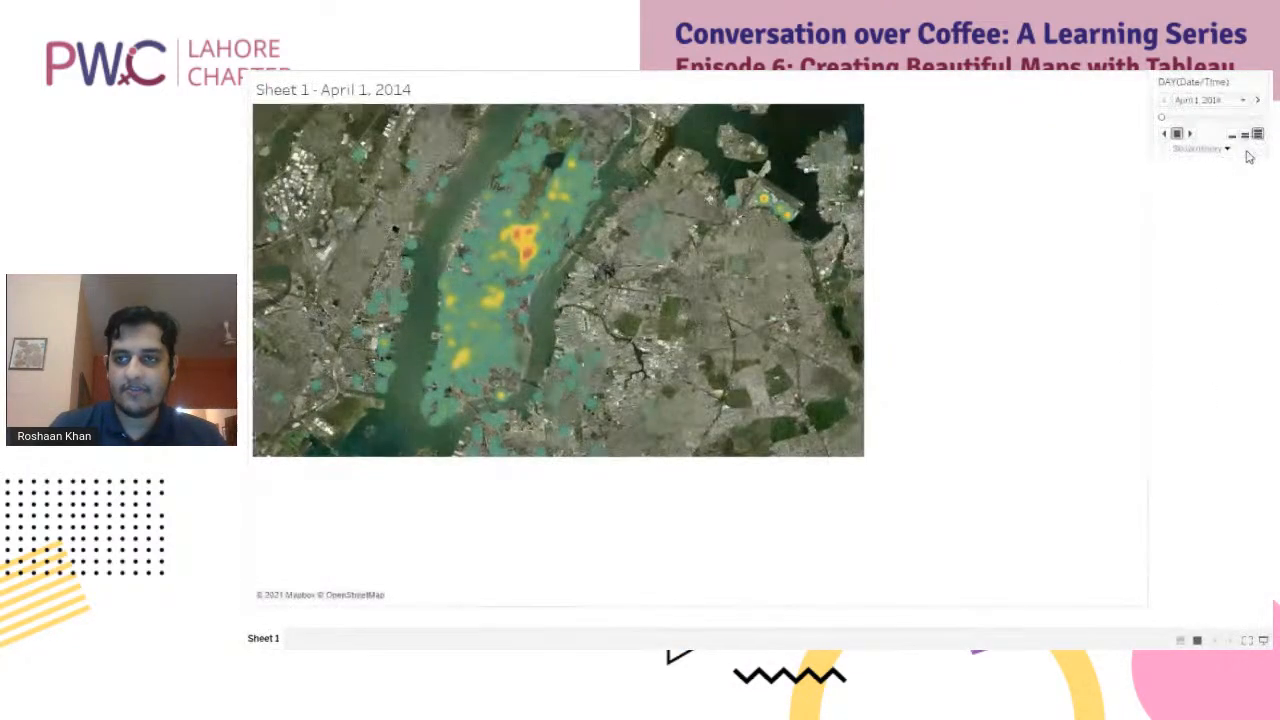
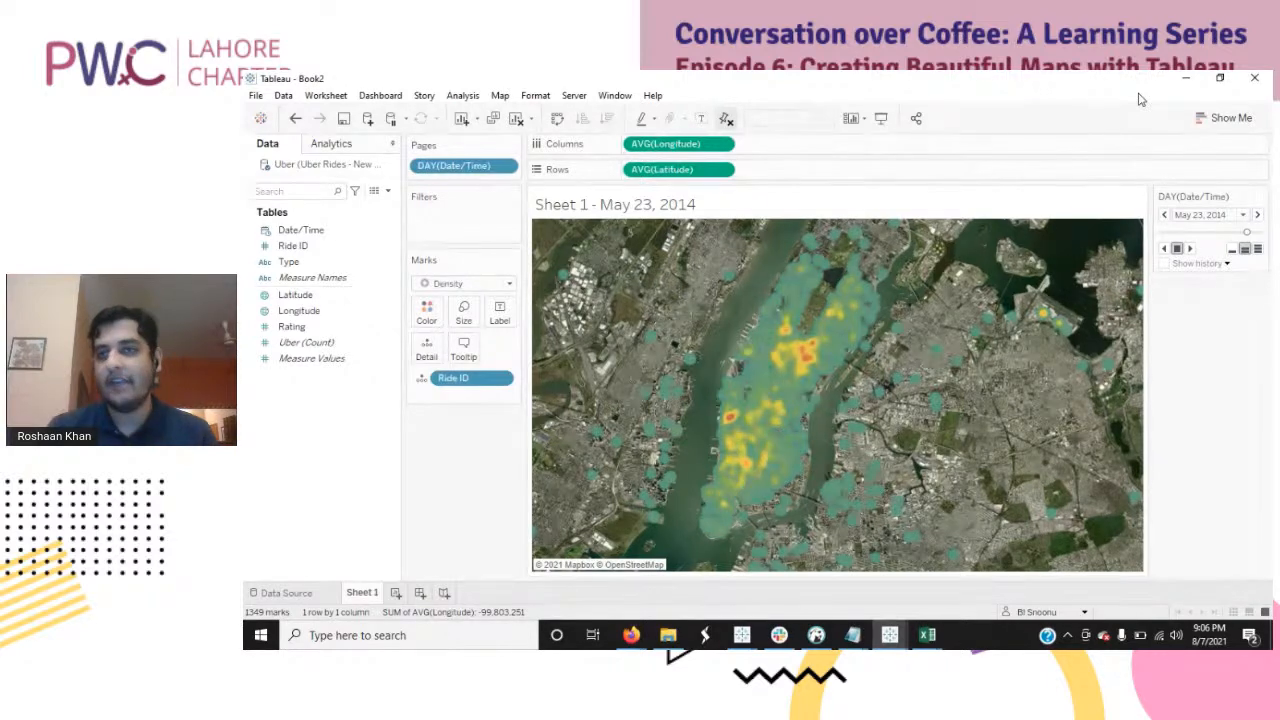
Step: Switch to the Book1 workbook and view its NBA Top Shot dashboard in presentation mode
click(1183, 78)
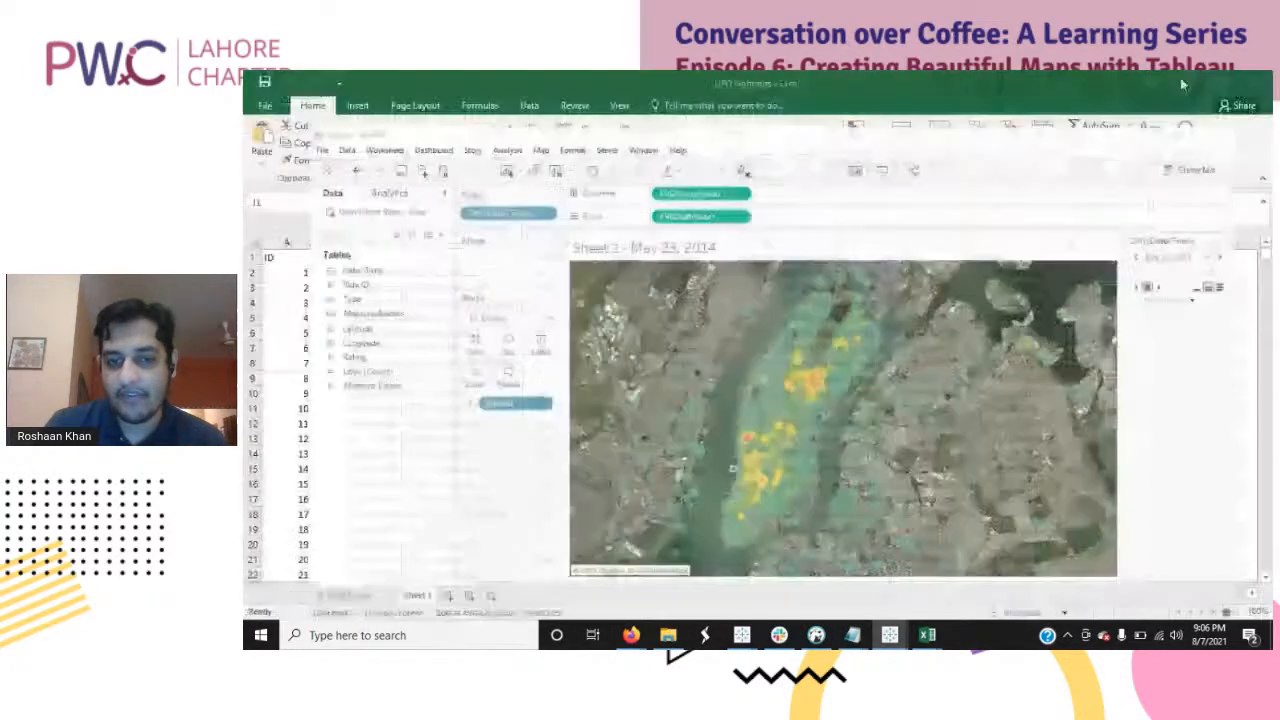
mouse_move(889, 635)
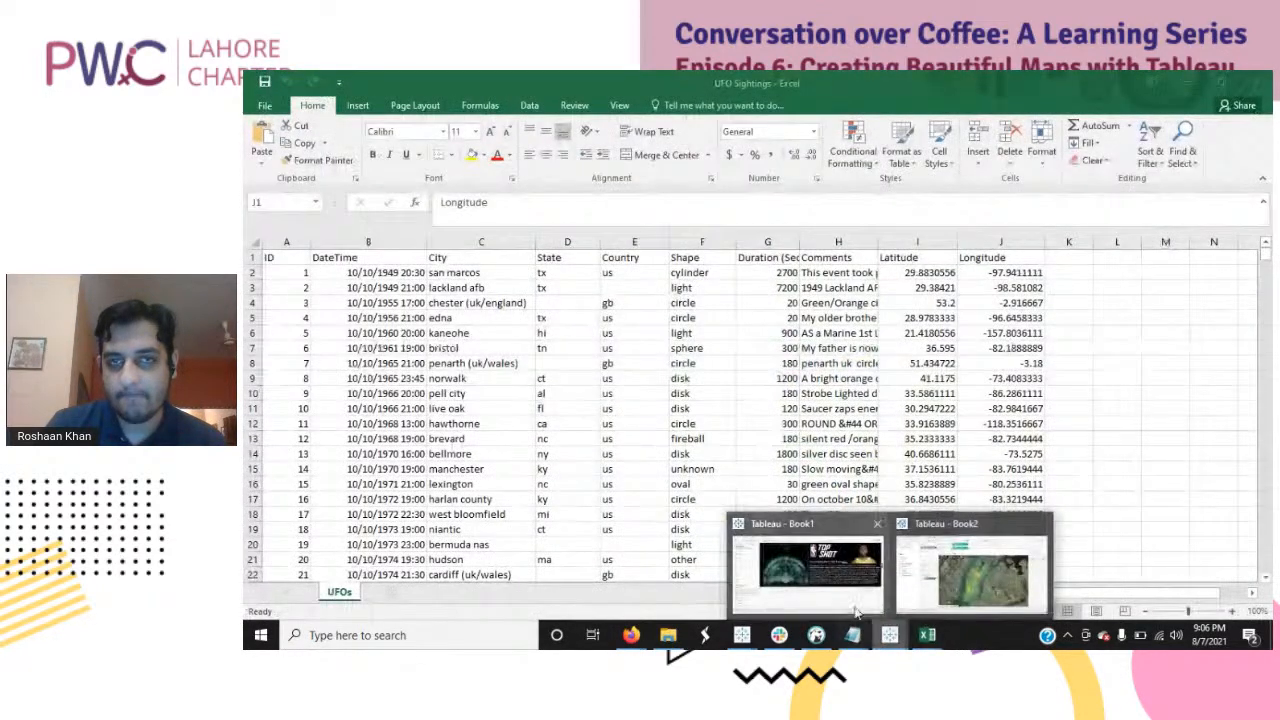
click(848, 533)
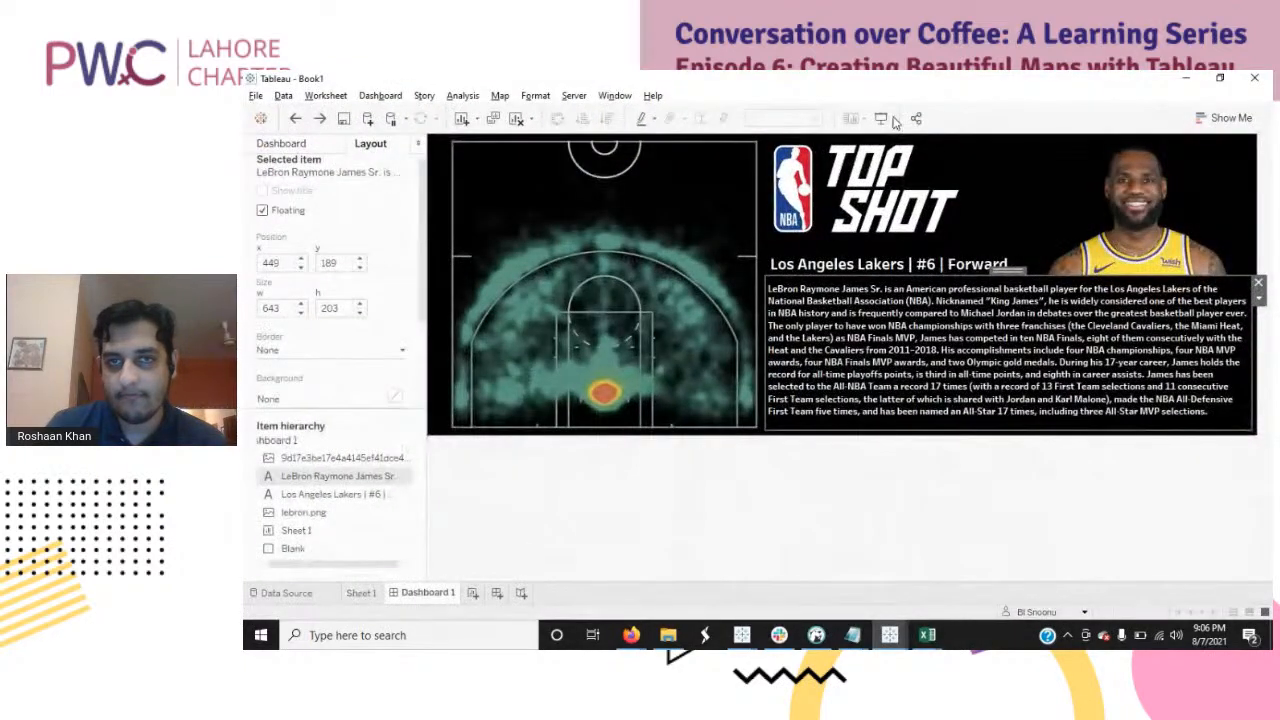
click(882, 118)
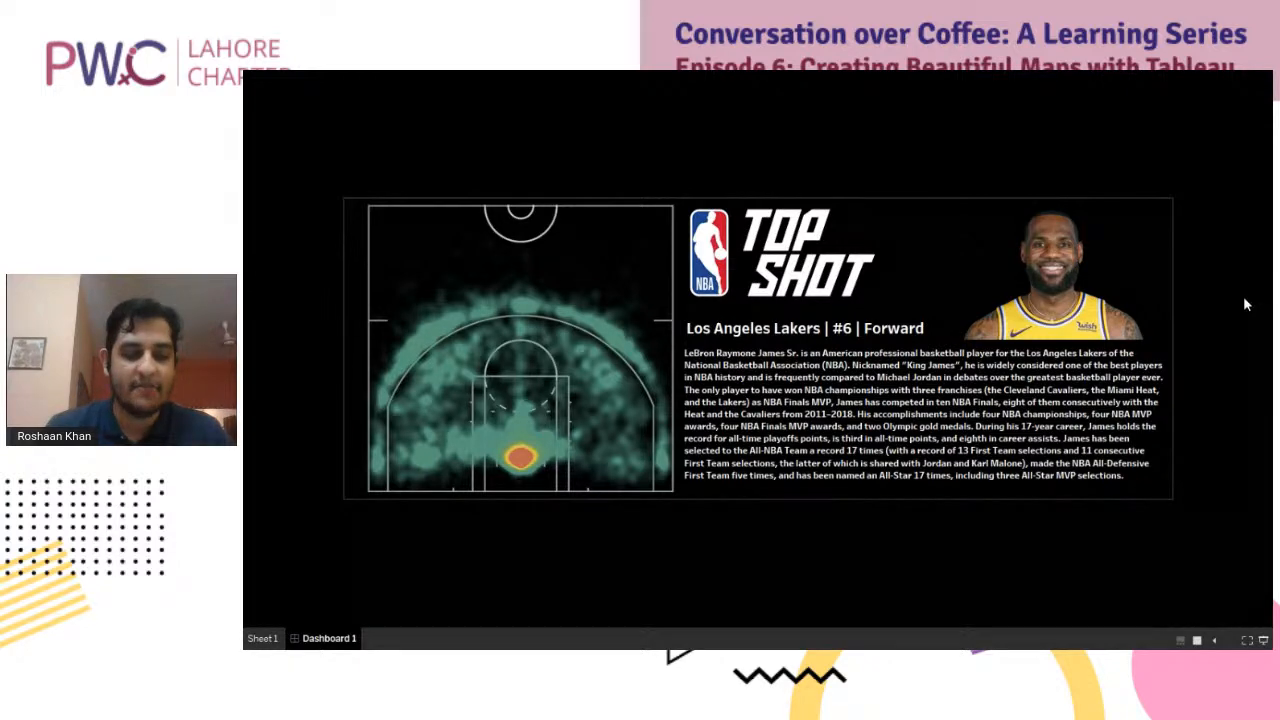
key(Escape)
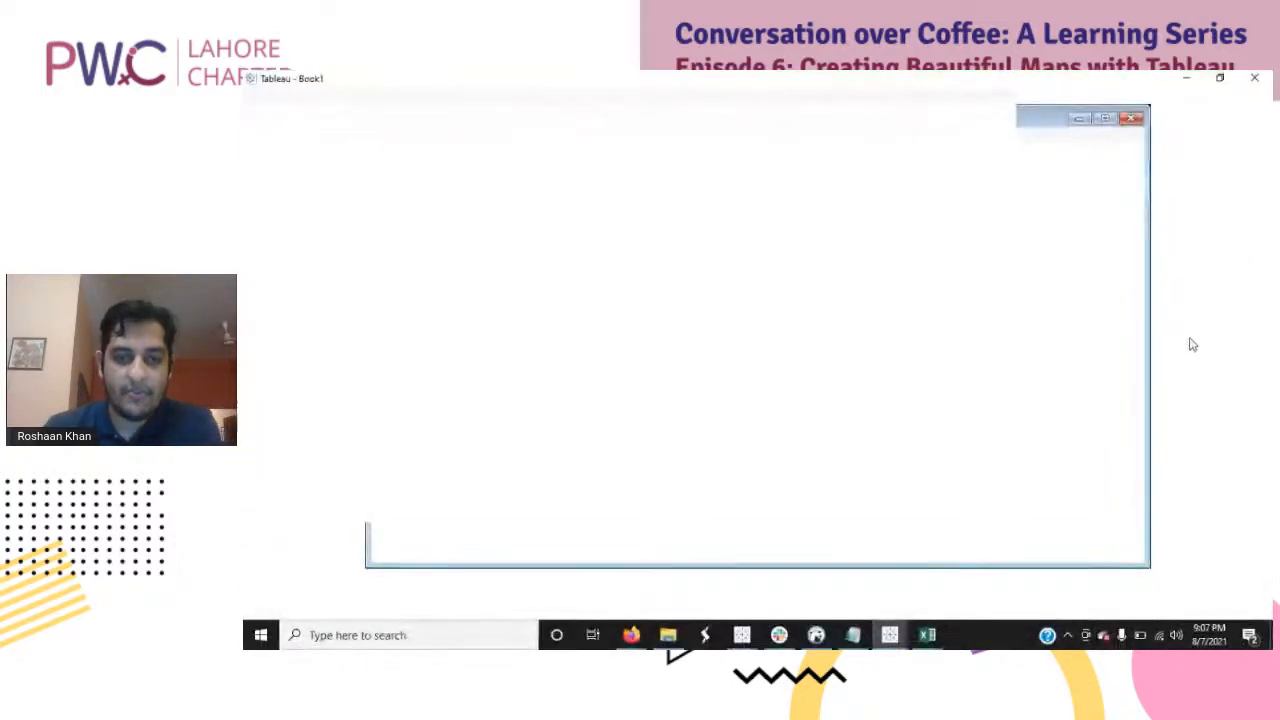
Step: Switch to File Explorer and open the LeBron Jamesshots workbook from the Shot Files folder inside nbadata
click(668, 635)
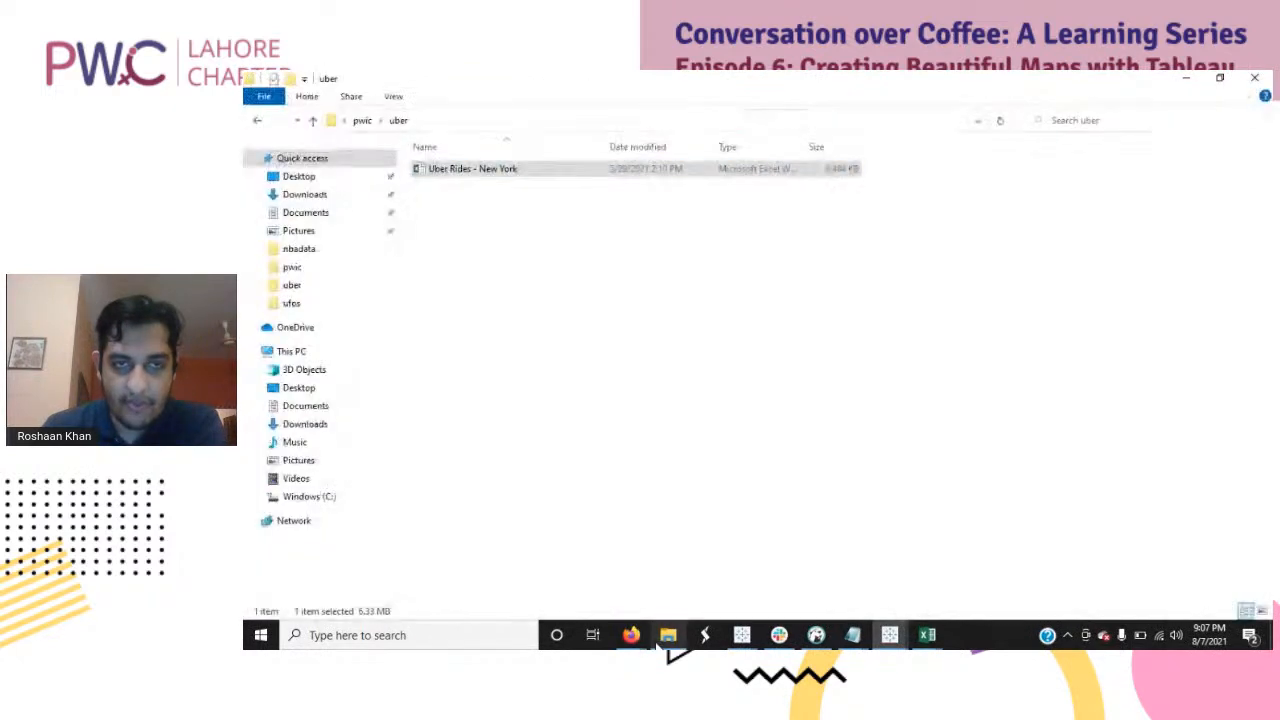
click(258, 121)
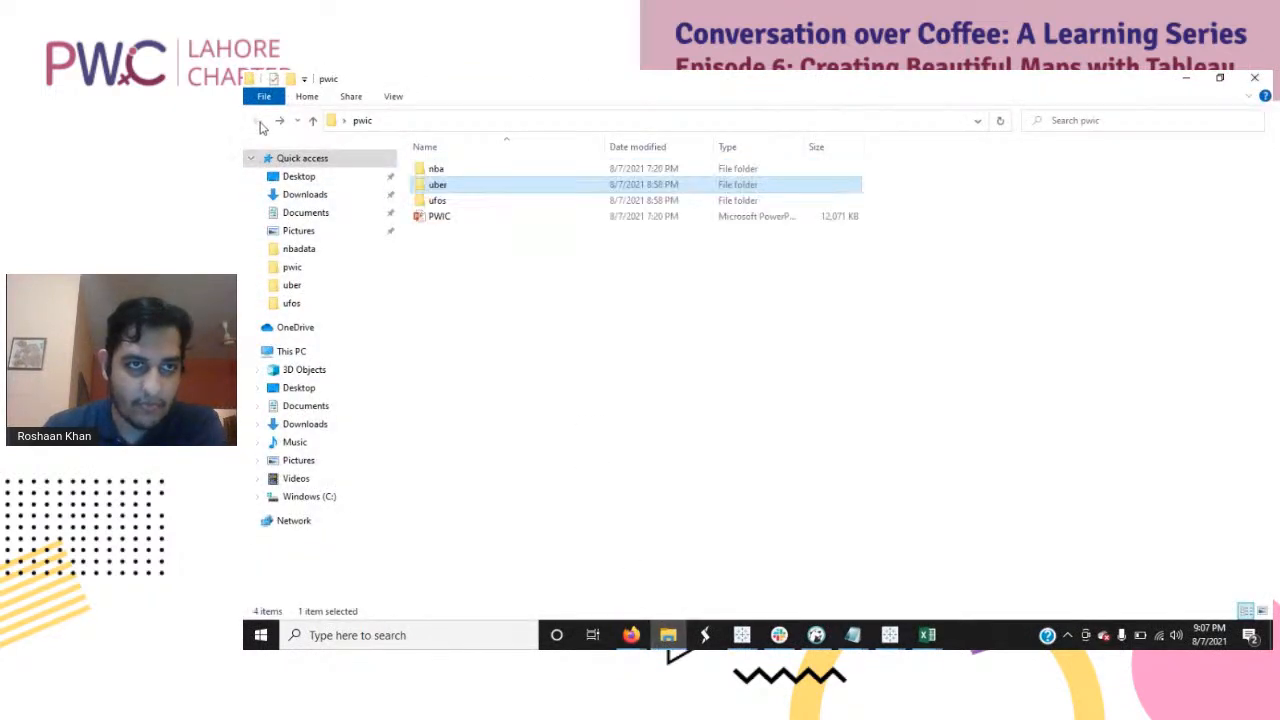
double_click(522, 168)
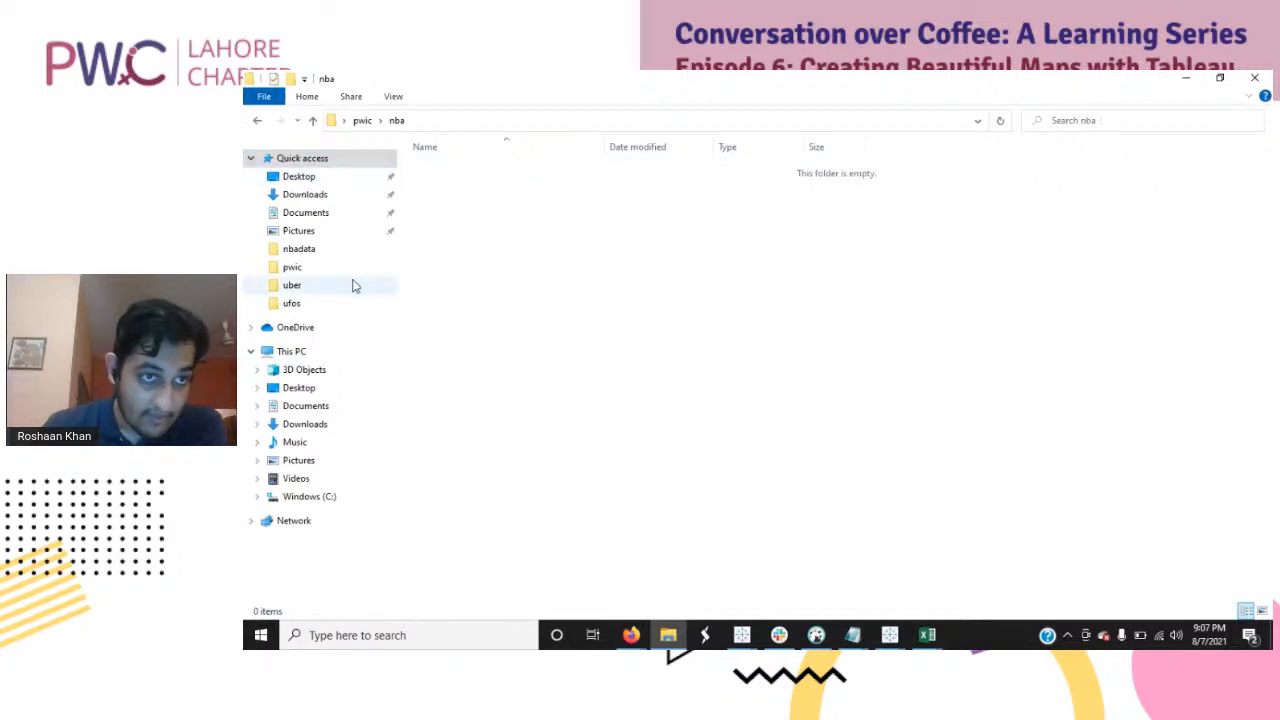
click(341, 249)
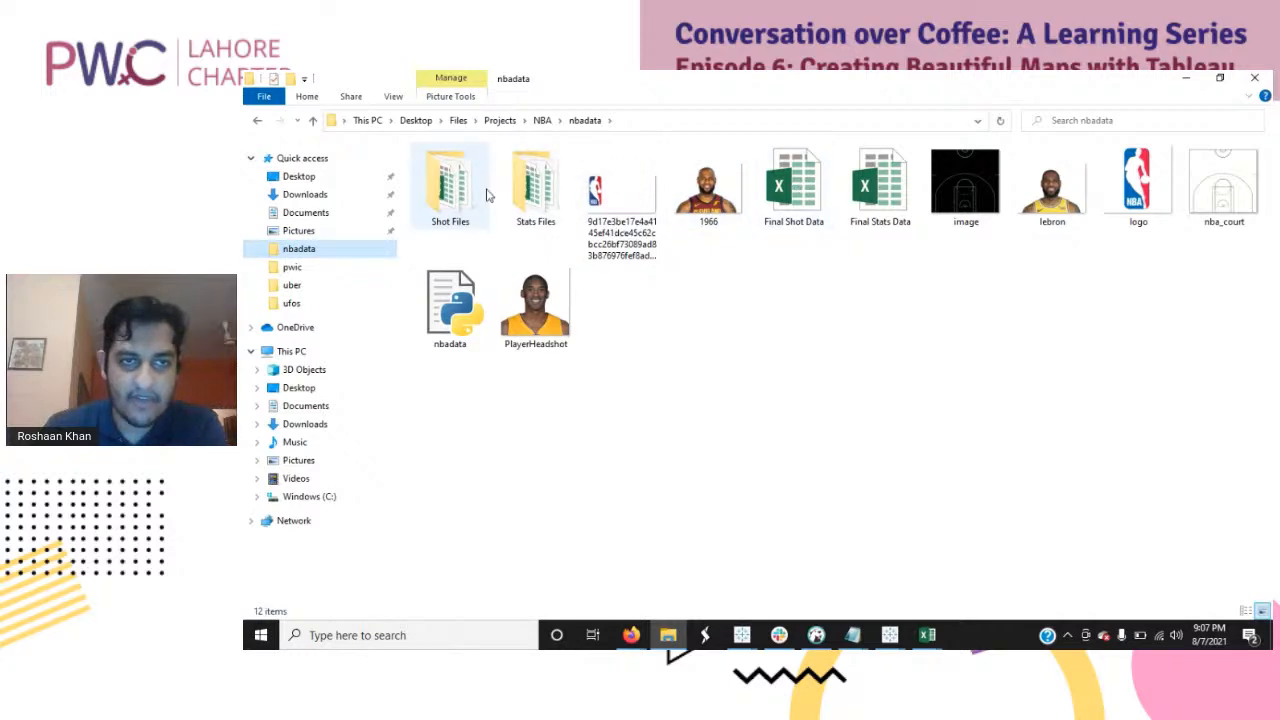
double_click(455, 185)
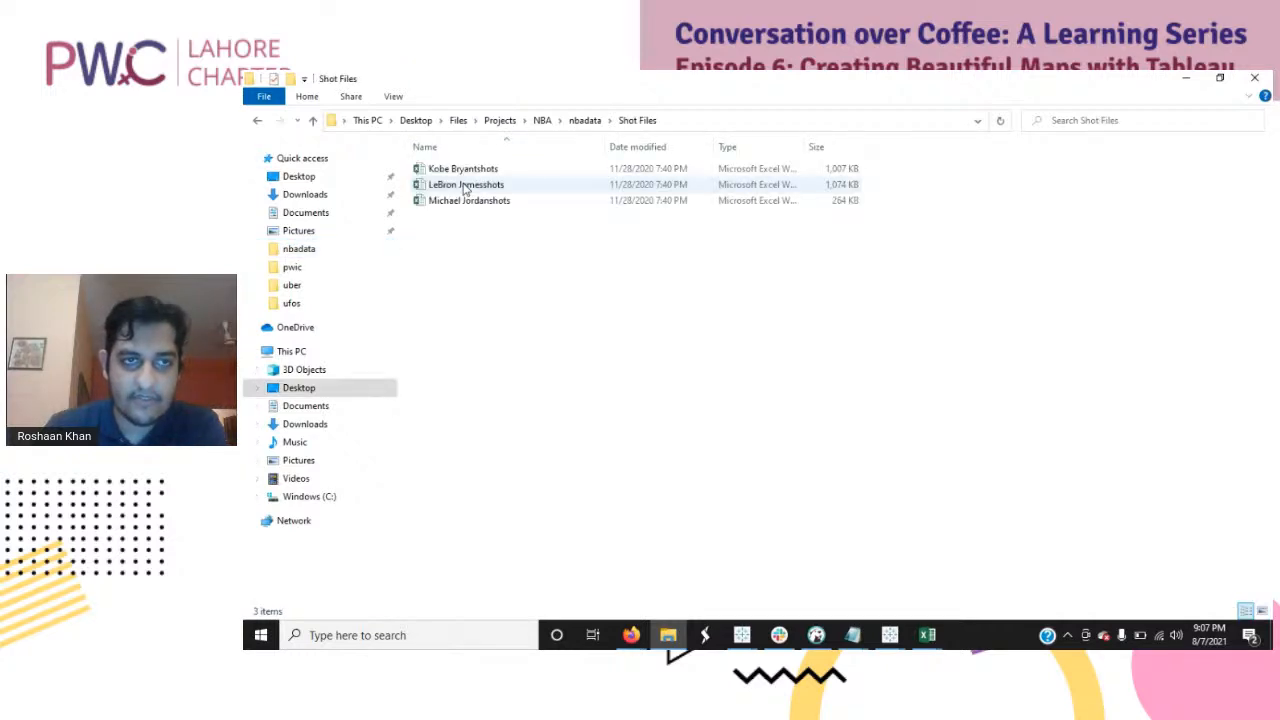
double_click(463, 188)
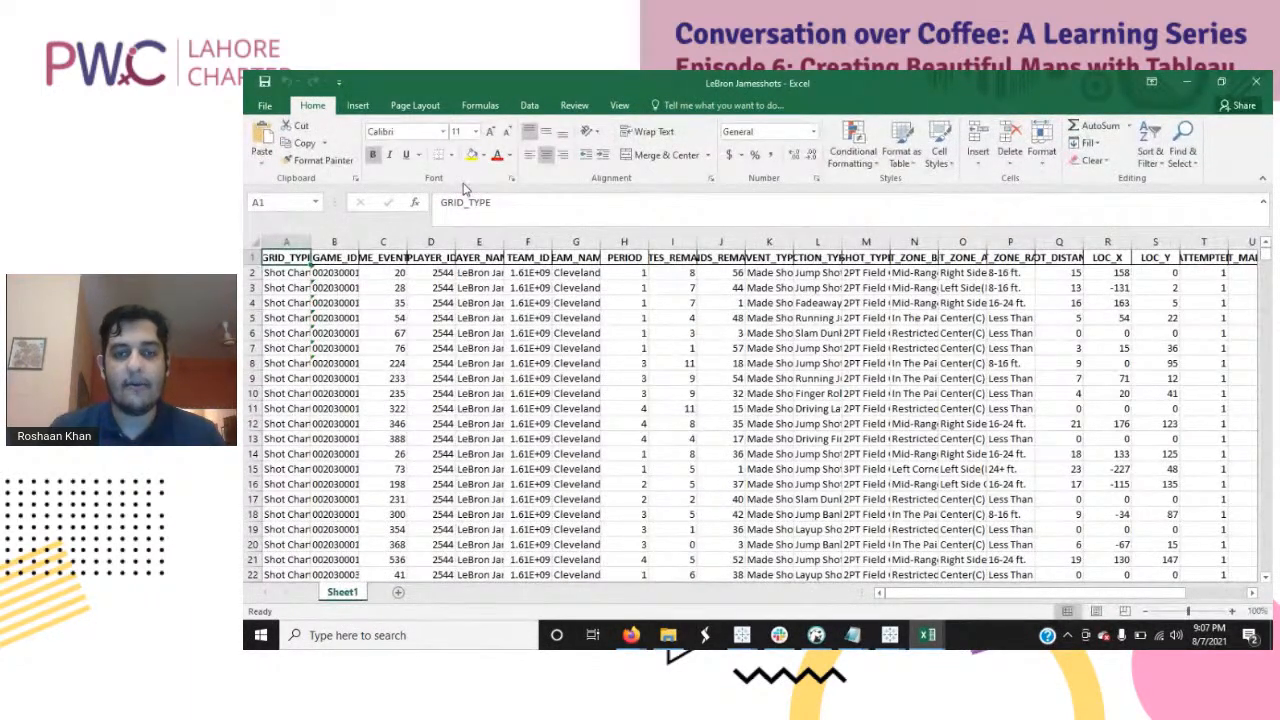
Step: Examine the period, team name and team ID columns of the shot data in Excel
click(643, 289)
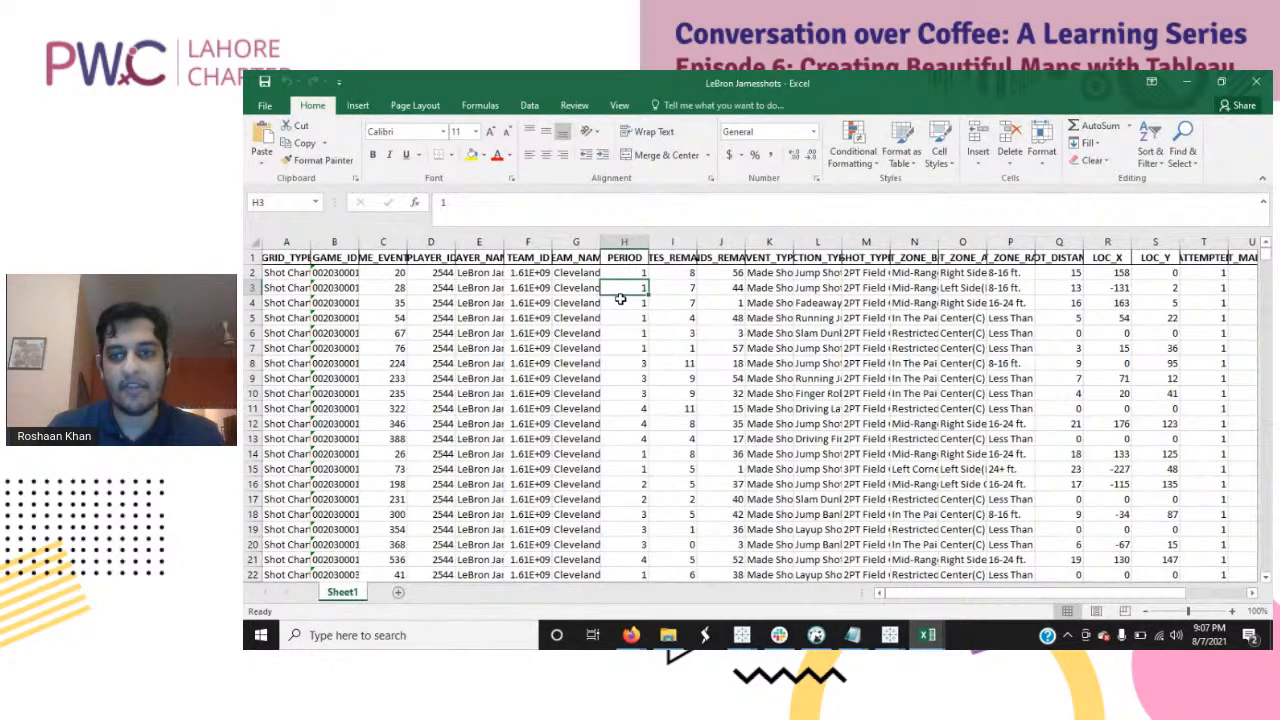
click(594, 318)
click(530, 318)
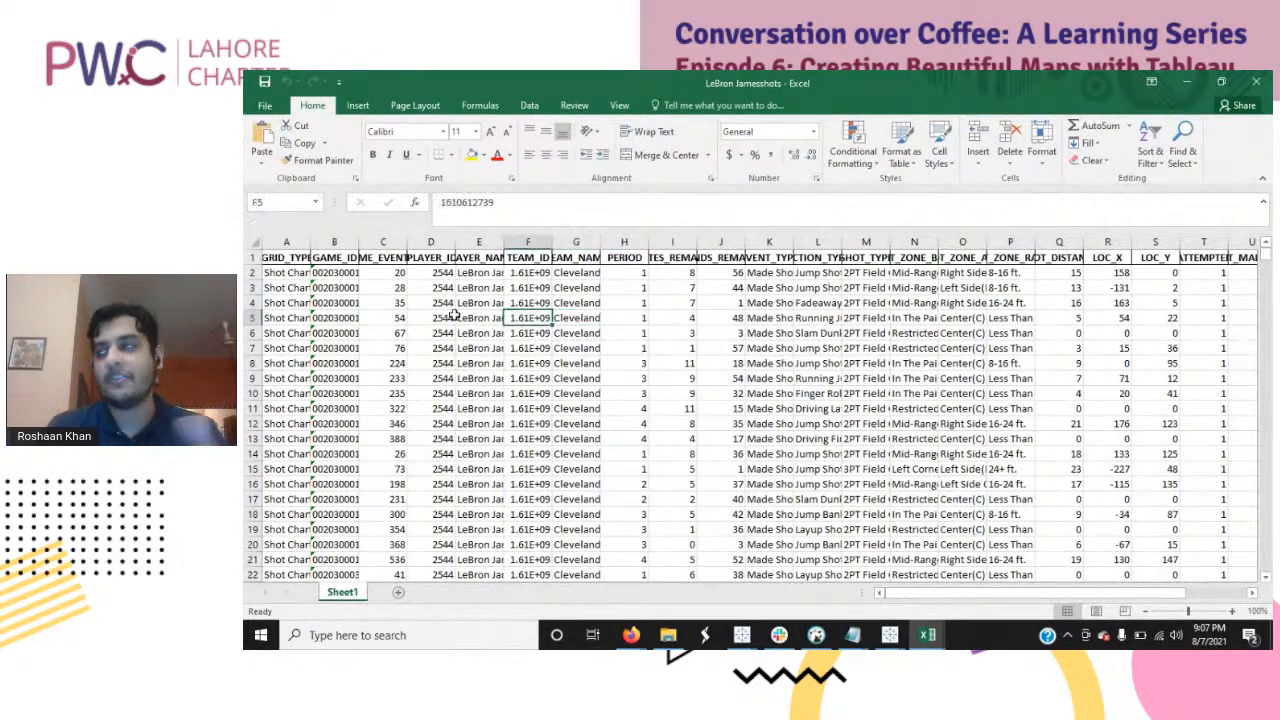
Step: Examine the shot data's leading column headings, from GRID_TYPE and GAME_ID through PLAYER_NAME
click(432, 317)
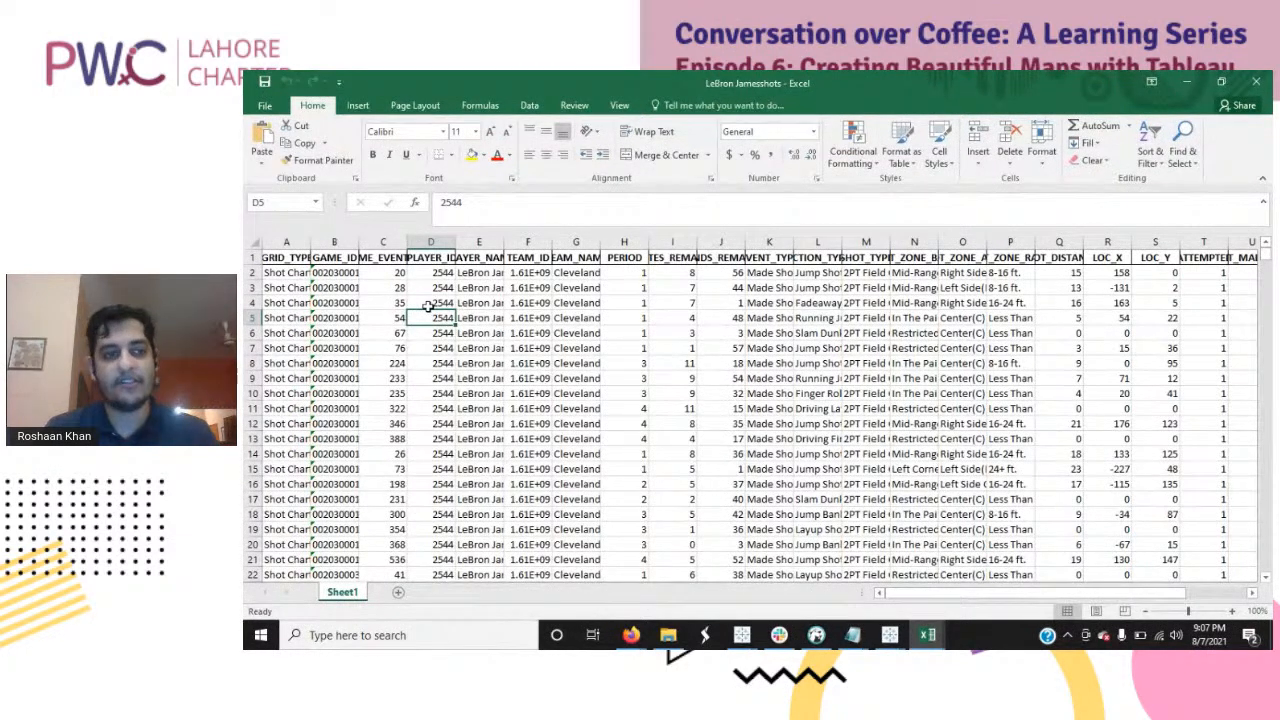
click(302, 273)
click(292, 258)
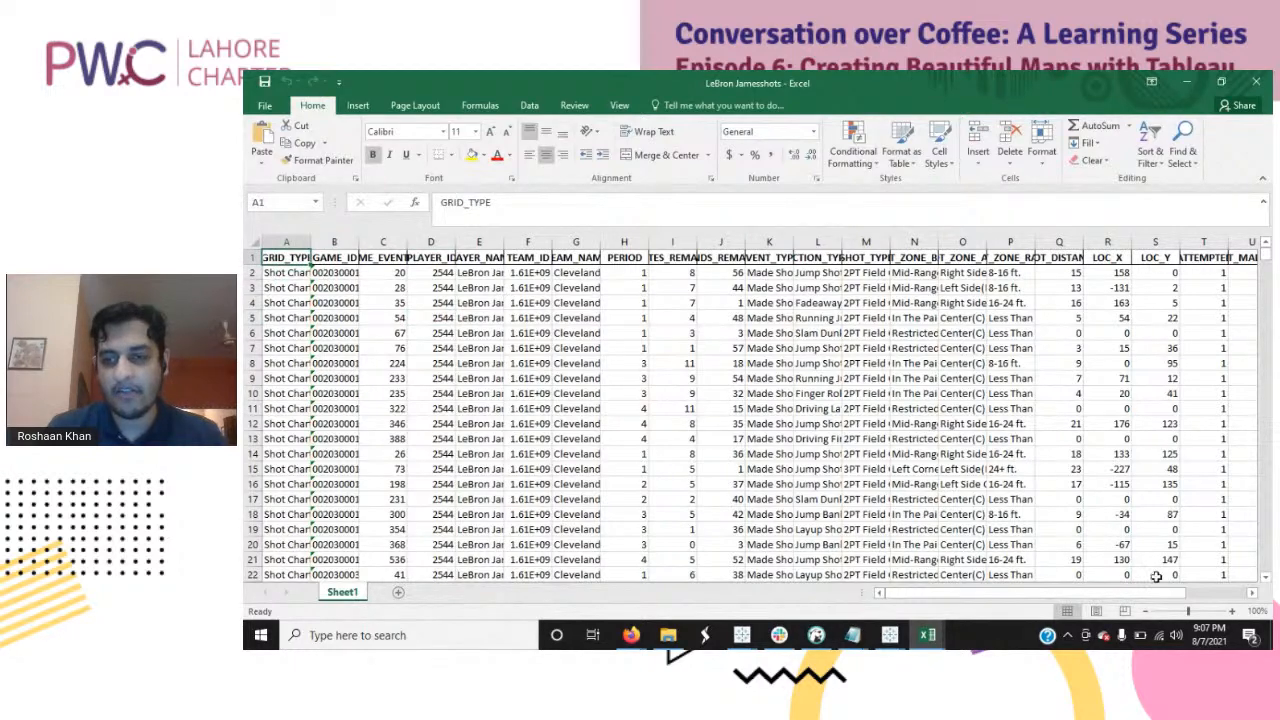
drag(1164, 596, 1116, 598)
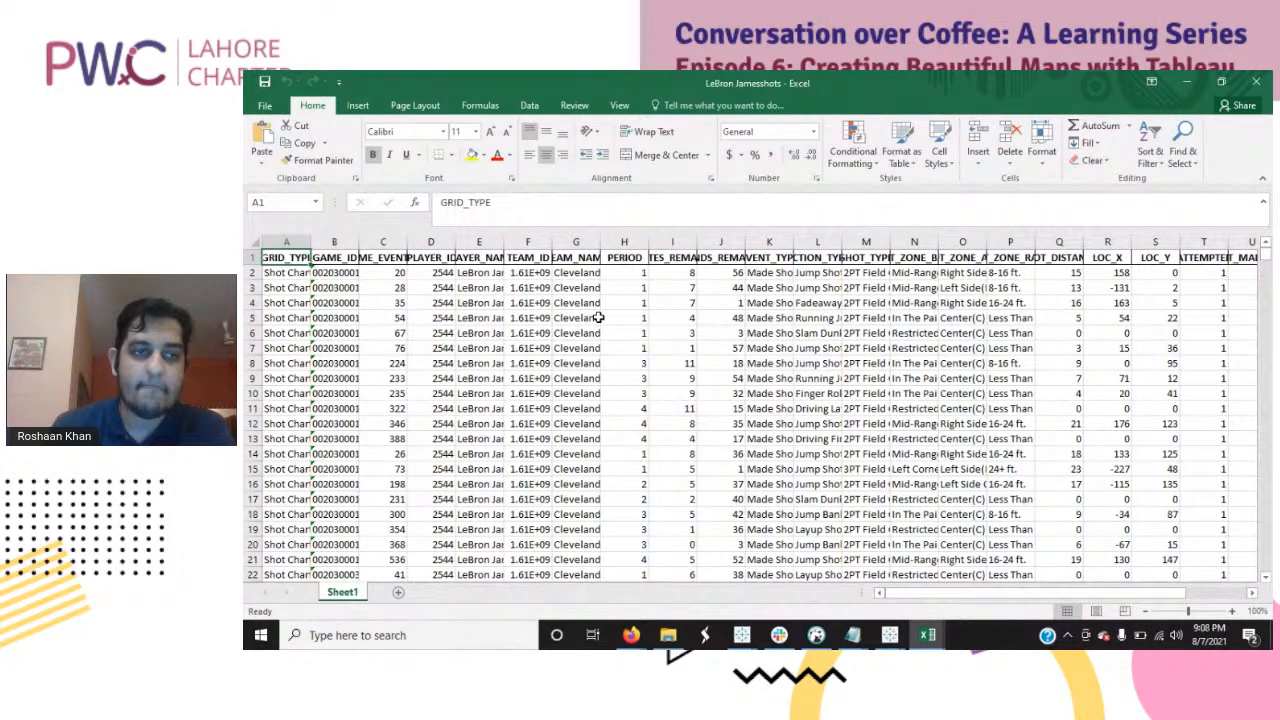
key(Right)
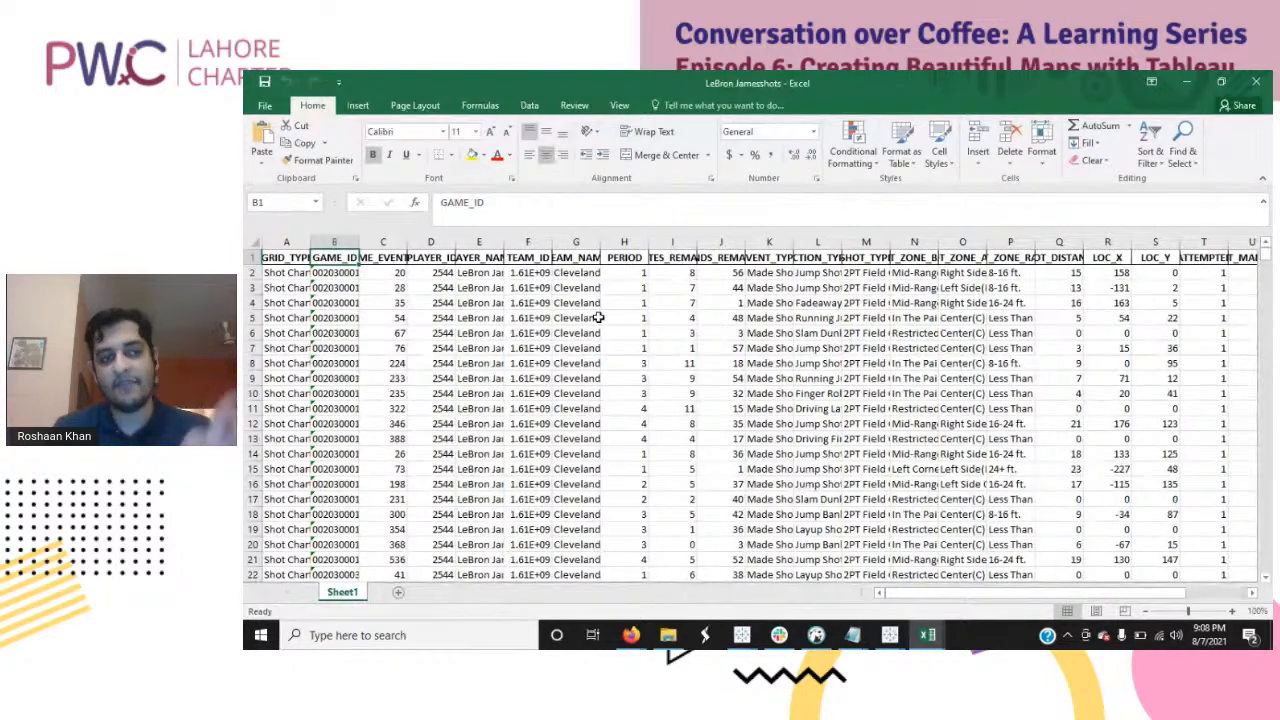
key(Right)
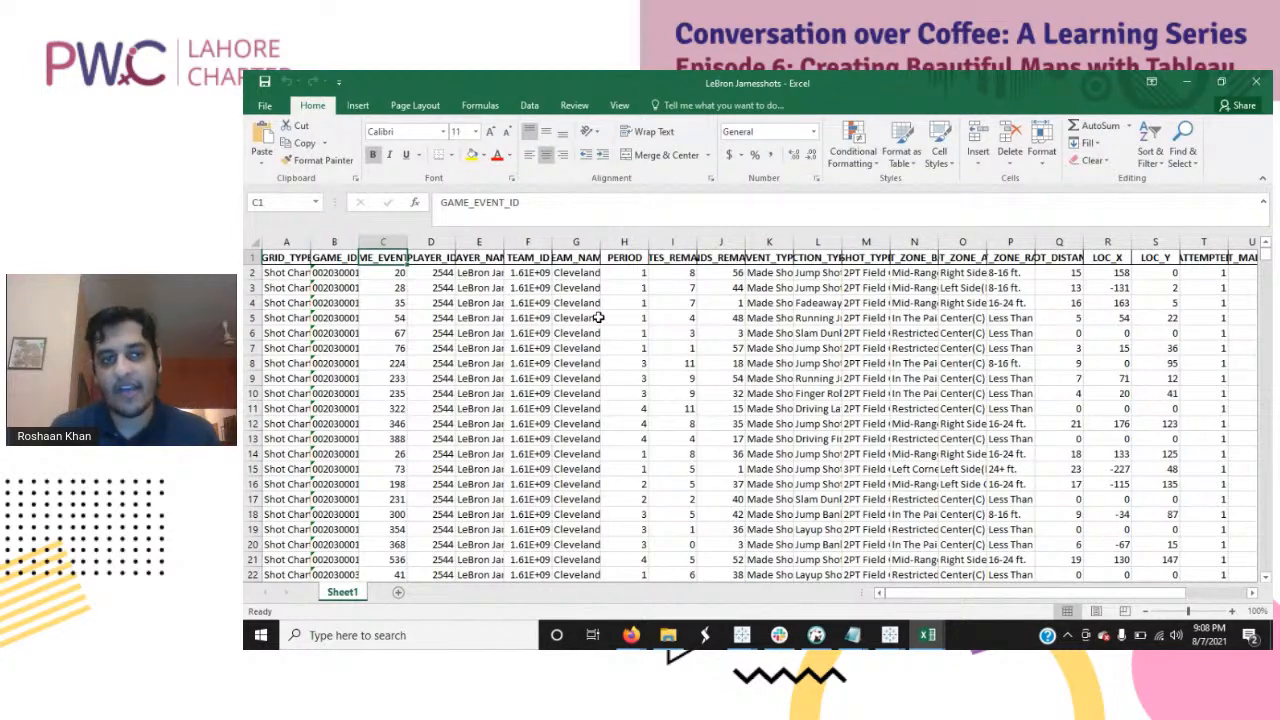
key(Right)
key(Right)
key(Right)
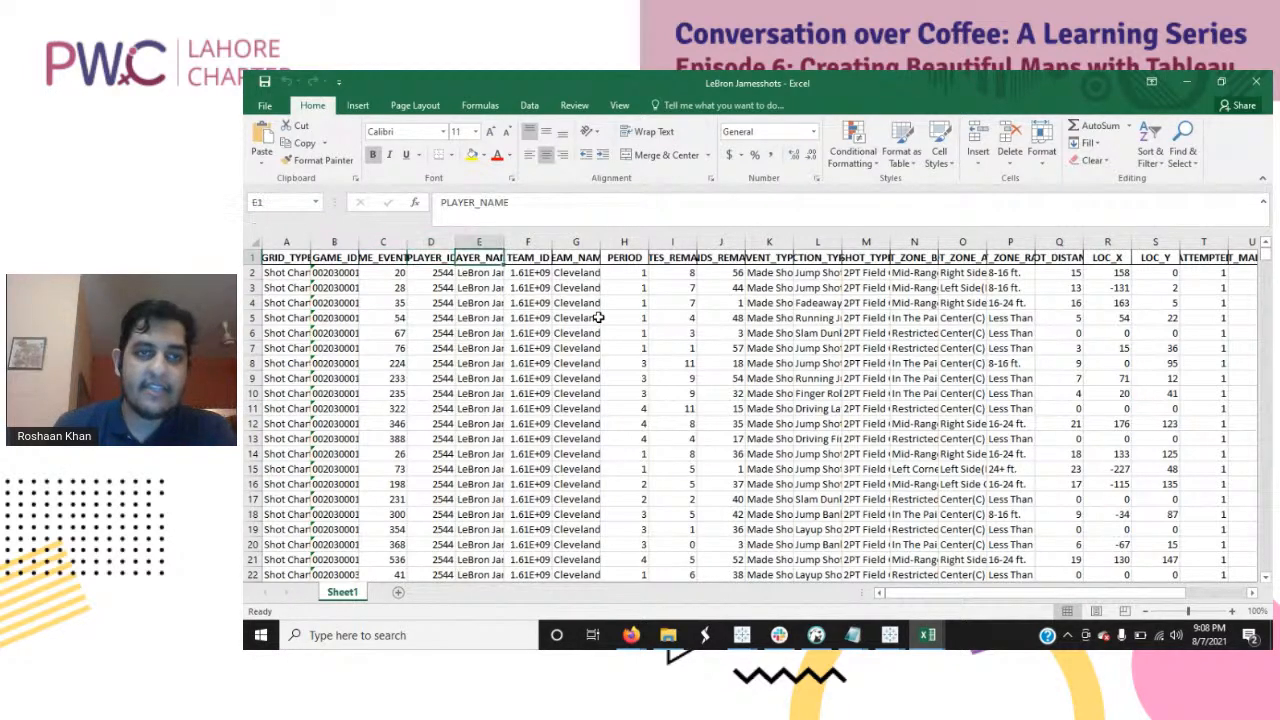
Step: Examine the team, period, minutes and seconds remaining, and event type column headings in row 1
key(Down)
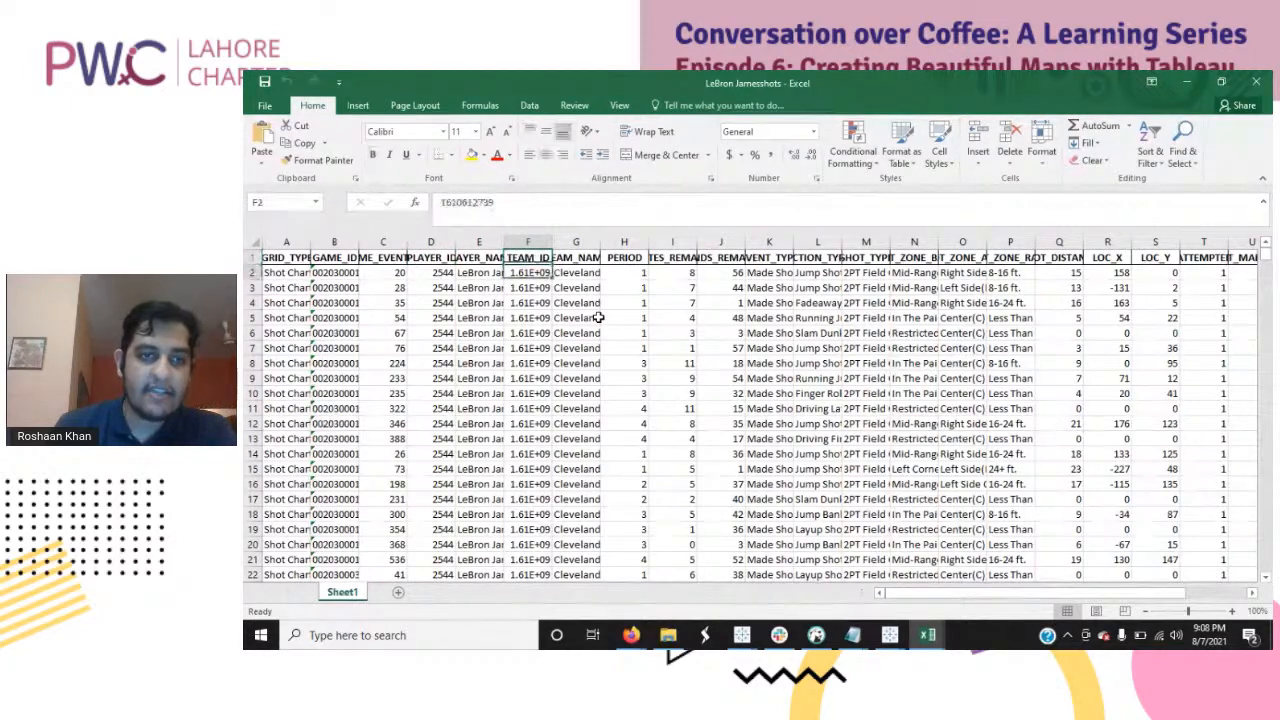
key(Up)
key(Right)
key(Right)
key(Right)
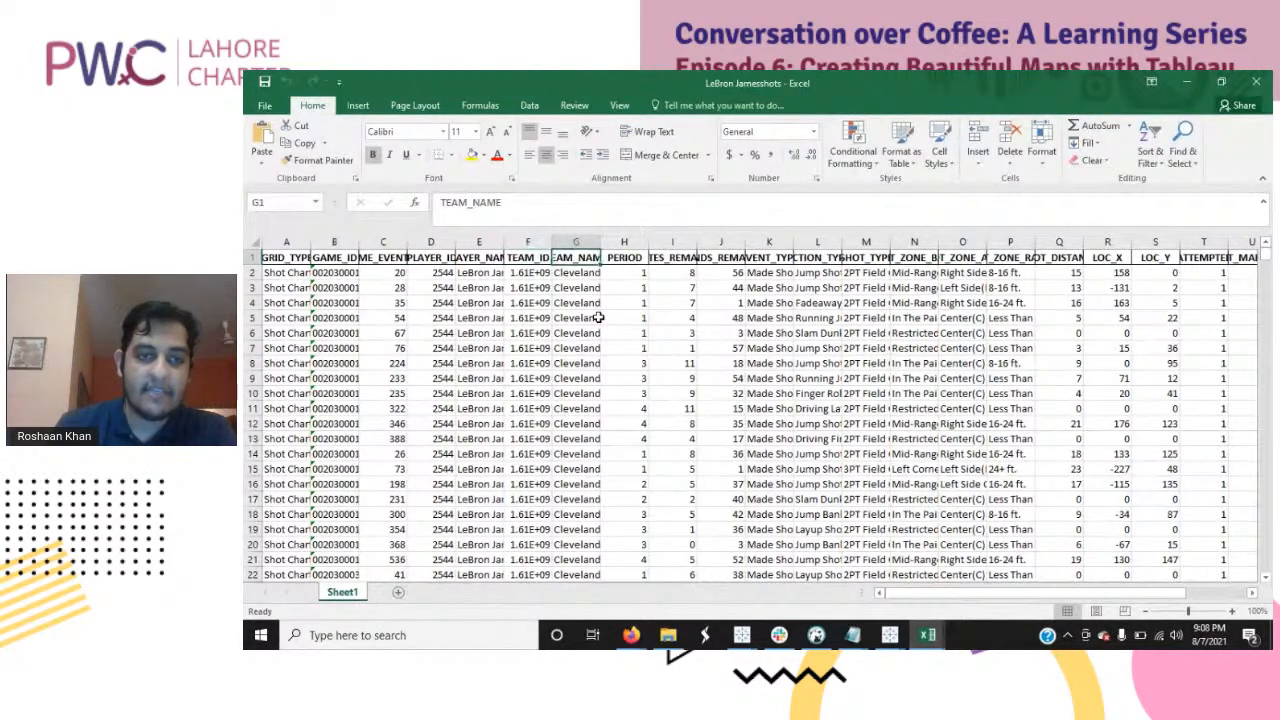
key(Right)
key(Right)
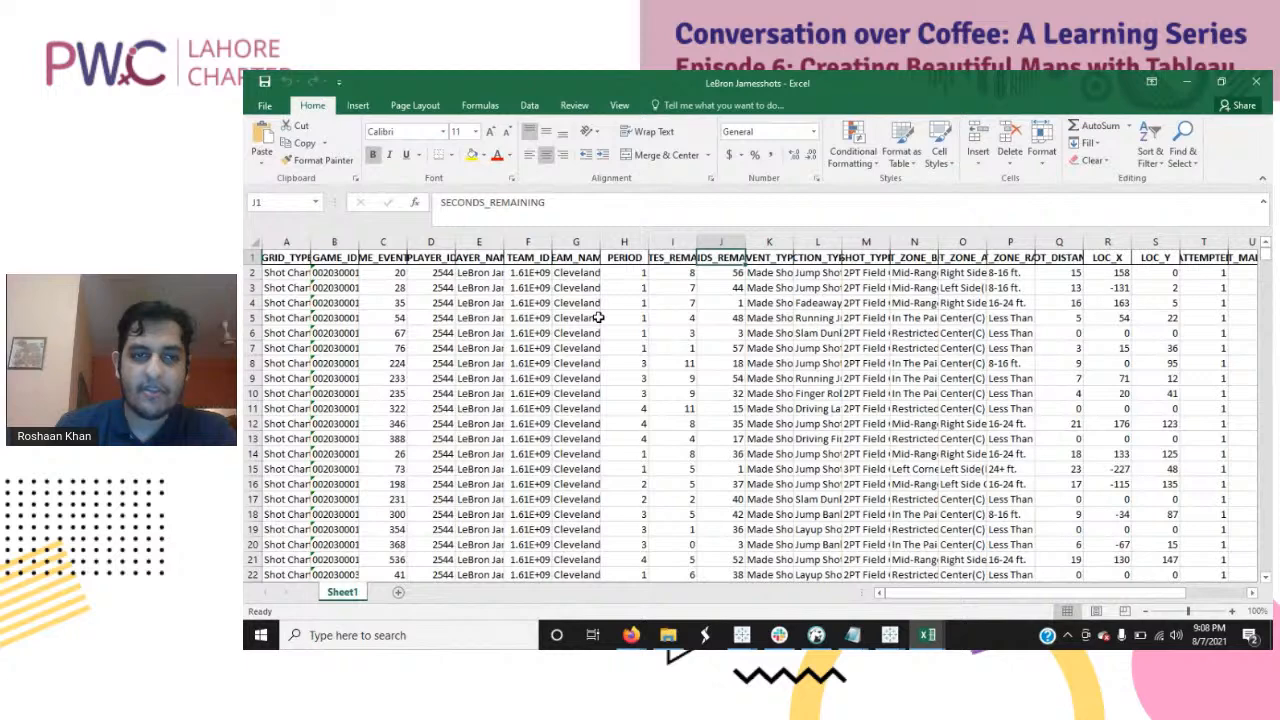
key(Left)
key(Left)
key(Left)
key(Right)
key(Right)
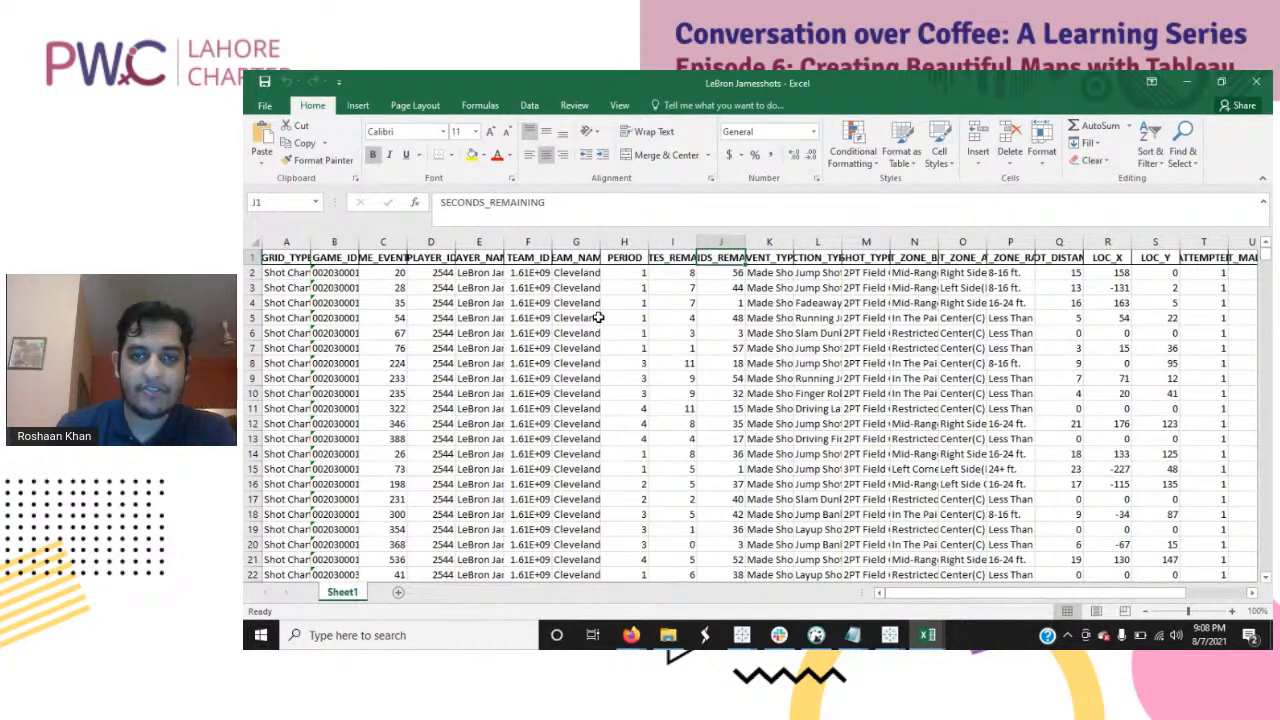
key(Right)
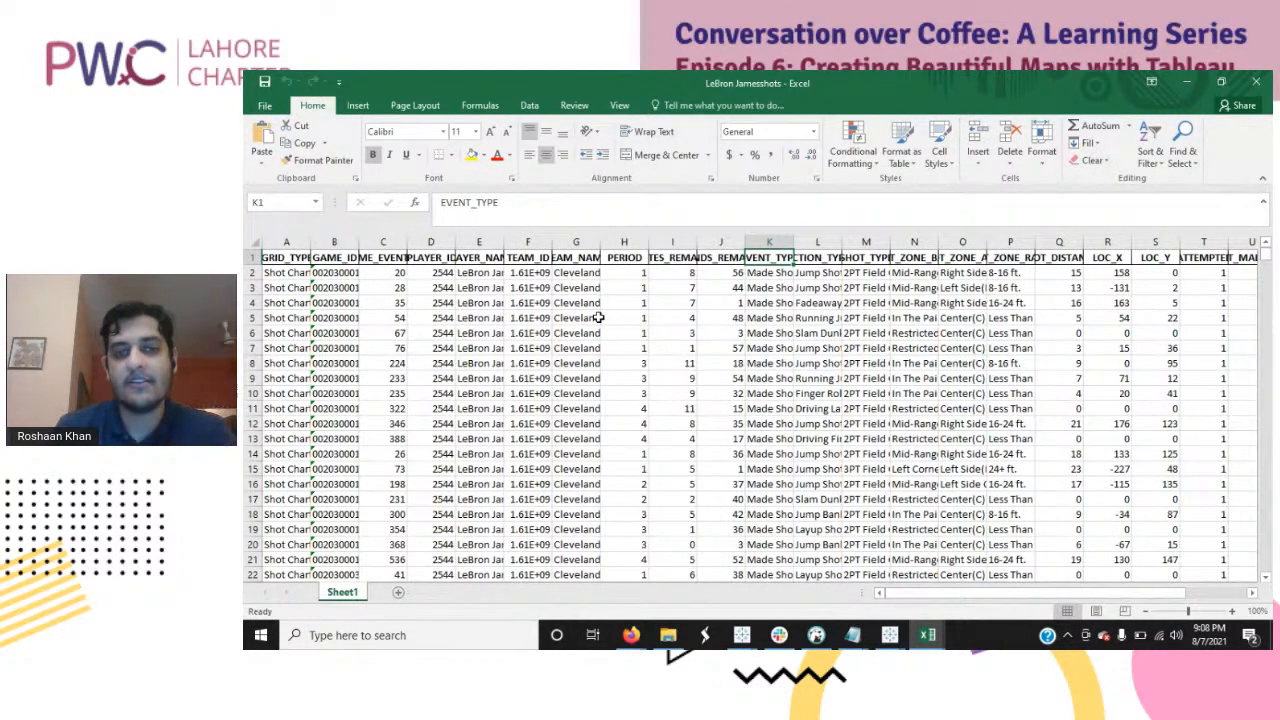
Step: Read through the shot kinds in the first rows of the ACTION_TYPE column and return to the header row
key(Right)
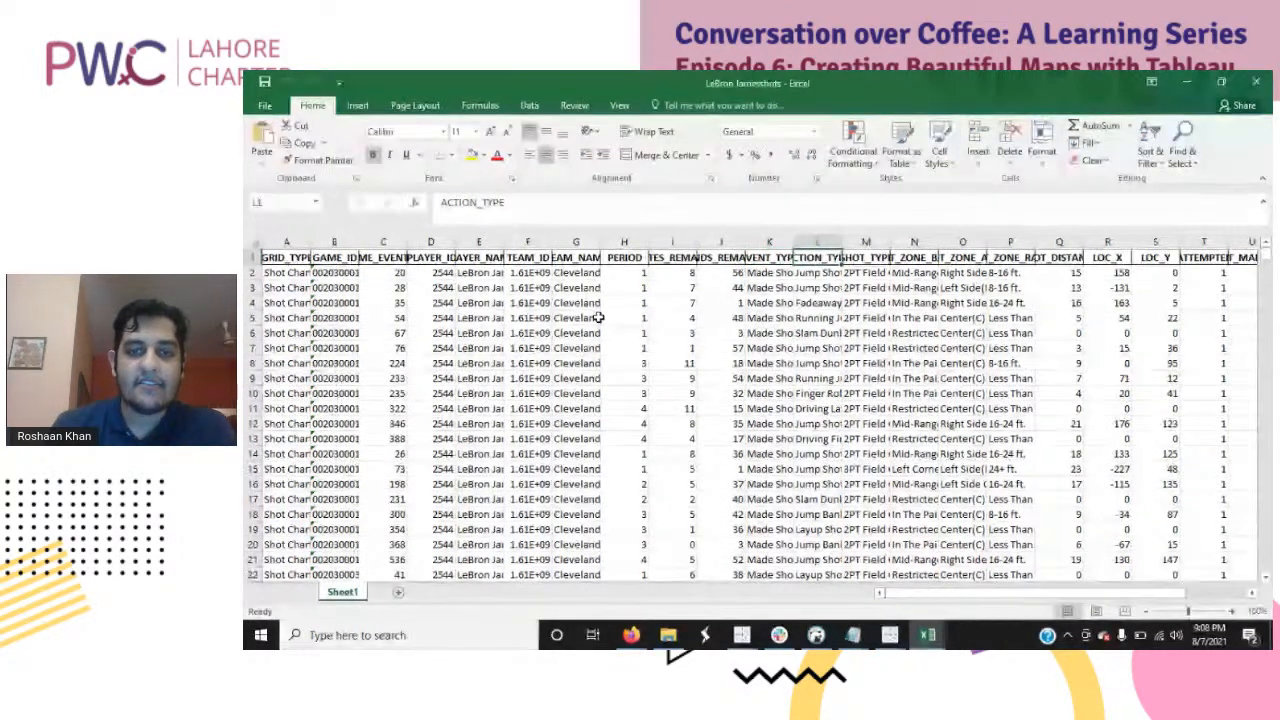
key(Down)
key(Down)
key(Down)
key(Down)
key(Down)
key(Down)
key(Down)
key(Down)
key(Down)
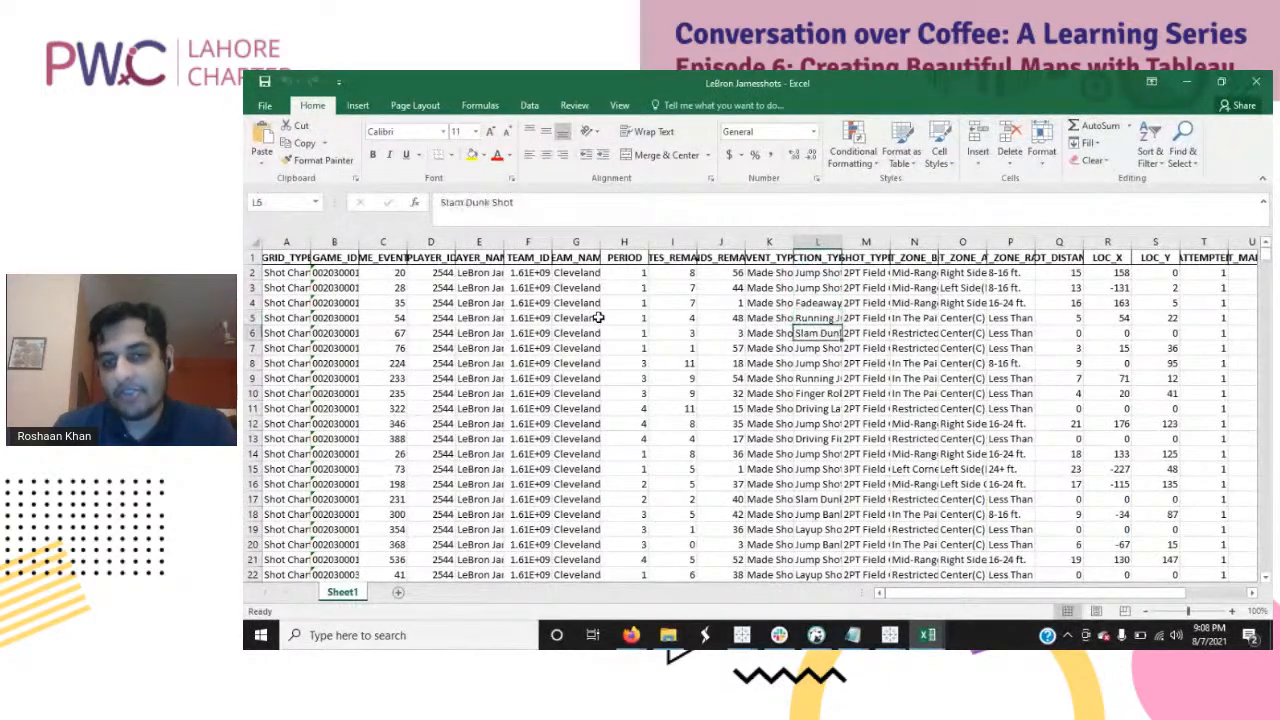
key(Down)
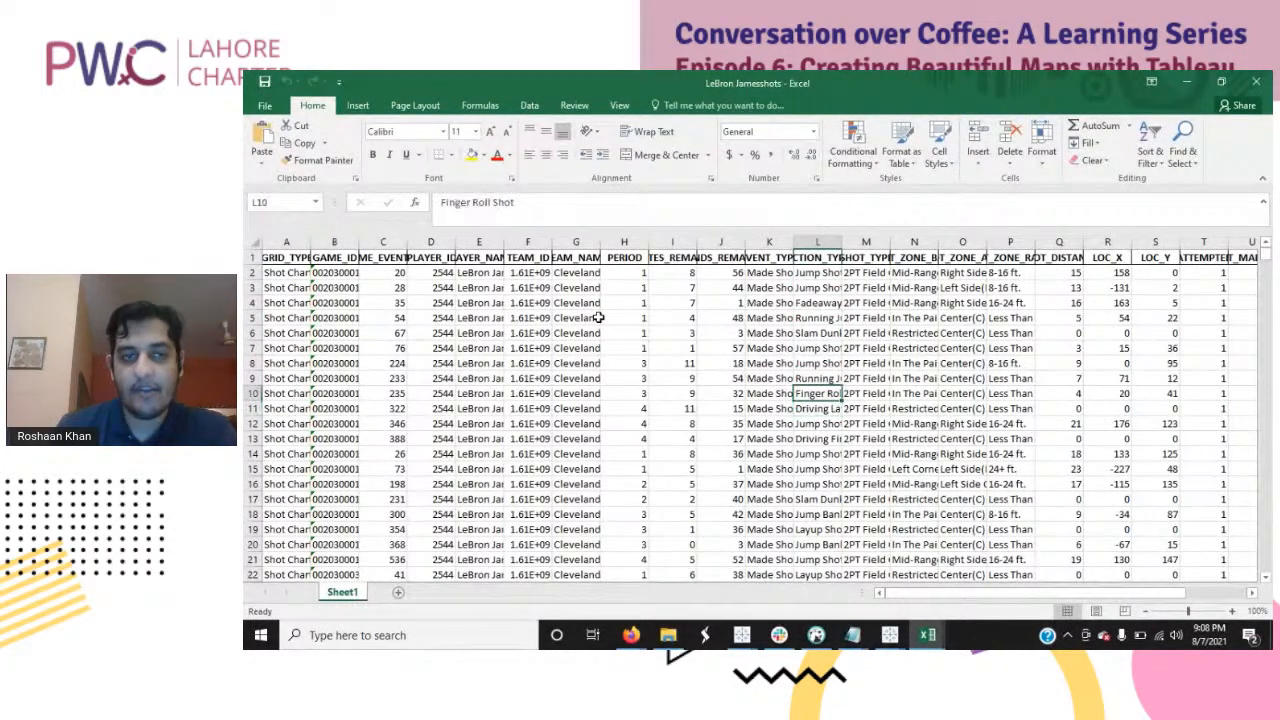
key(Up)
key(Up)
key(Up)
key(Up)
key(Up)
key(Up)
key(Up)
key(Up)
key(Up)
key(Up)
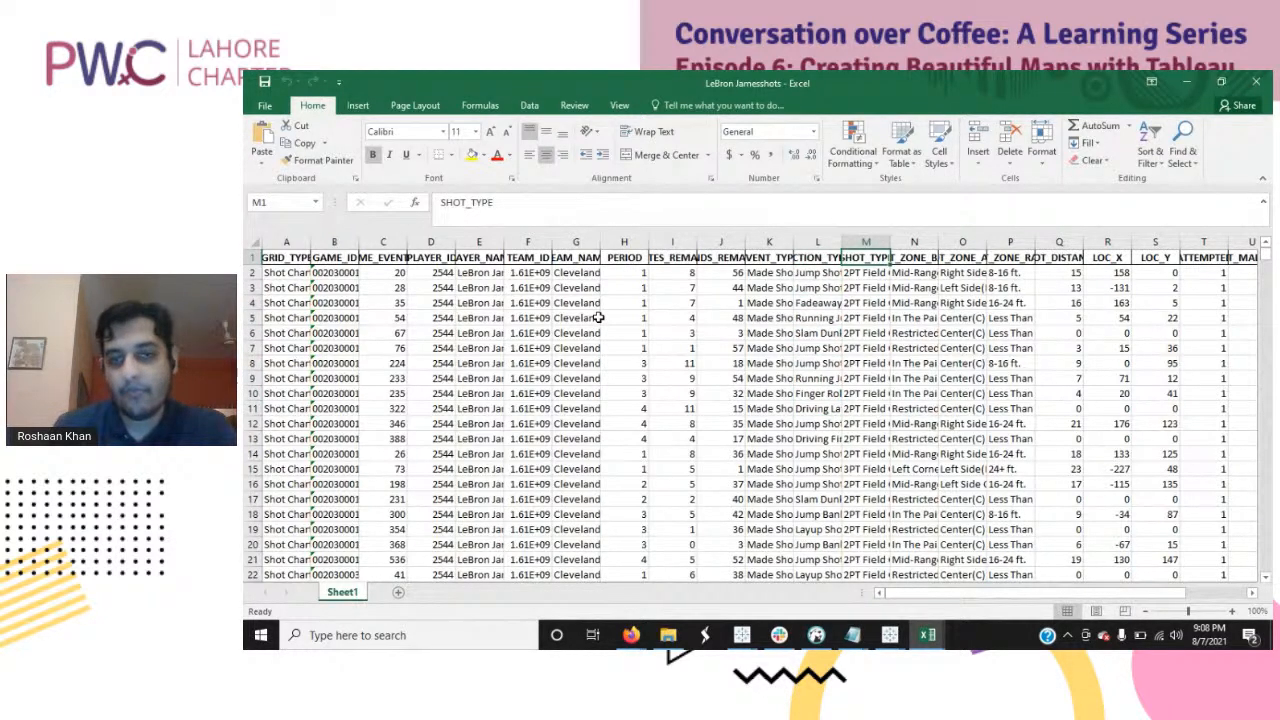
Step: Read the first court-area entries in the SHOT_ZONE_BASIC column and return to the header row
key(Right)
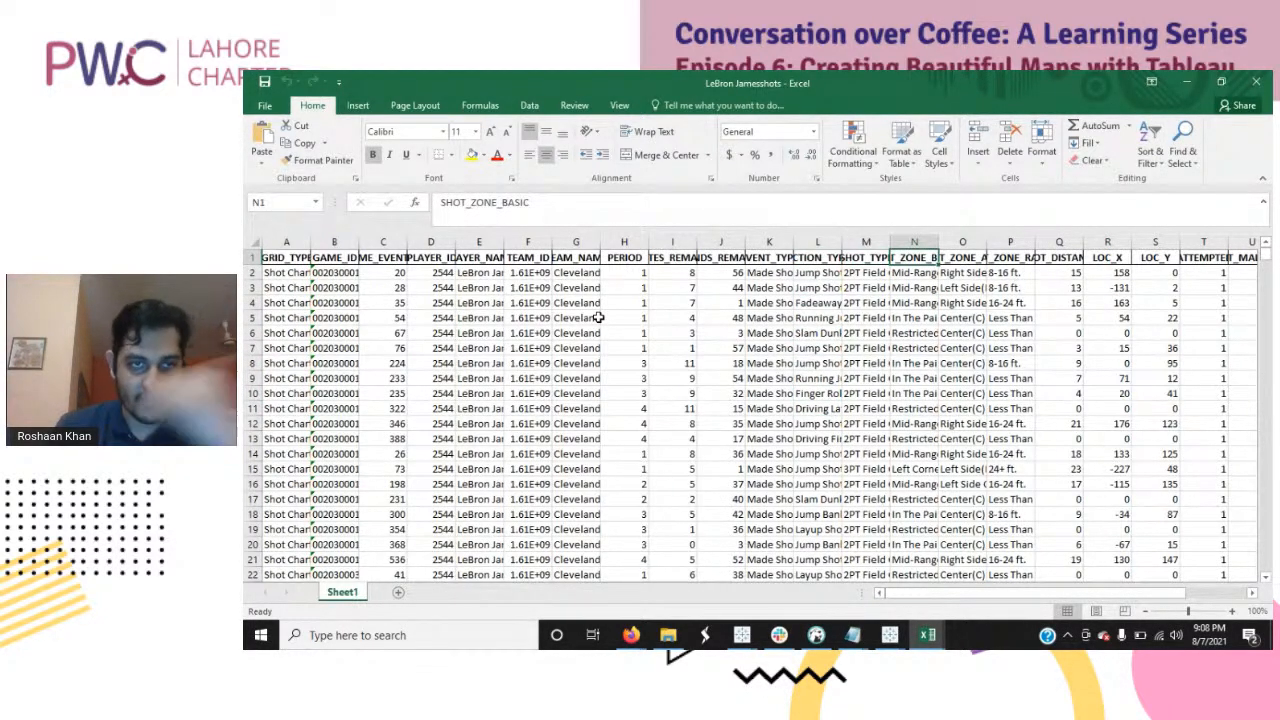
key(Down)
key(Down)
key(Down)
key(Down)
key(Down)
key(Down)
key(Down)
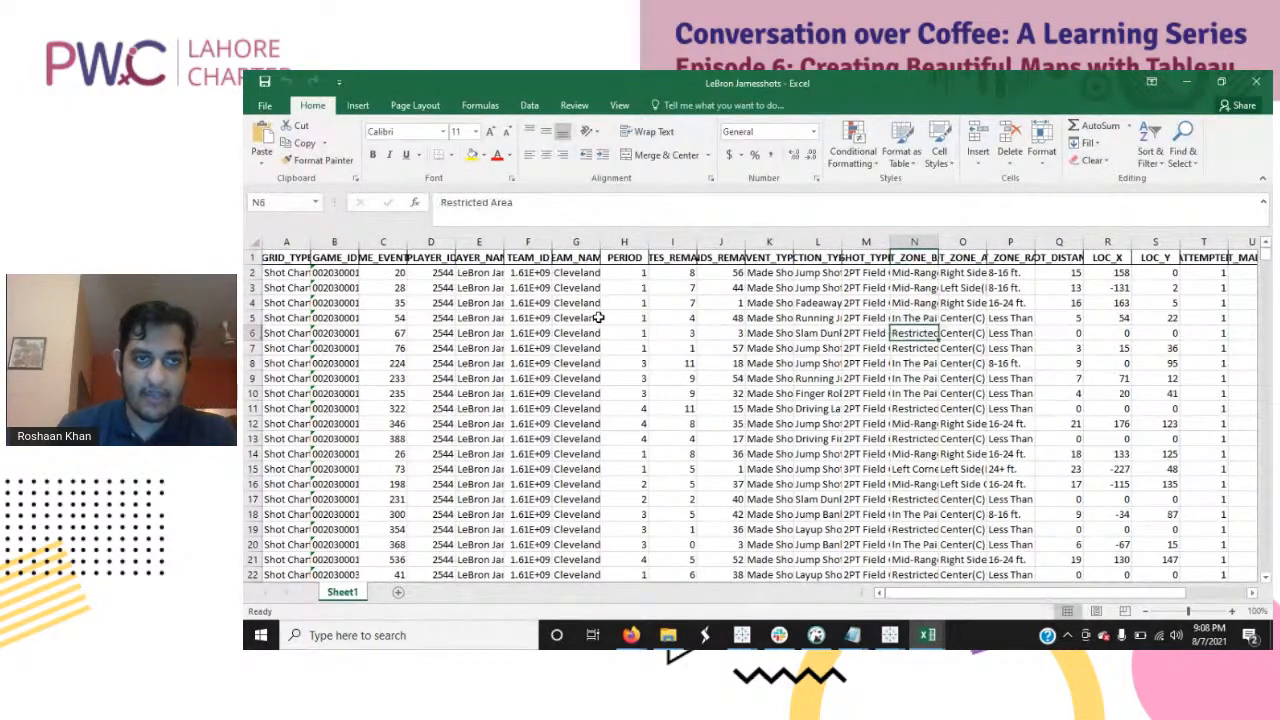
key(Up)
key(Up)
key(Up)
key(Up)
key(Up)
key(Up)
key(Up)
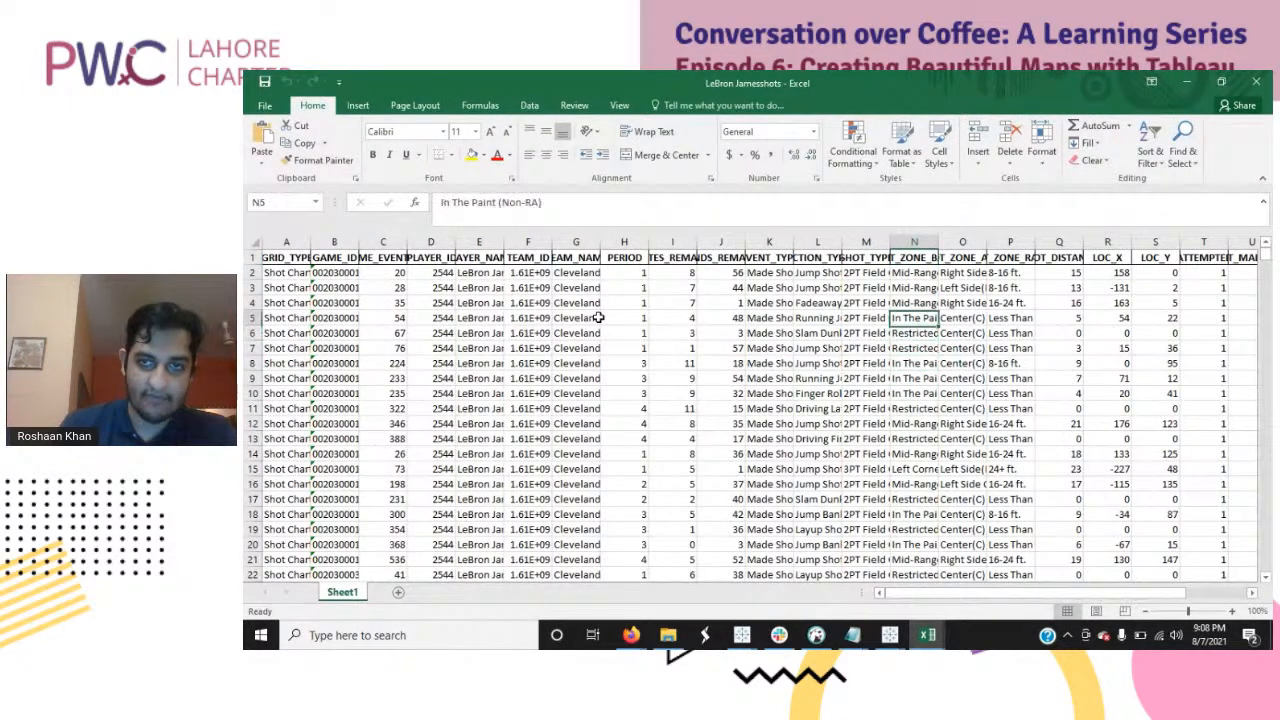
Step: Examine the SHOT_DISTANCE column and the LOC_X and LOC_Y shot coordinates of the first record
key(Right)
key(Right)
key(Right)
key(Right)
key(Right)
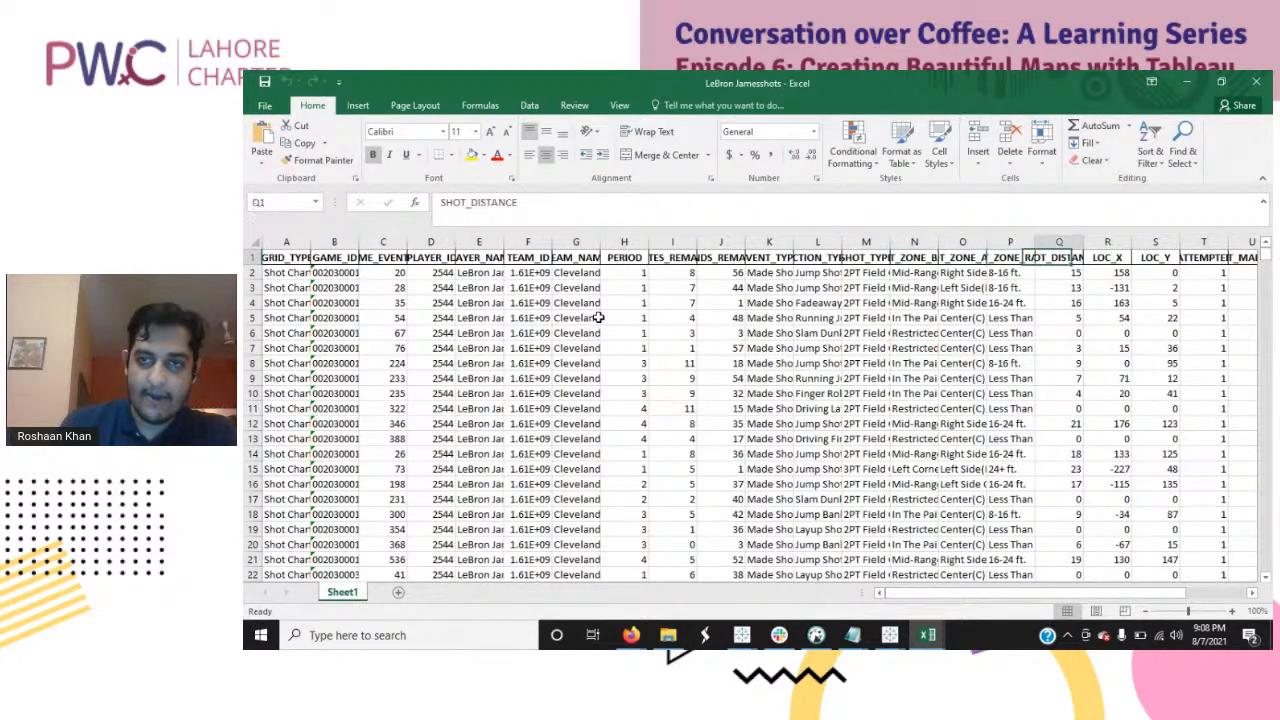
key(Left)
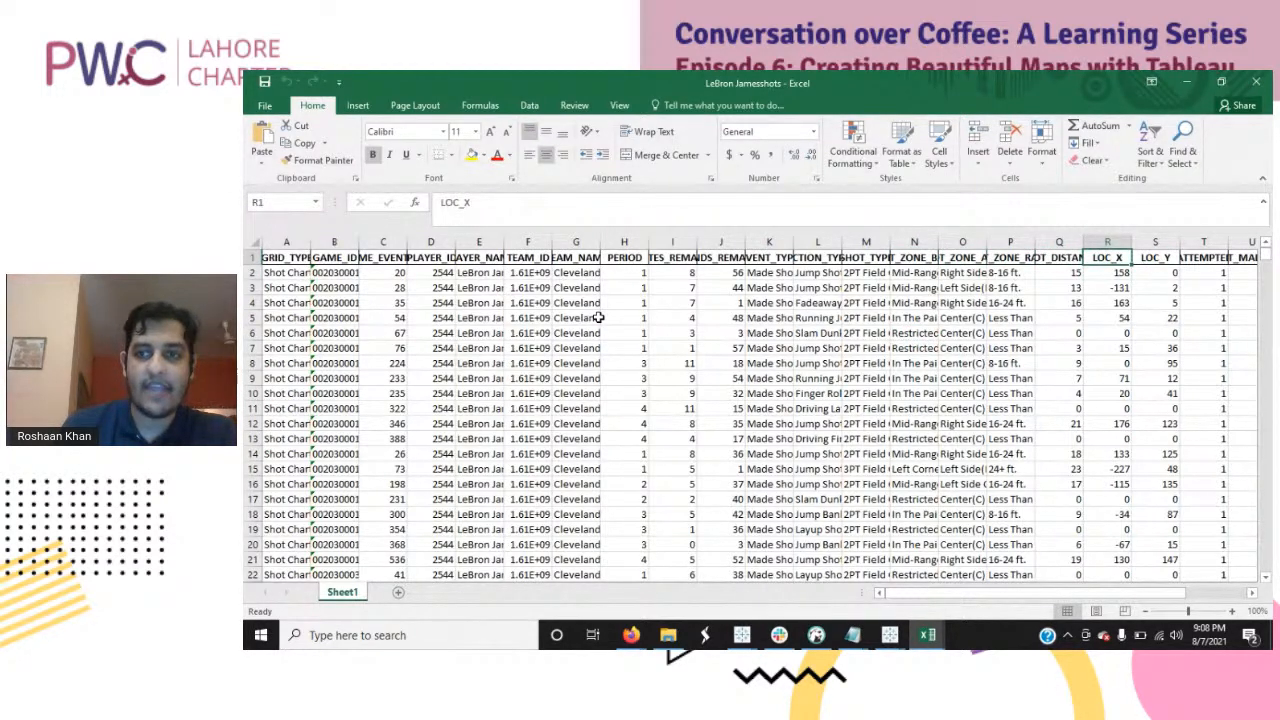
key(Down)
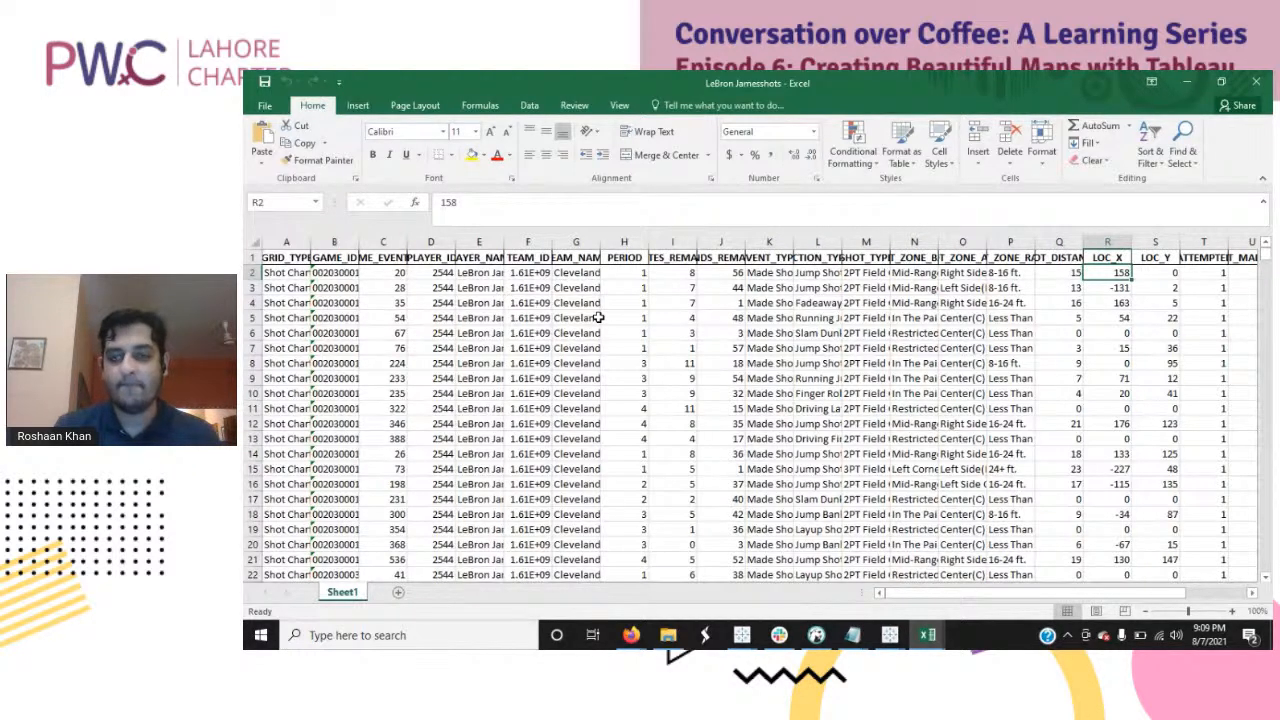
key(Right)
key(Right)
key(Left)
key(Left)
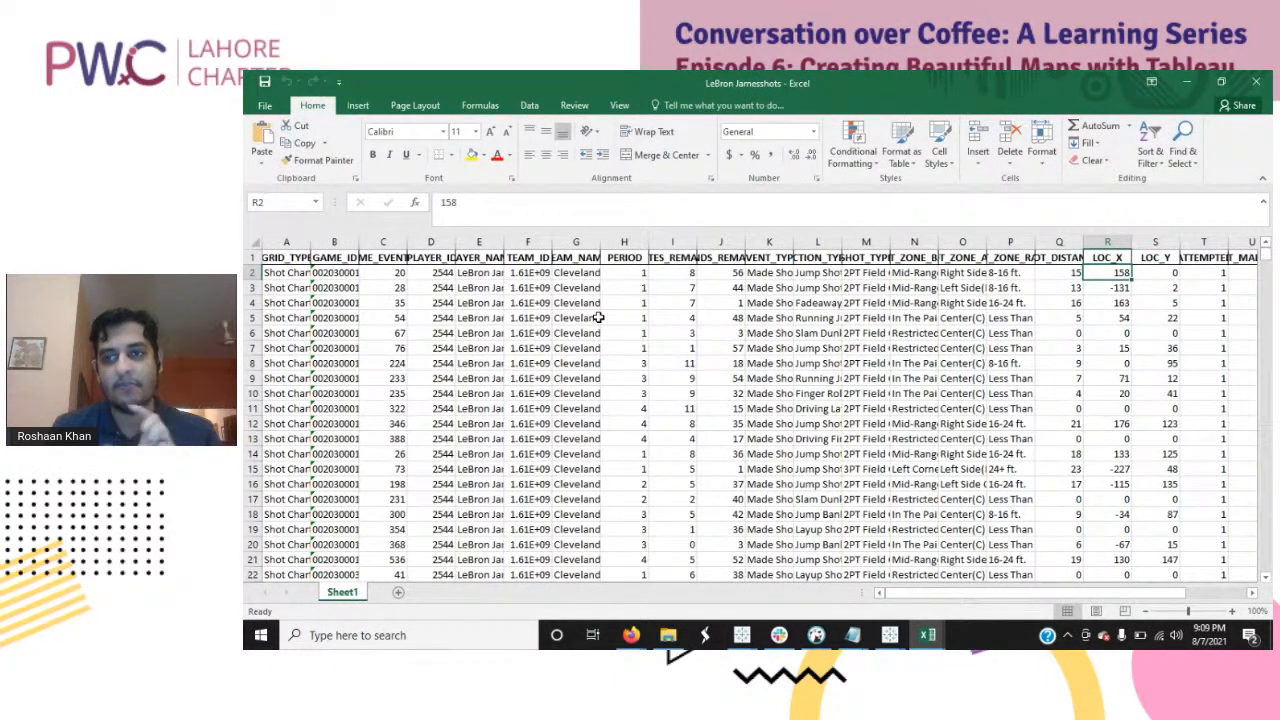
Step: Switch to the Book1 workbook in Tableau and review its data source through to the Loc X and Loc Y fields, with the data grid enlarged
click(1195, 78)
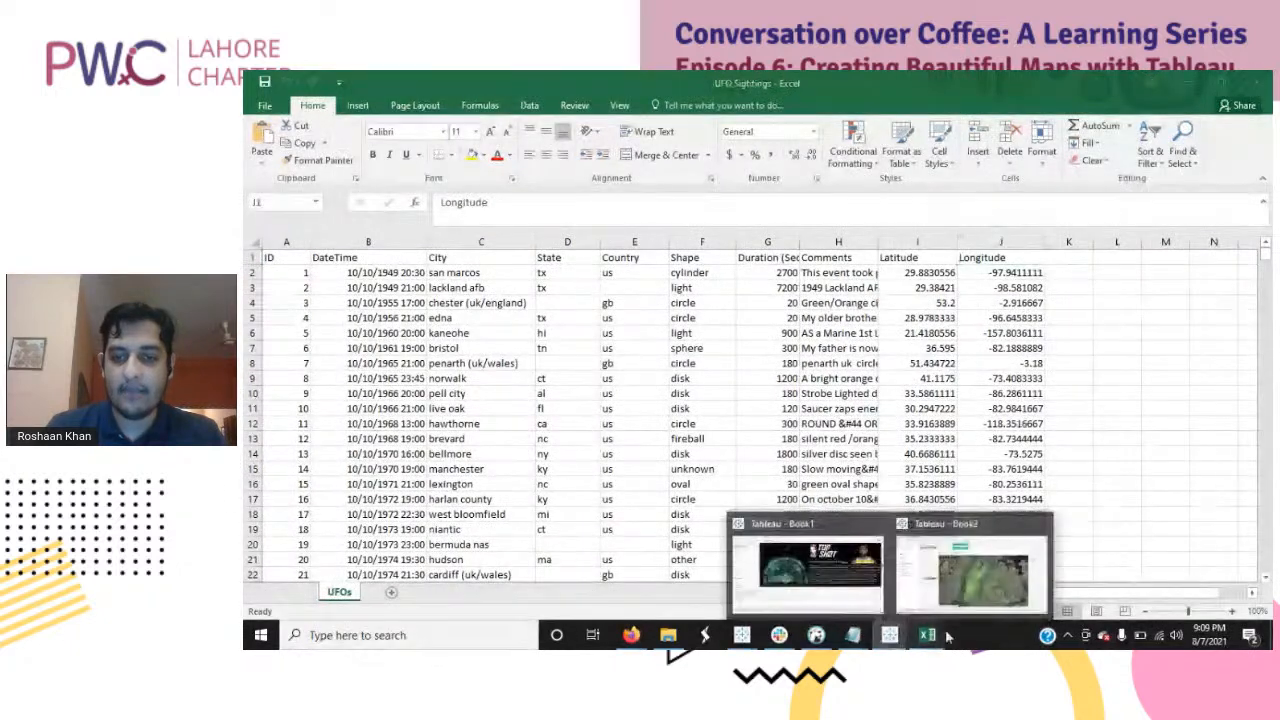
click(808, 565)
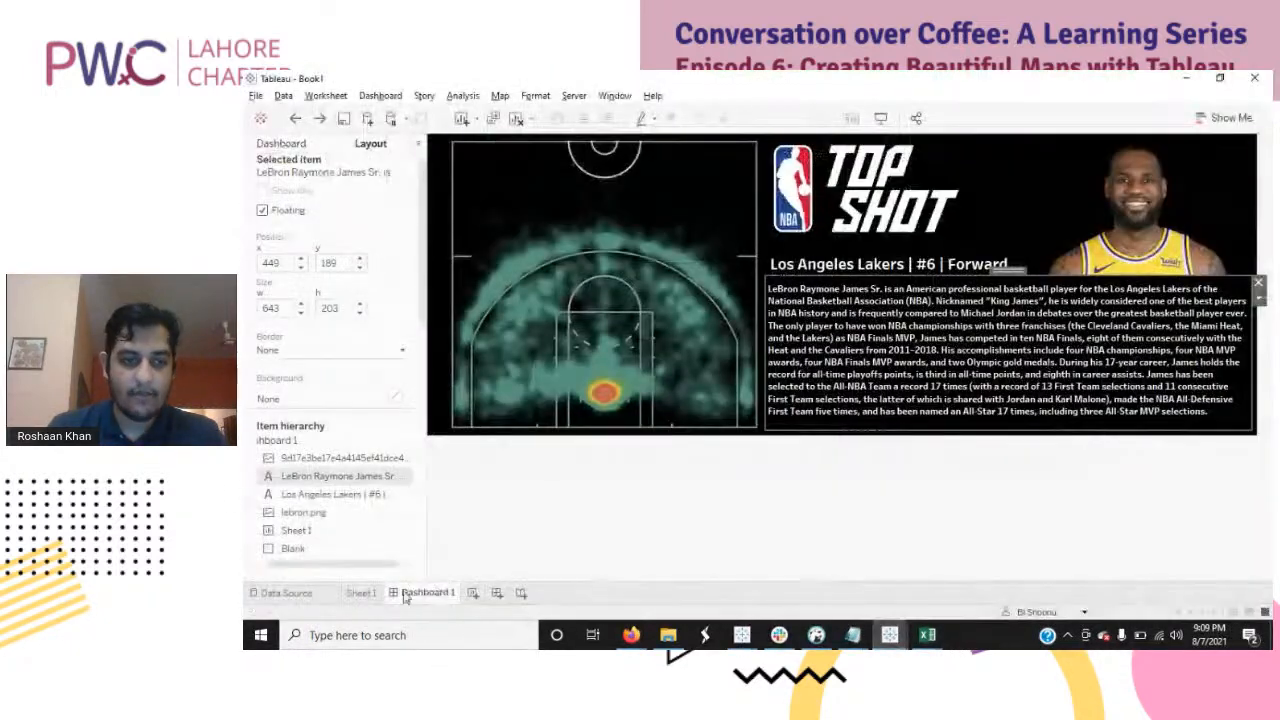
click(287, 593)
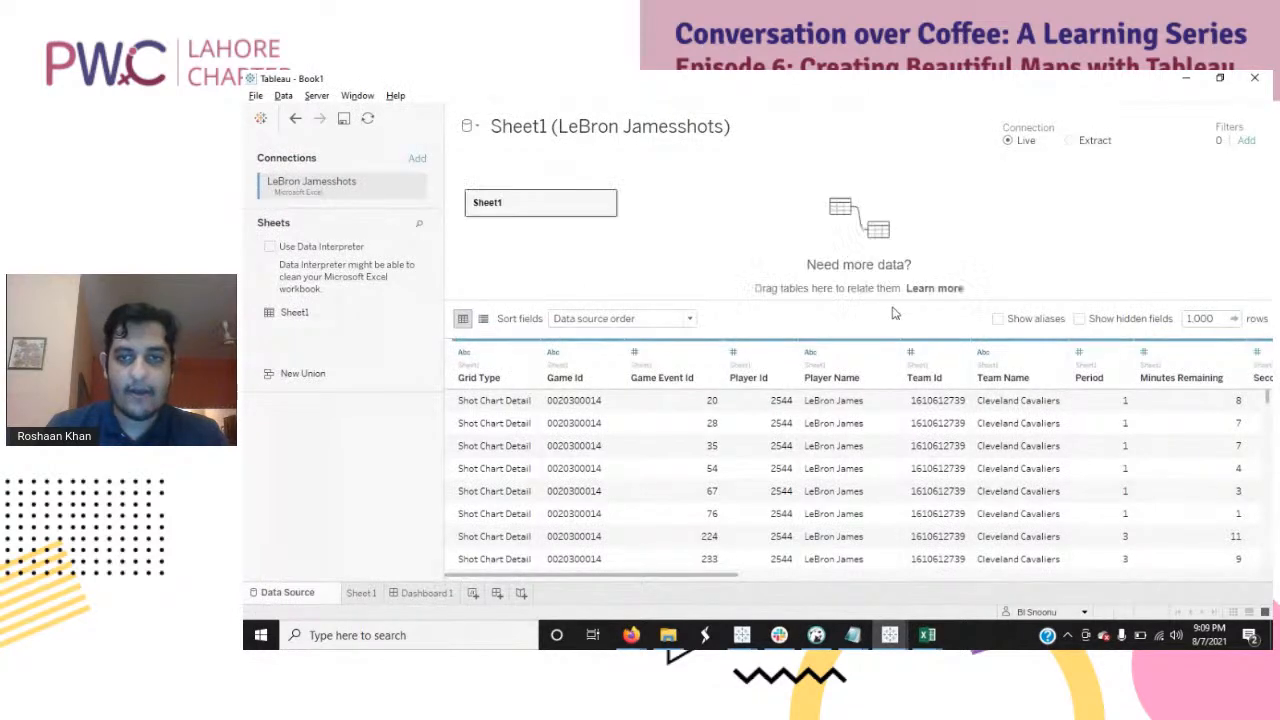
drag(887, 301, 886, 248)
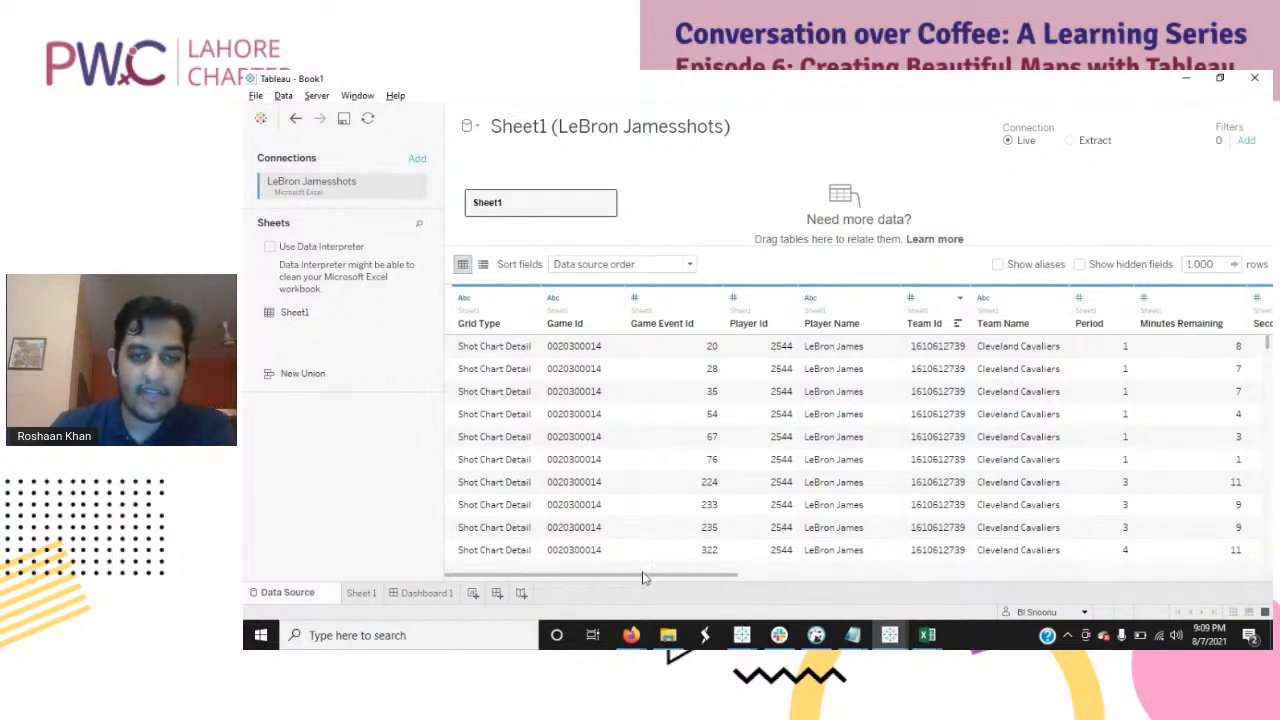
drag(660, 576, 416, 577)
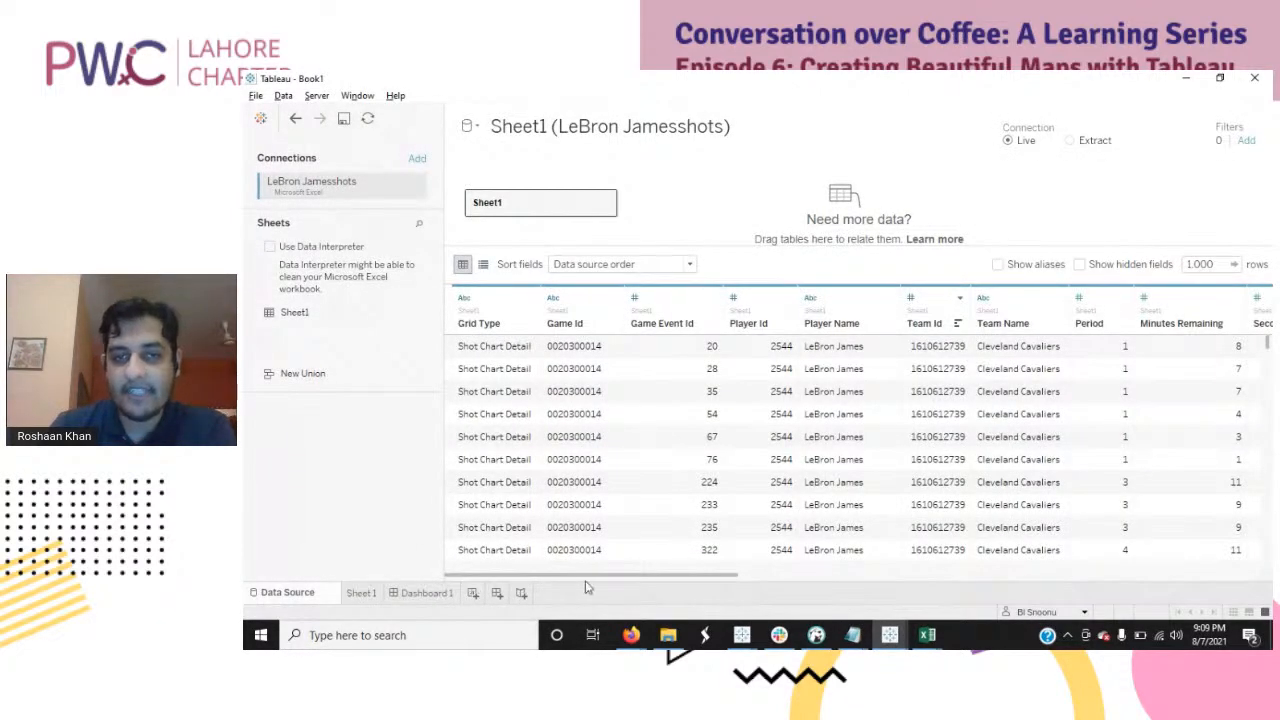
drag(589, 578, 1177, 567)
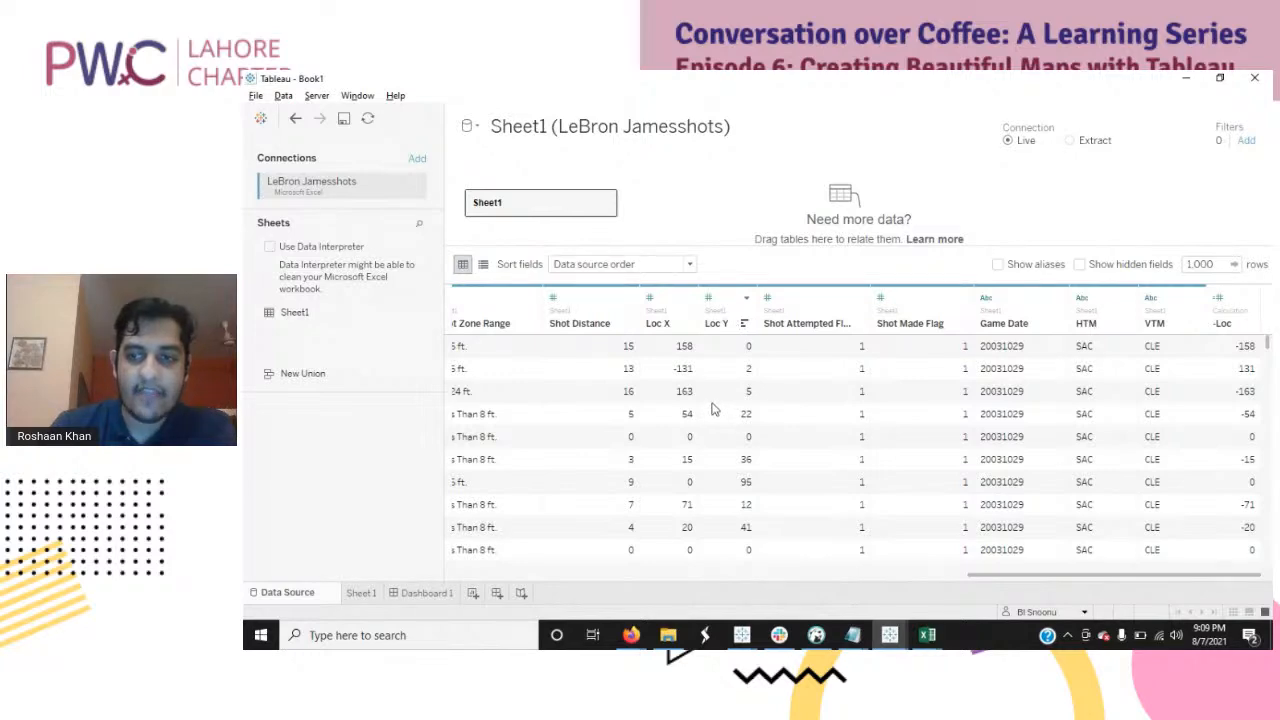
Step: Review the existing shot density map on Sheet 1 and add a new blank worksheet
click(362, 593)
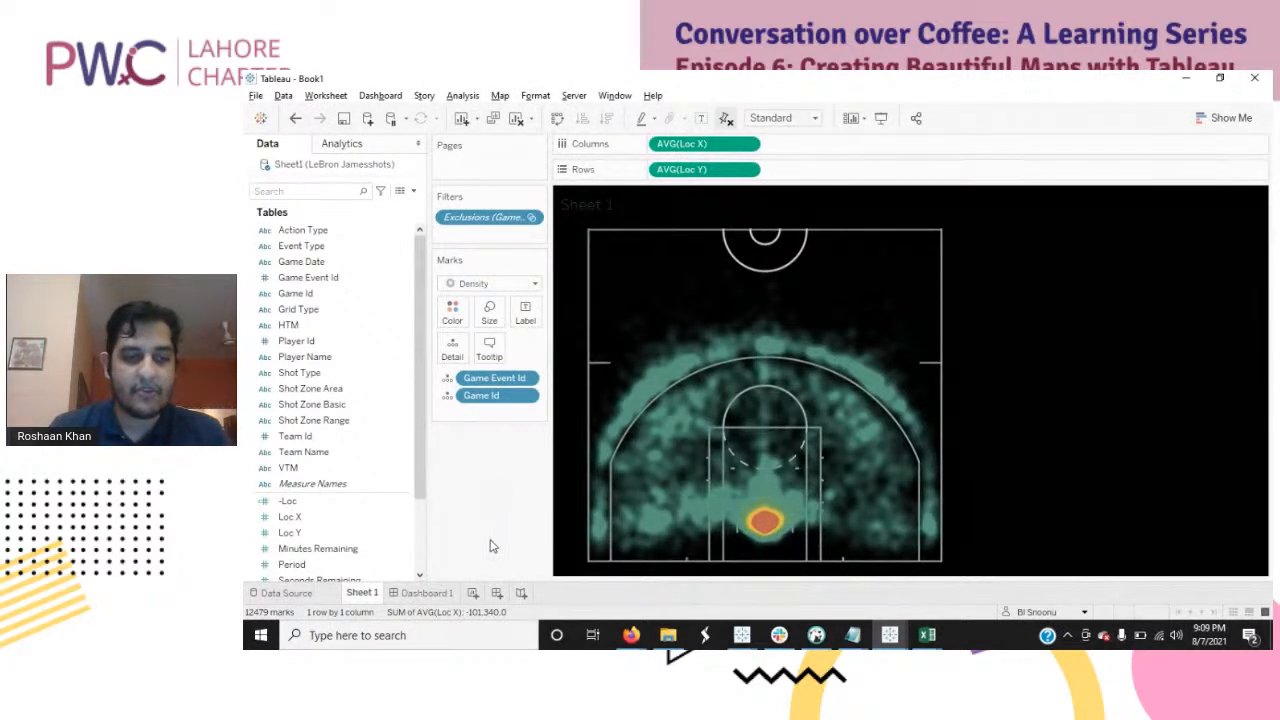
click(474, 593)
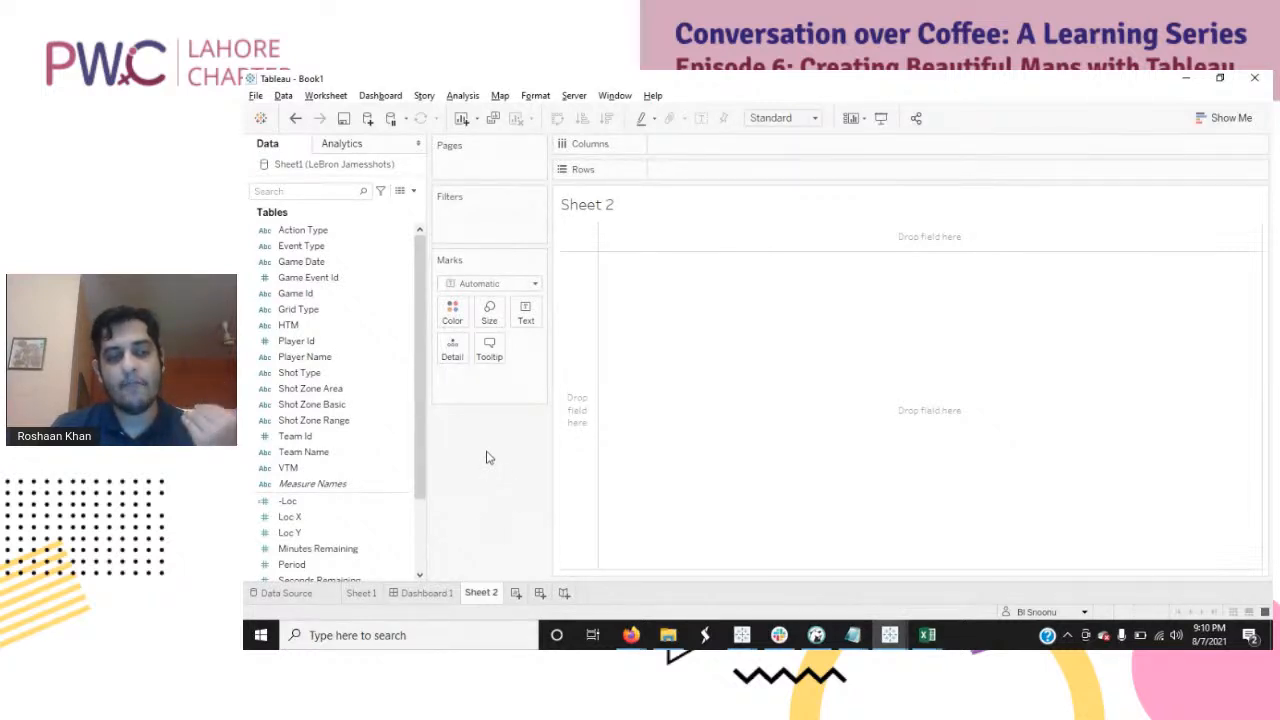
click(500, 97)
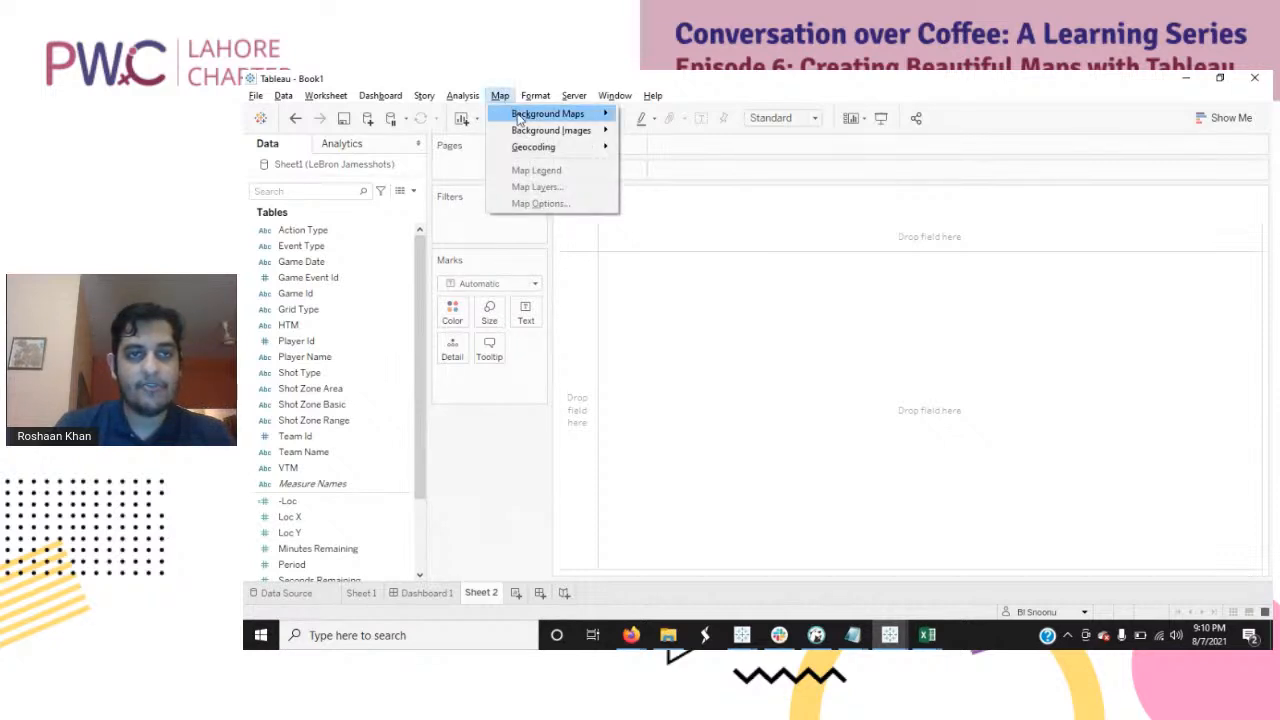
mouse_move(600, 130)
click(725, 136)
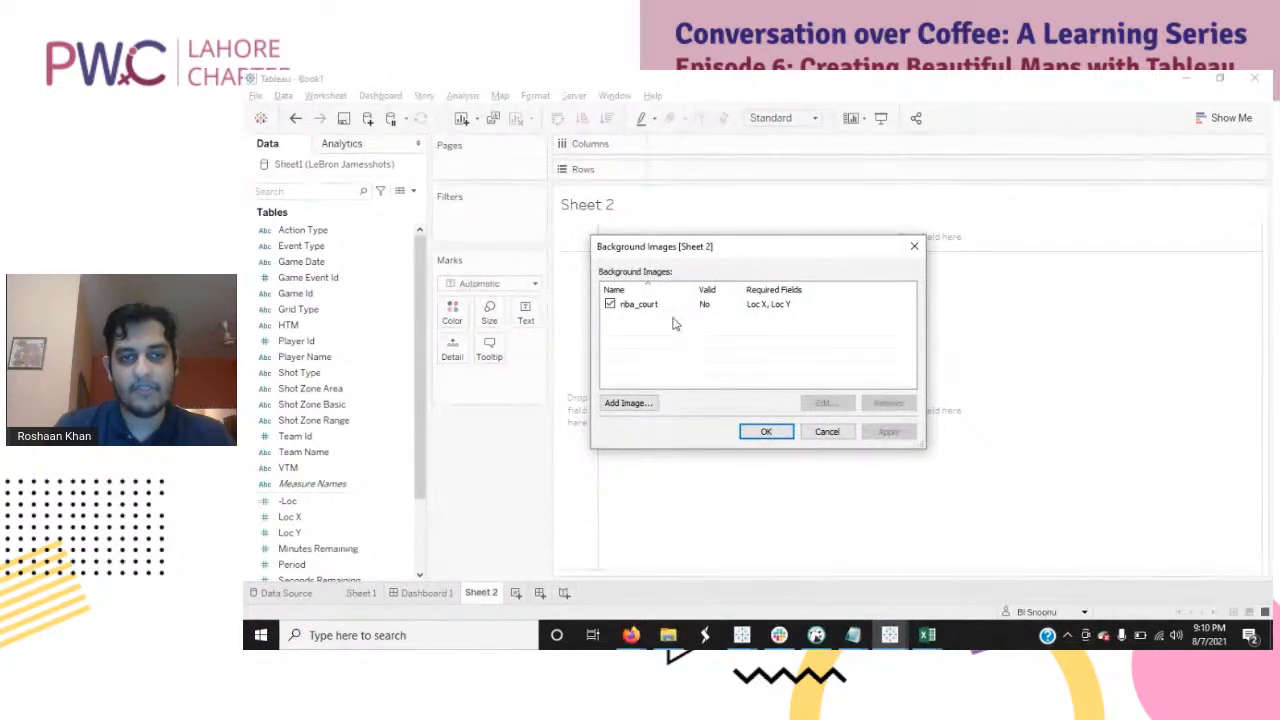
click(630, 403)
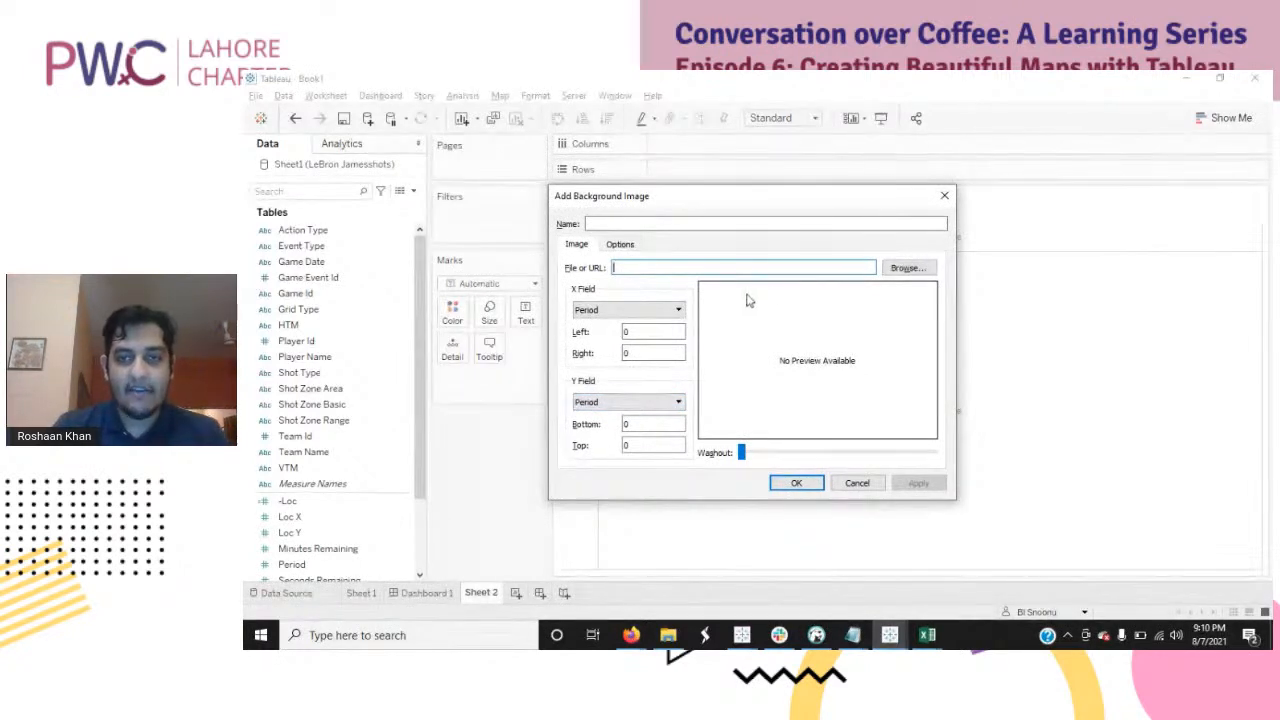
click(905, 268)
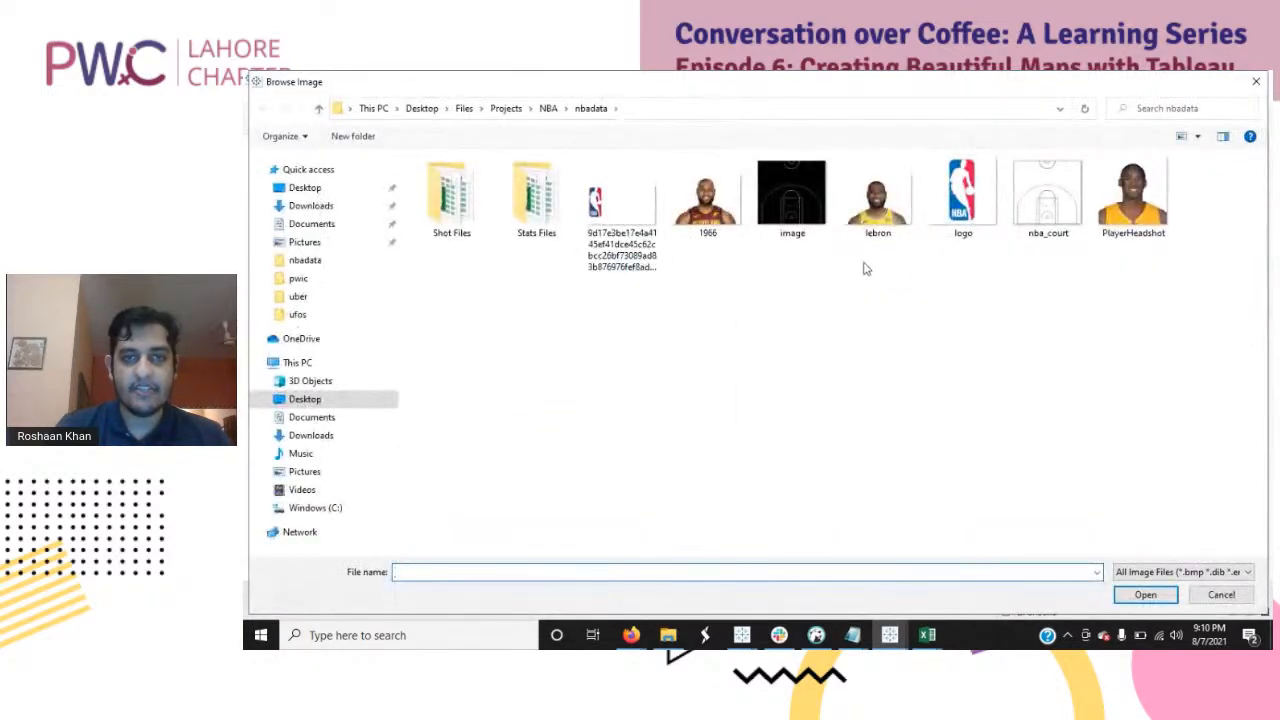
click(803, 214)
click(1048, 228)
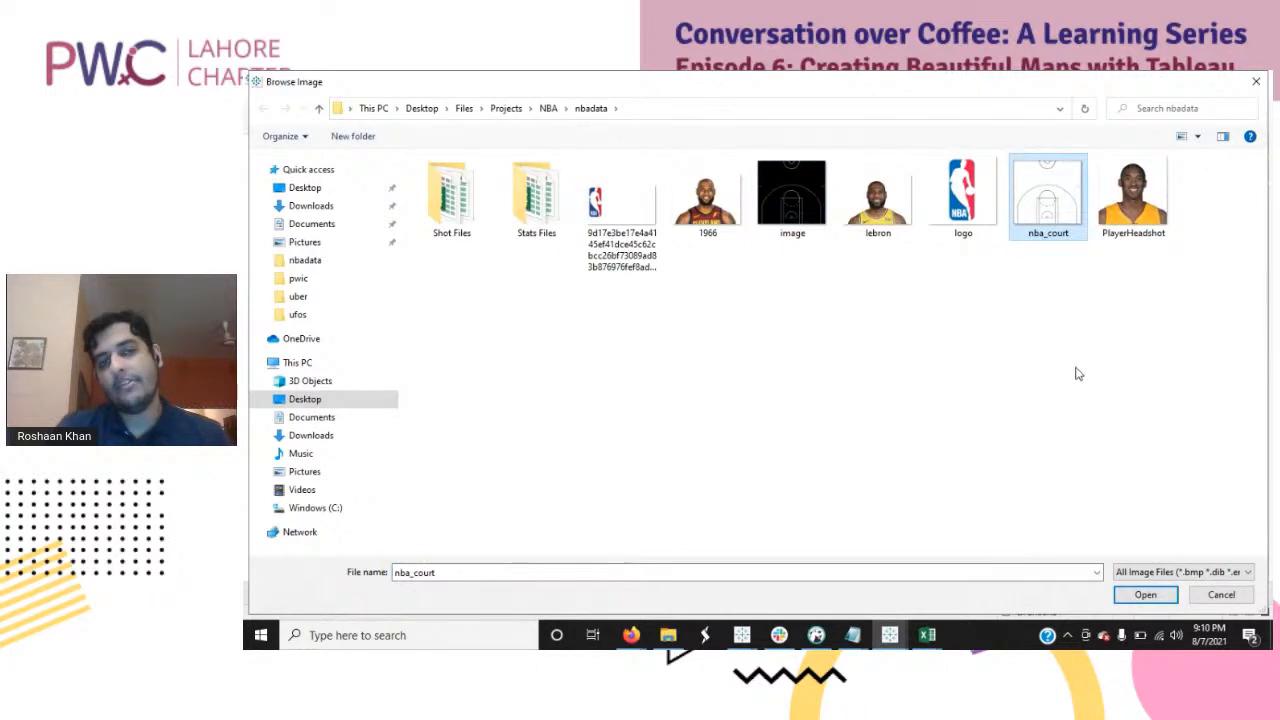
click(823, 230)
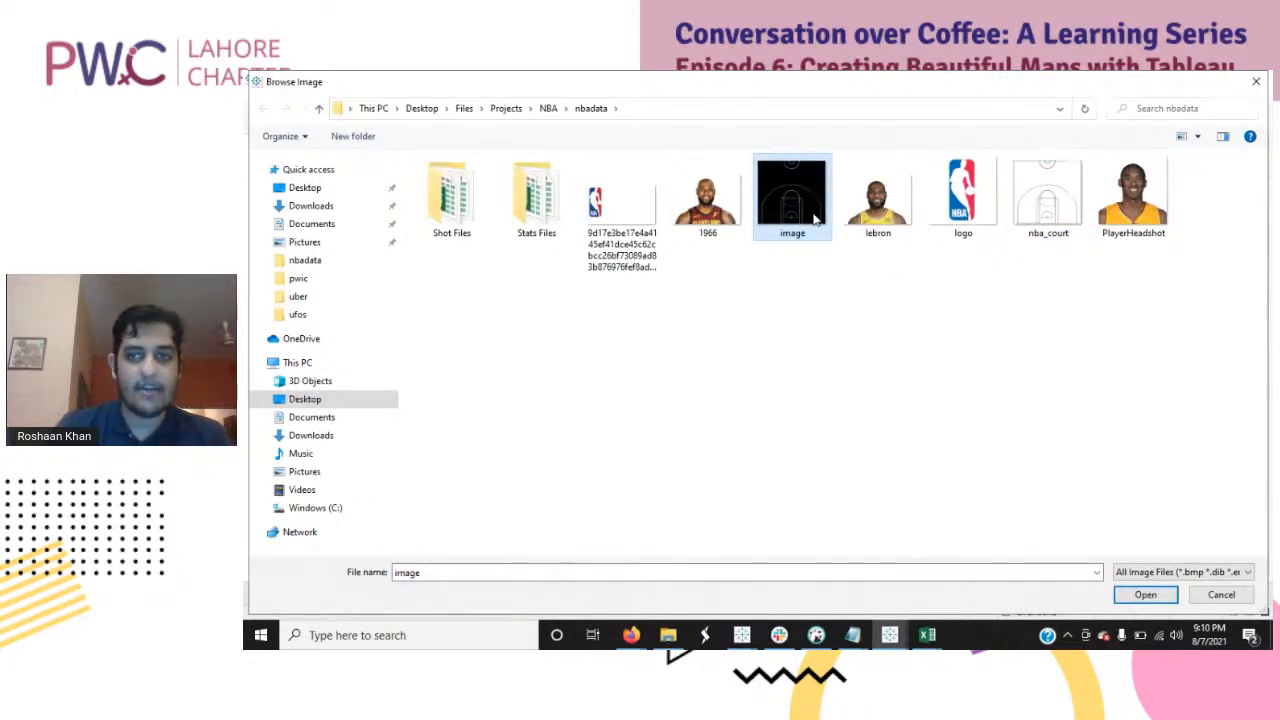
click(1160, 596)
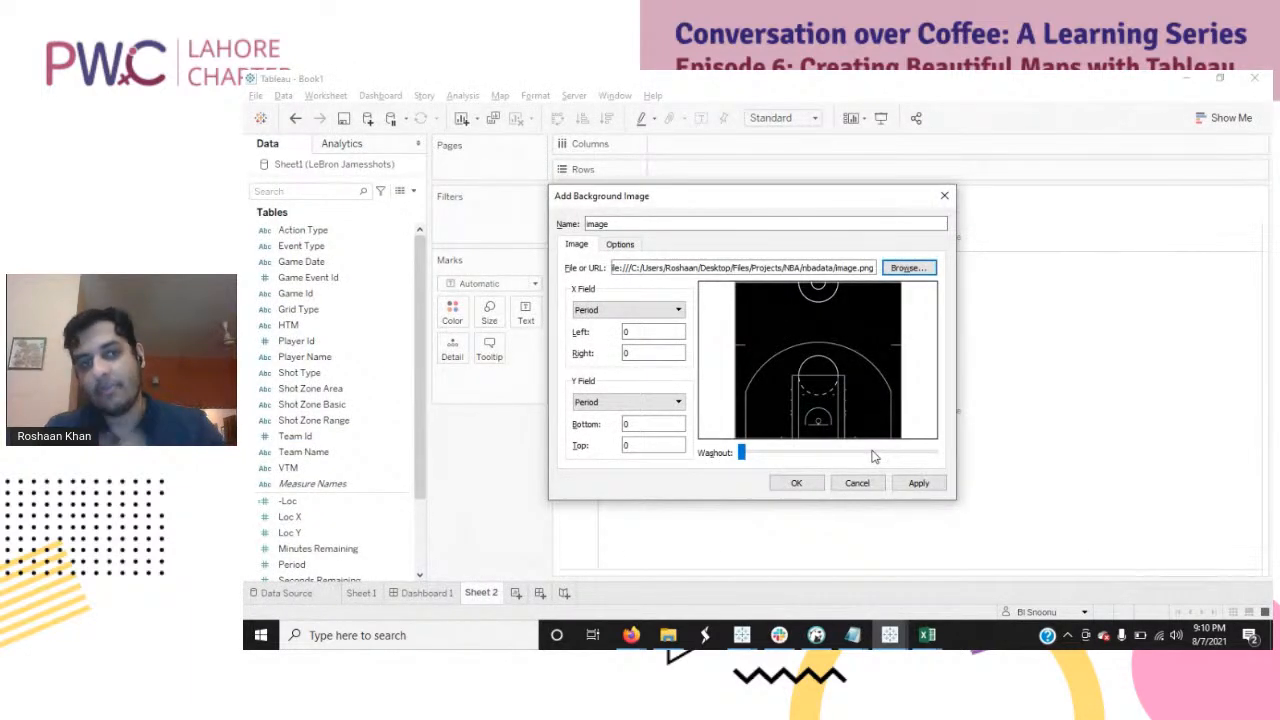
click(678, 310)
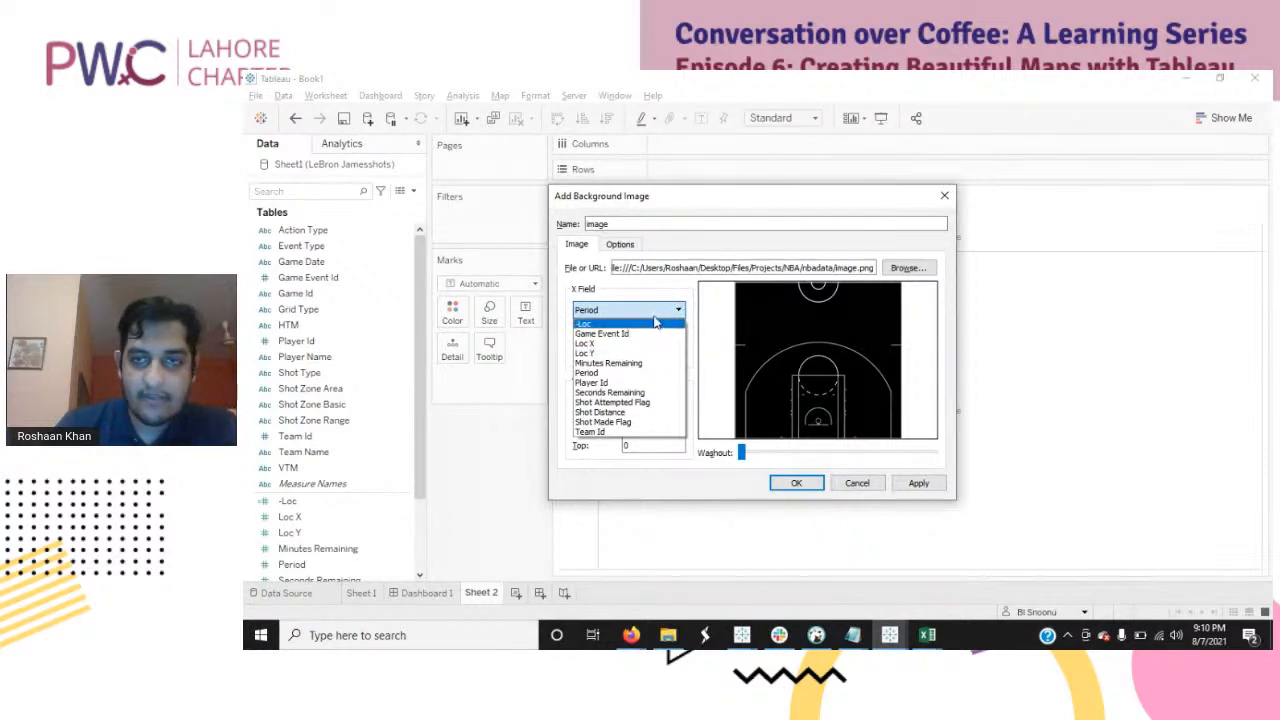
click(946, 199)
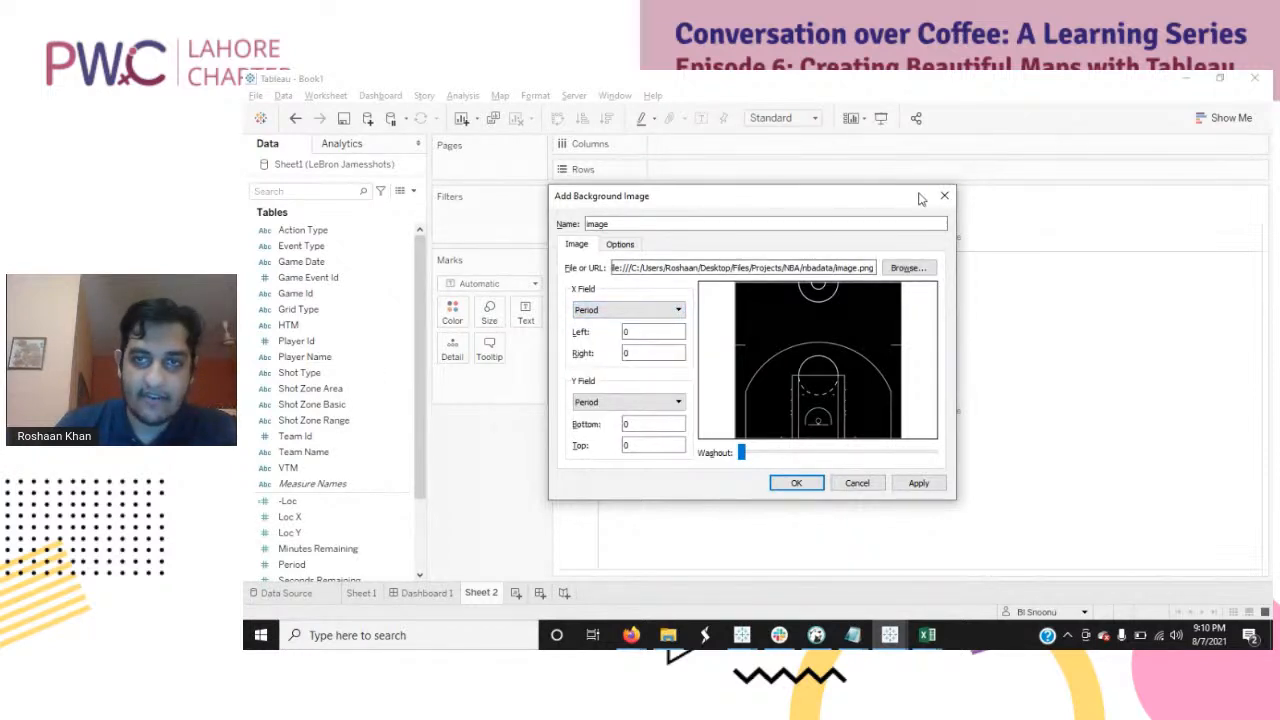
click(930, 199)
click(911, 245)
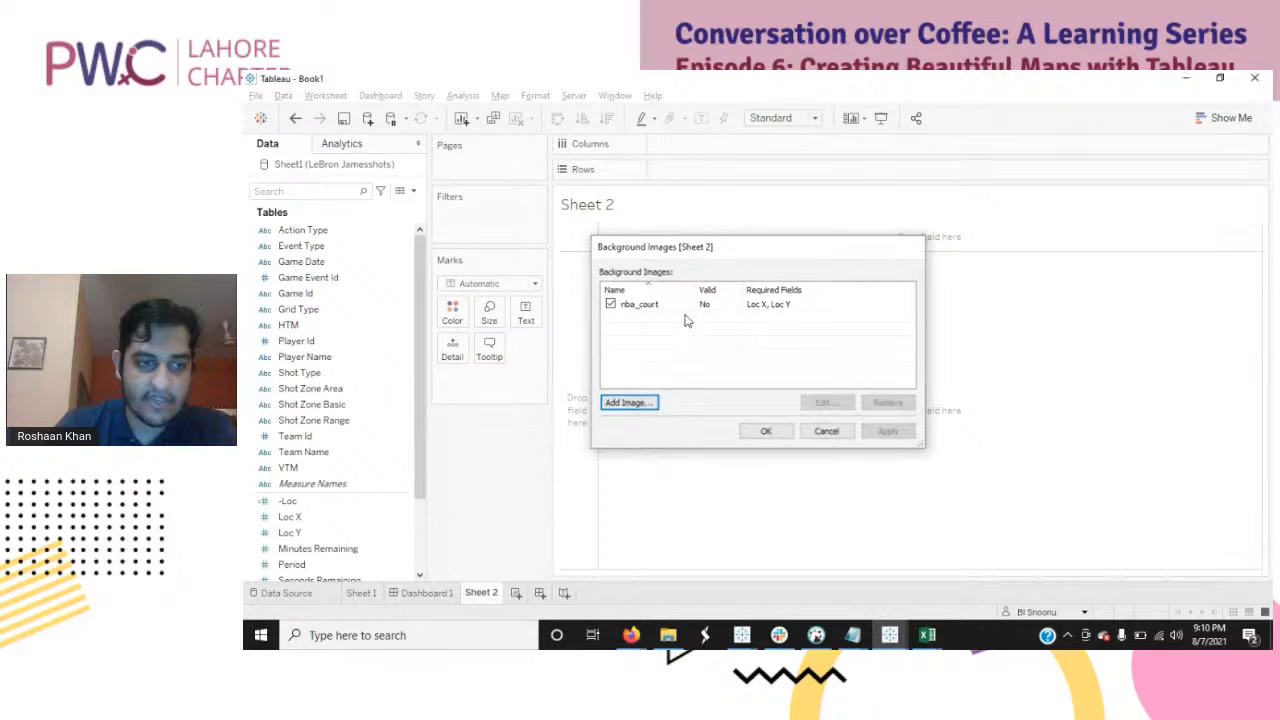
Step: Rename the calculated field that negates Loc X from -Loc to -Loc X
click(405, 518)
right_click(407, 520)
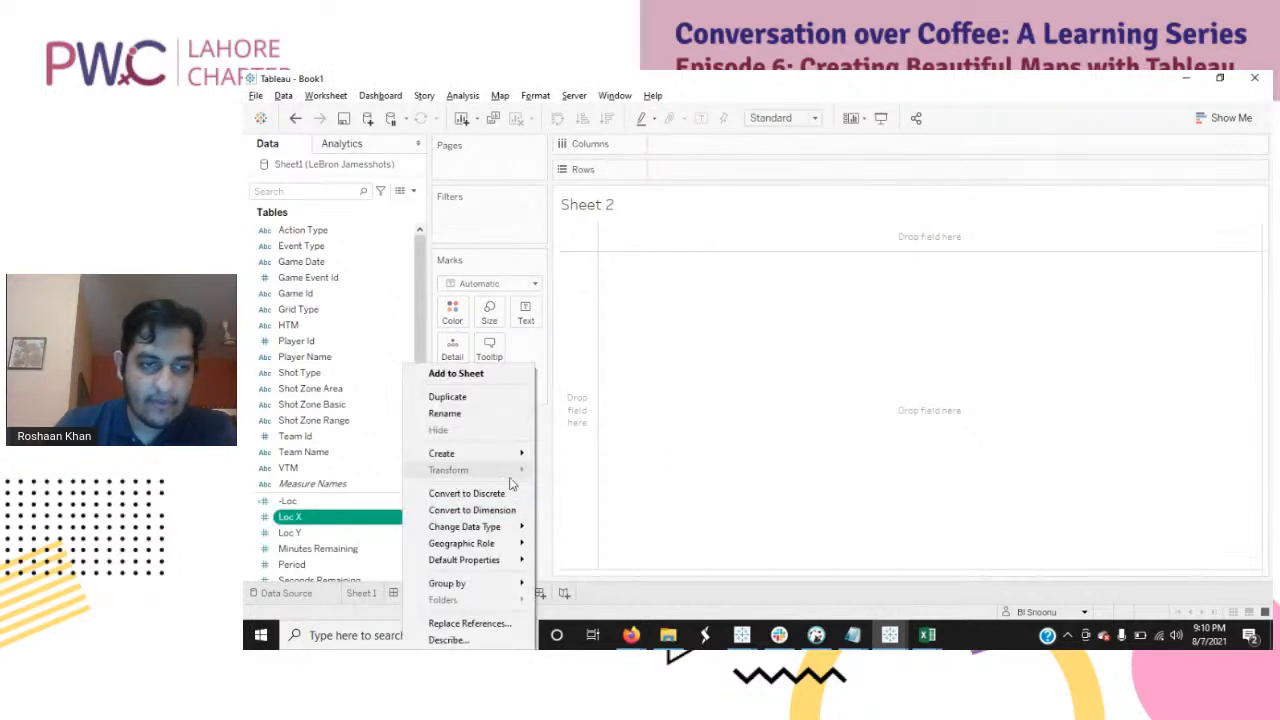
click(400, 501)
right_click(400, 501)
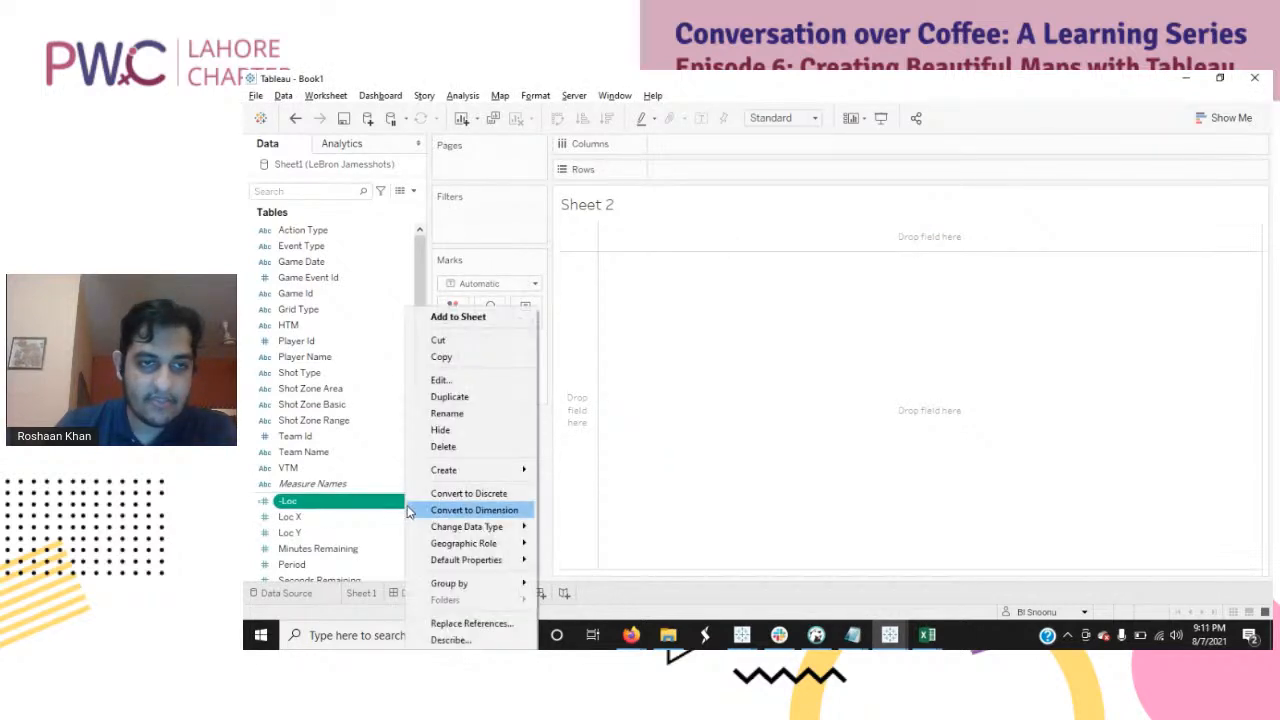
click(483, 380)
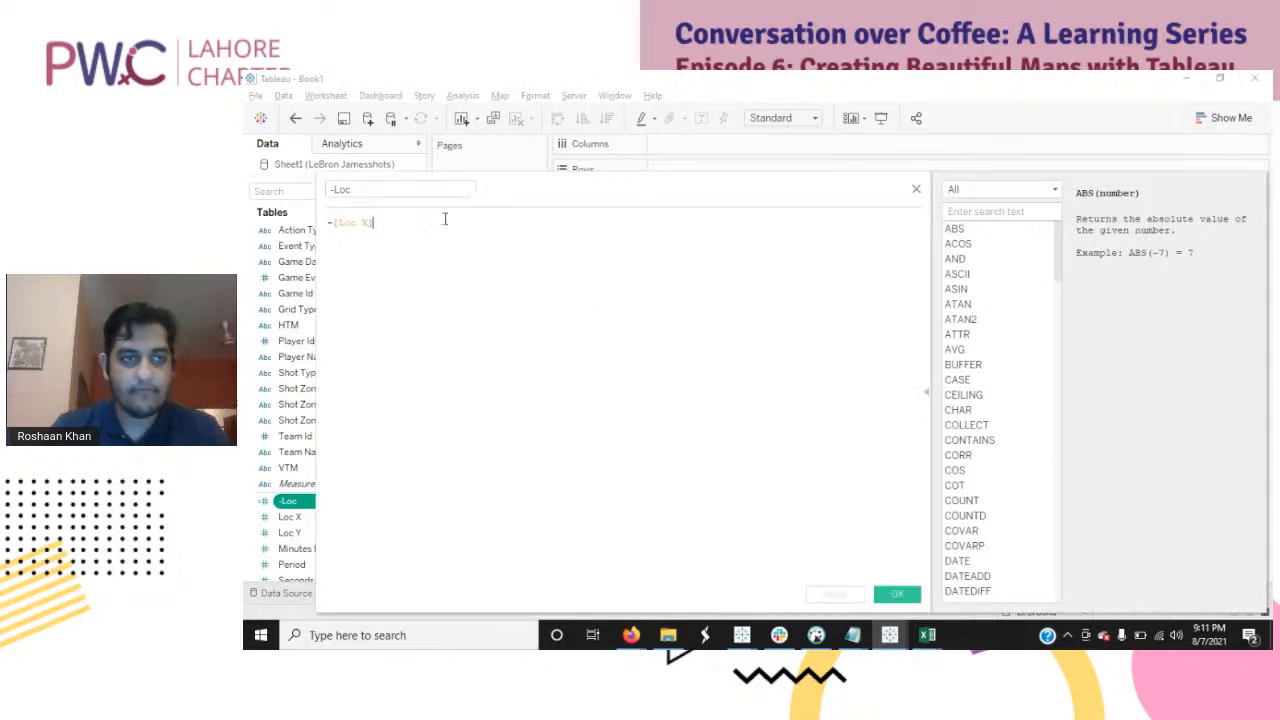
click(400, 189)
text(X)
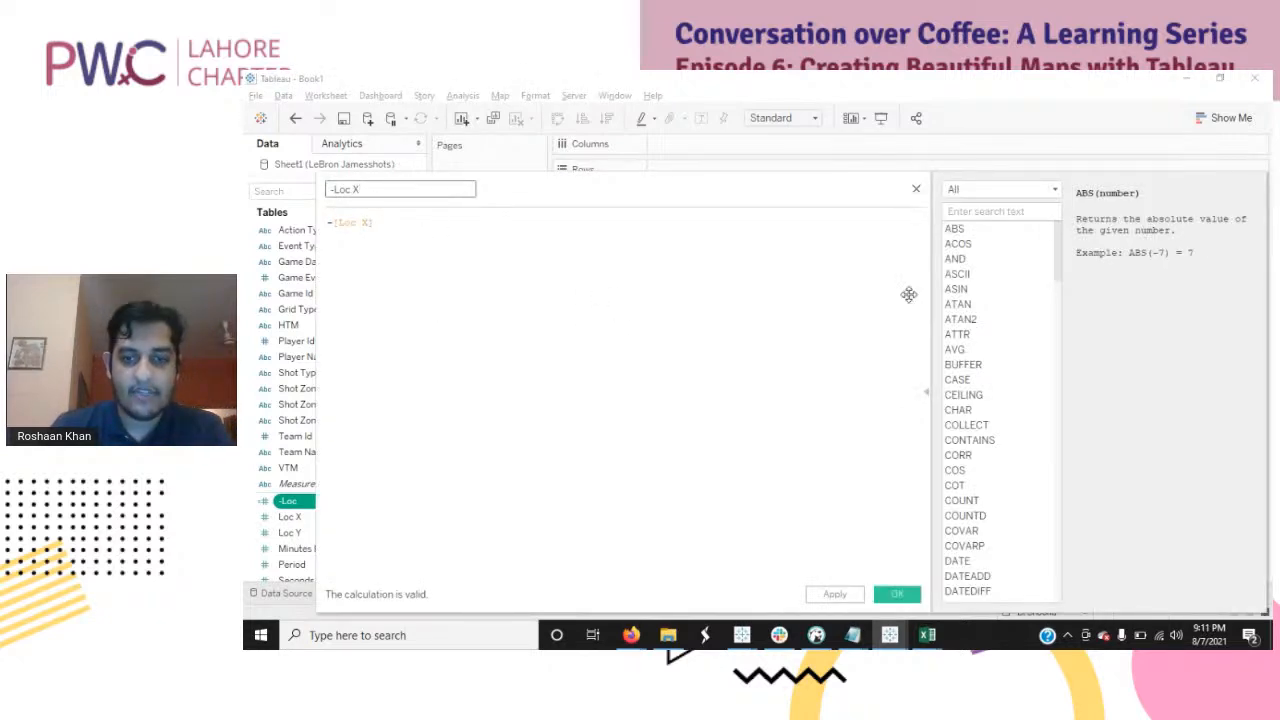
click(896, 594)
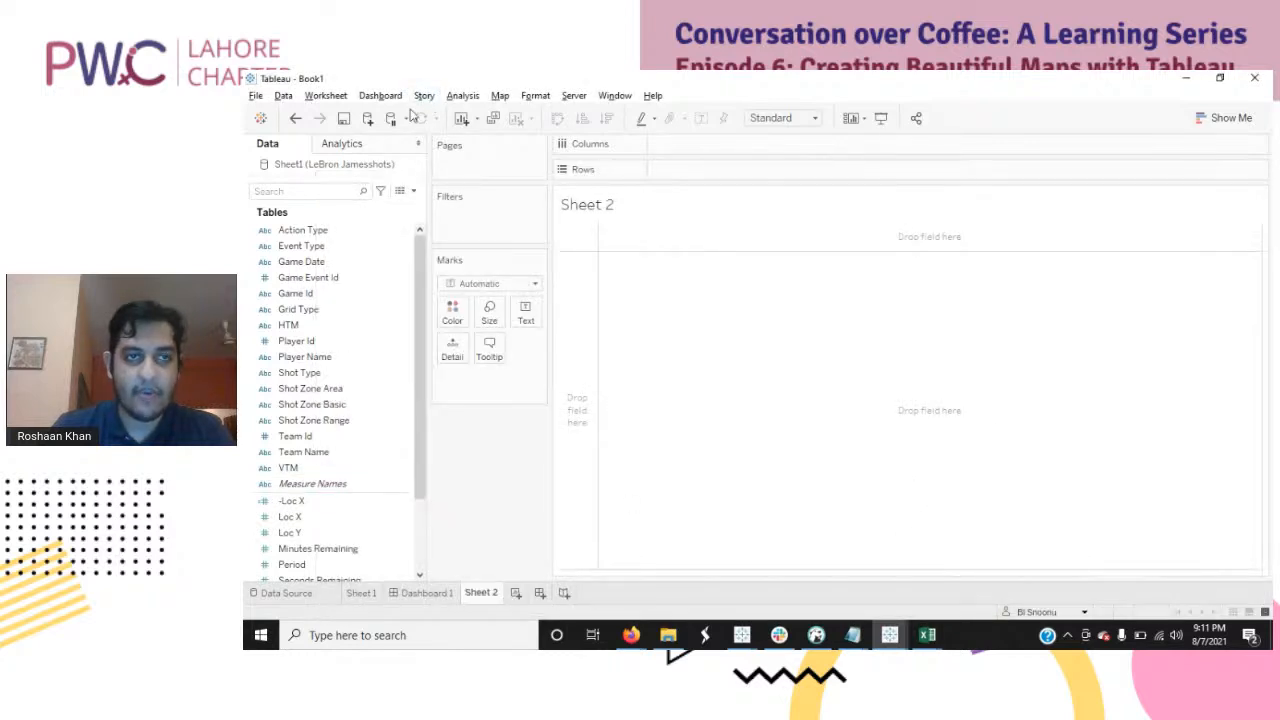
Step: Start adding a background image to Sheet 2, using the black court picture image.png from the nbadata folder
click(500, 95)
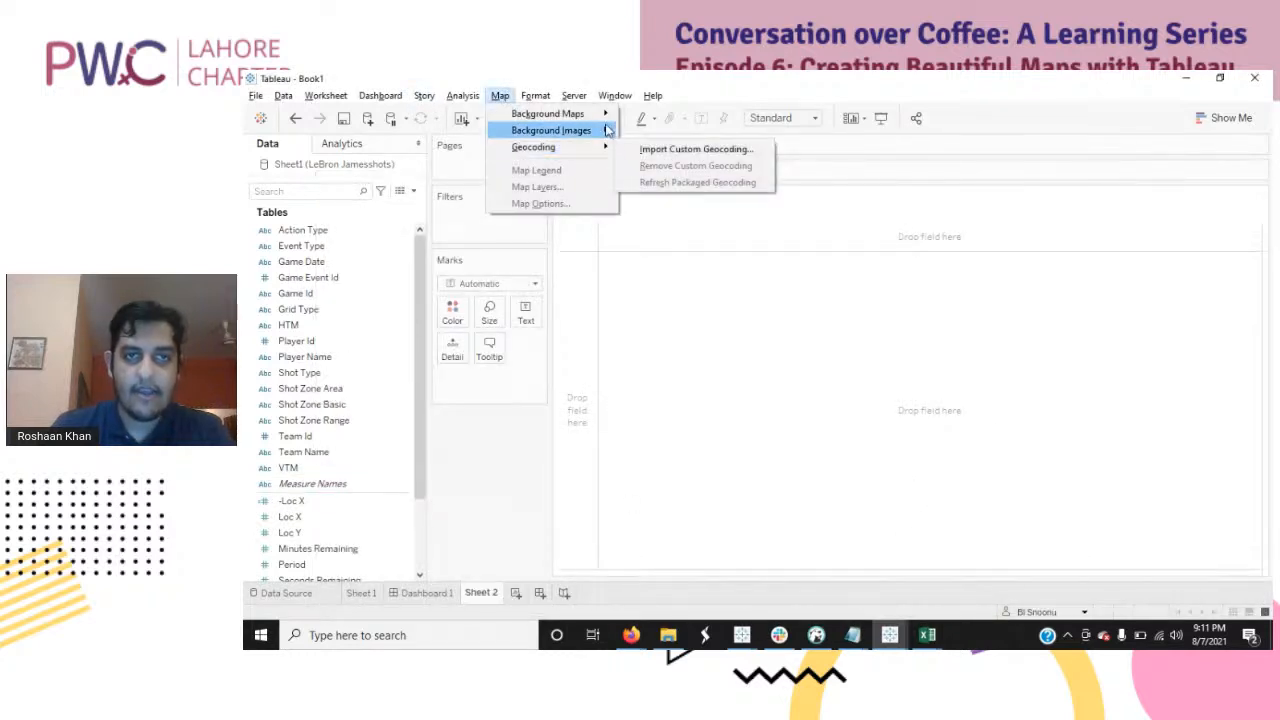
mouse_move(606, 130)
click(690, 130)
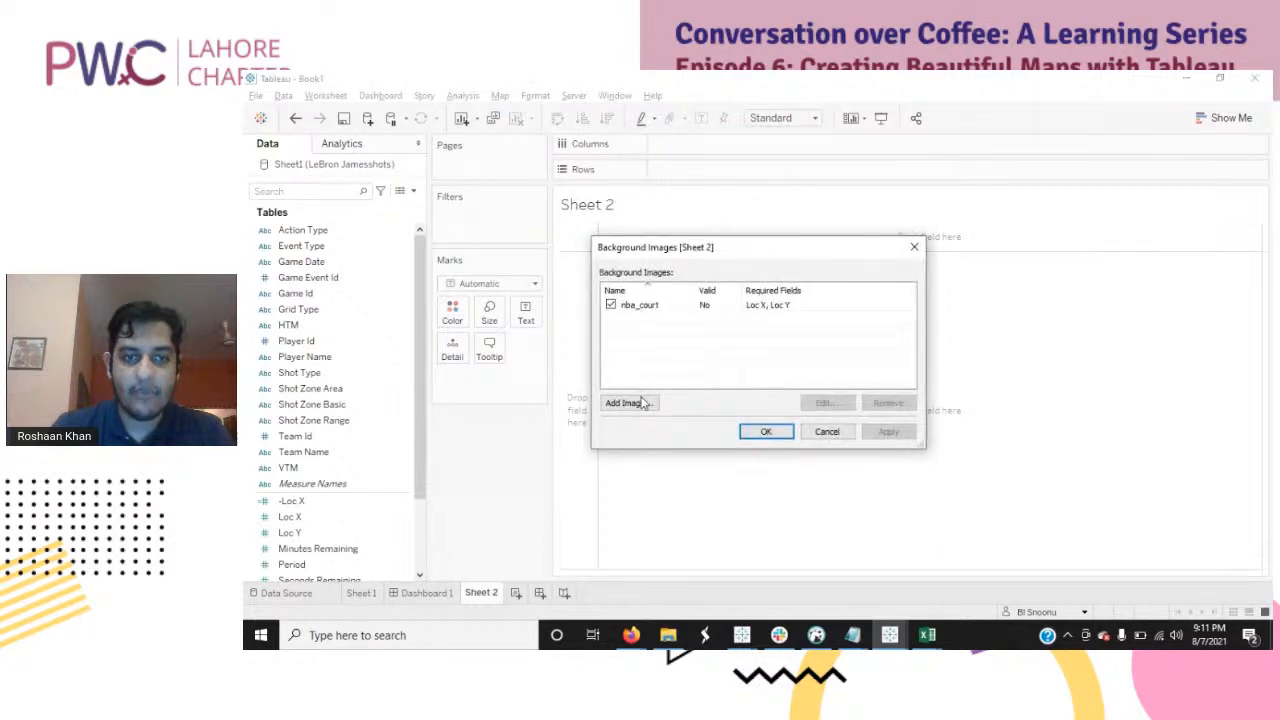
click(643, 402)
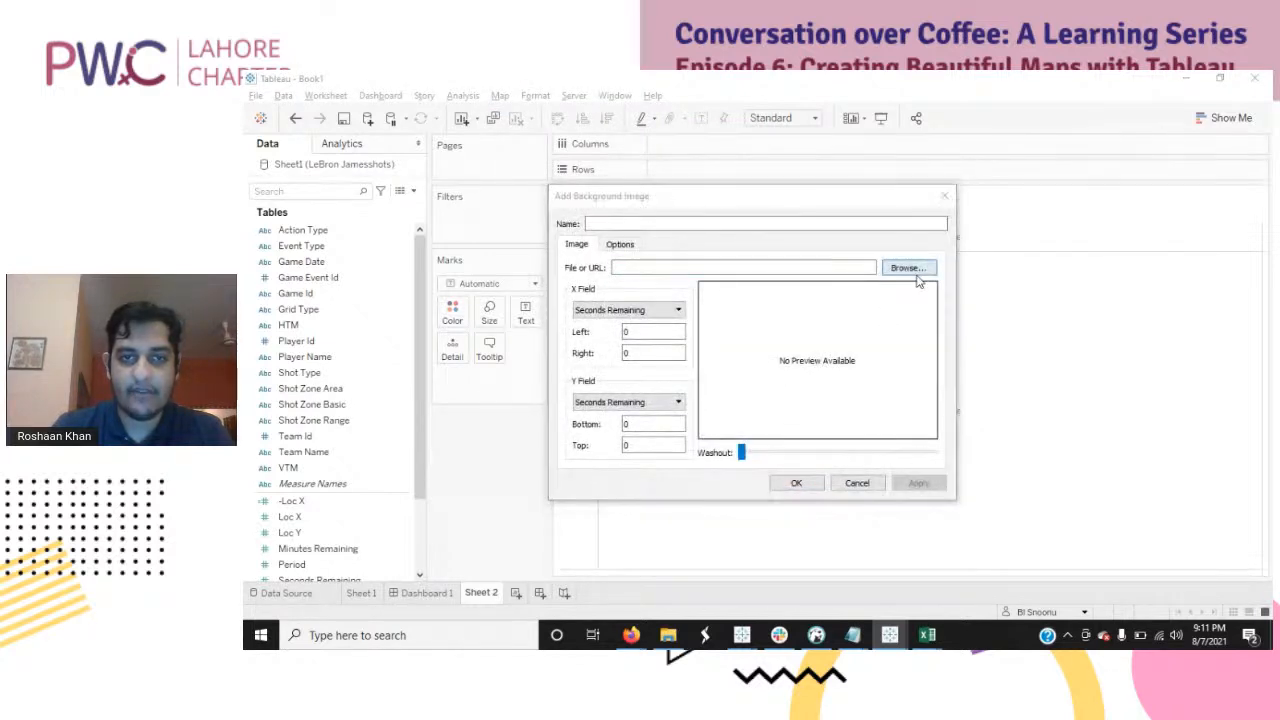
click(915, 275)
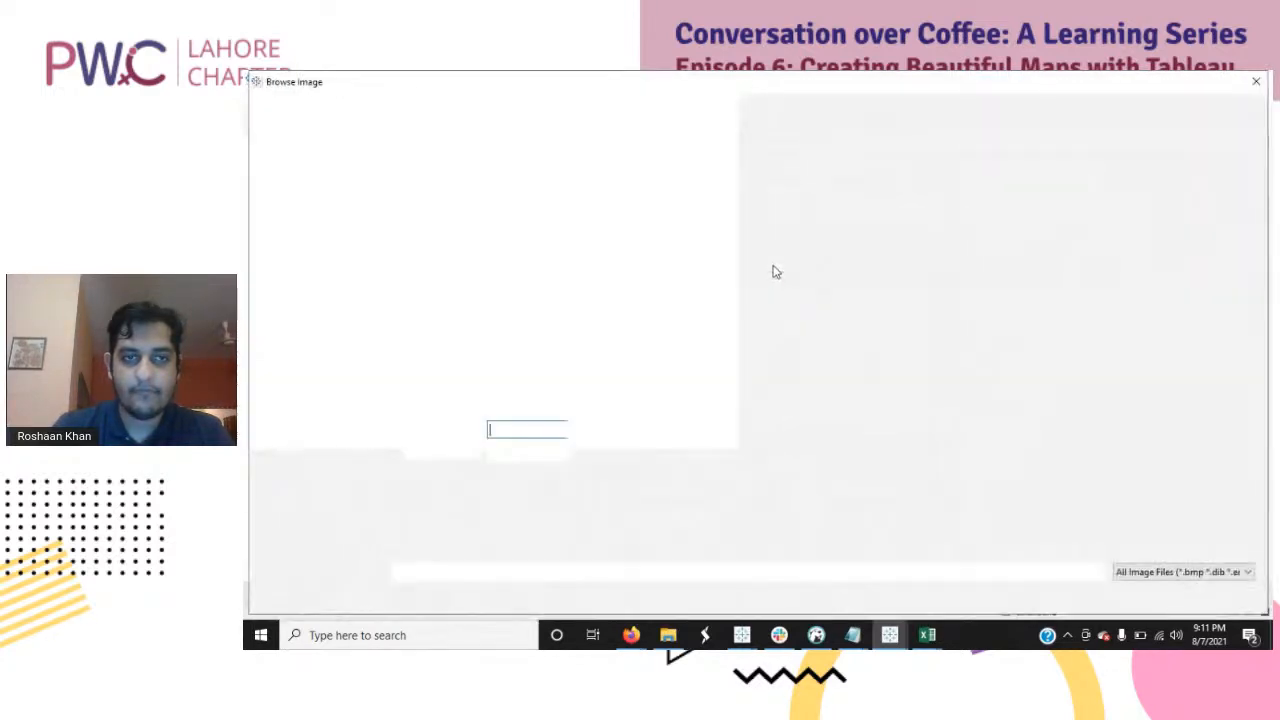
click(795, 205)
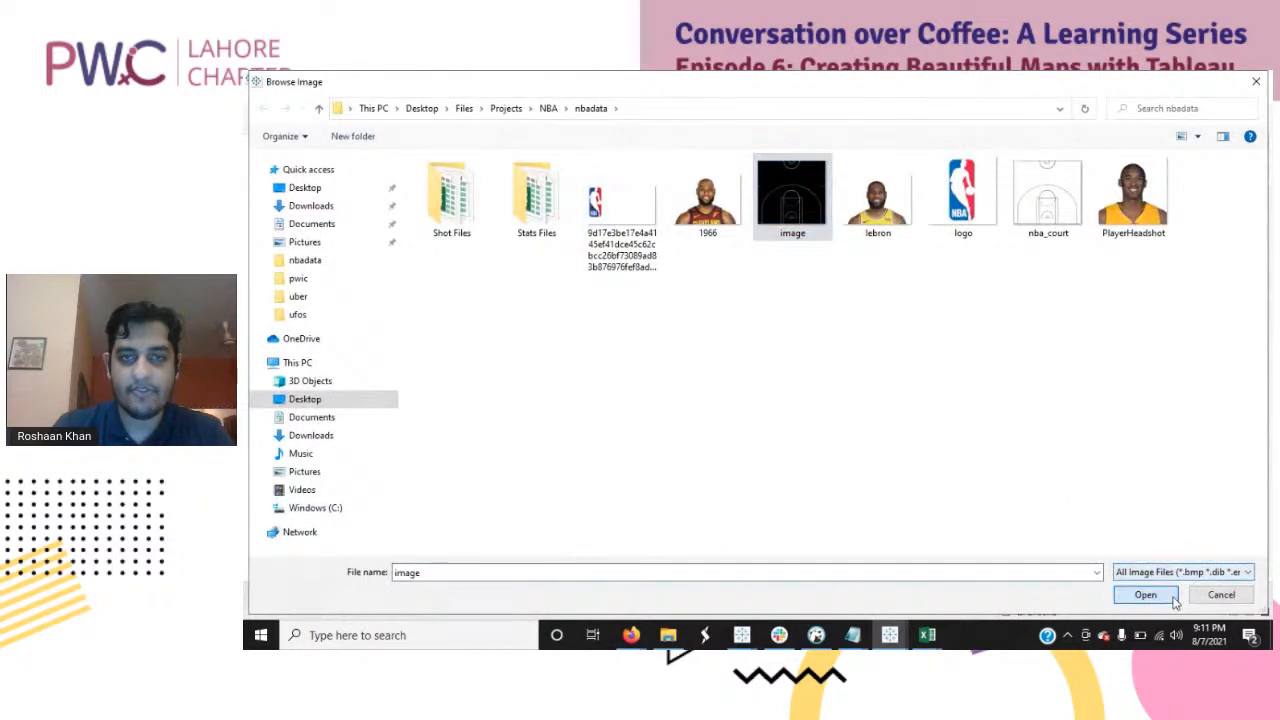
click(1174, 597)
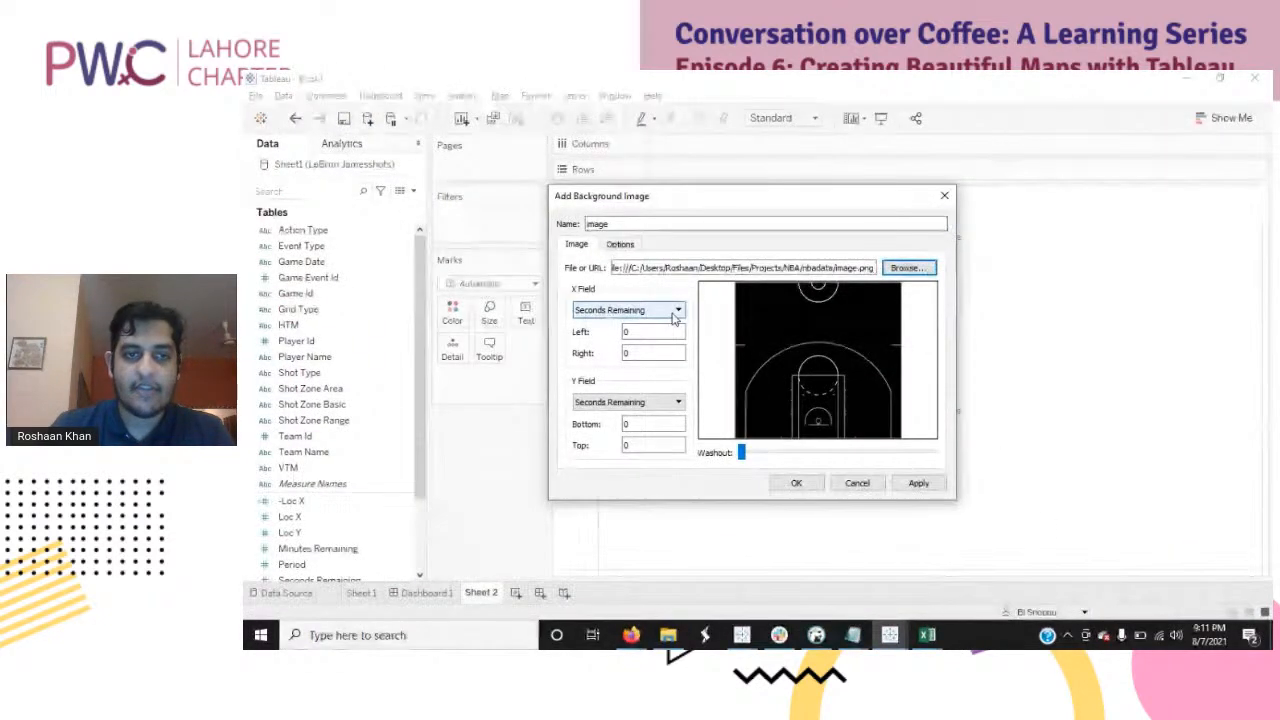
Step: Map the court image's X field to -Loc X and its Y field to Loc Y
click(676, 311)
click(615, 323)
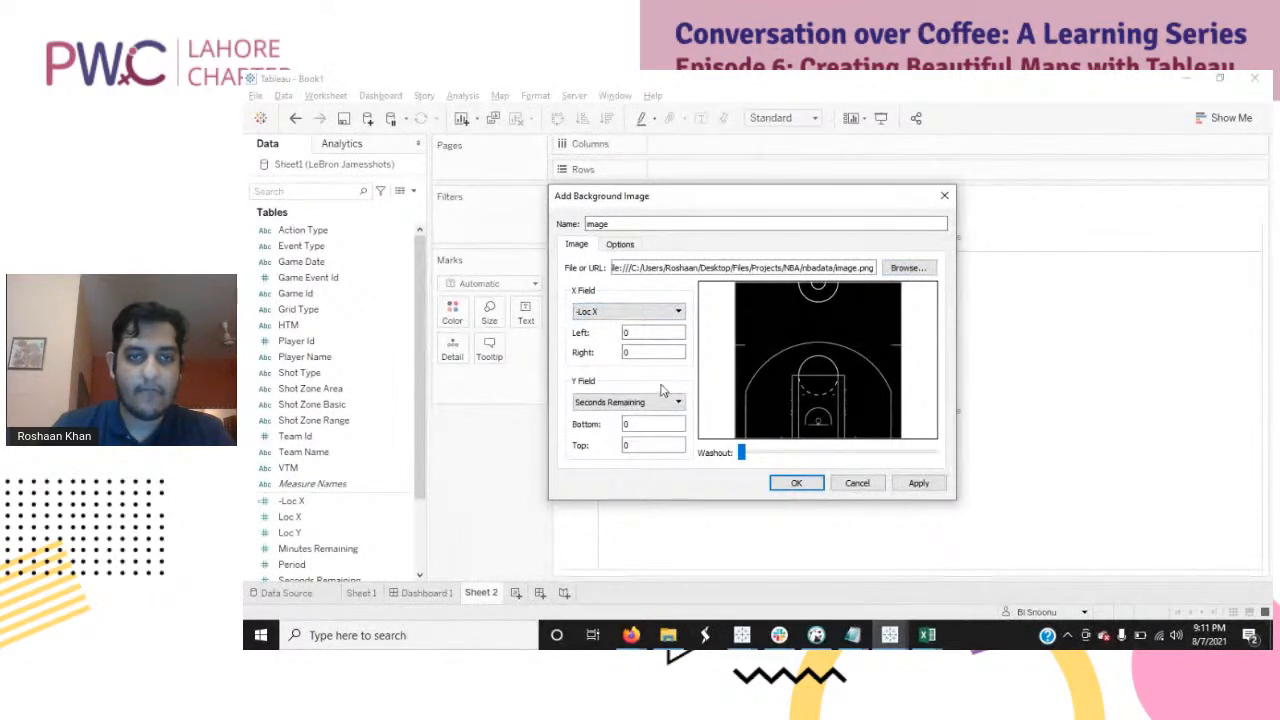
click(670, 402)
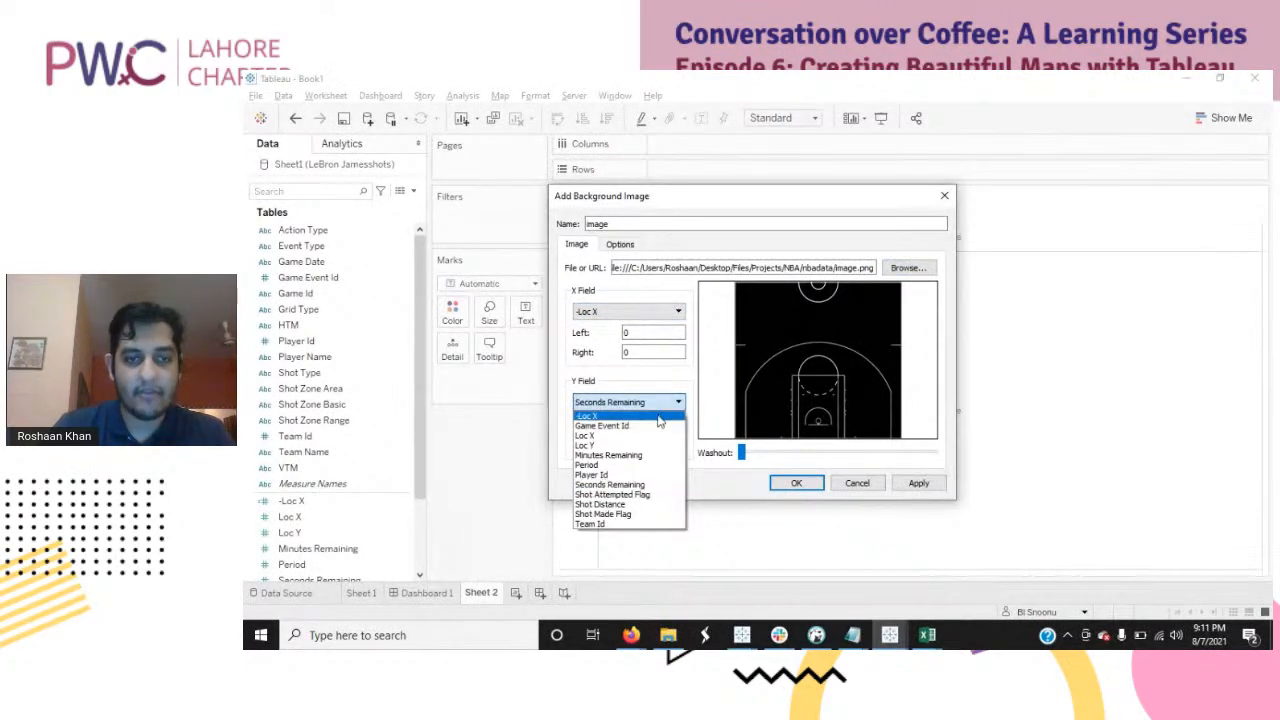
click(660, 445)
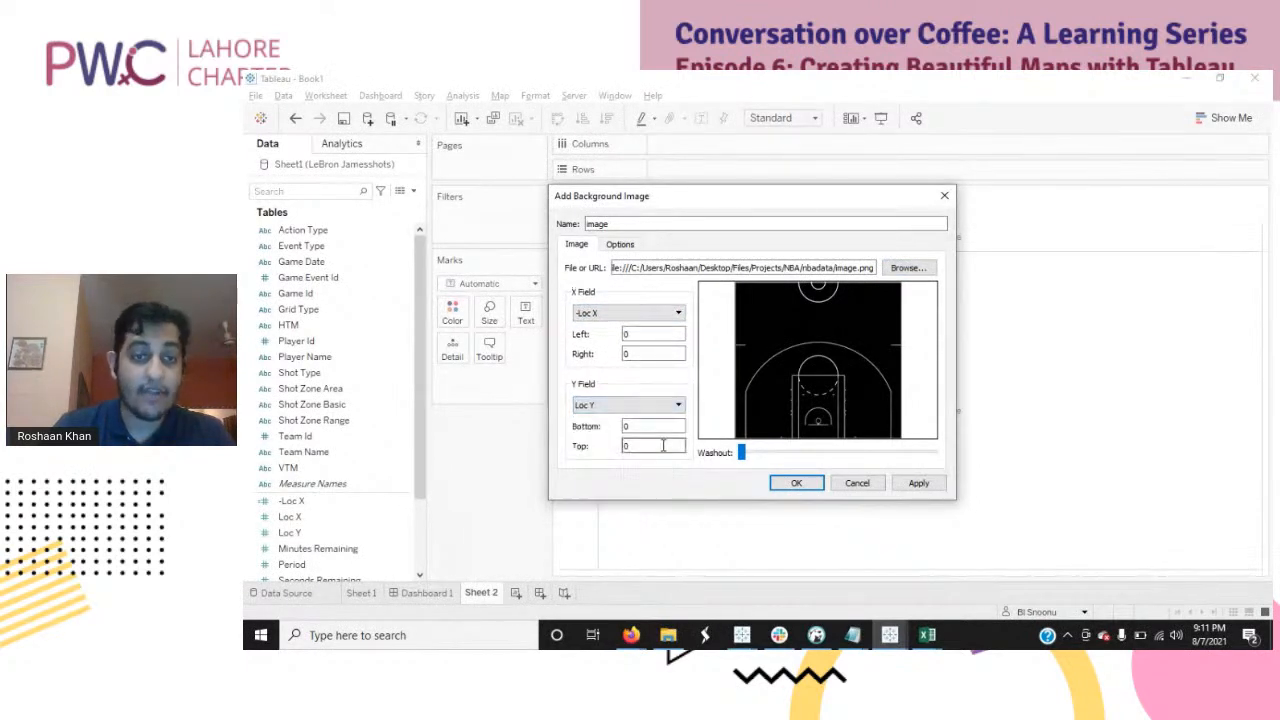
Step: Set the court image's extents to -250 left, 250 right, -52 bottom and 418 top, and disable the nba_court background image
click(663, 336)
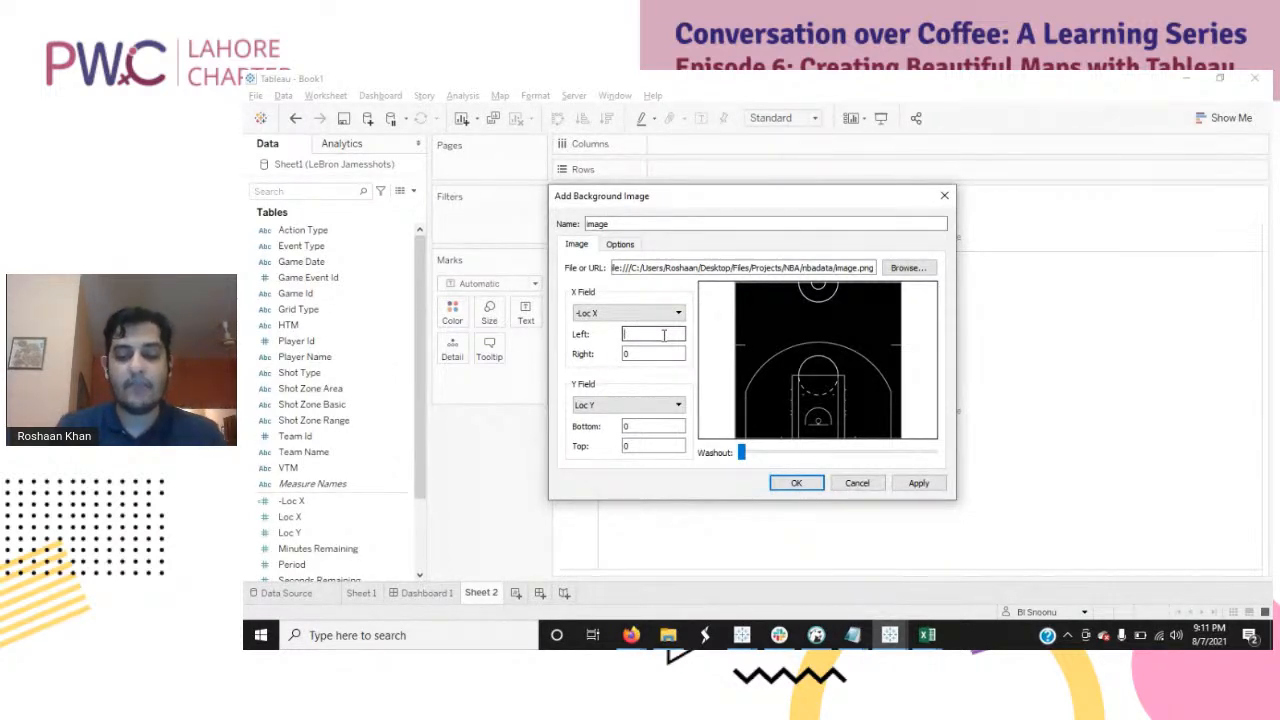
text(50)
key(Tab)
text(2)
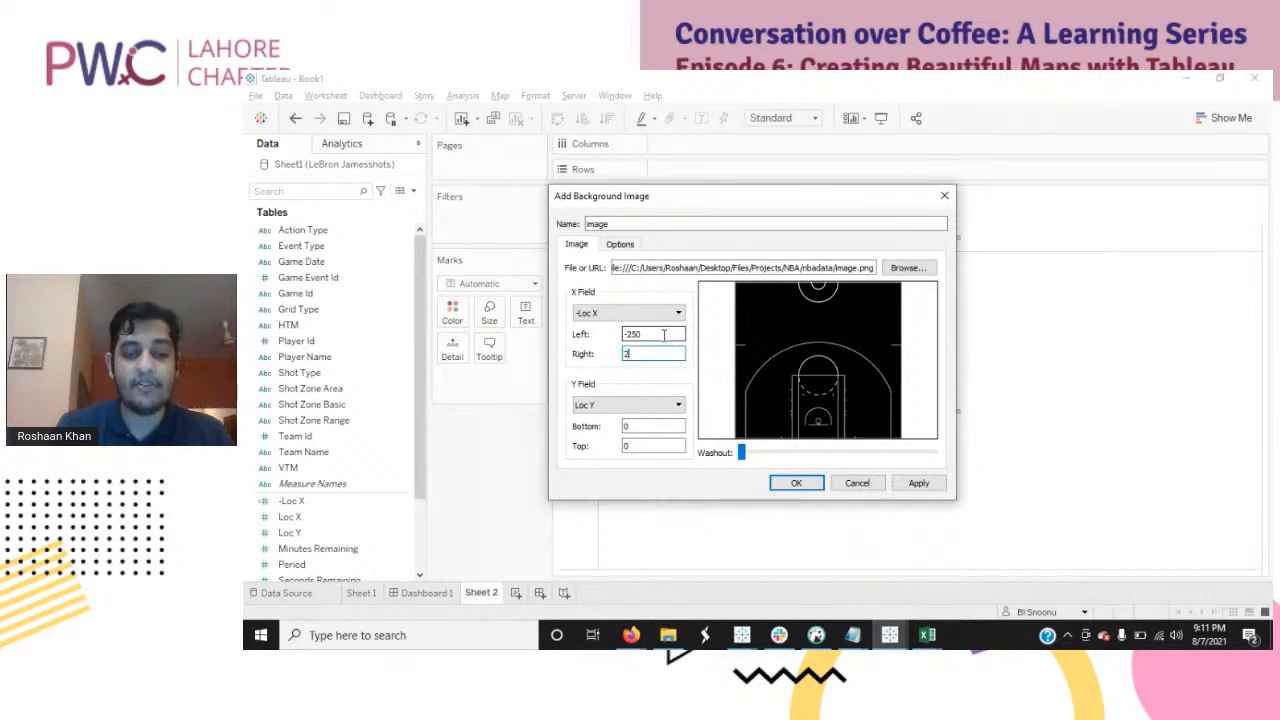
text(50)
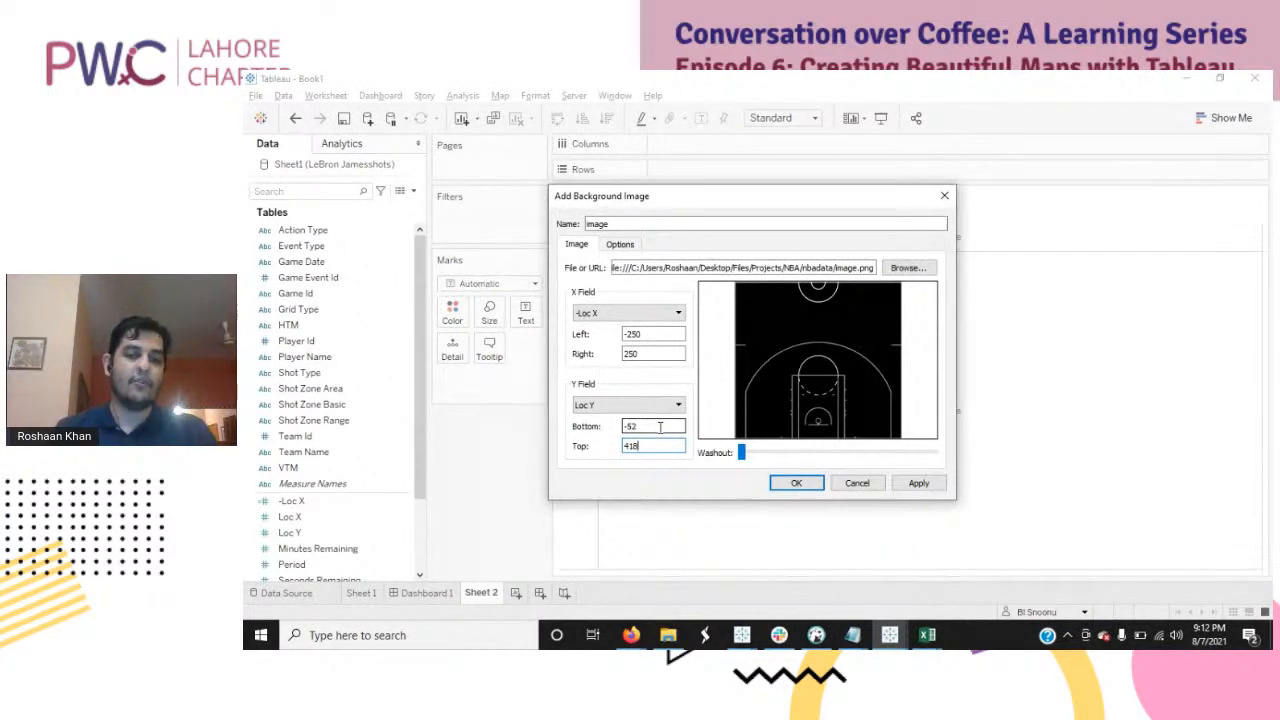
click(775, 485)
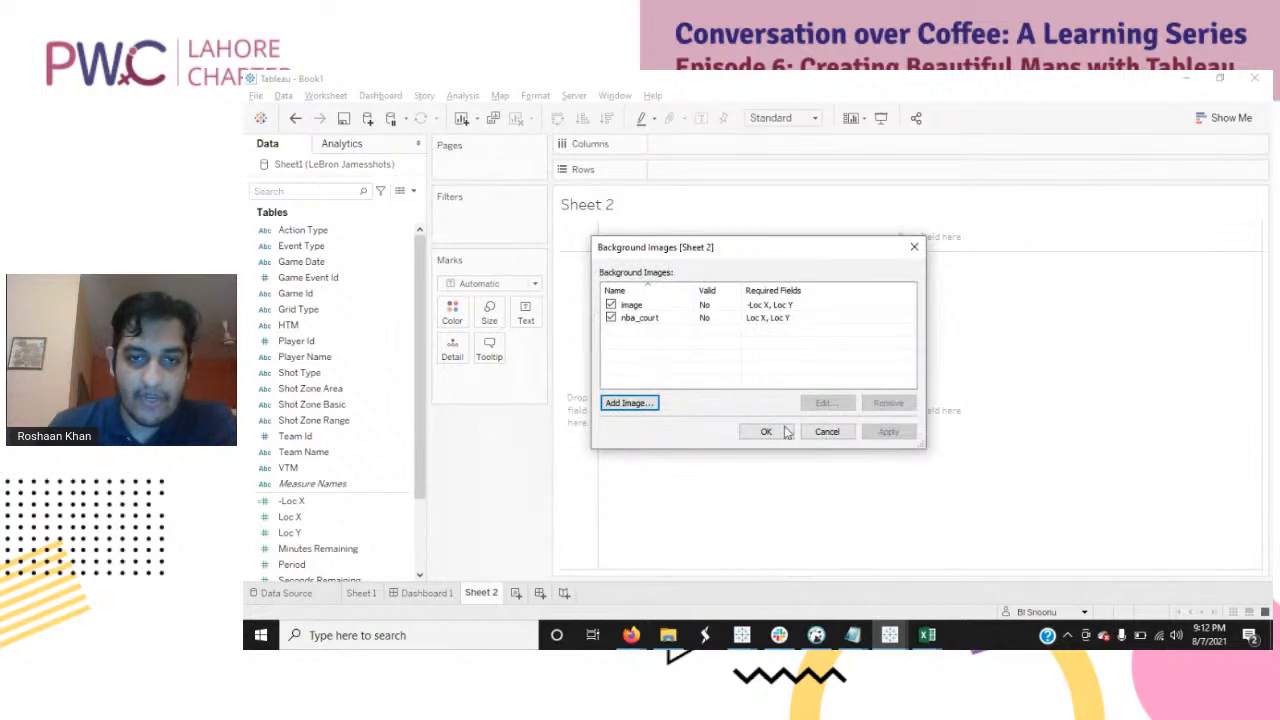
click(611, 318)
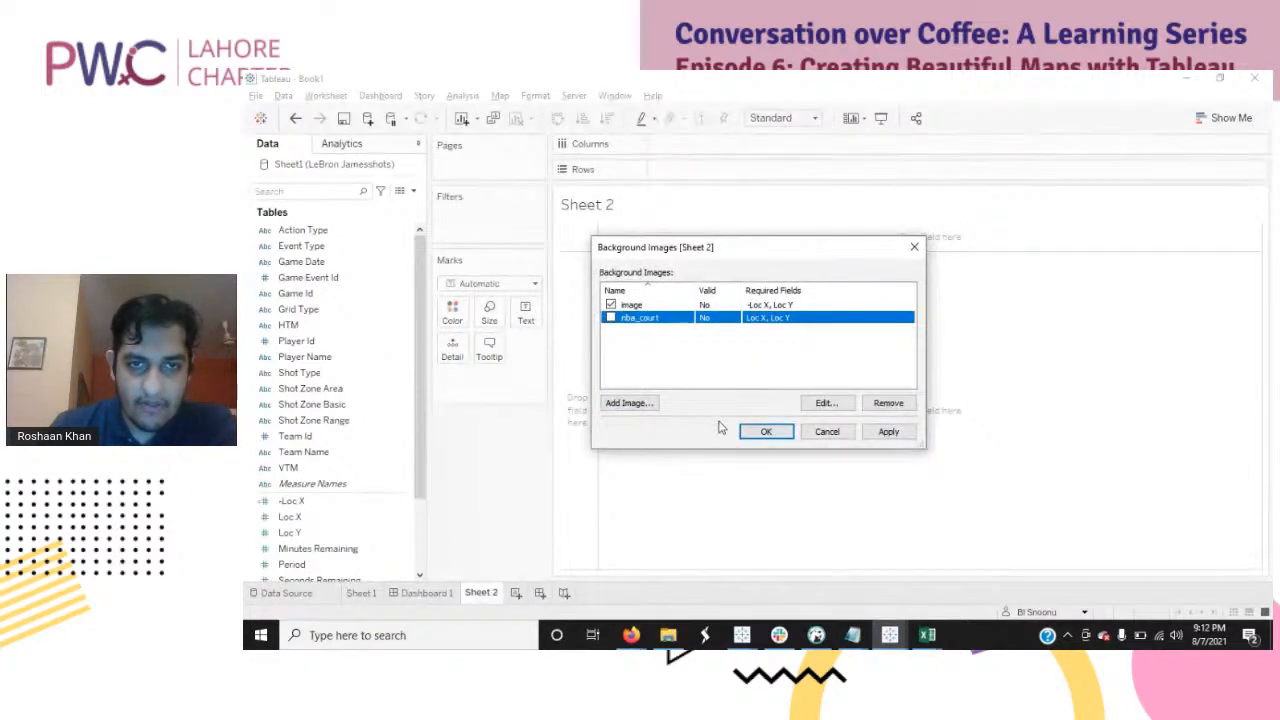
click(766, 431)
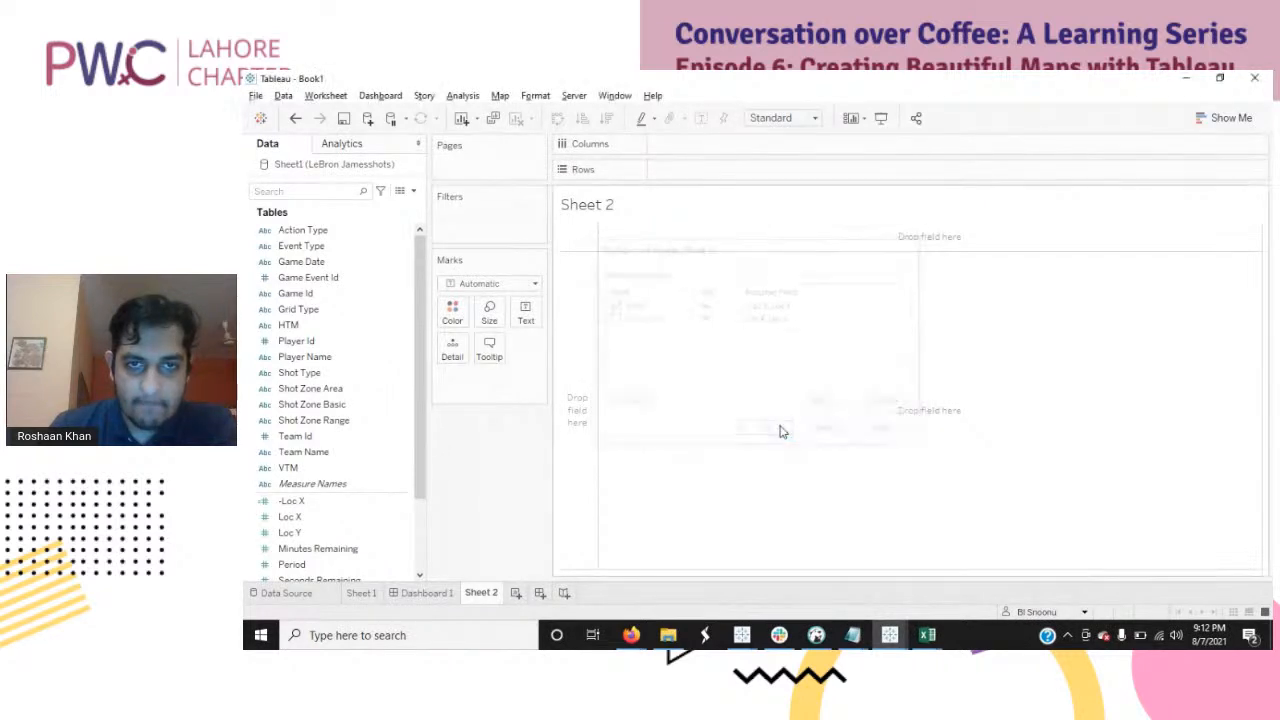
click(500, 95)
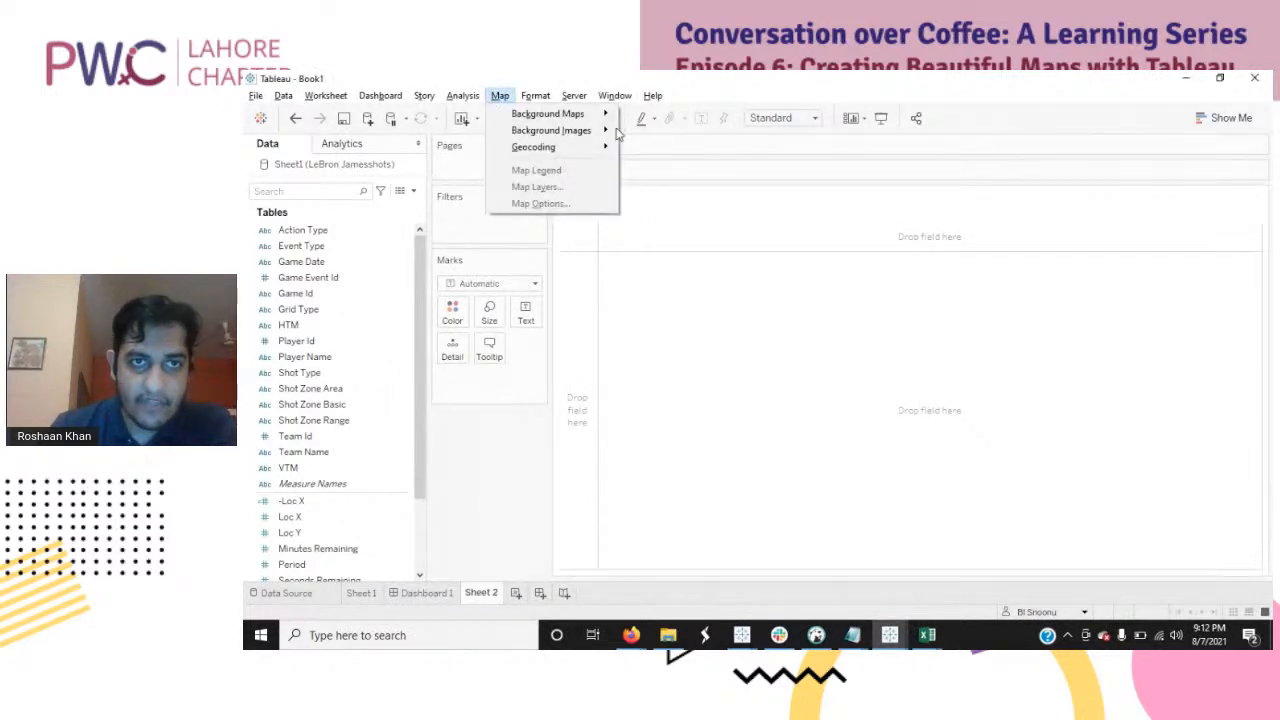
mouse_move(590, 118)
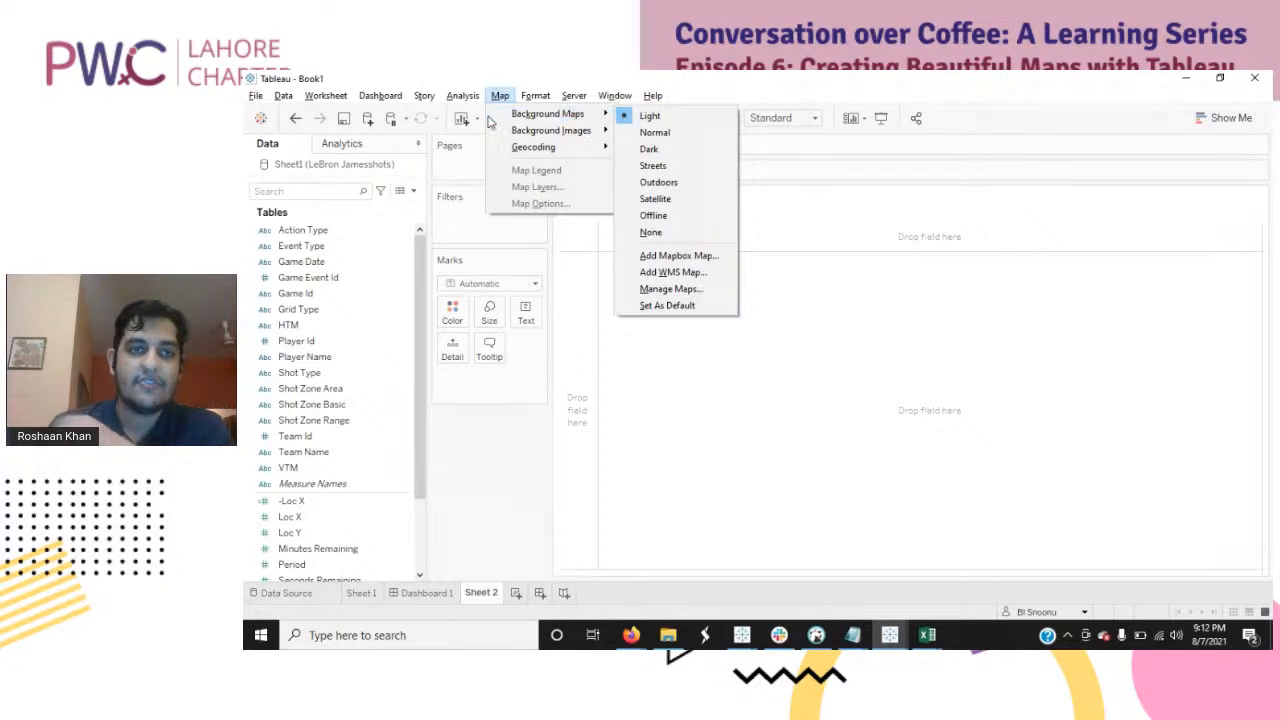
click(660, 118)
click(500, 96)
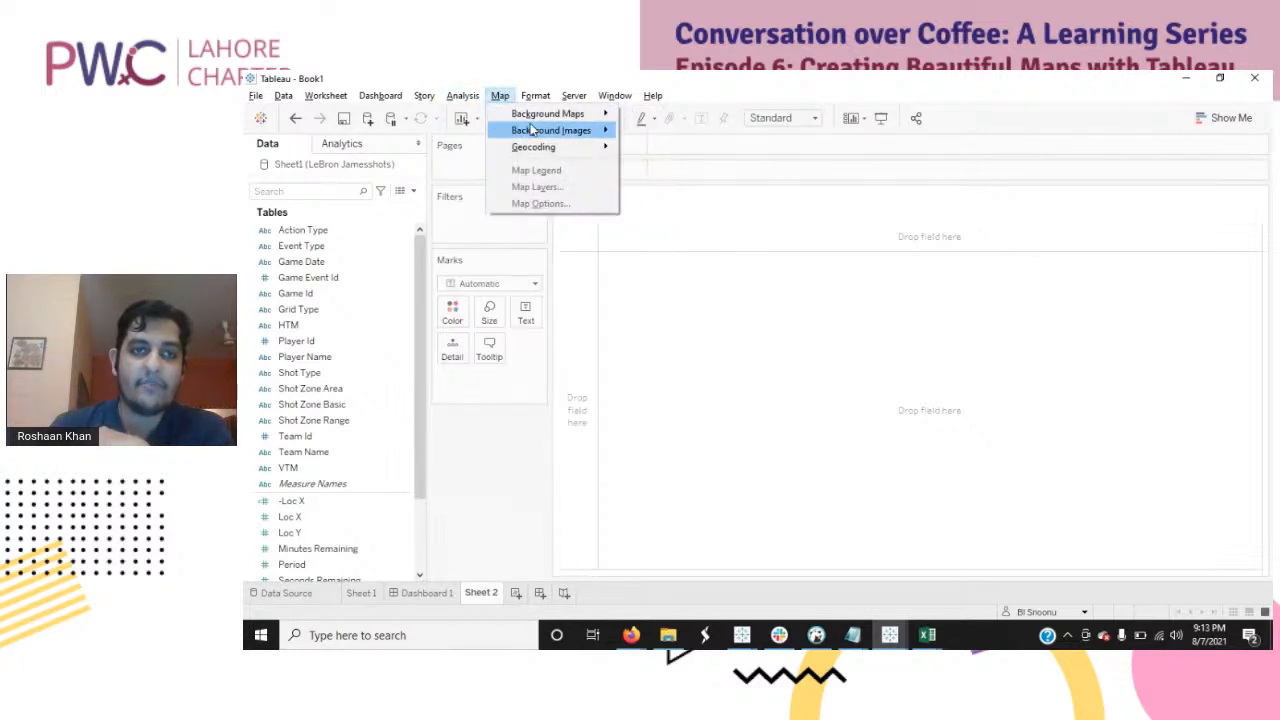
Step: Set the sheet's background map to None
mouse_move(548, 114)
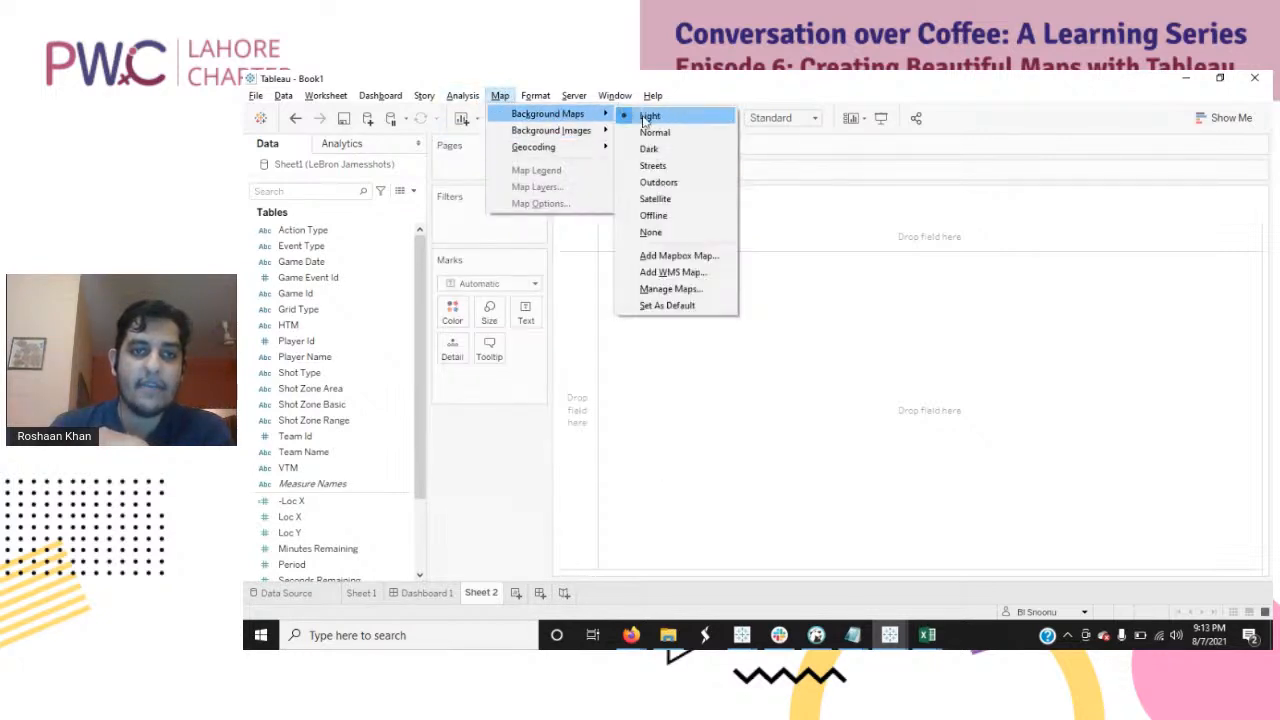
click(703, 240)
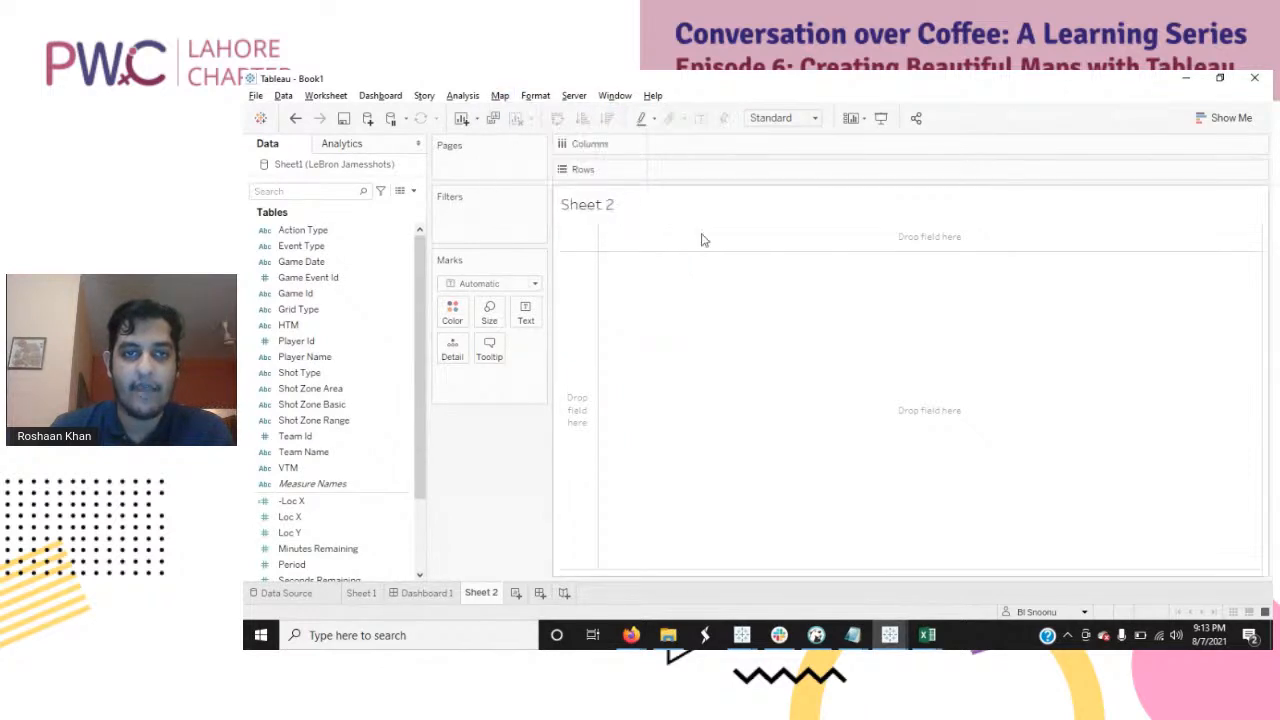
Step: Plot the -Loc X field on Rows and the Loc Y field on Columns
click(361, 506)
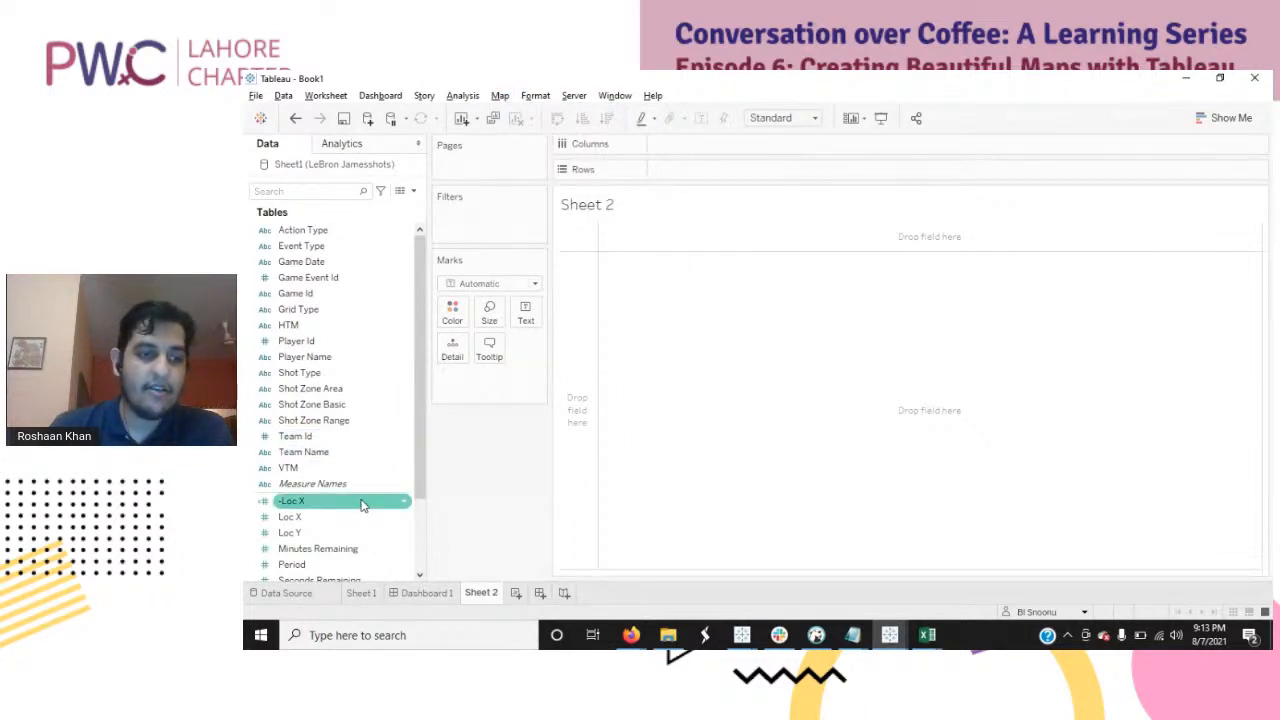
drag(421, 434, 418, 507)
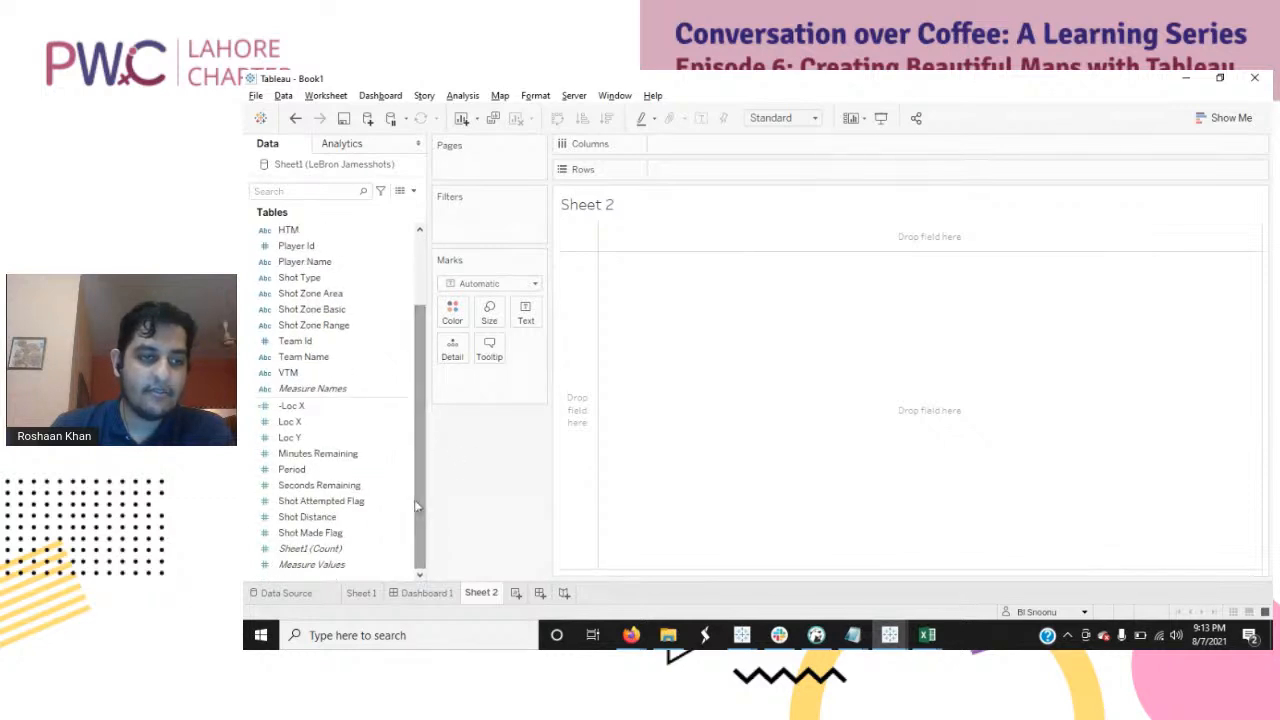
double_click(368, 406)
double_click(346, 437)
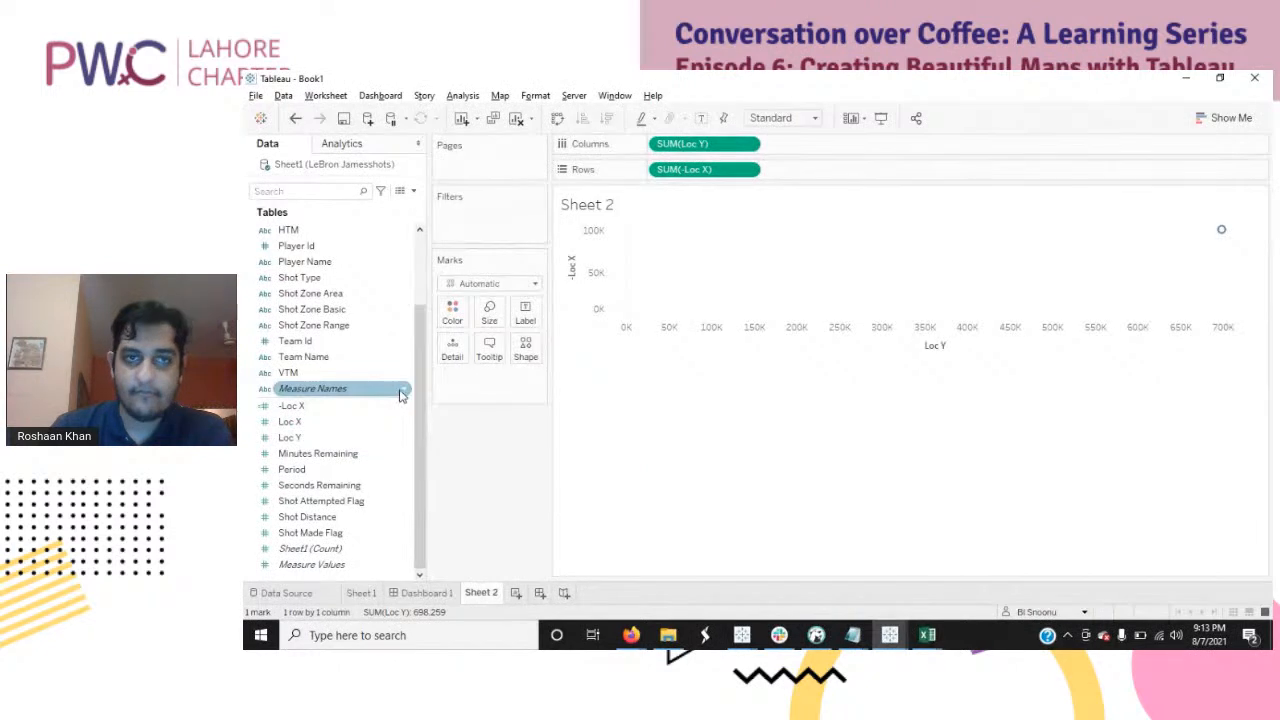
Step: Try swapping the rows and columns, restore them, and replace -Loc X with Loc X on Rows
click(557, 118)
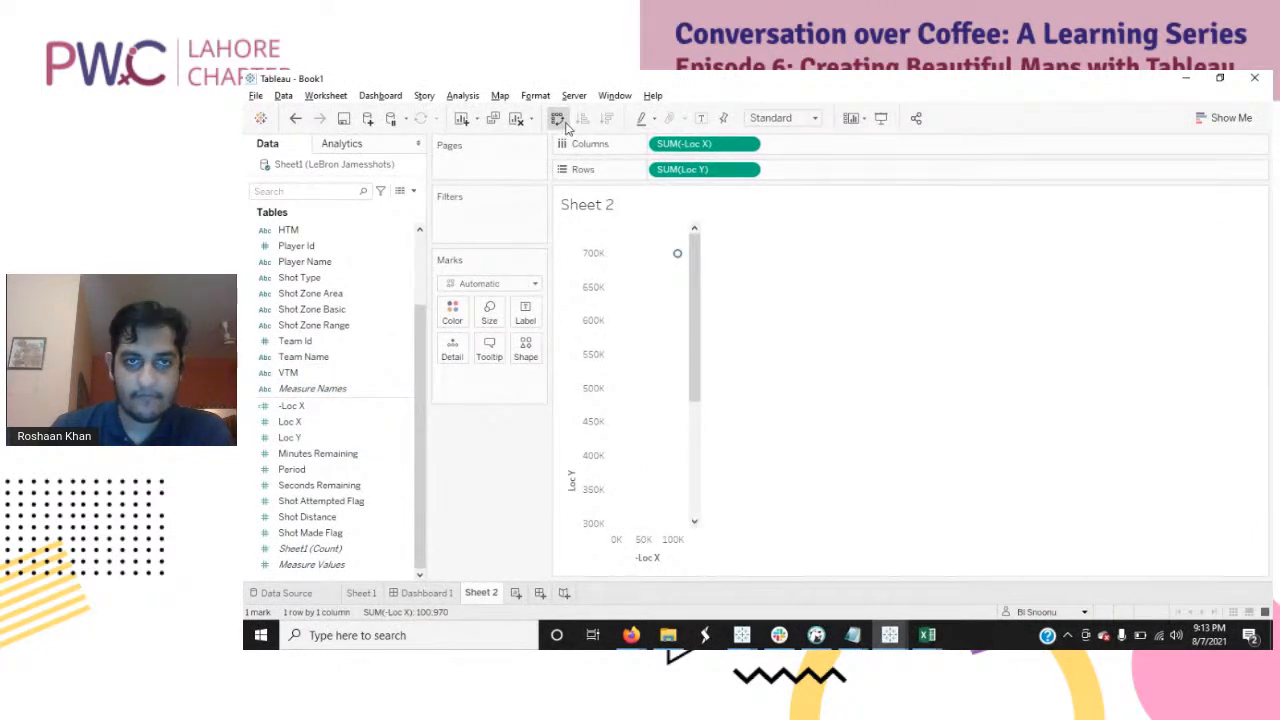
click(565, 120)
drag(749, 169, 383, 434)
drag(300, 421, 670, 172)
Step: Enable the nba_court background image for the sheet and disable the background image named image
click(500, 95)
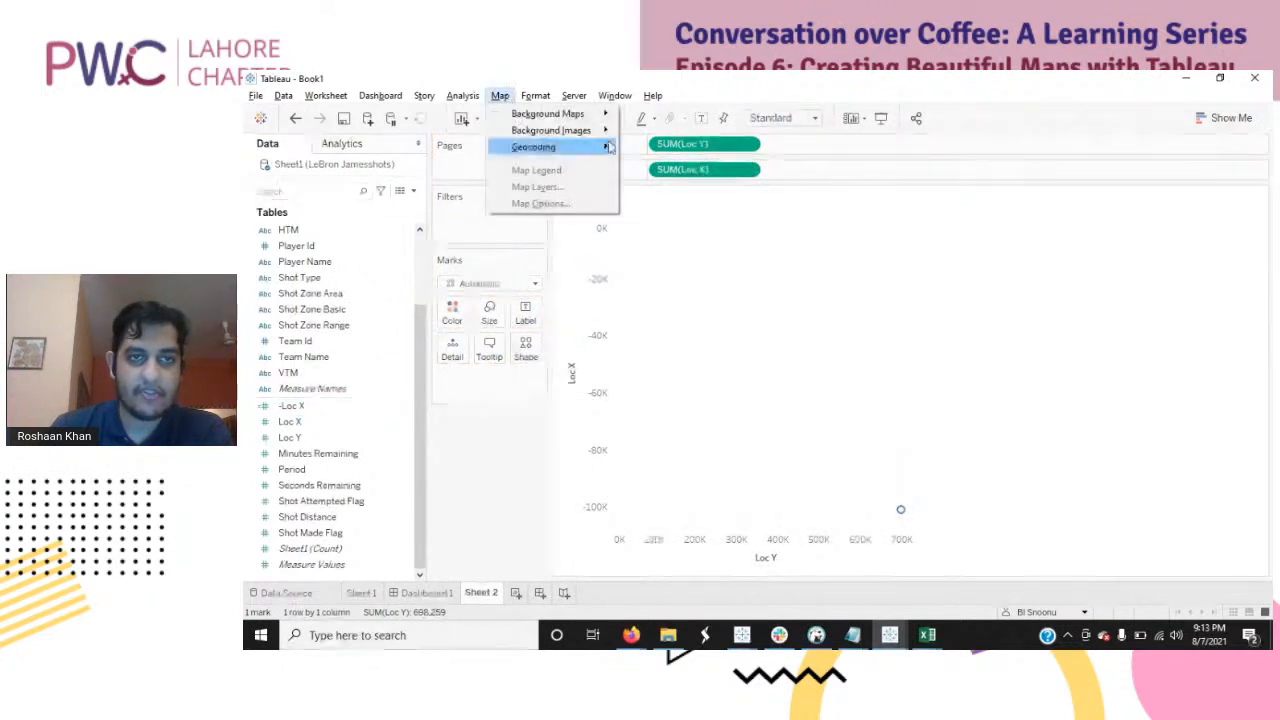
mouse_move(595, 133)
click(692, 132)
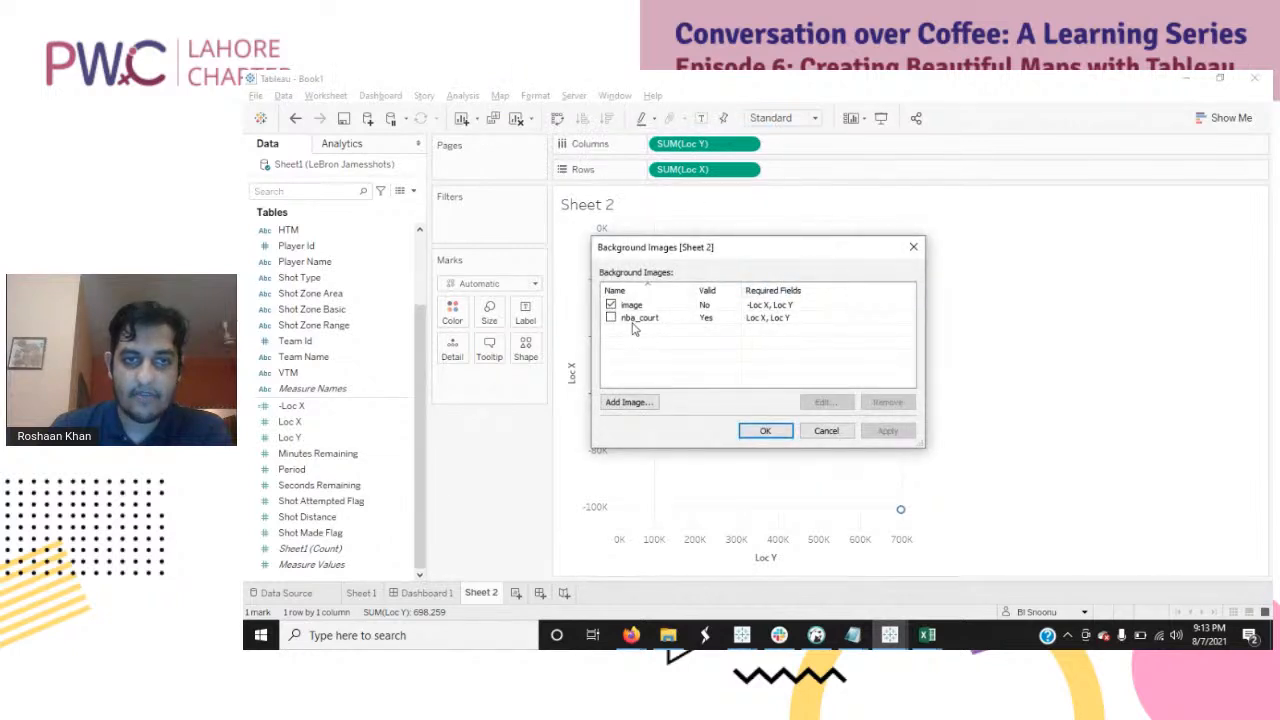
click(611, 317)
click(611, 304)
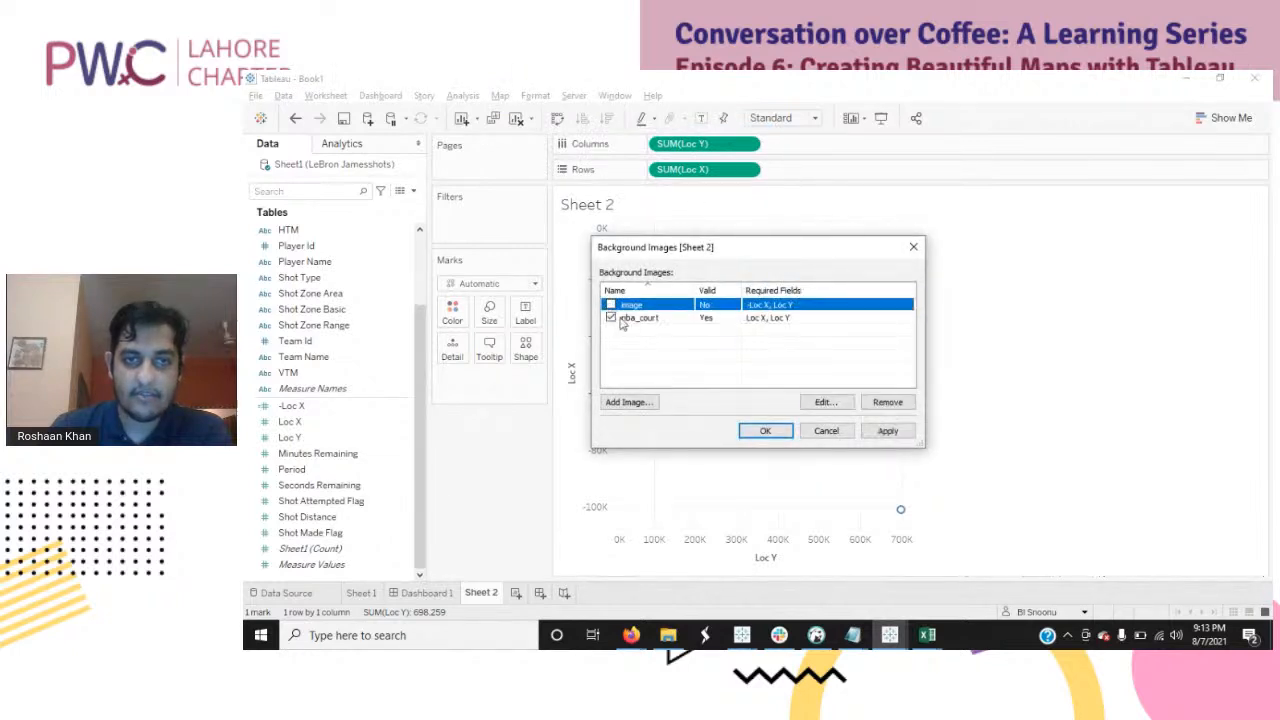
click(765, 431)
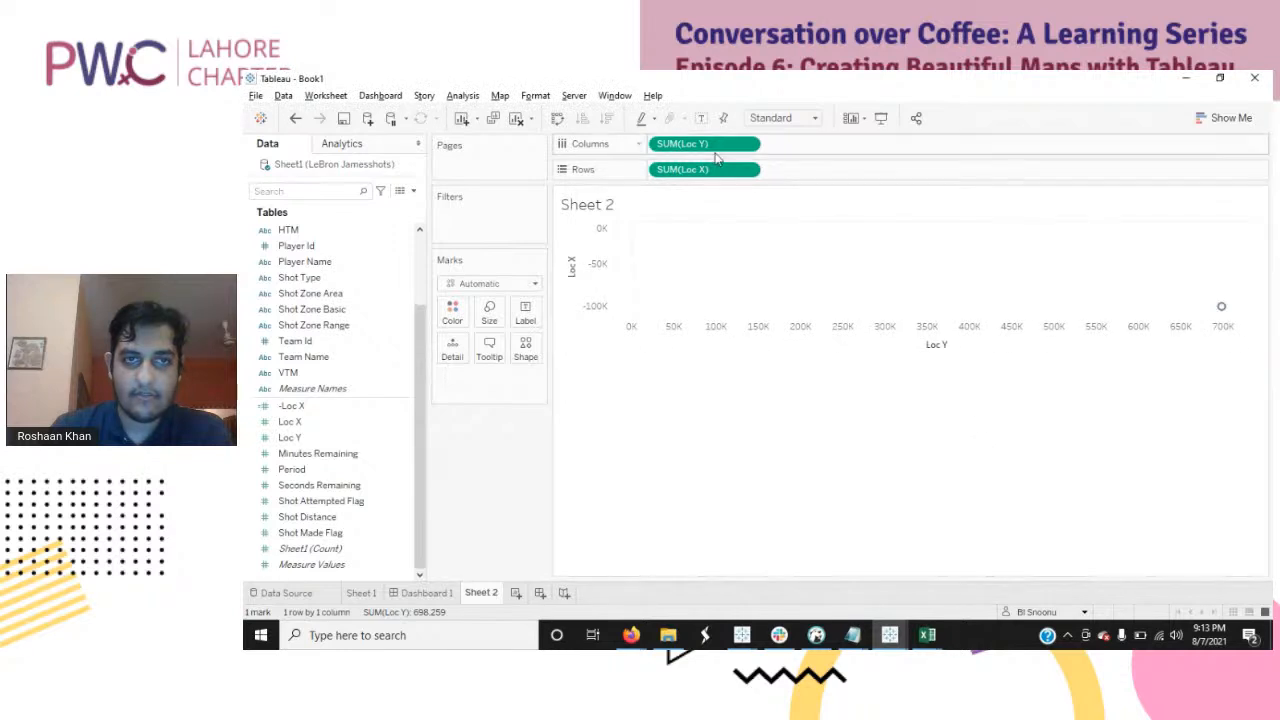
Step: Swap the rows and columns and fit the chart to Entire View
click(558, 118)
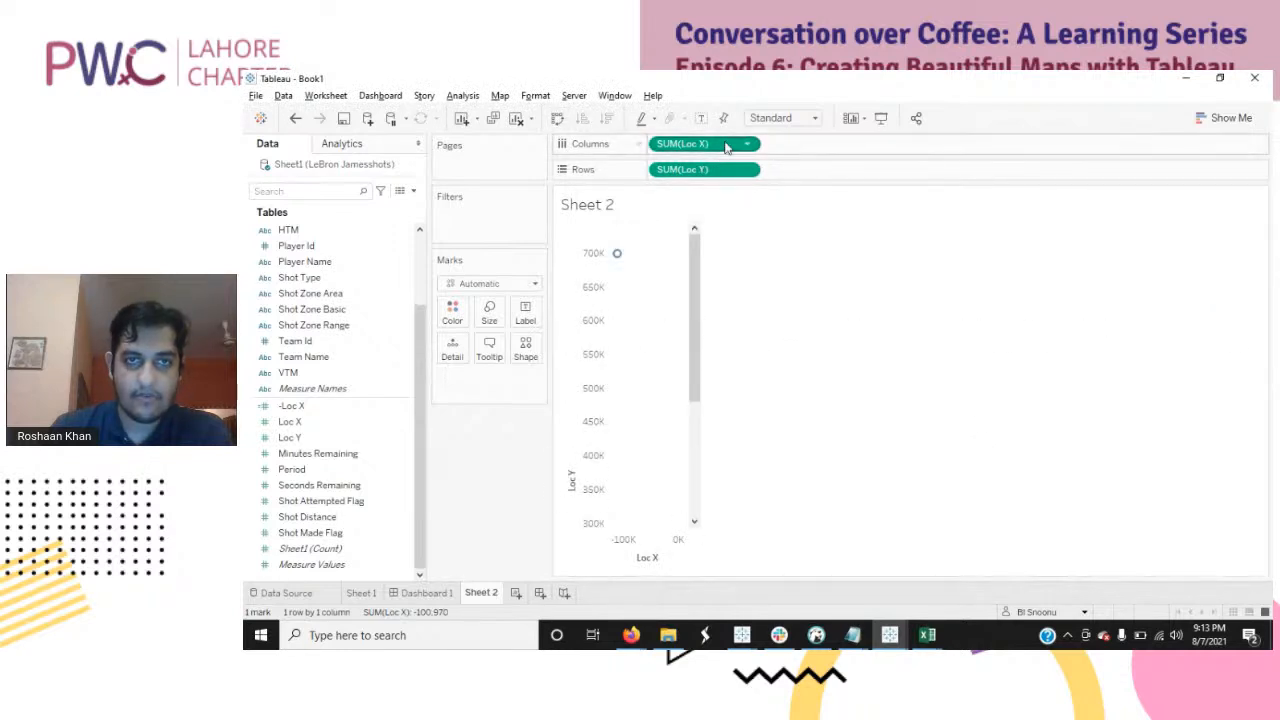
click(810, 118)
click(772, 171)
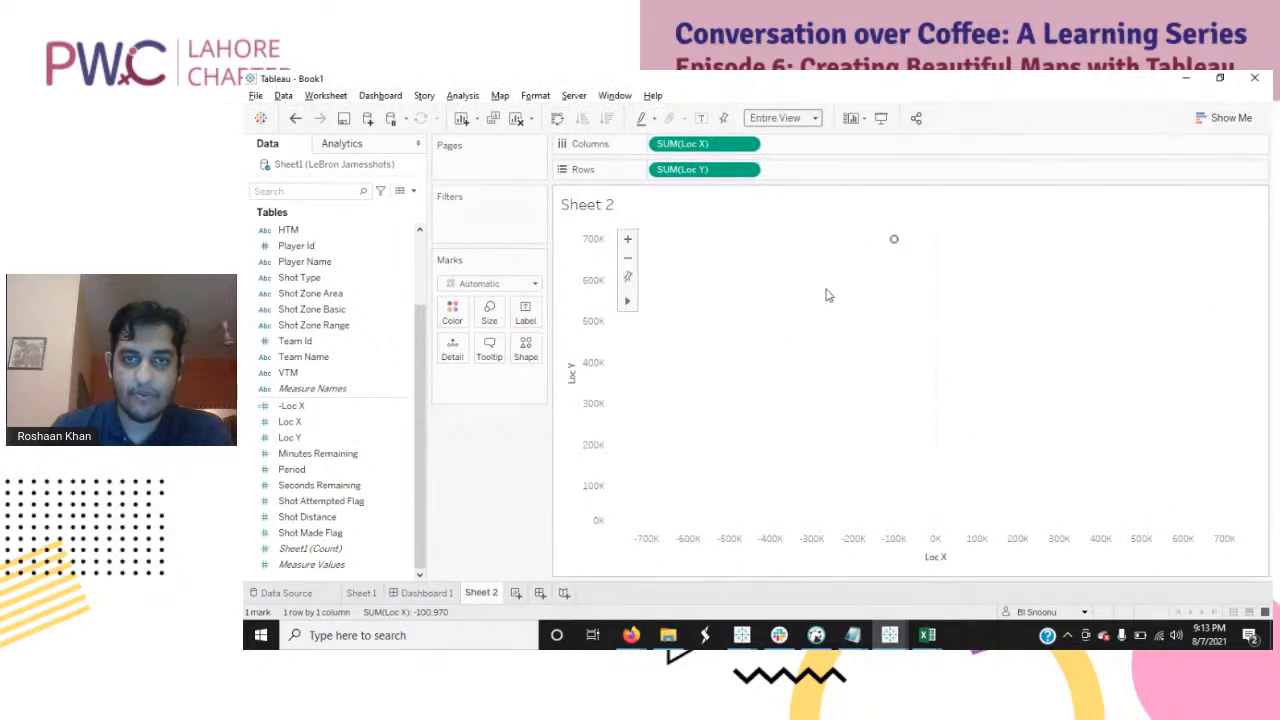
Step: Remove the background image named image from the sheet, keeping only nba_court
click(500, 95)
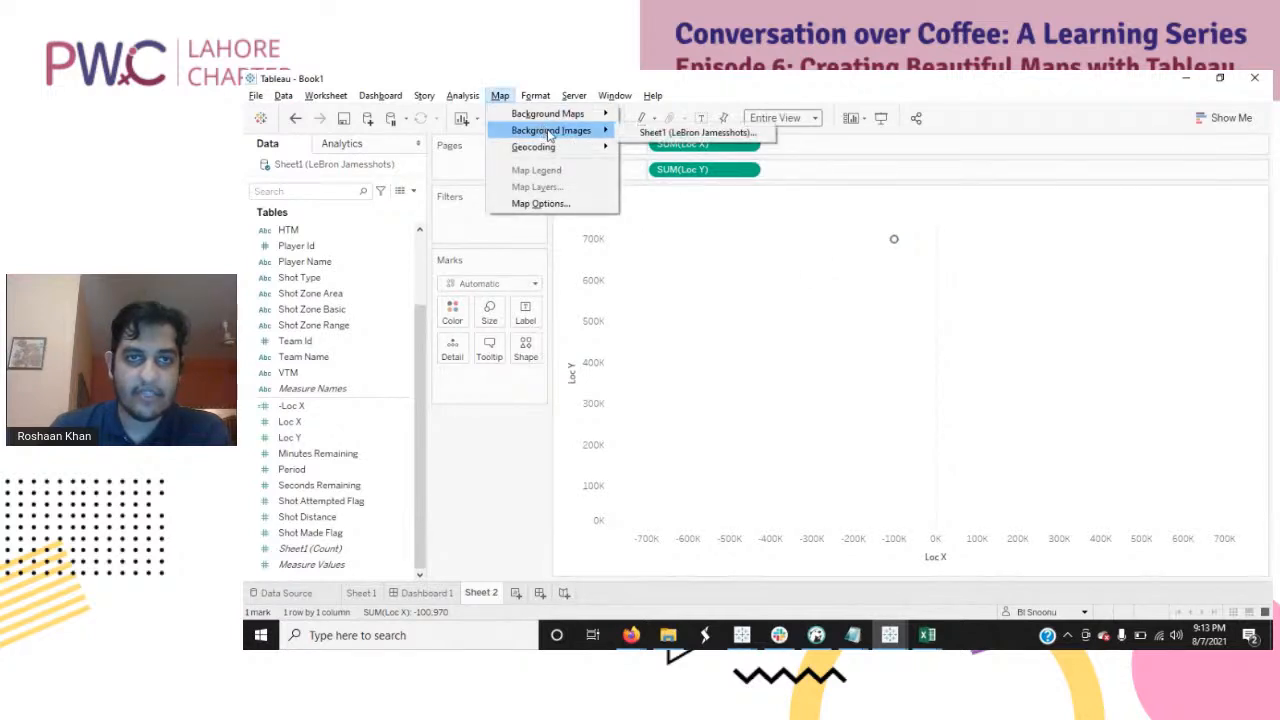
mouse_move(577, 120)
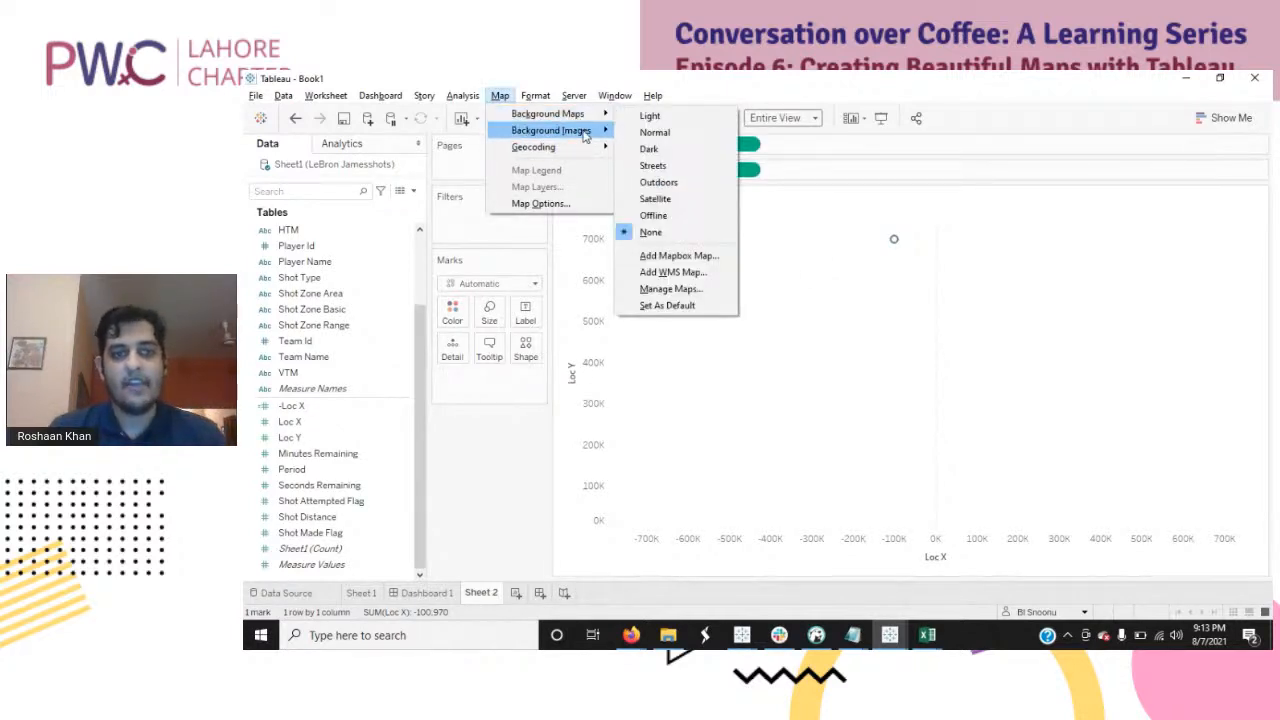
click(667, 133)
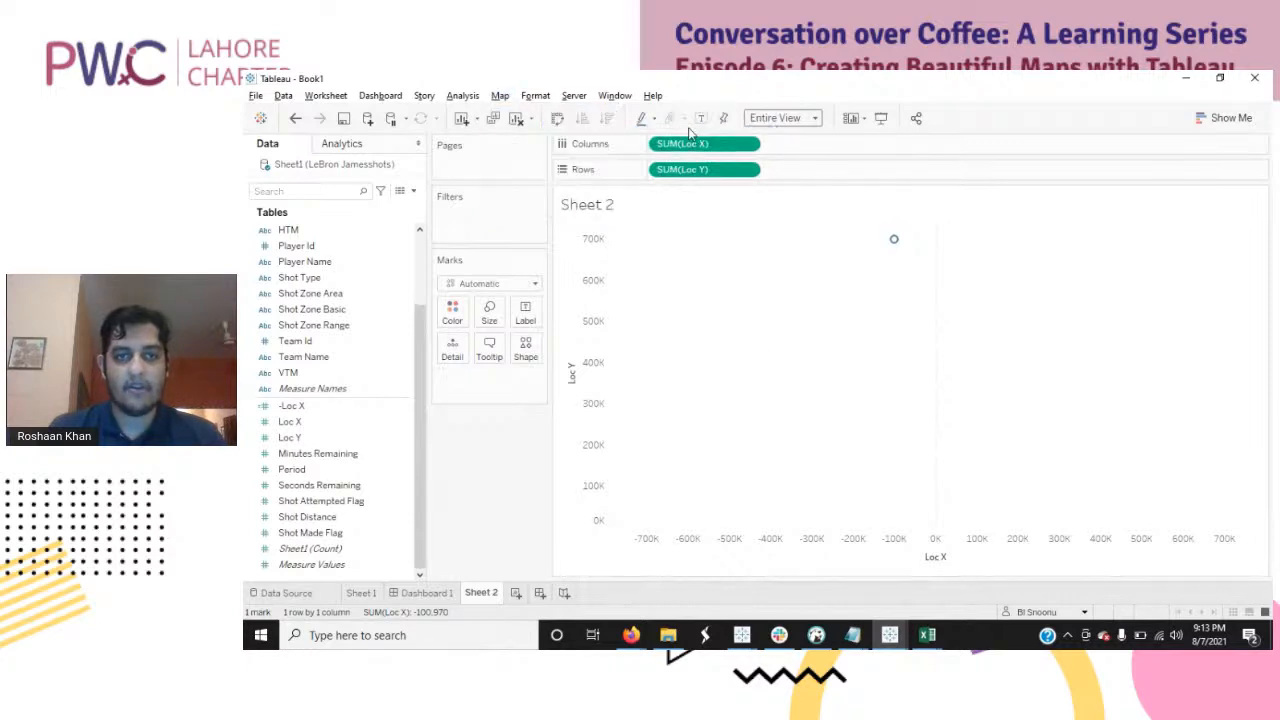
click(737, 318)
click(738, 306)
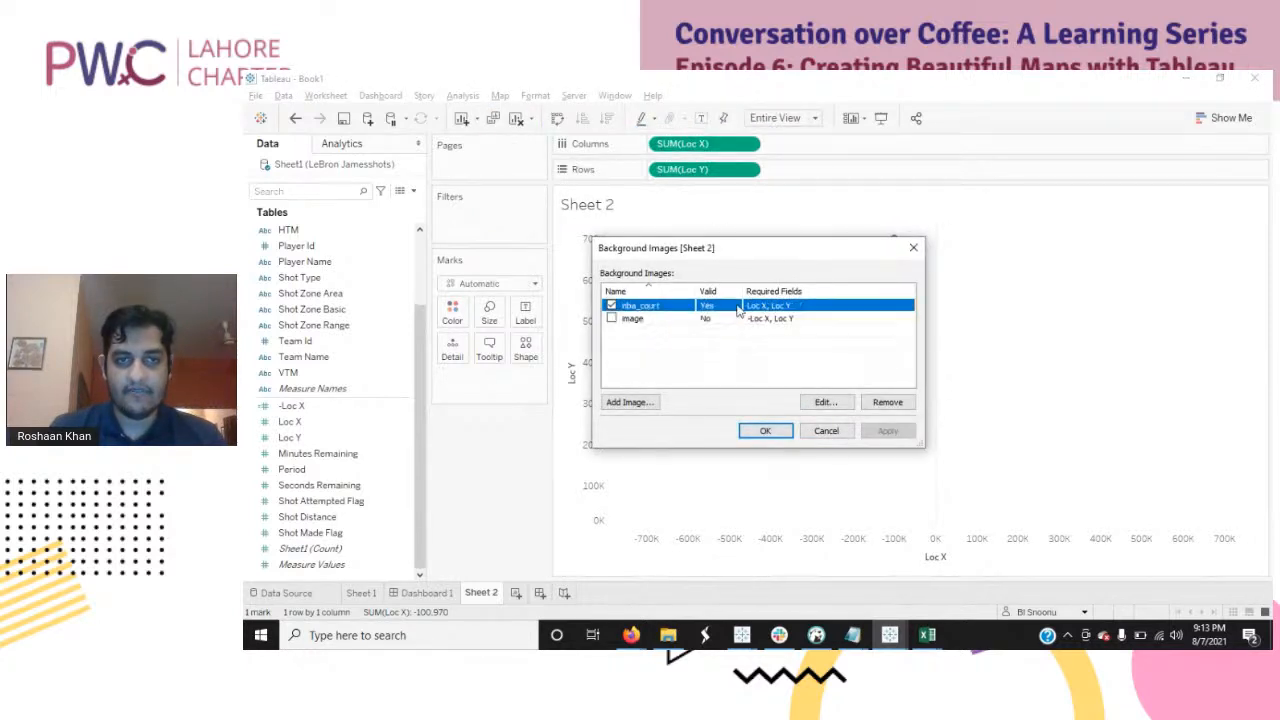
click(612, 318)
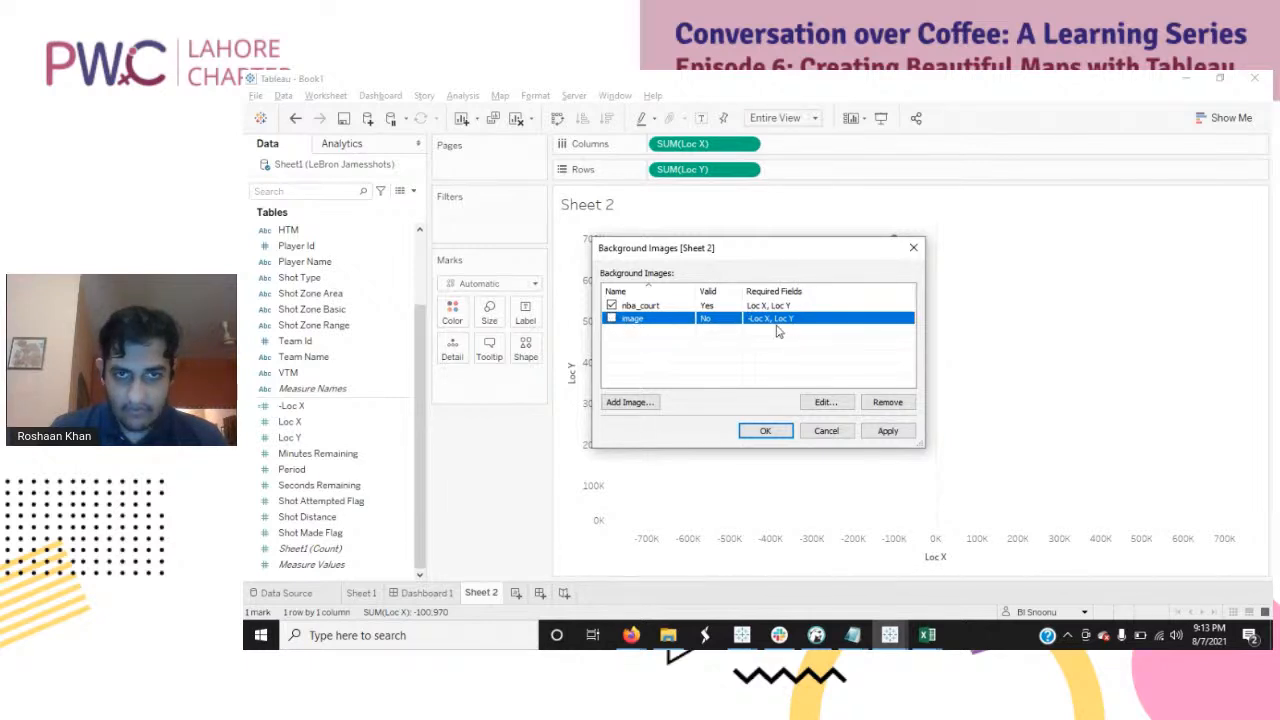
click(889, 403)
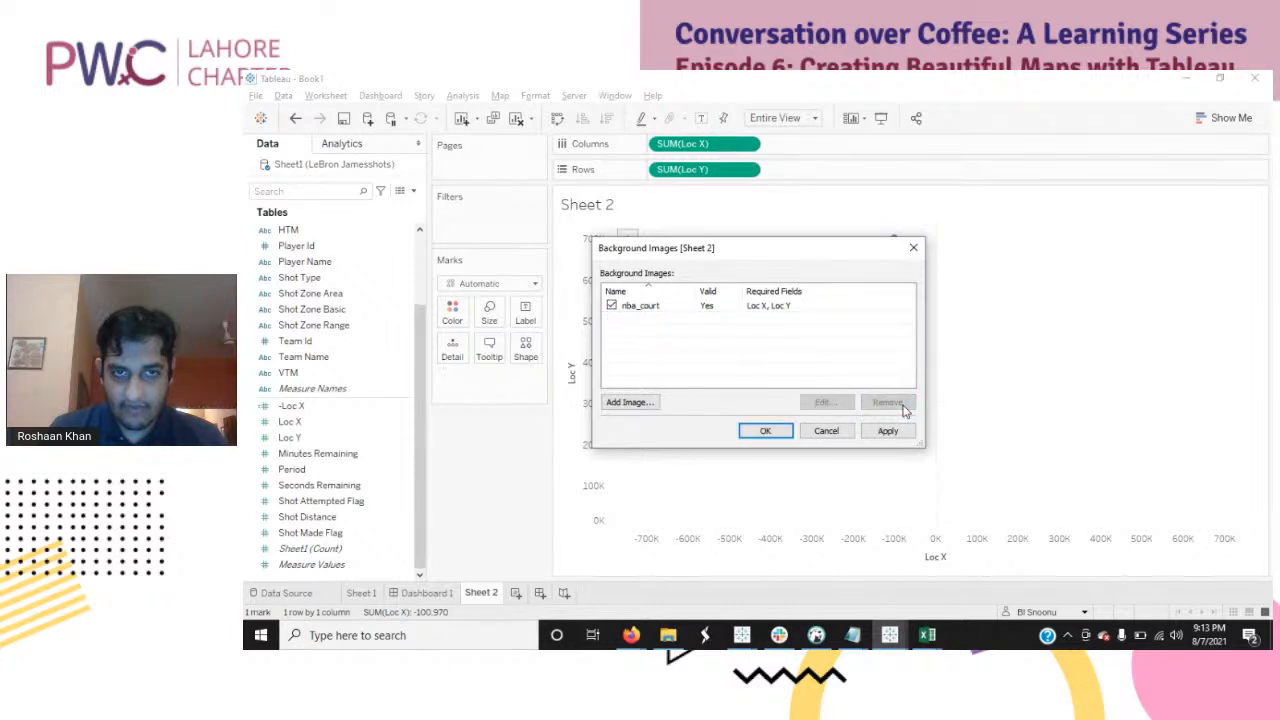
click(736, 308)
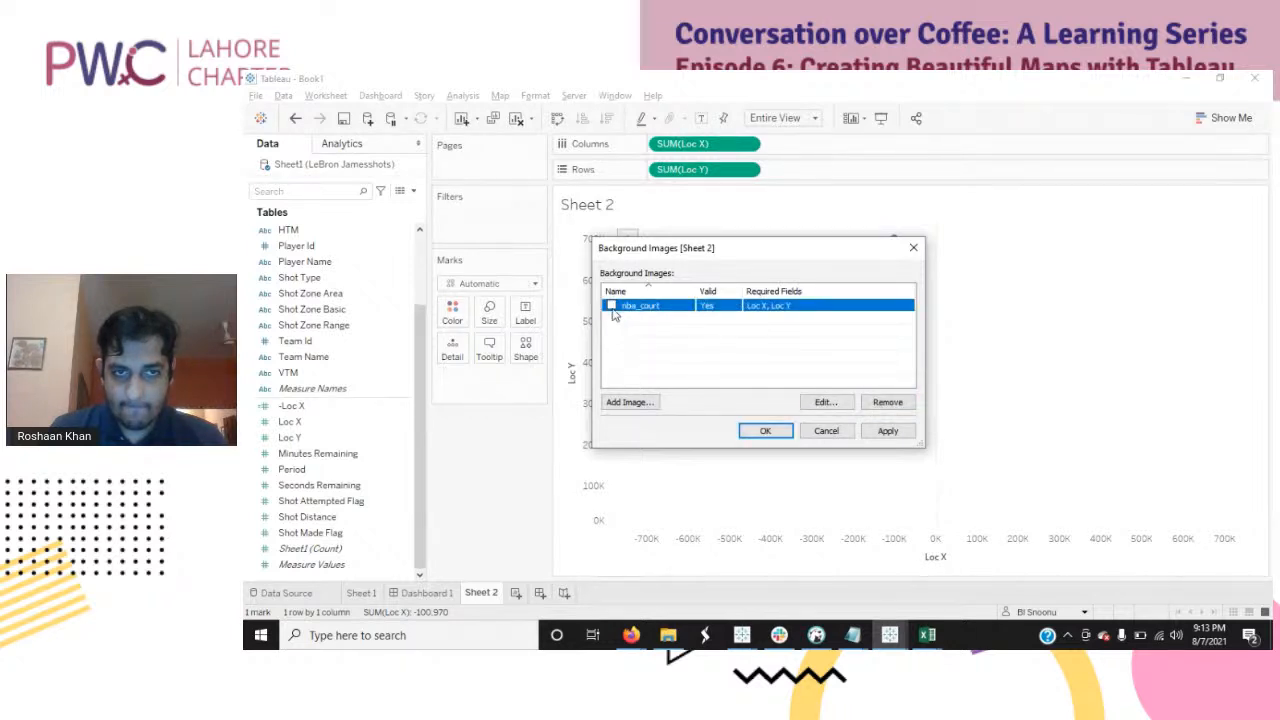
click(765, 431)
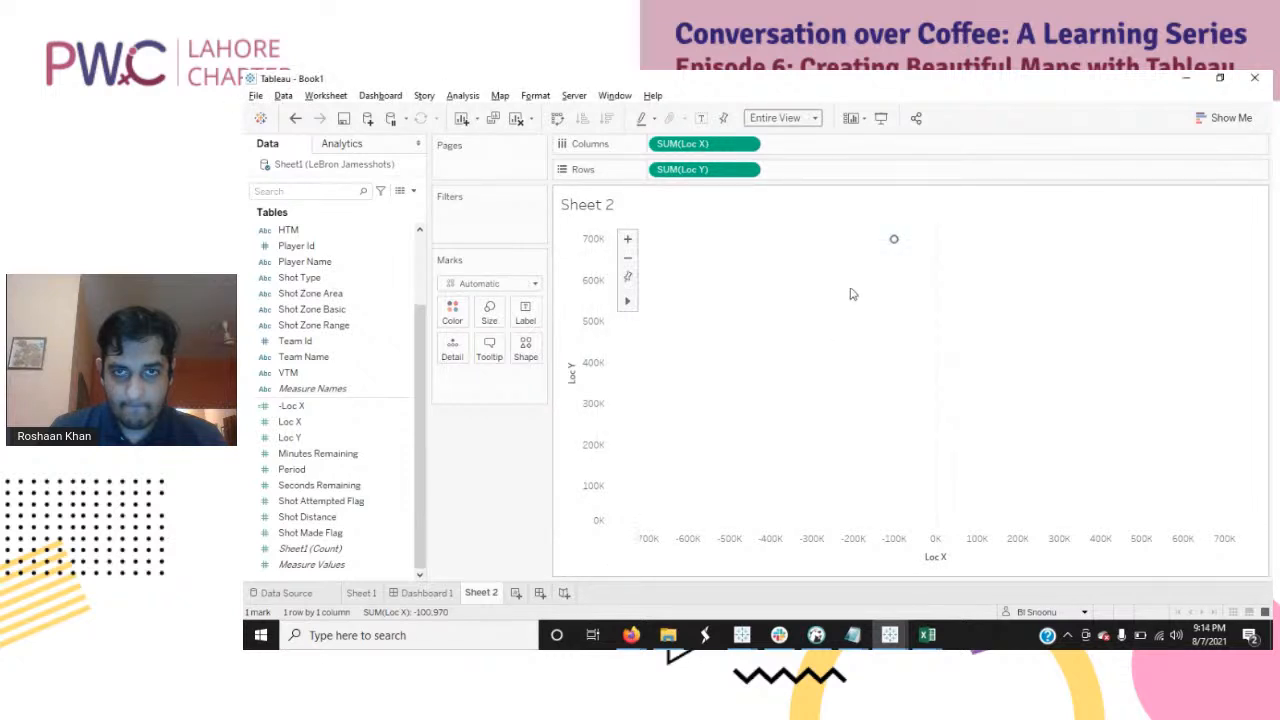
Step: Clear both fields from the shelves and add Loc X to Rows and Loc Y to Columns again
drag(700, 170, 540, 470)
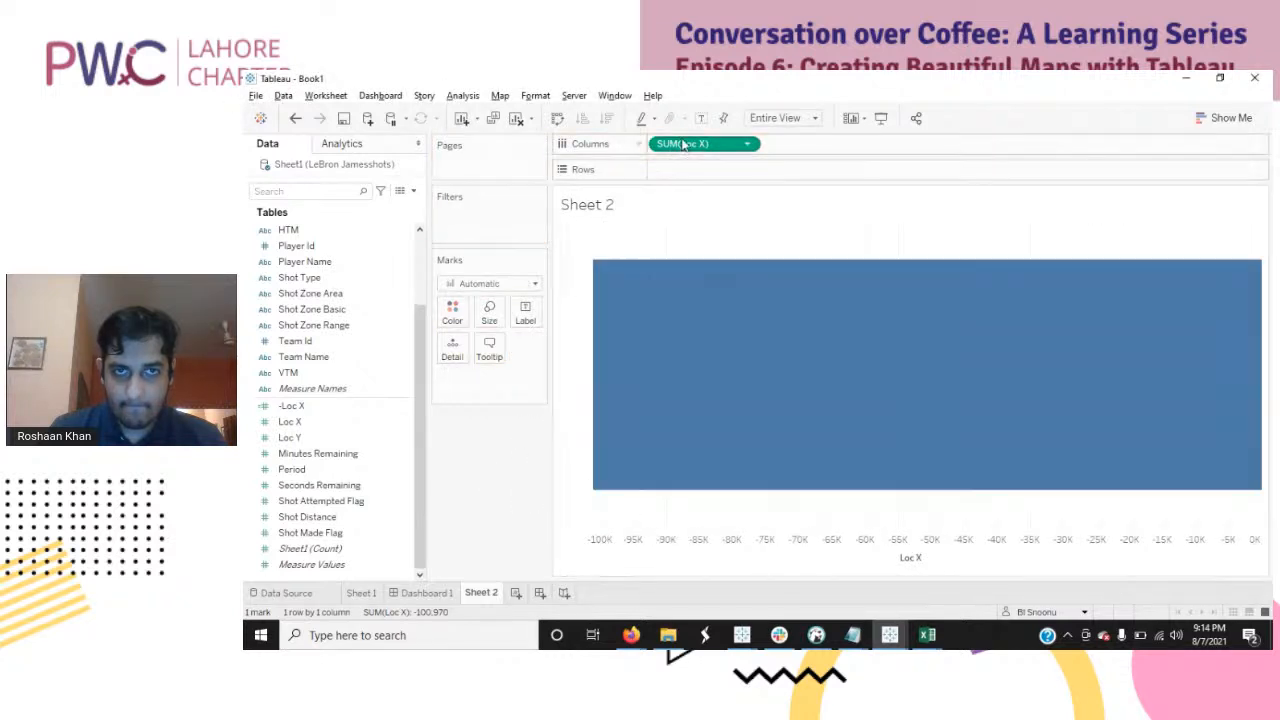
drag(703, 143, 430, 435)
double_click(343, 421)
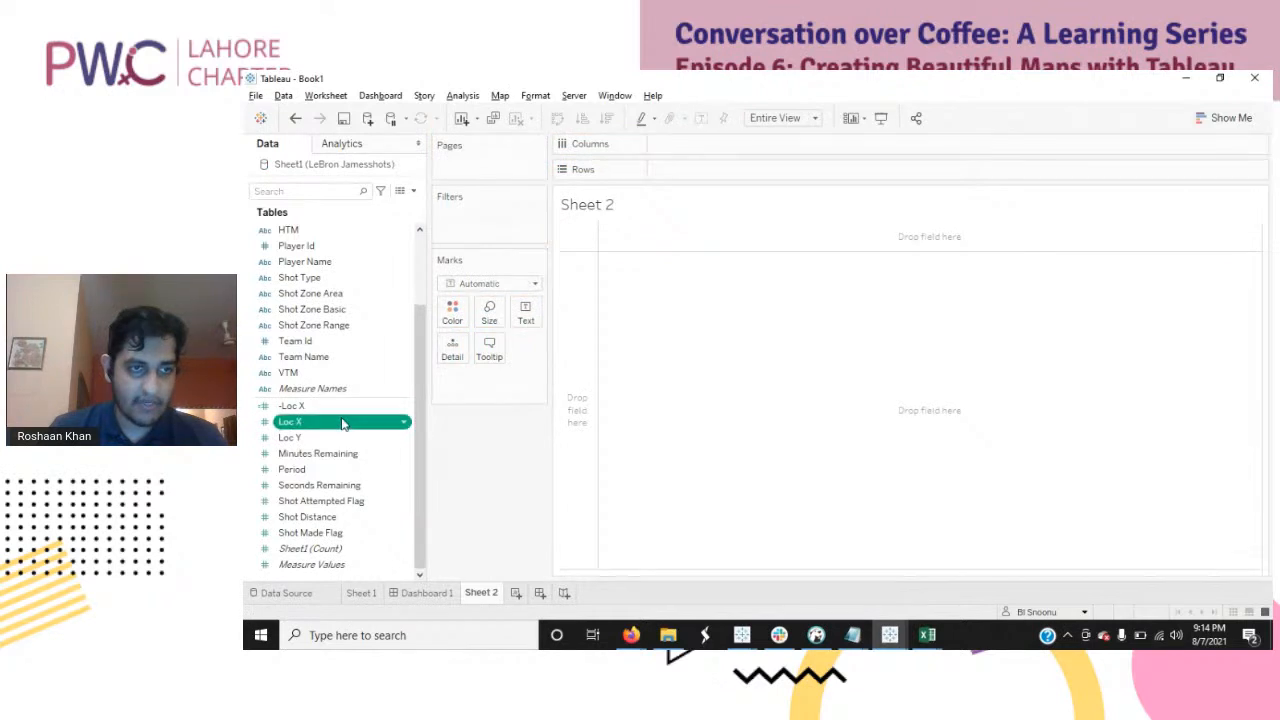
double_click(330, 440)
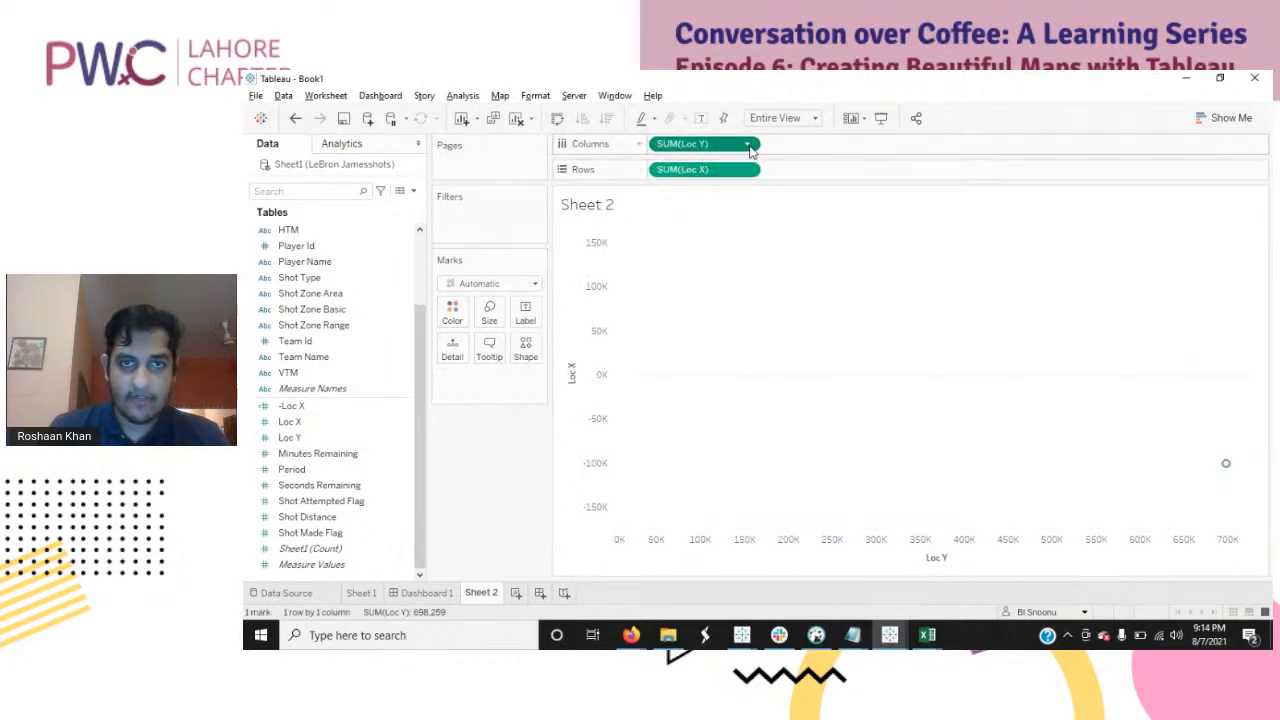
Step: Change the aggregation of both Loc Y and Loc X from Sum to Average
click(747, 144)
mouse_move(740, 299)
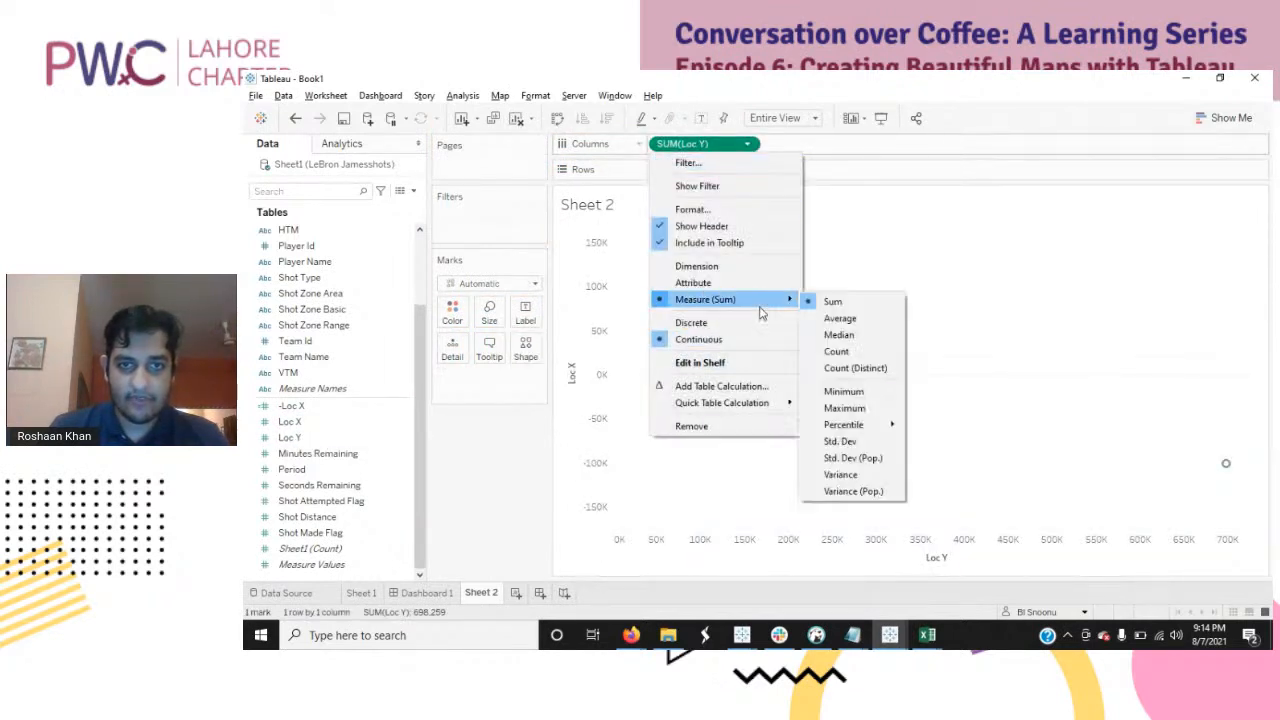
click(850, 318)
click(747, 169)
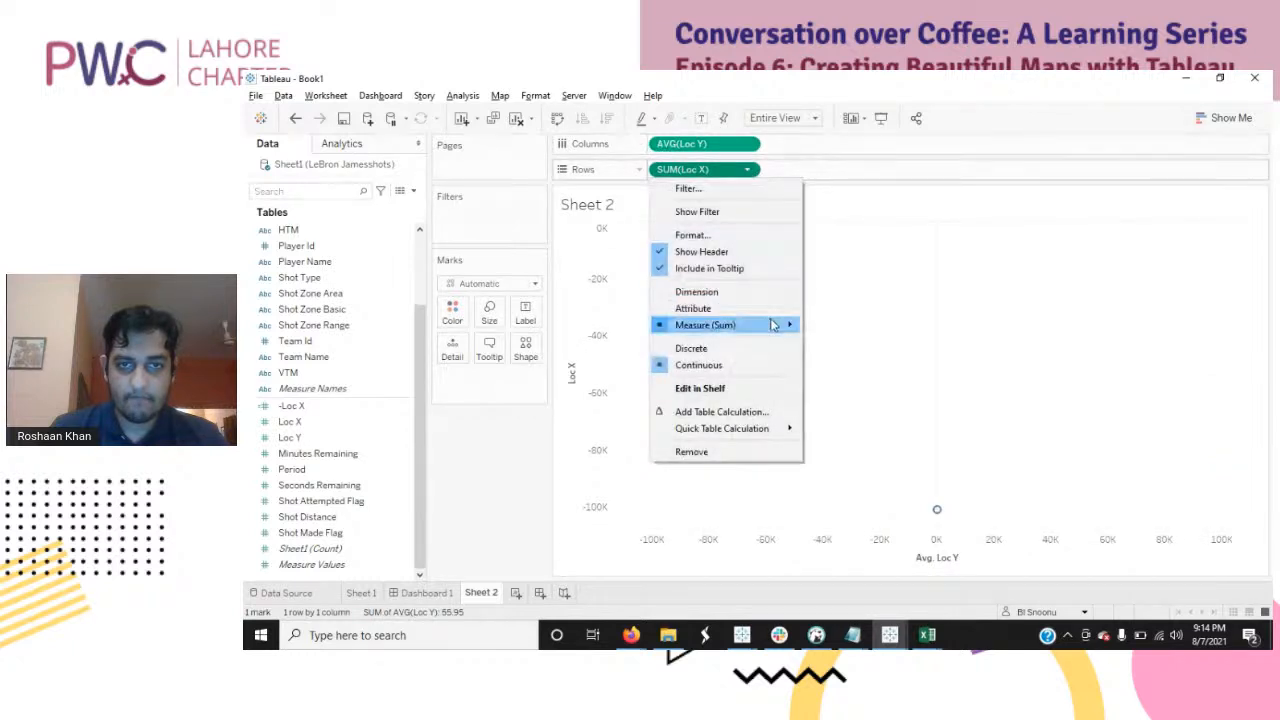
mouse_move(776, 325)
click(840, 344)
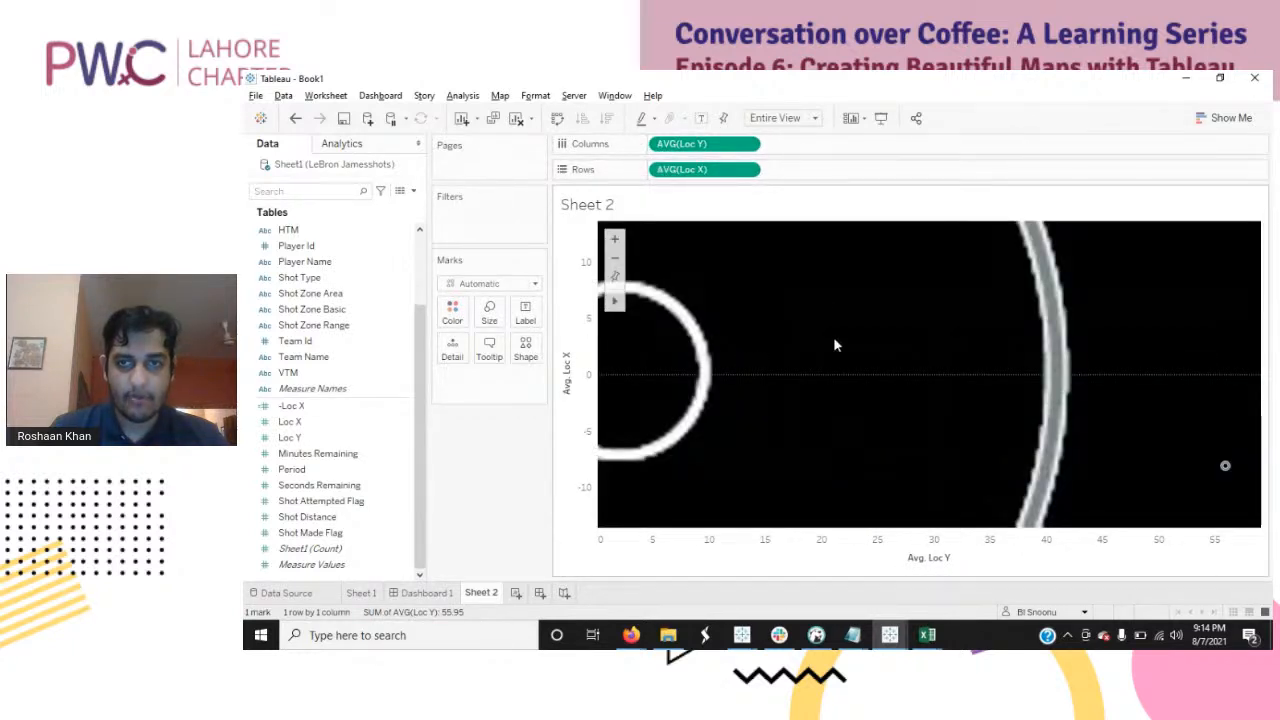
Step: Reduce the mark size and set the chart's fit to Standard
click(526, 314)
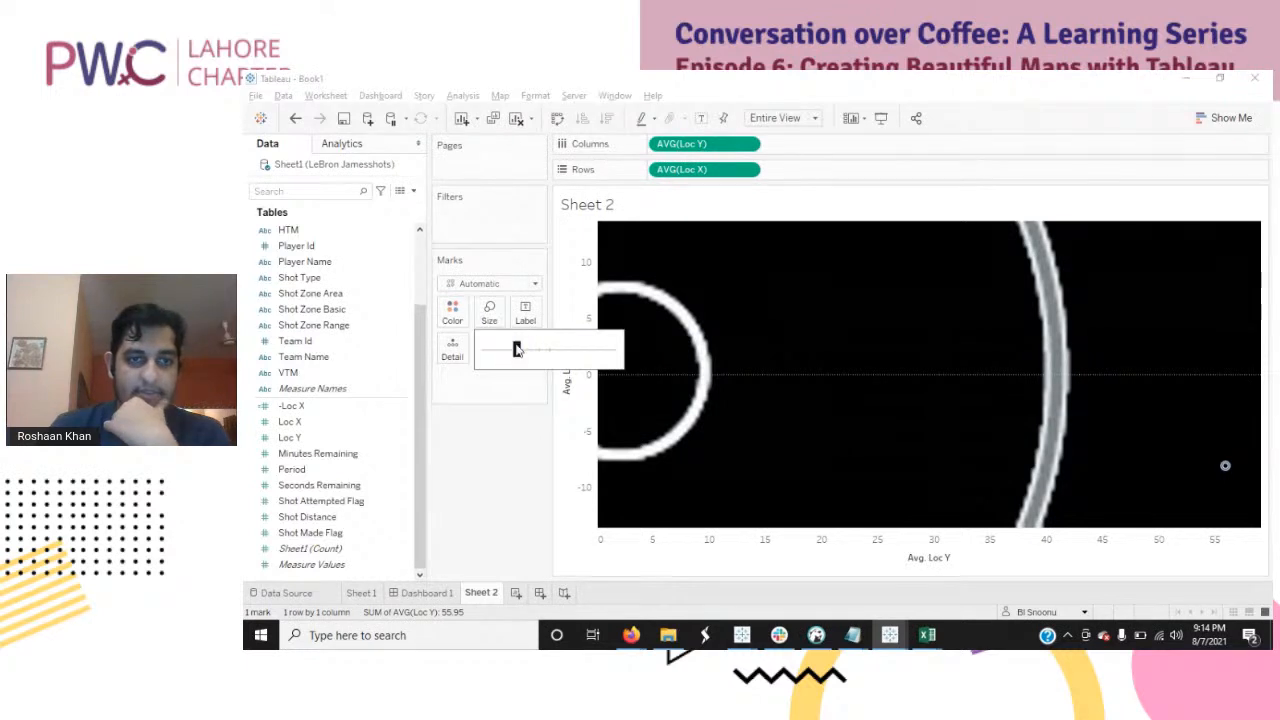
click(785, 118)
click(775, 131)
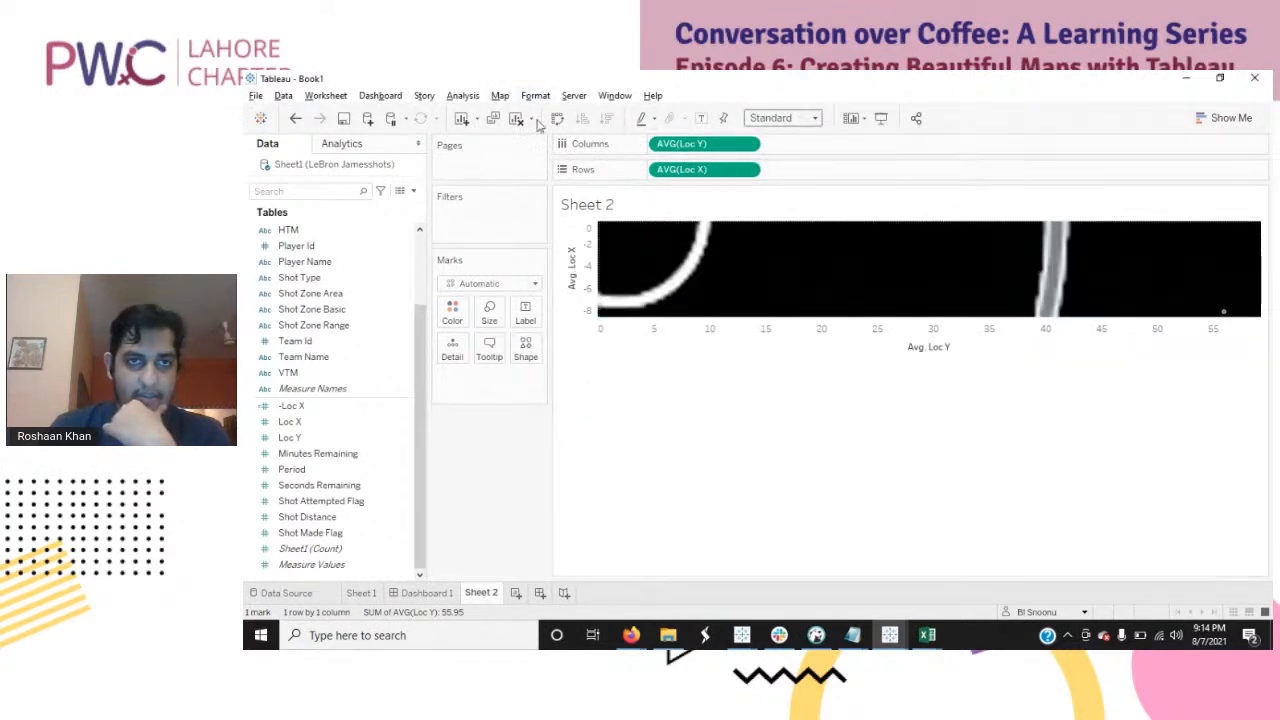
Step: Swap the axes to put Loc X on Columns and Loc Y on Rows, and fit the chart to width
click(557, 118)
click(800, 118)
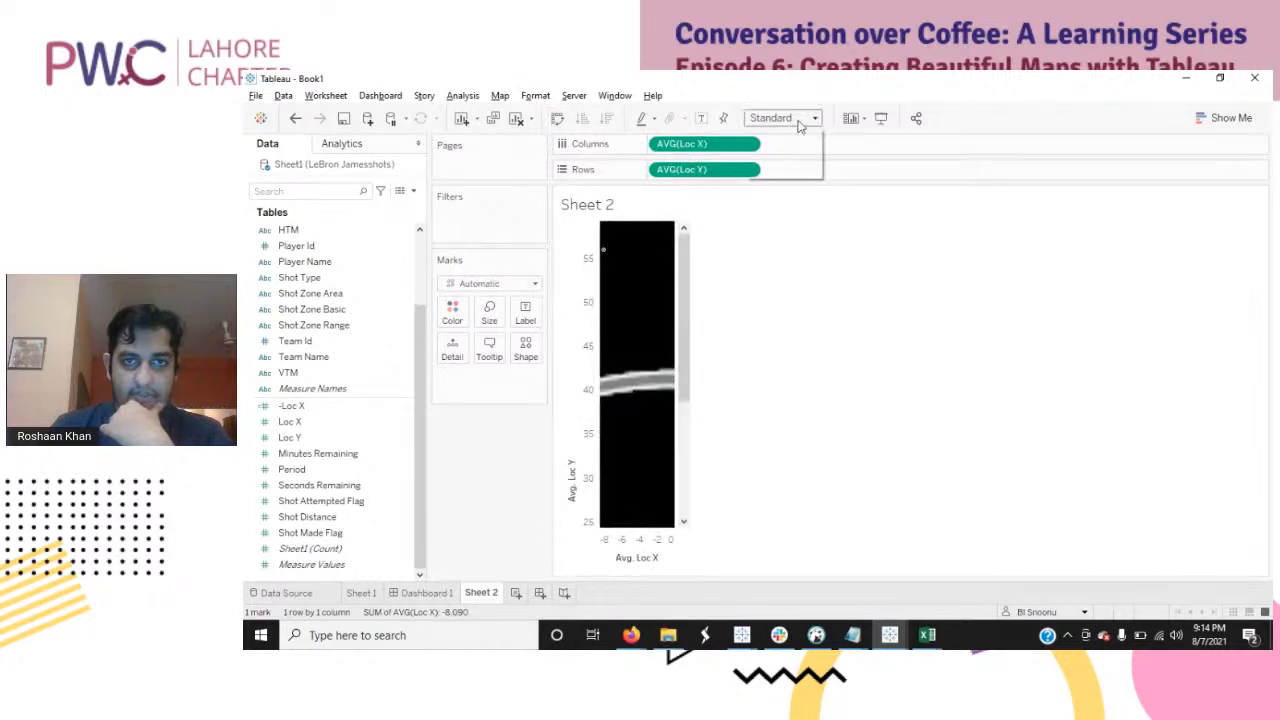
click(800, 146)
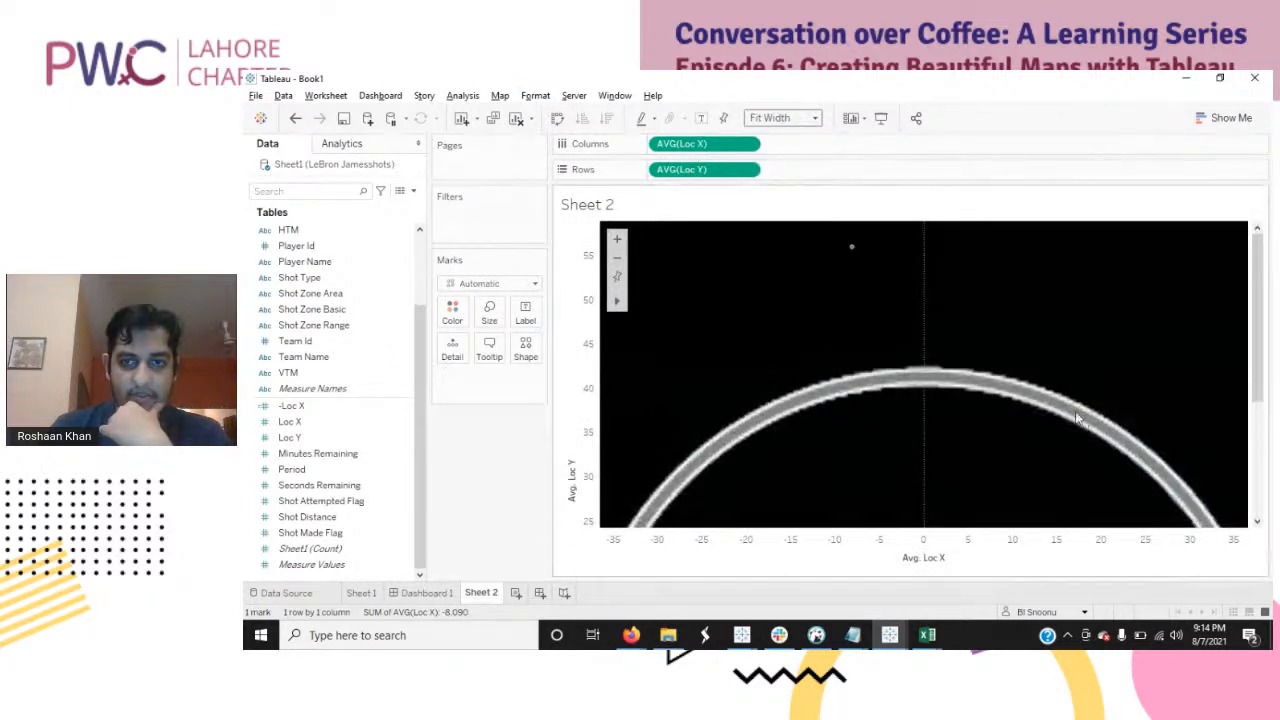
Step: Zoom out the chart until the whole basketball court image is in view
scroll(966, 430, down, 4)
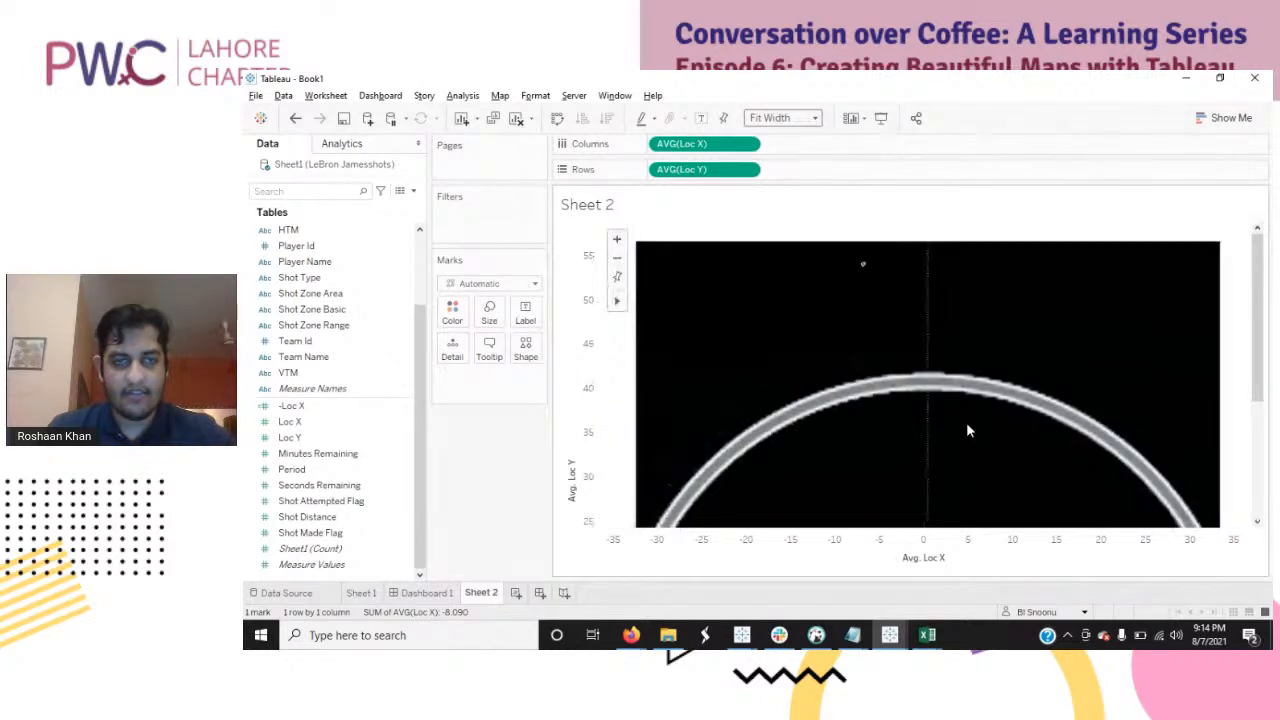
scroll(966, 430, down, 6)
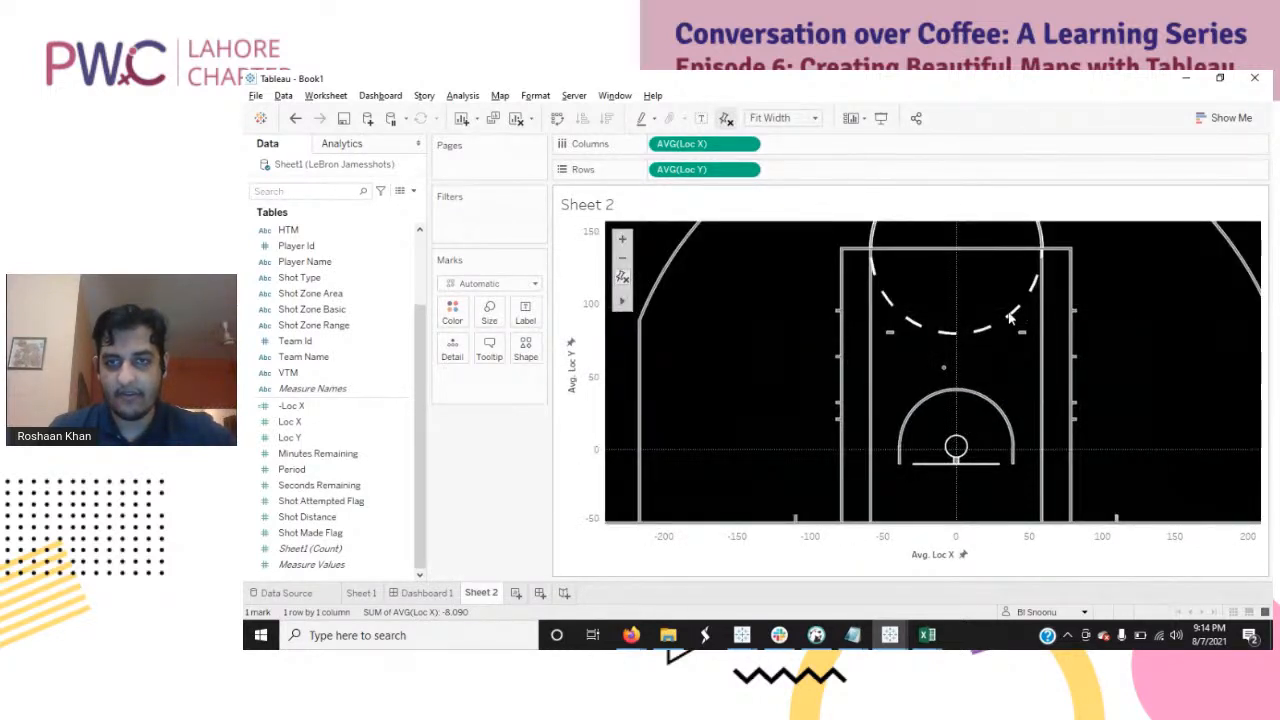
drag(1010, 300, 898, 368)
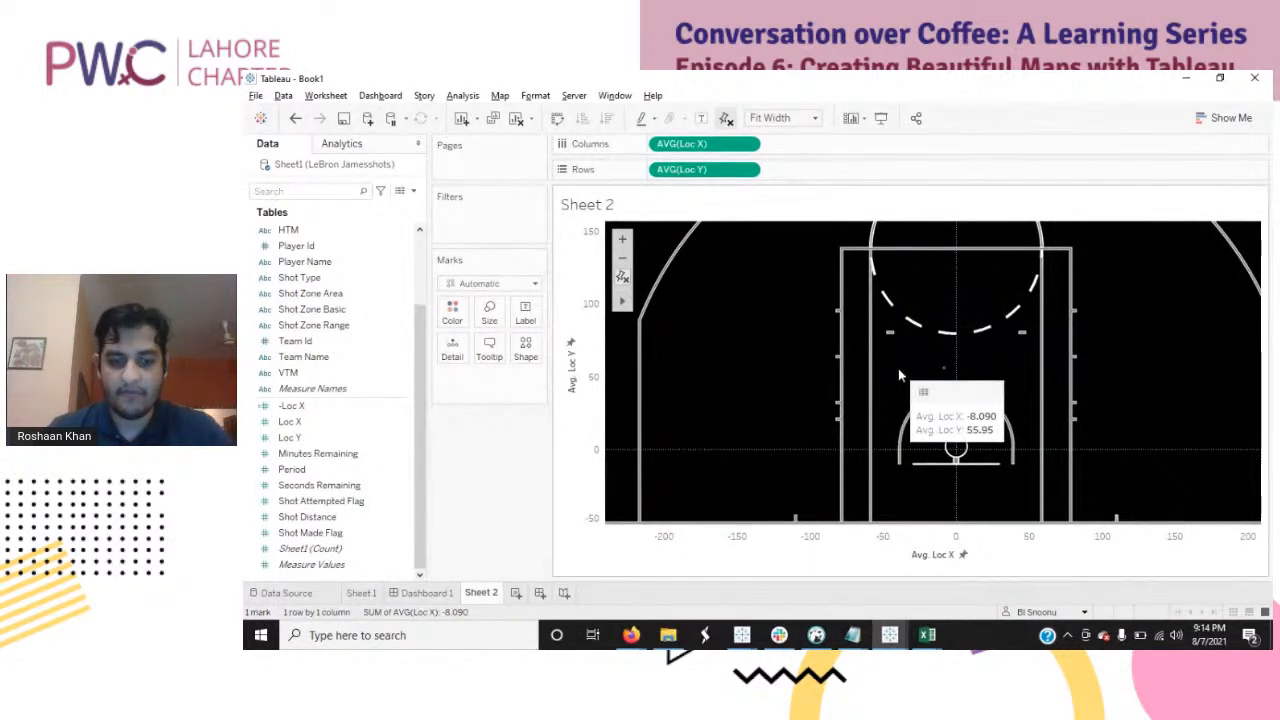
scroll(899, 375, down, 6)
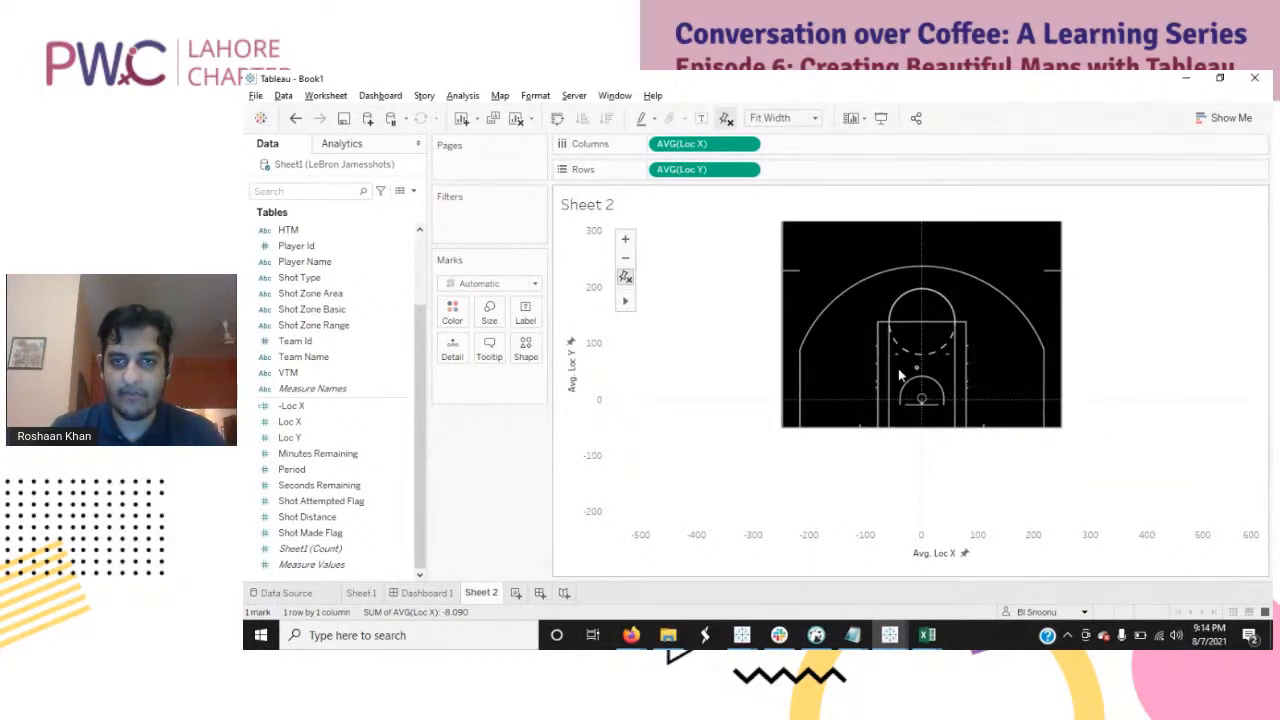
scroll(899, 375, down, 2)
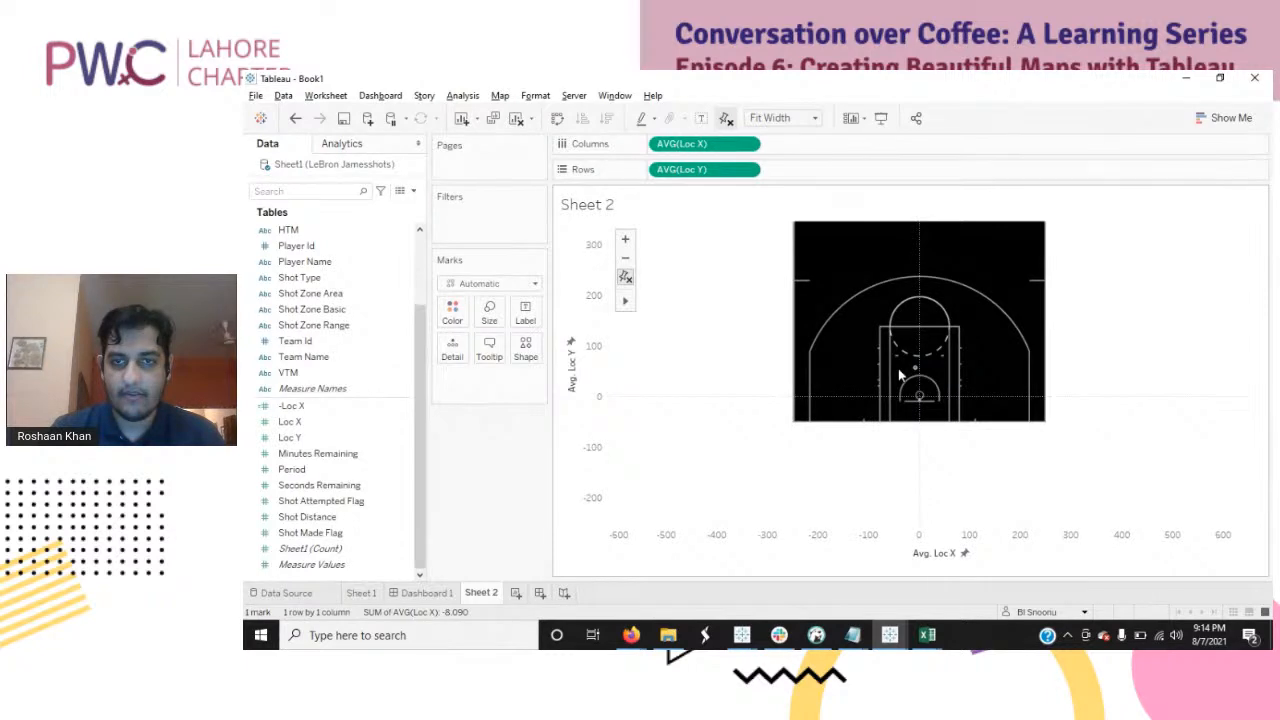
Step: Add Game Id and Game Event Id as detail on the marks so each shot is plotted separately
scroll(937, 373, up, 2)
scroll(937, 373, down, 2)
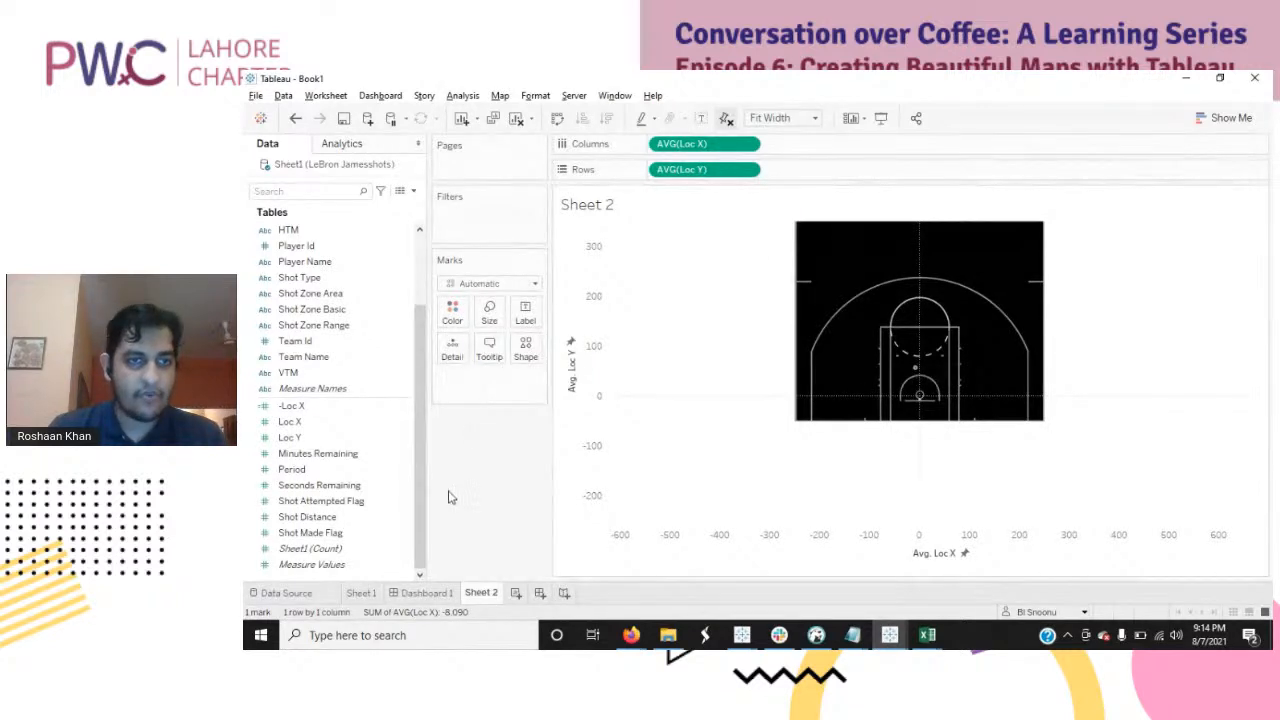
drag(423, 423, 419, 352)
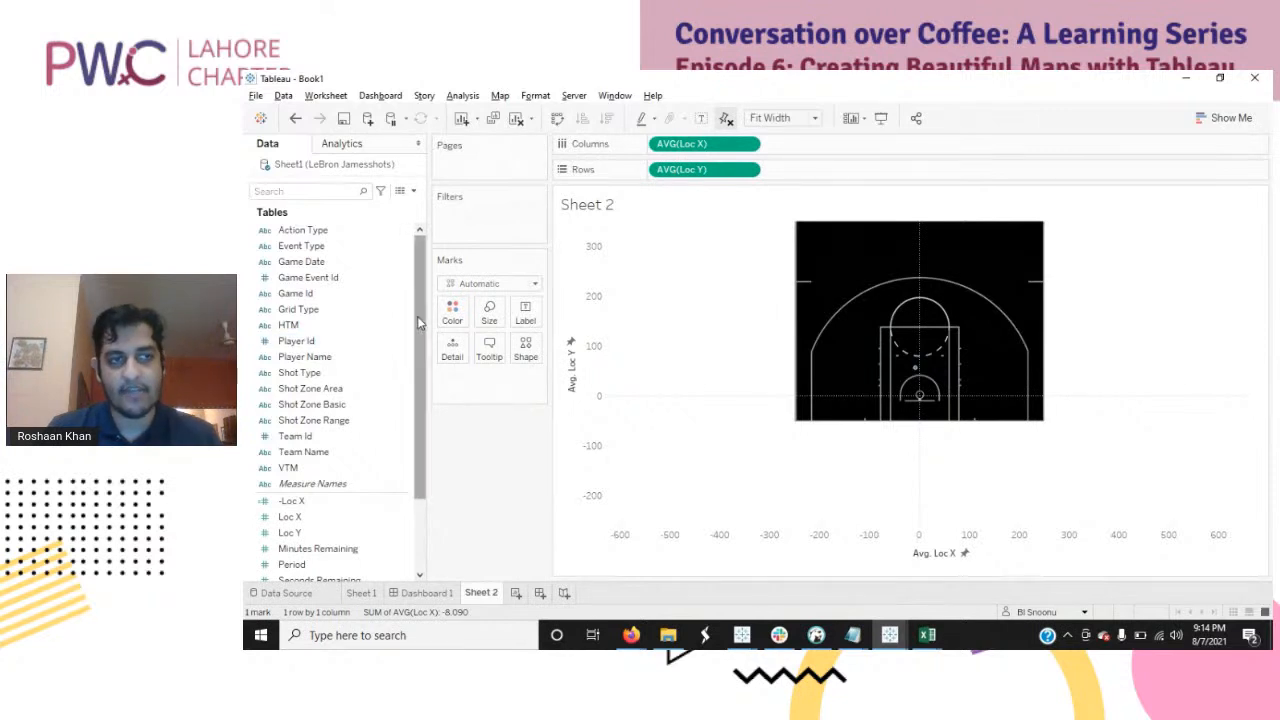
click(377, 278)
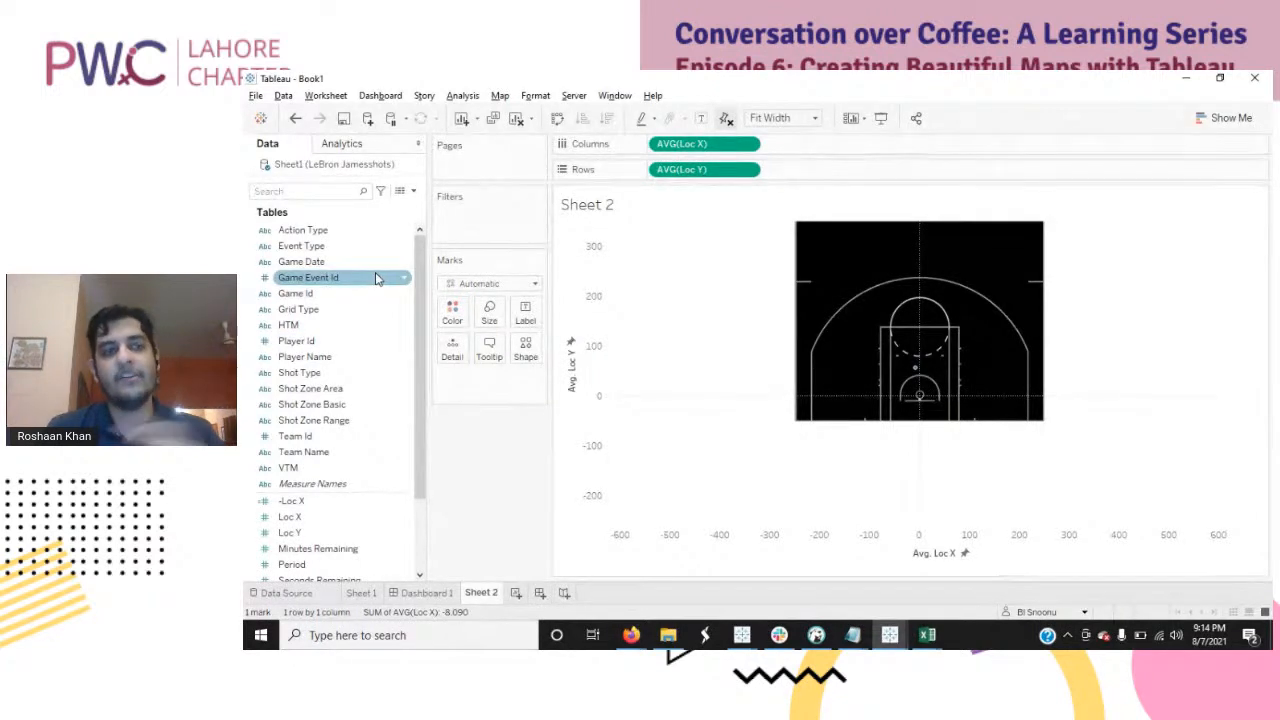
drag(377, 278, 455, 351)
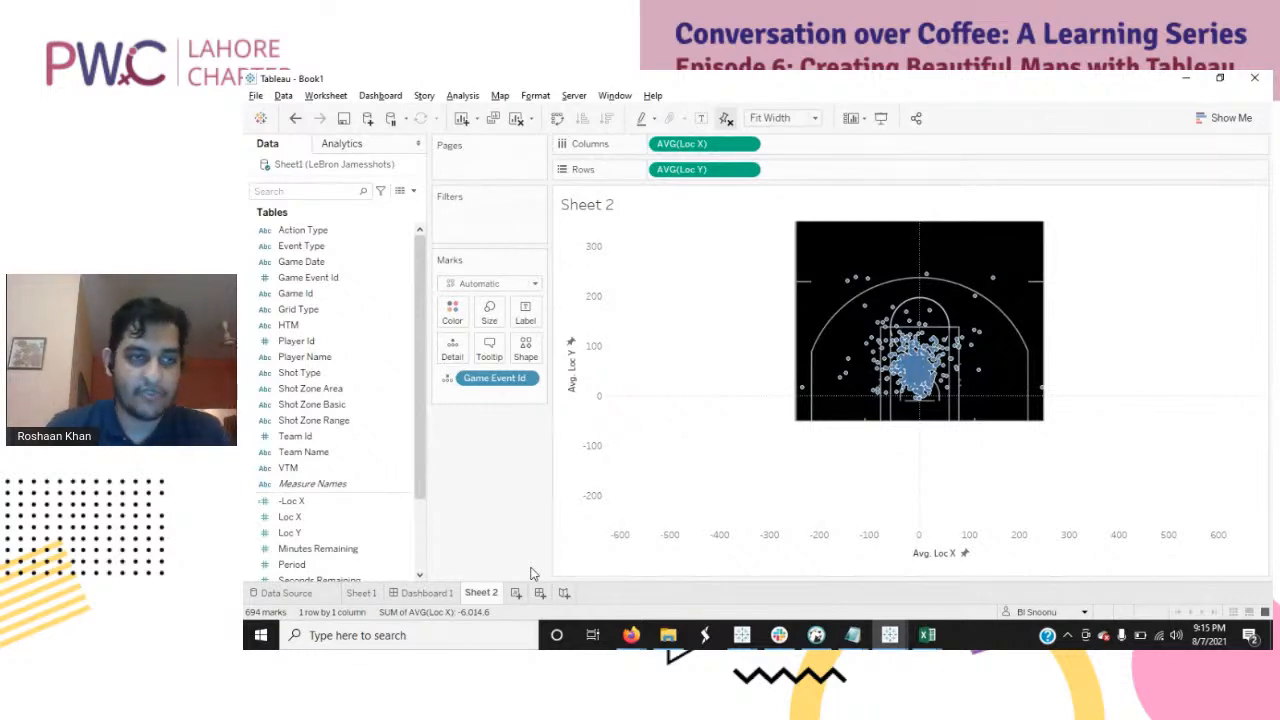
click(342, 296)
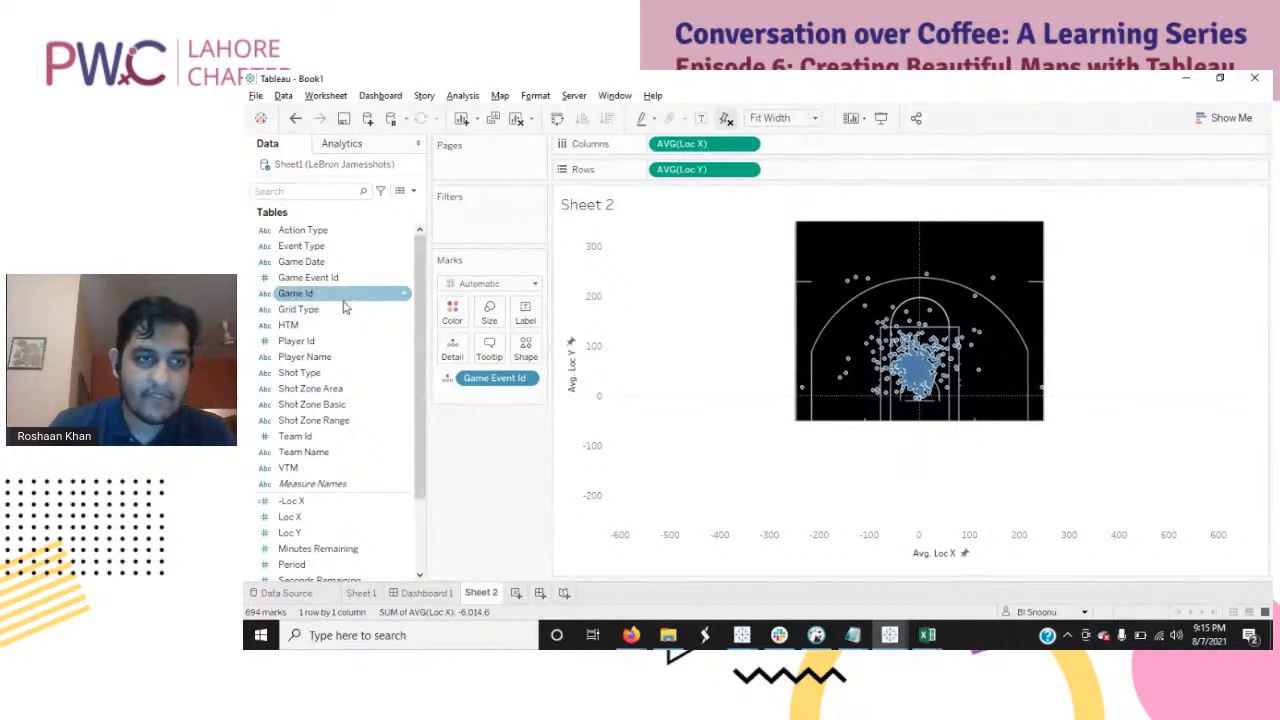
drag(490, 379, 480, 430)
drag(319, 295, 452, 350)
click(308, 277)
drag(308, 277, 452, 350)
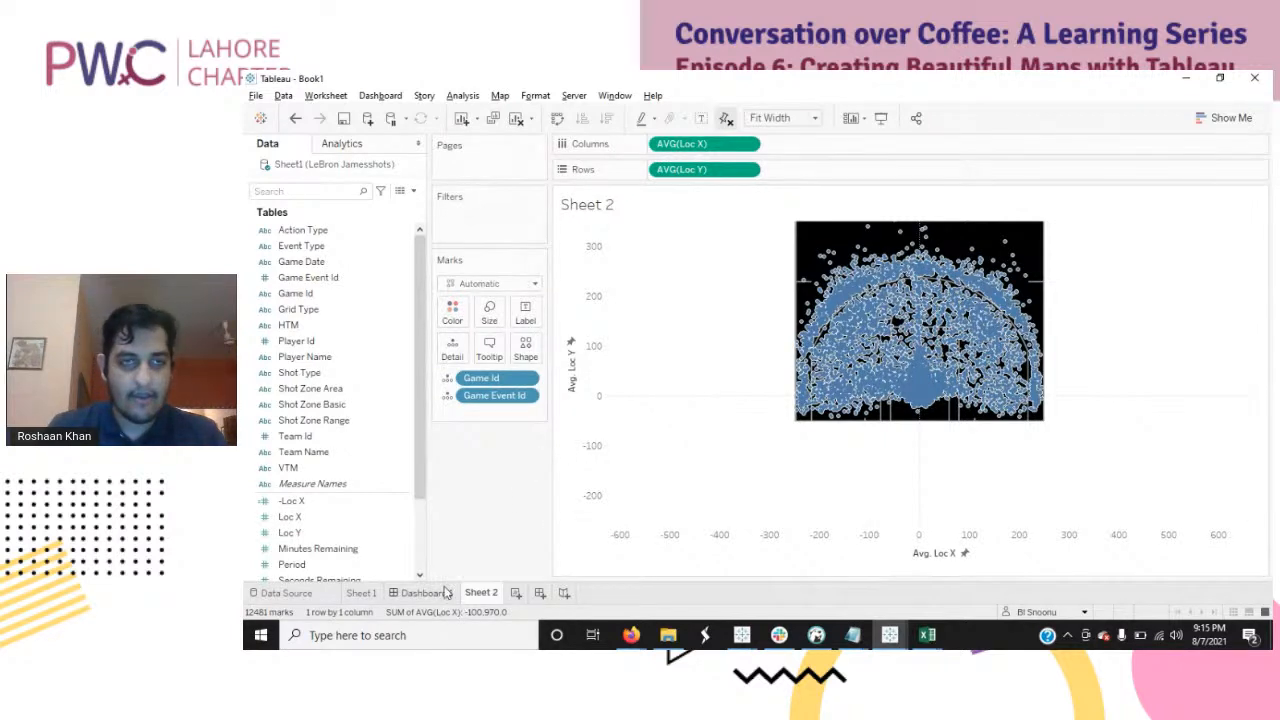
Step: Review the nba_court background image's file and its Loc X and Loc Y ranges, leaving them as they are
click(500, 95)
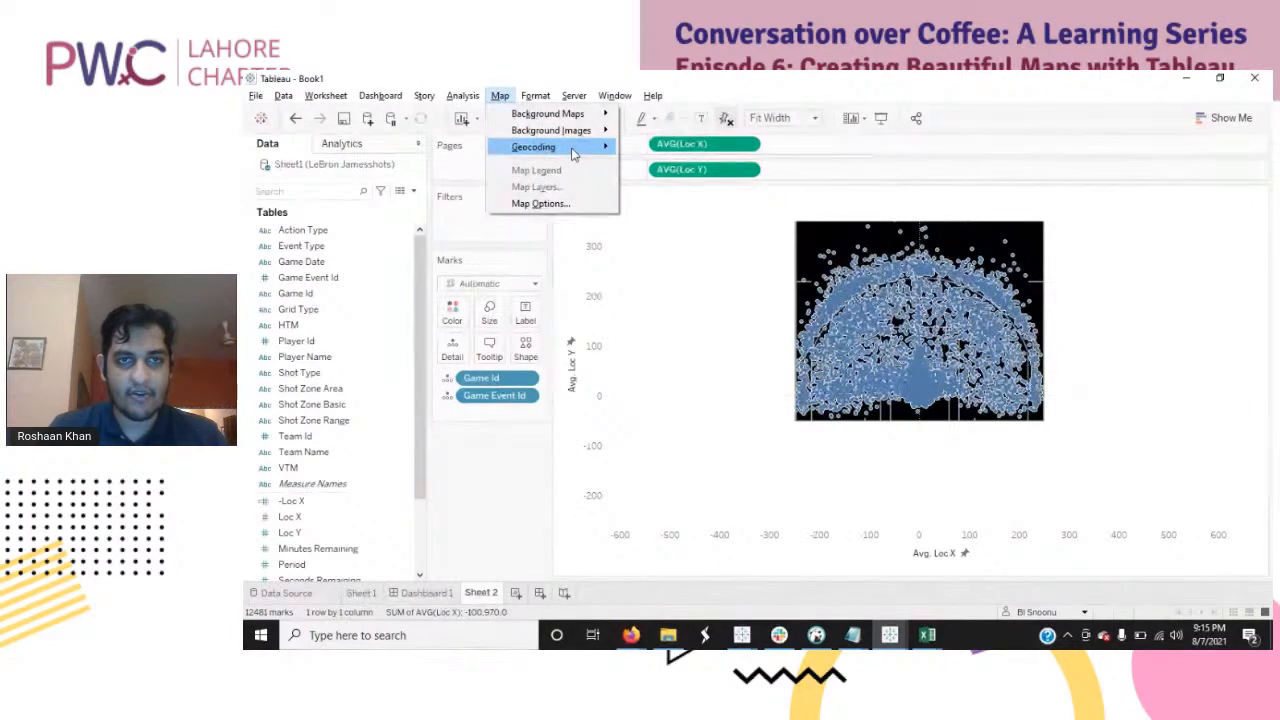
mouse_move(573, 139)
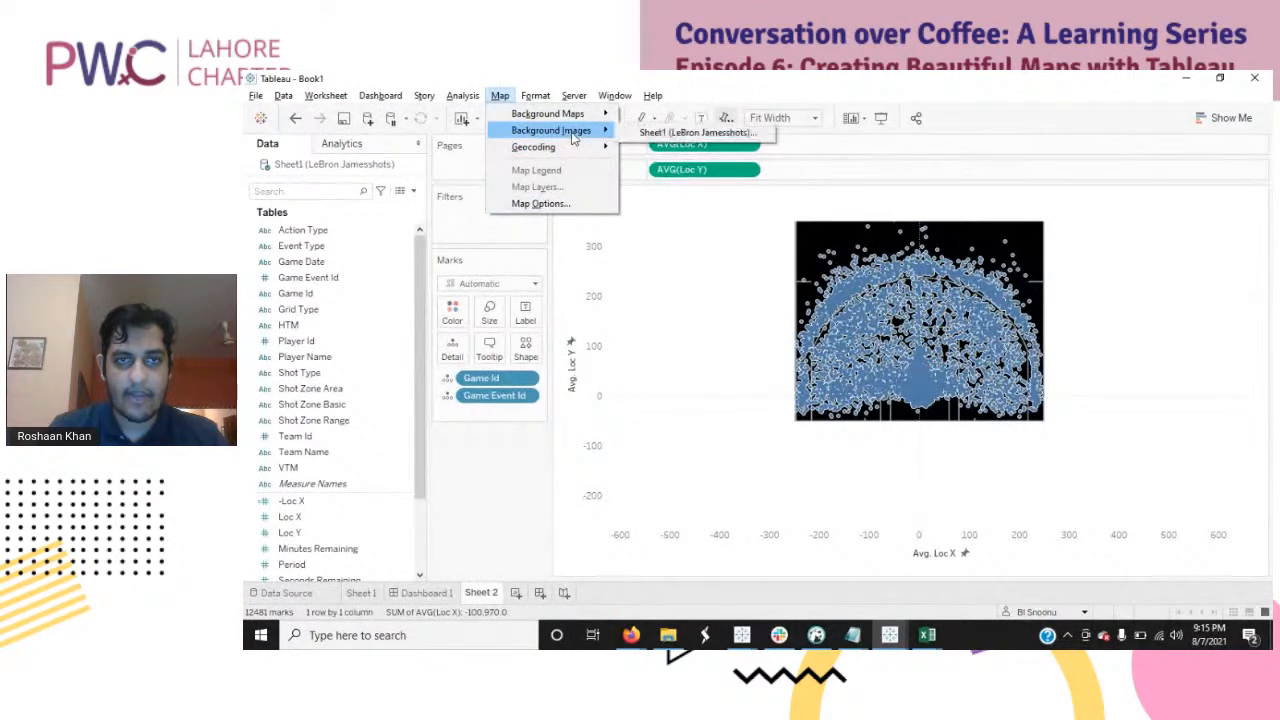
click(658, 132)
double_click(796, 309)
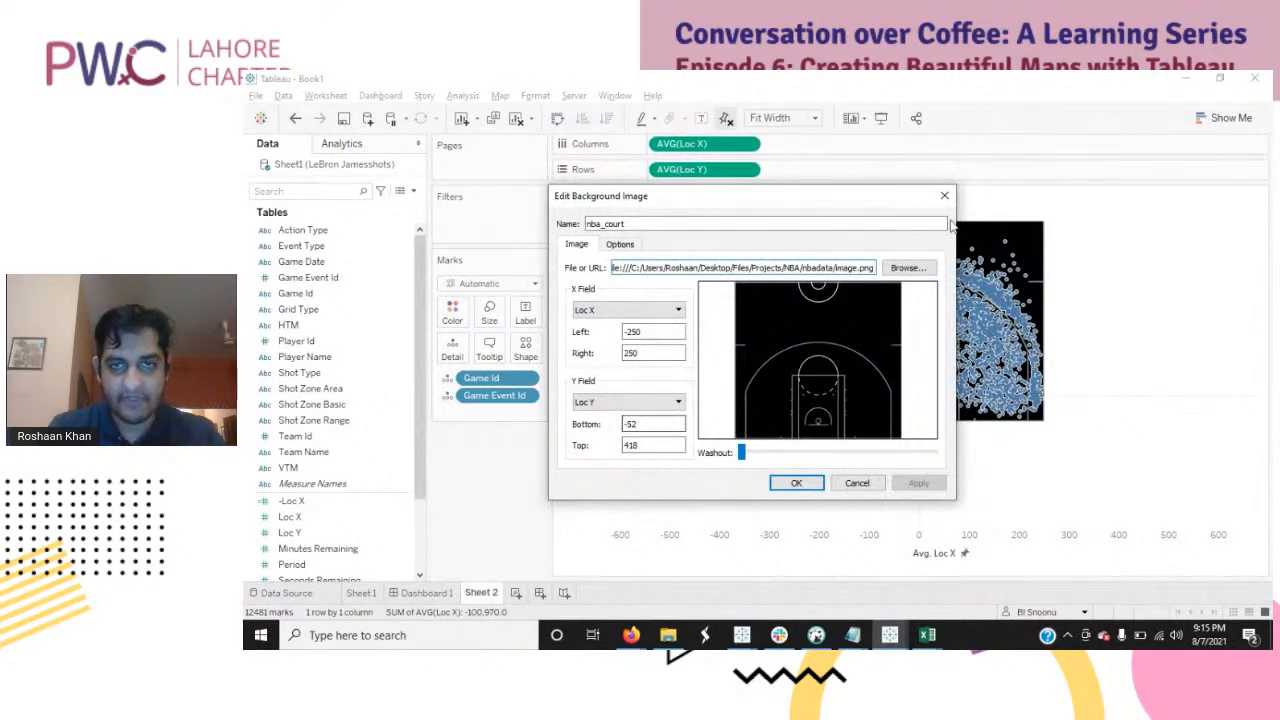
click(948, 195)
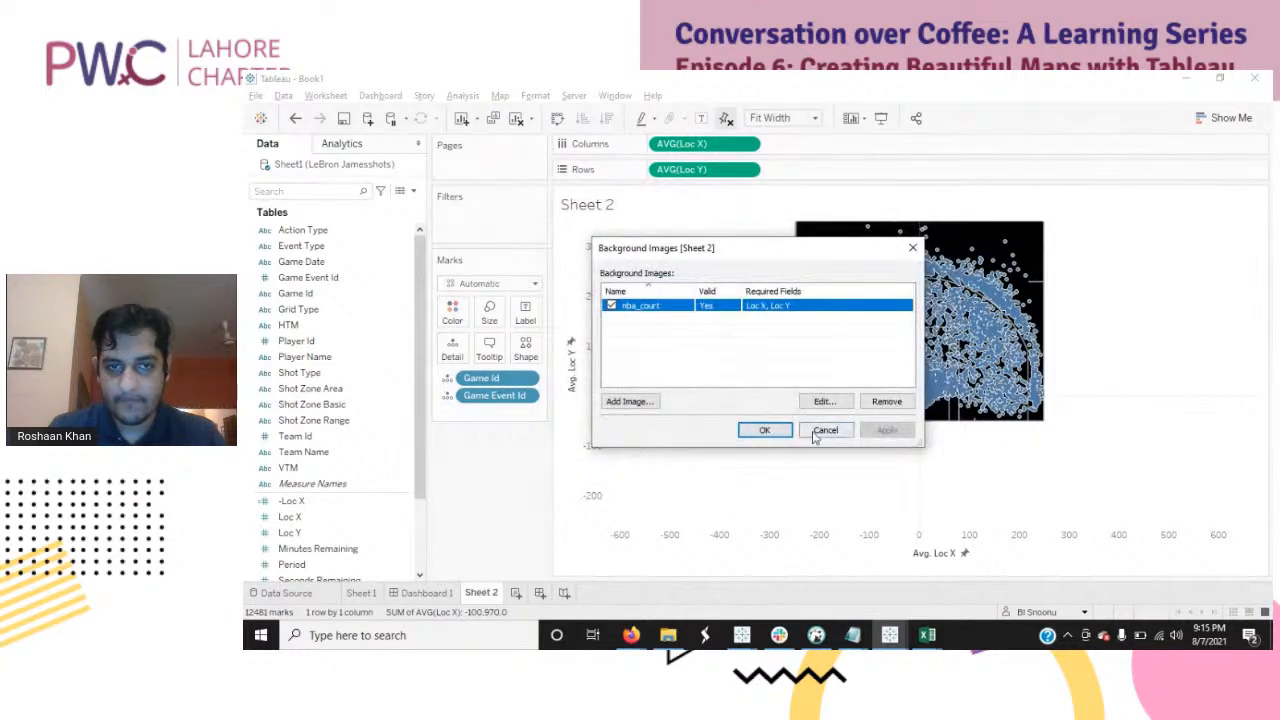
click(767, 431)
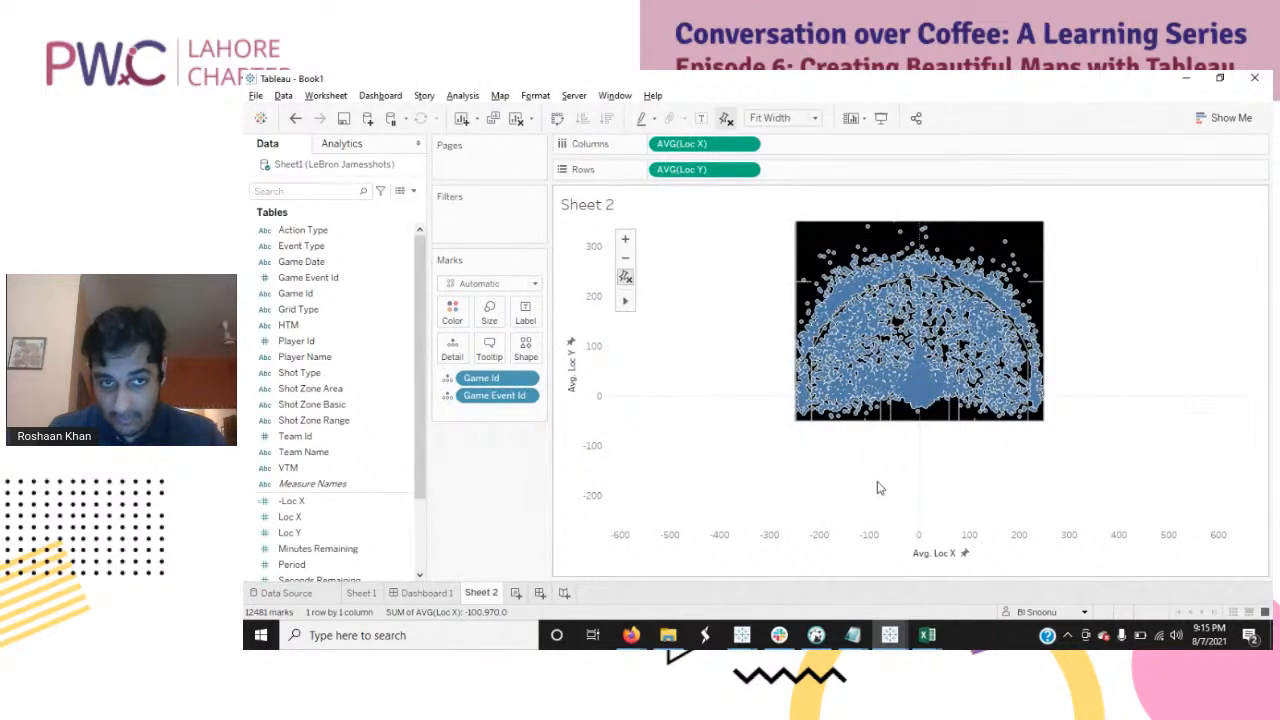
scroll(878, 488, down, 3)
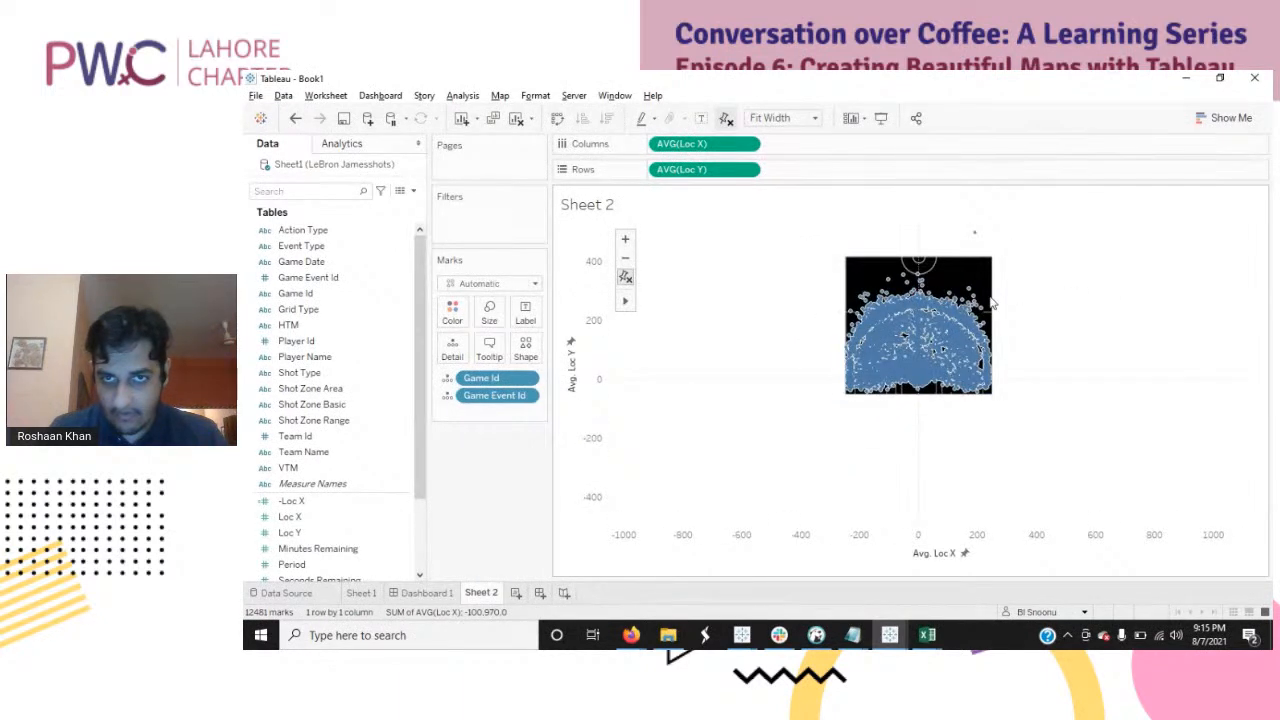
scroll(1005, 305, down, 2)
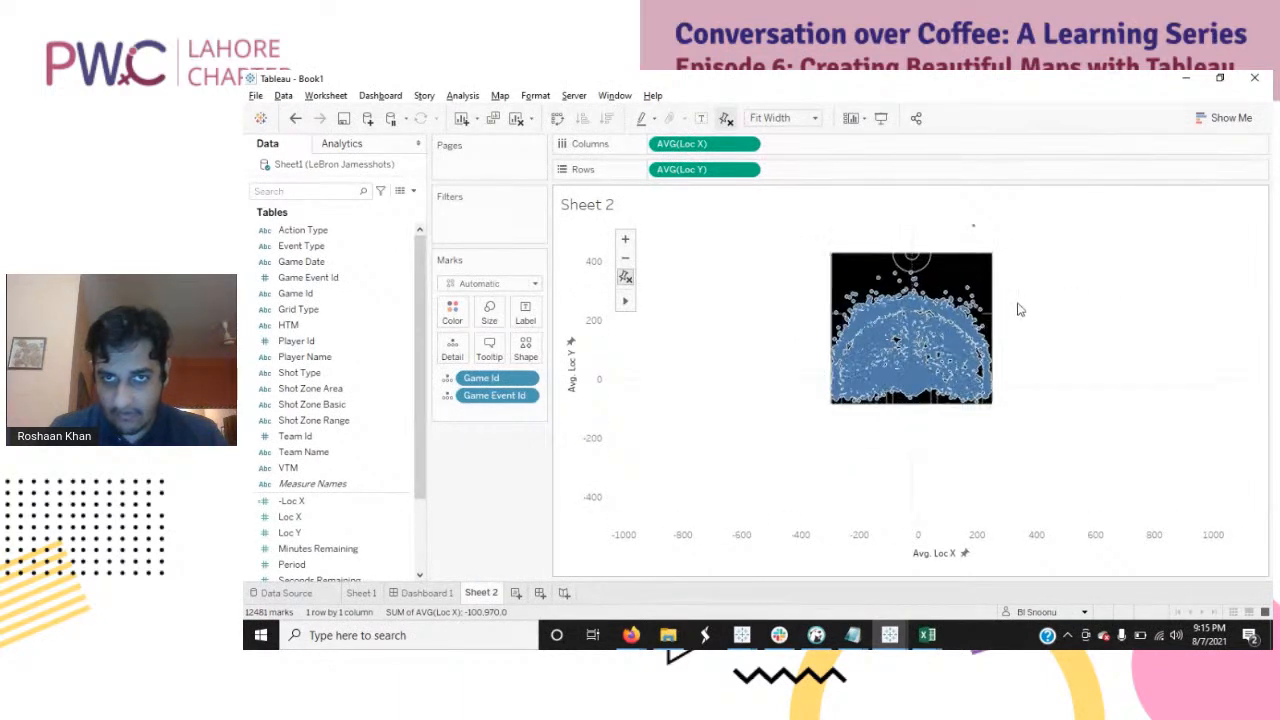
right_click(600, 328)
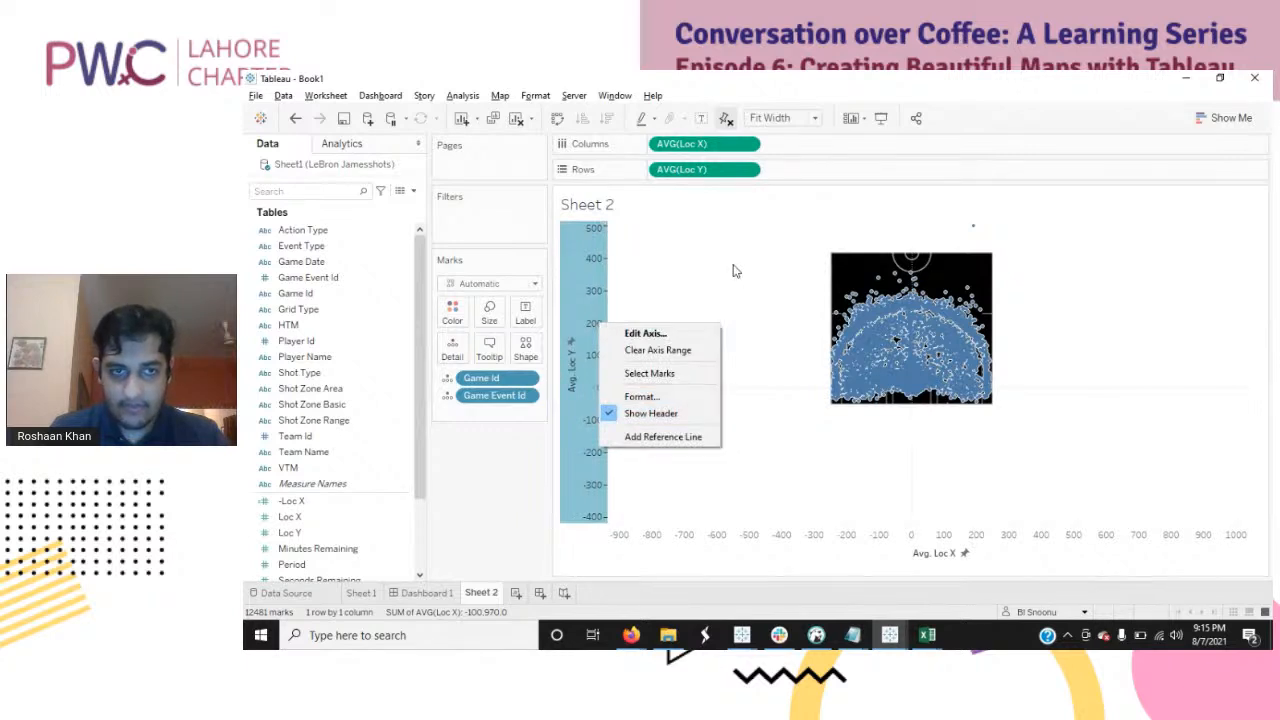
click(715, 413)
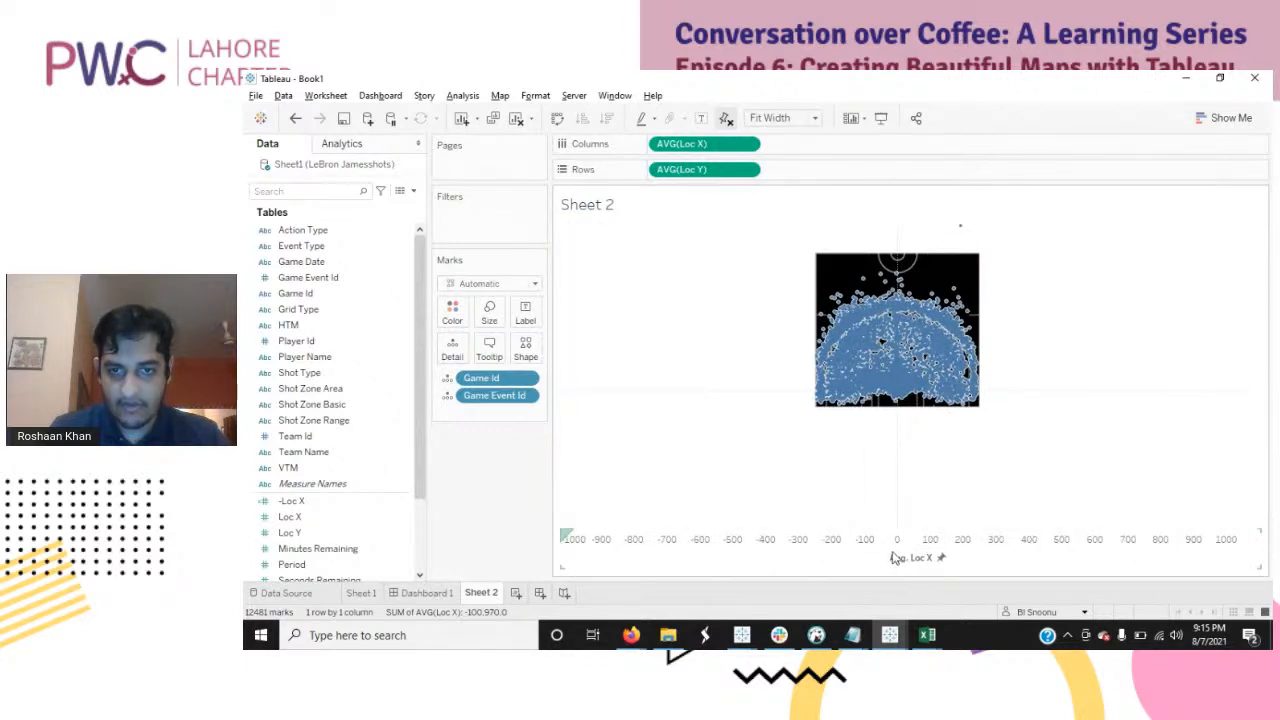
right_click(893, 558)
click(1161, 406)
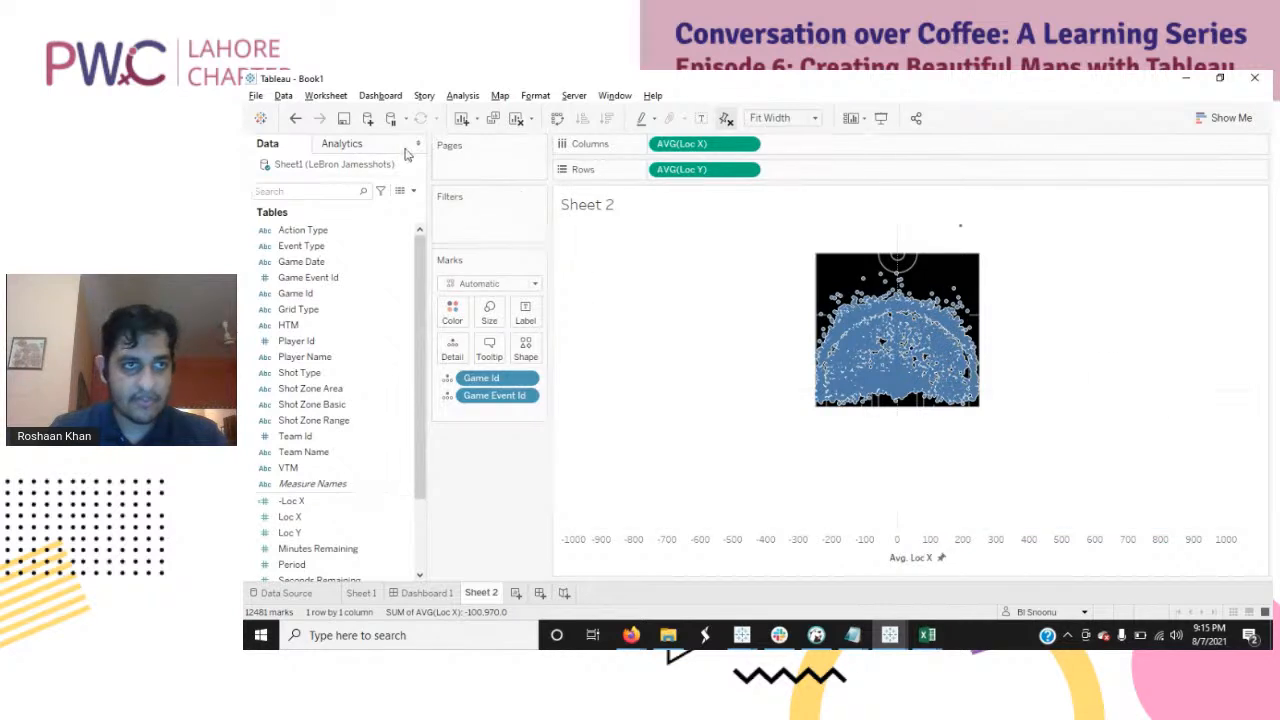
click(295, 118)
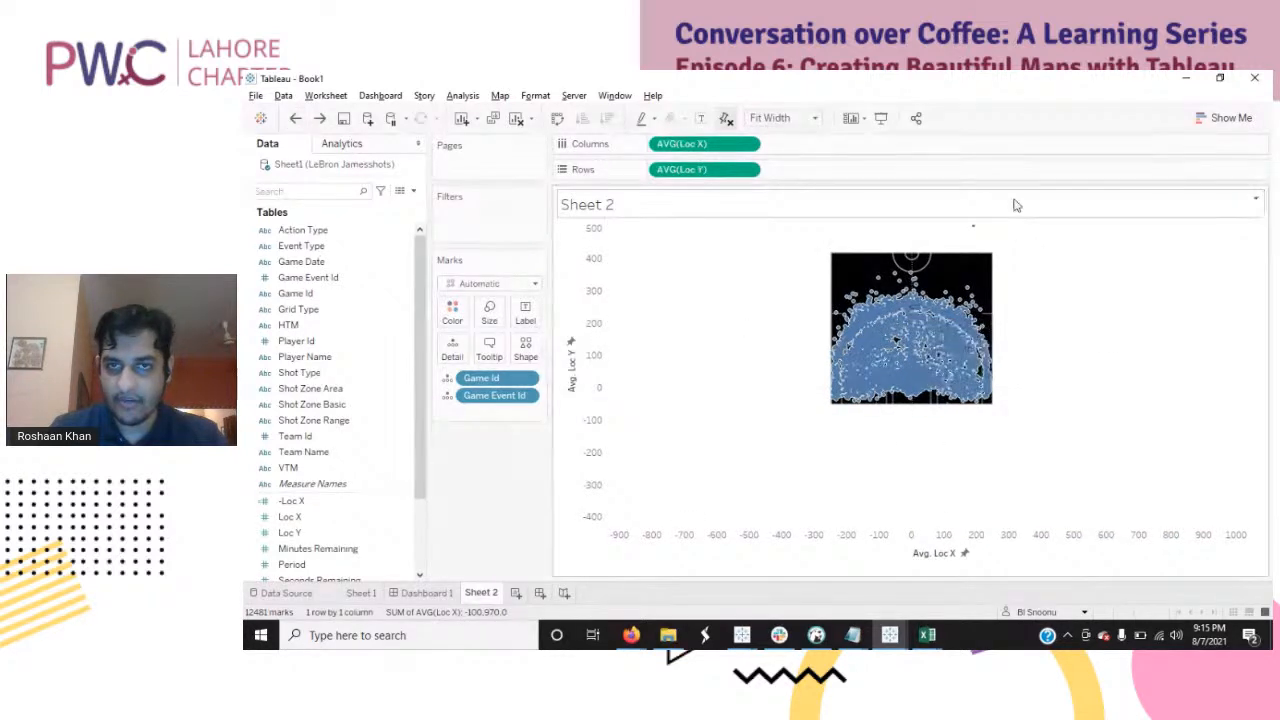
Step: Exclude the single outlier shot lying beyond the far end of the court image
drag(1014, 205, 1262, 350)
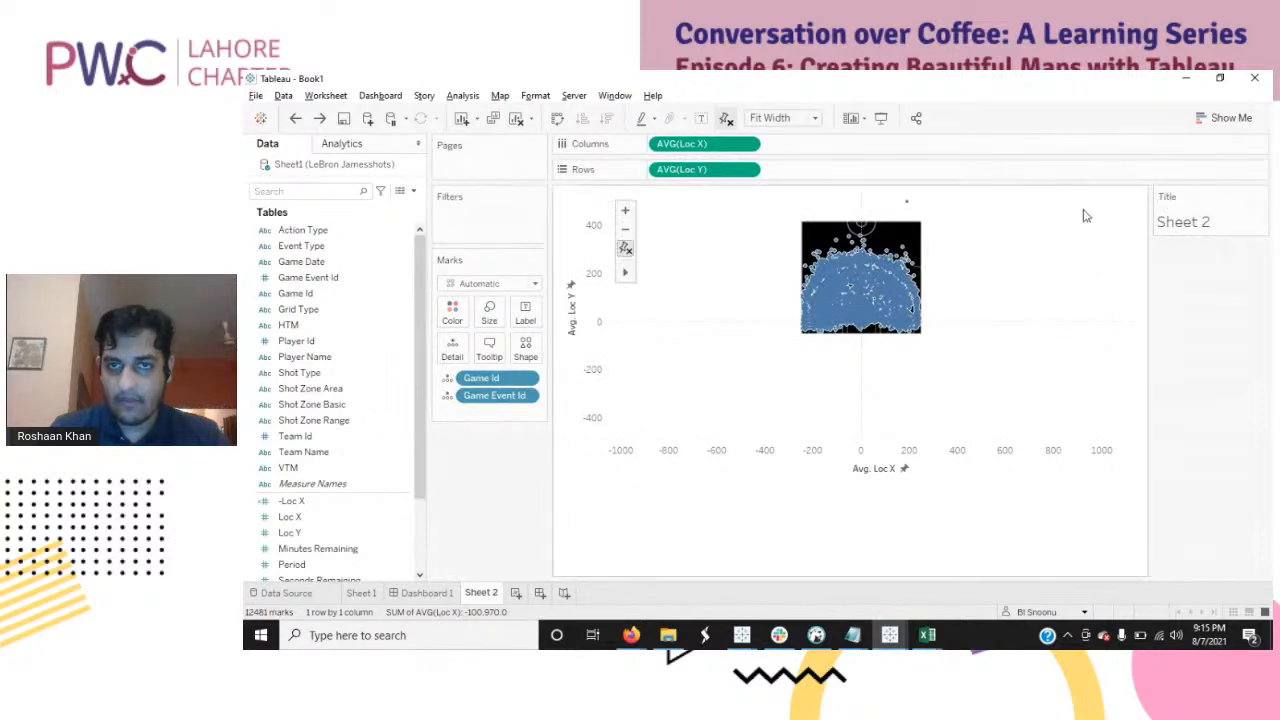
drag(1081, 200, 856, 209)
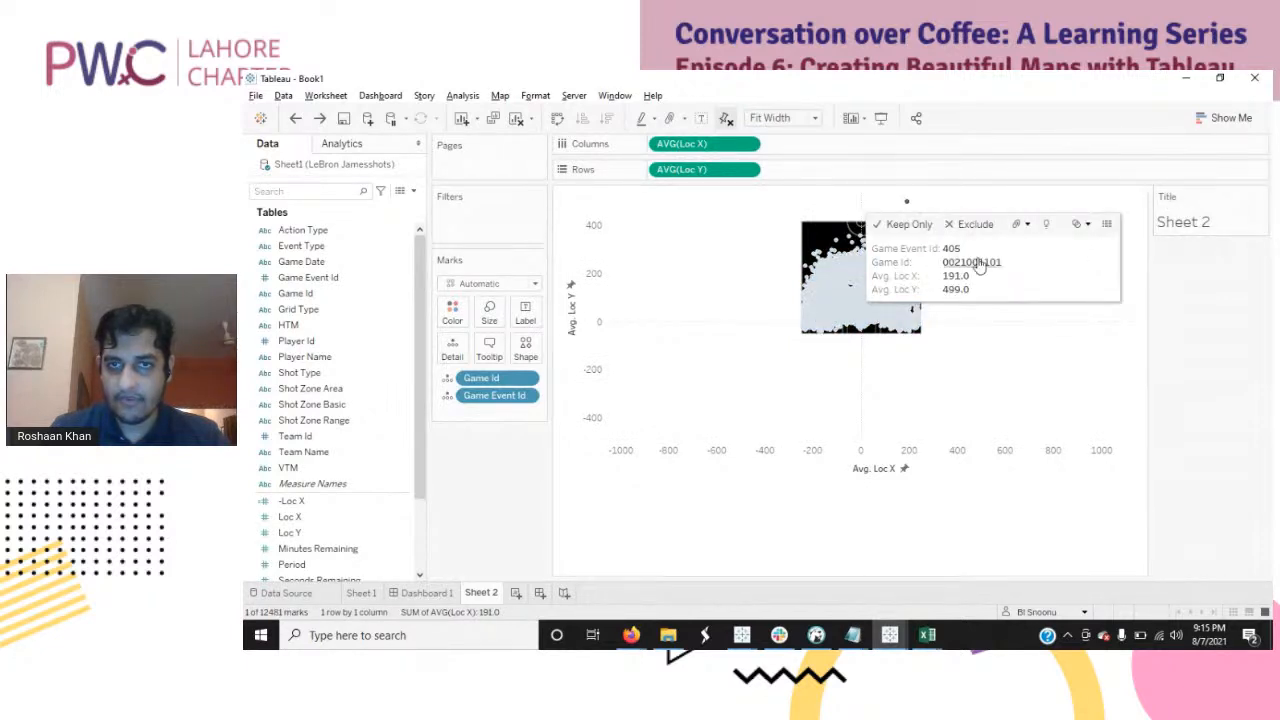
click(972, 218)
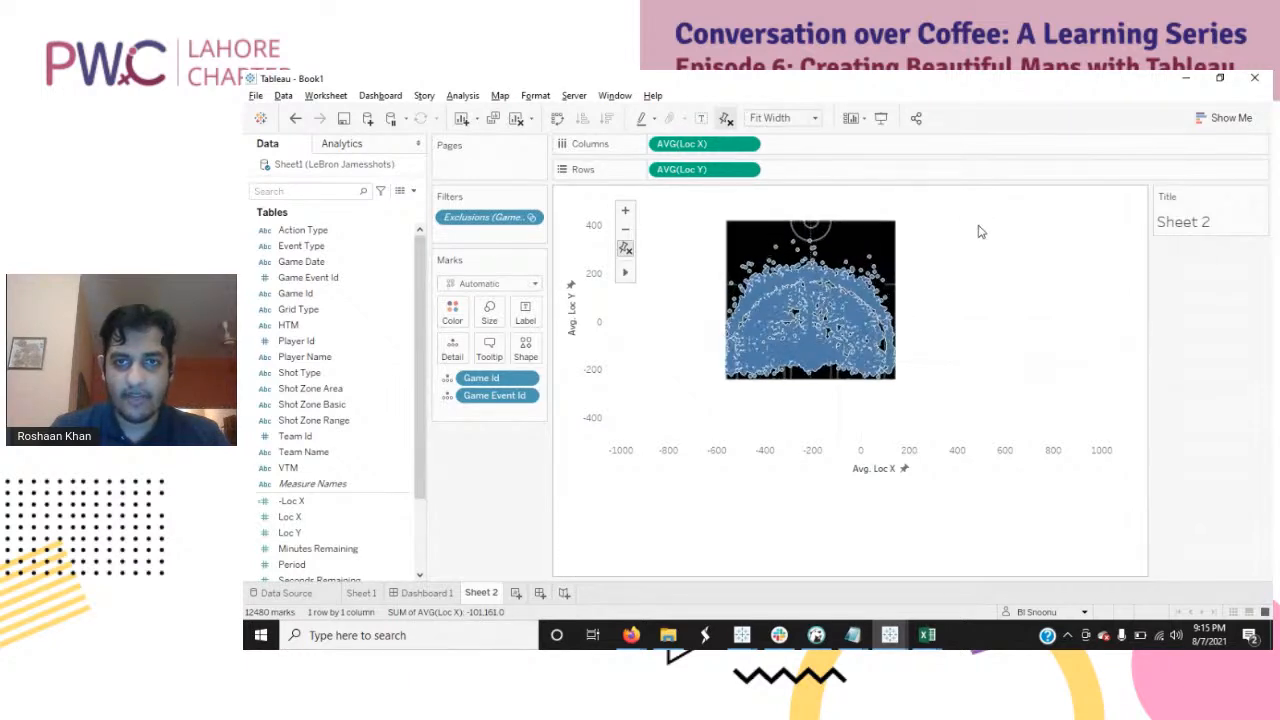
Step: Hide the Loc X and Loc Y axis headers and place the sheet title back above the chart
right_click(935, 455)
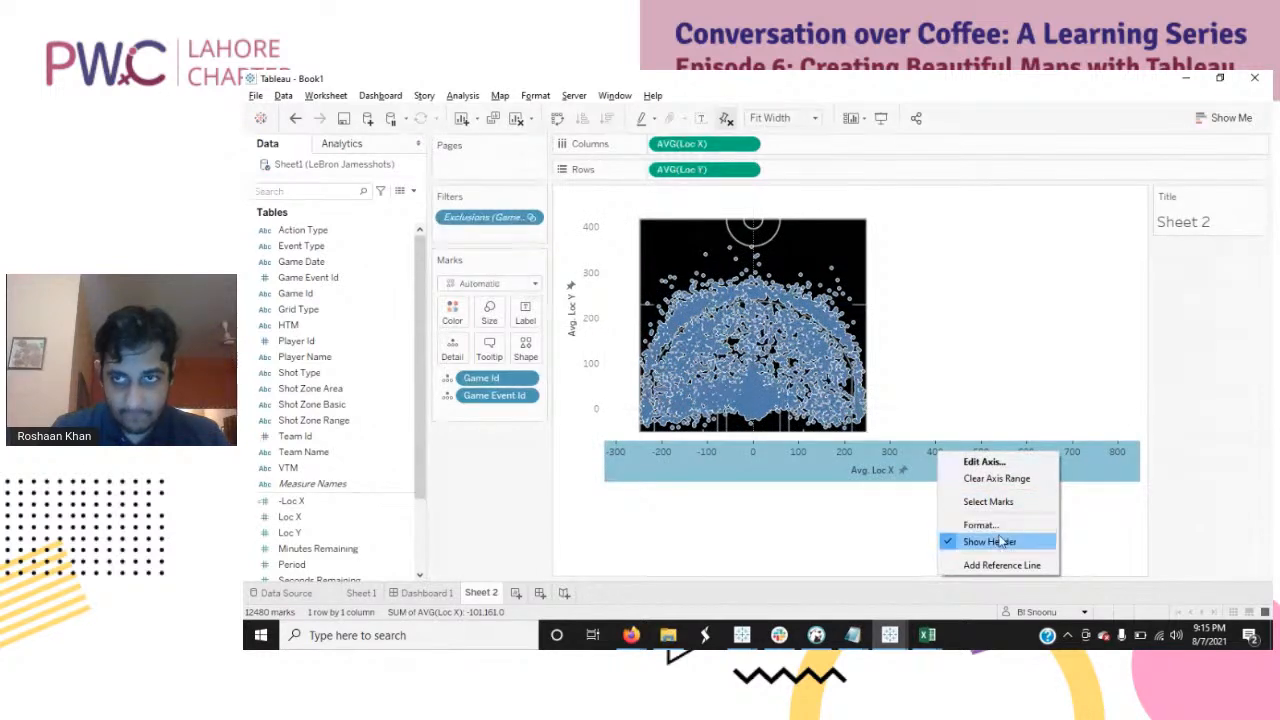
click(590, 320)
right_click(590, 322)
click(684, 412)
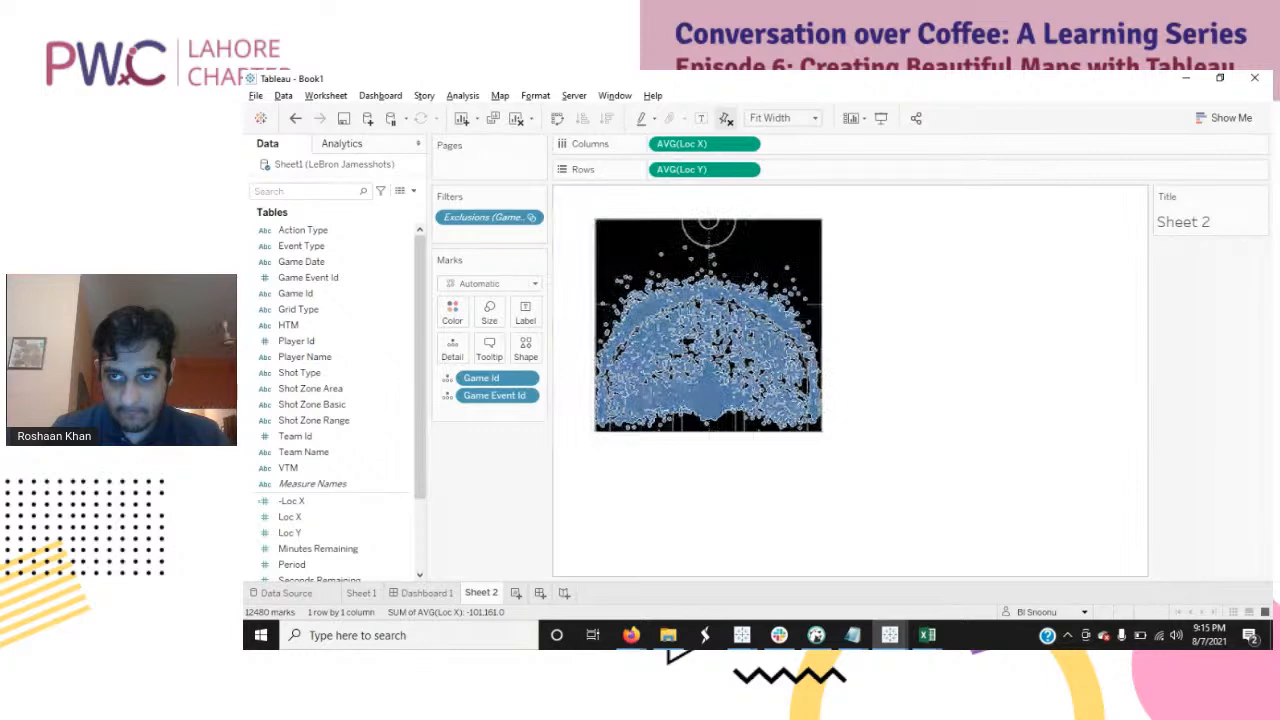
drag(1027, 181, 1024, 181)
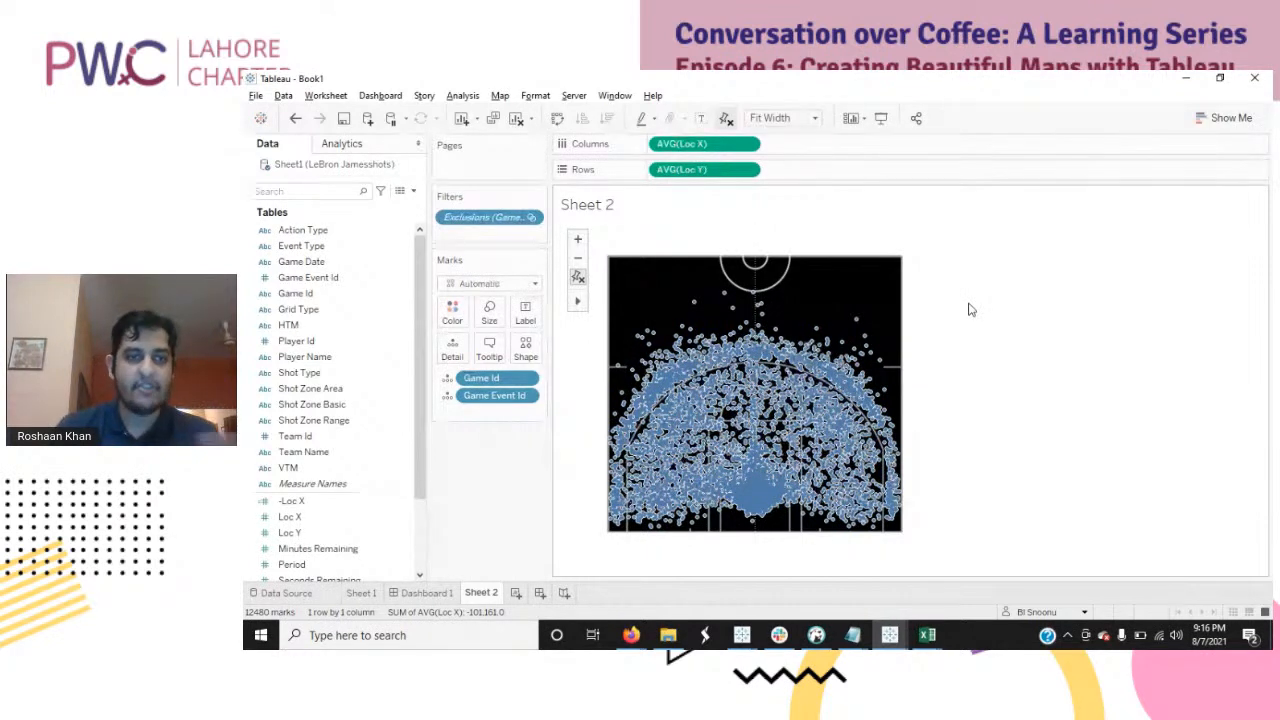
Step: Try coloring the shots by Shot Zone Area, Shot Zone Basic and Shot Zone Range in turn, and remove the coloring
scroll(425, 367, down, 3)
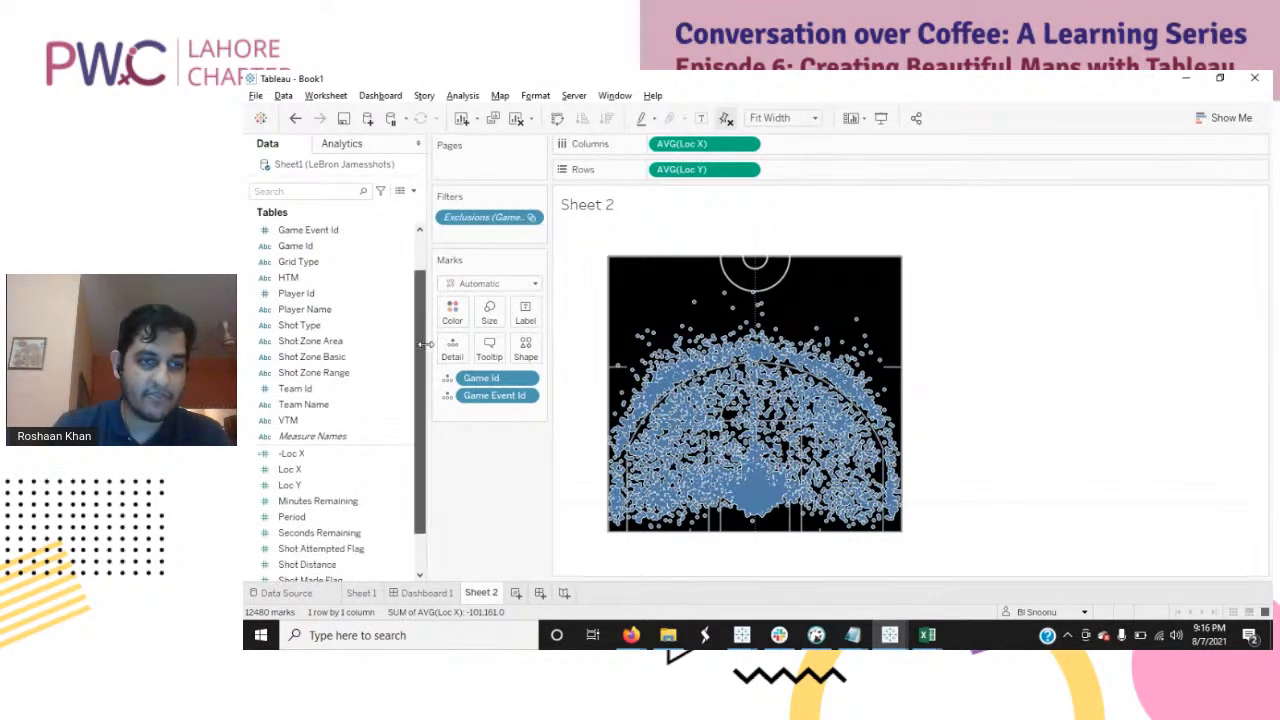
drag(395, 309, 447, 511)
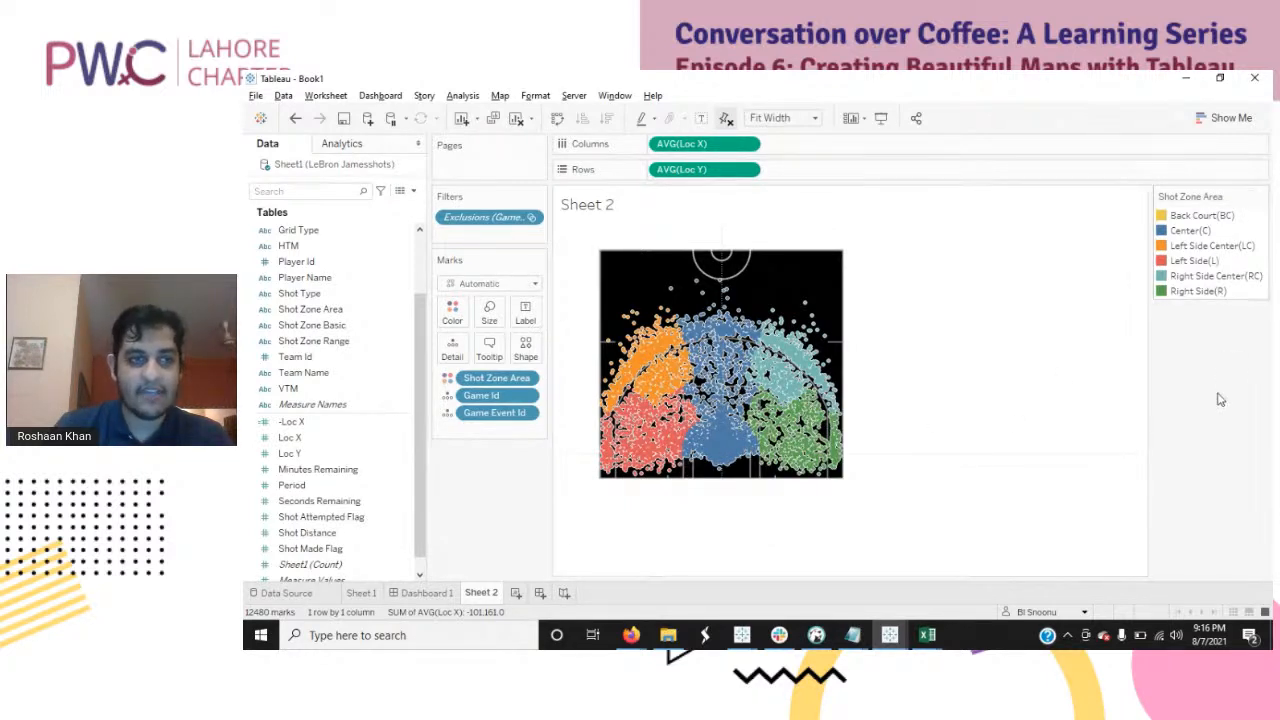
click(379, 329)
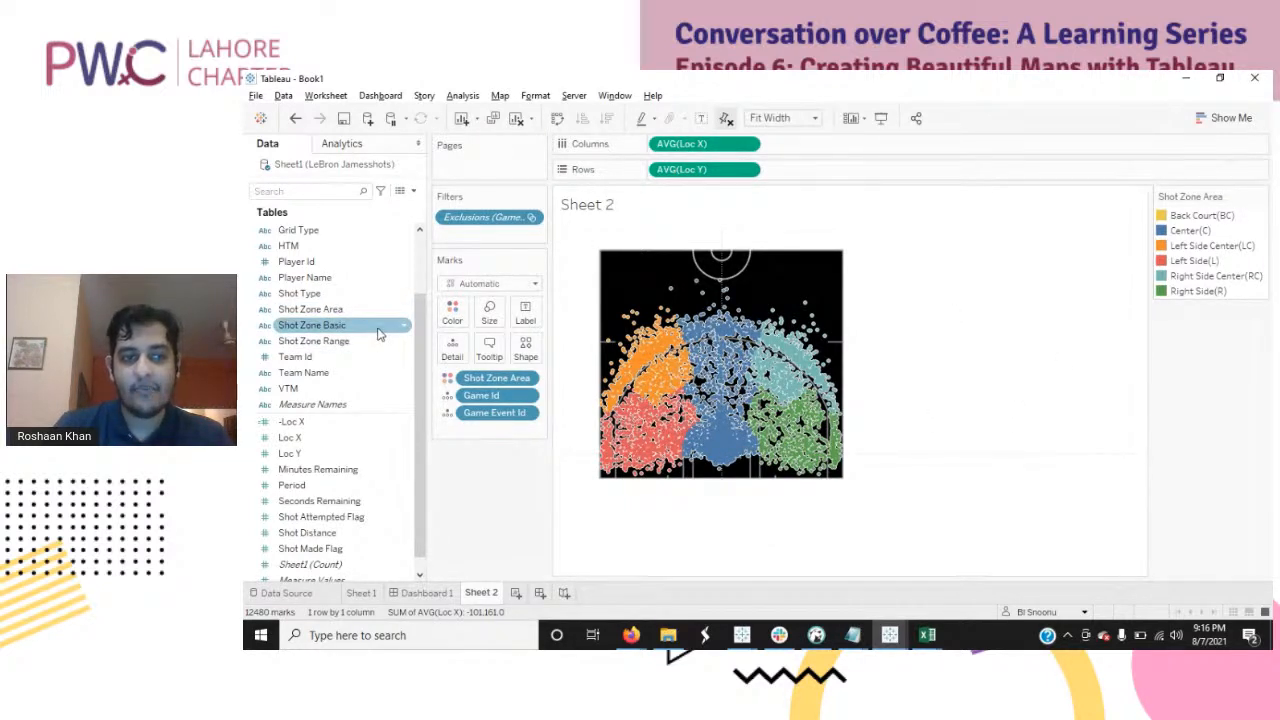
drag(379, 333, 457, 318)
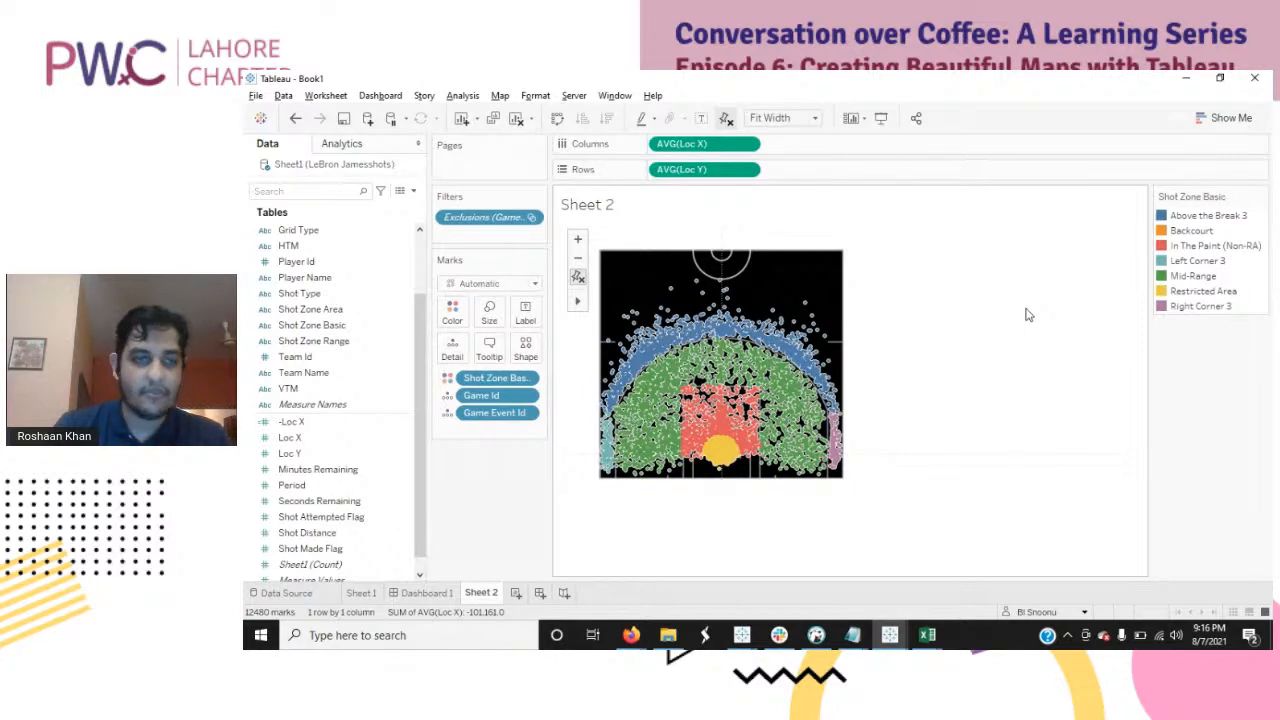
click(392, 344)
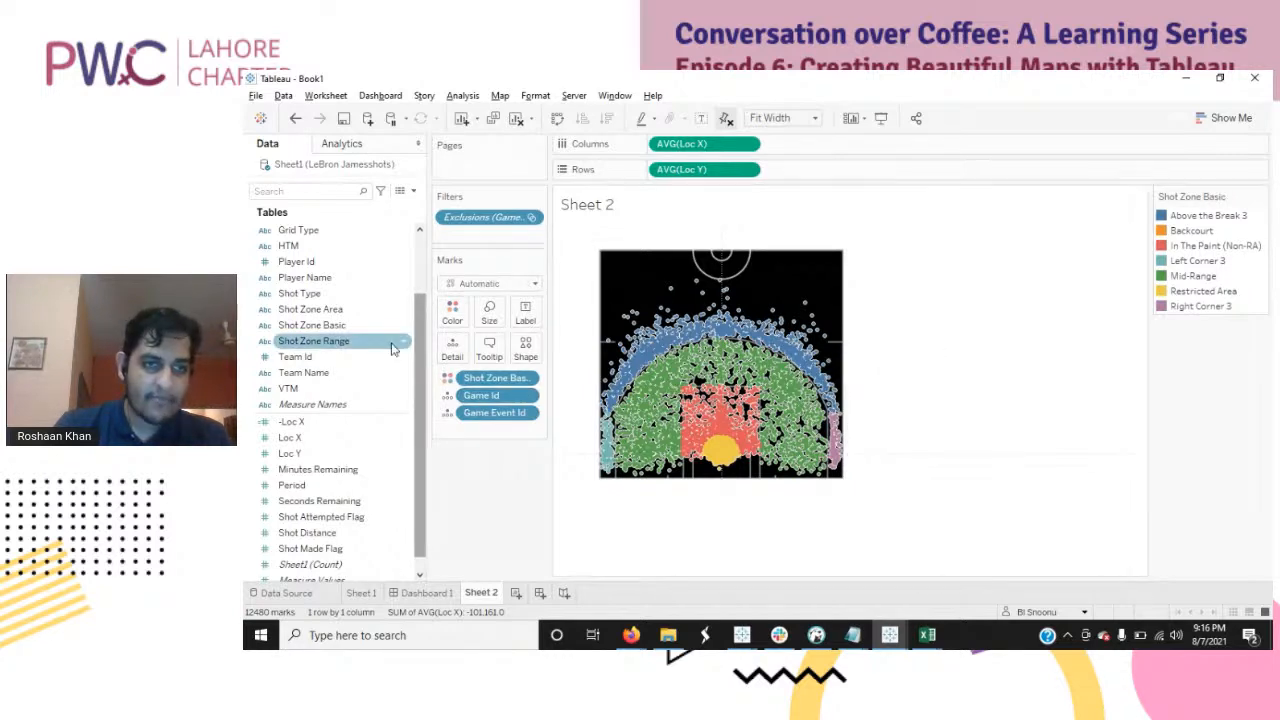
drag(392, 344, 455, 314)
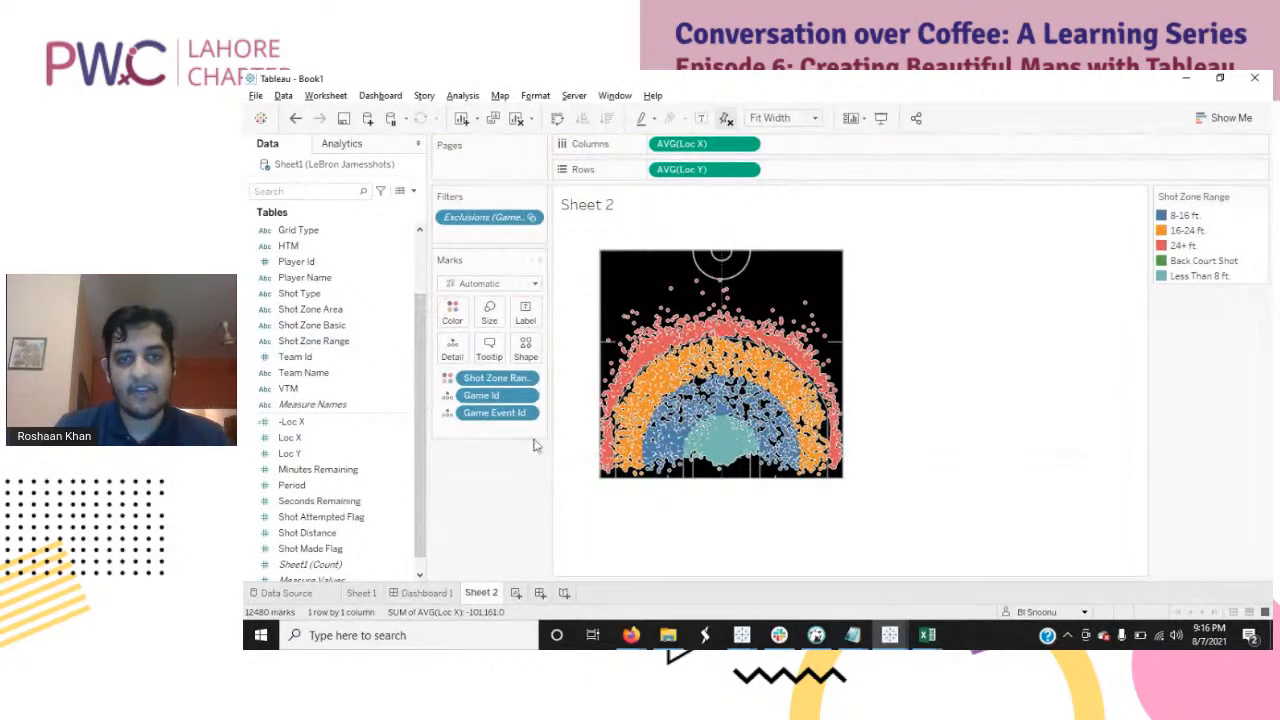
drag(500, 379, 500, 558)
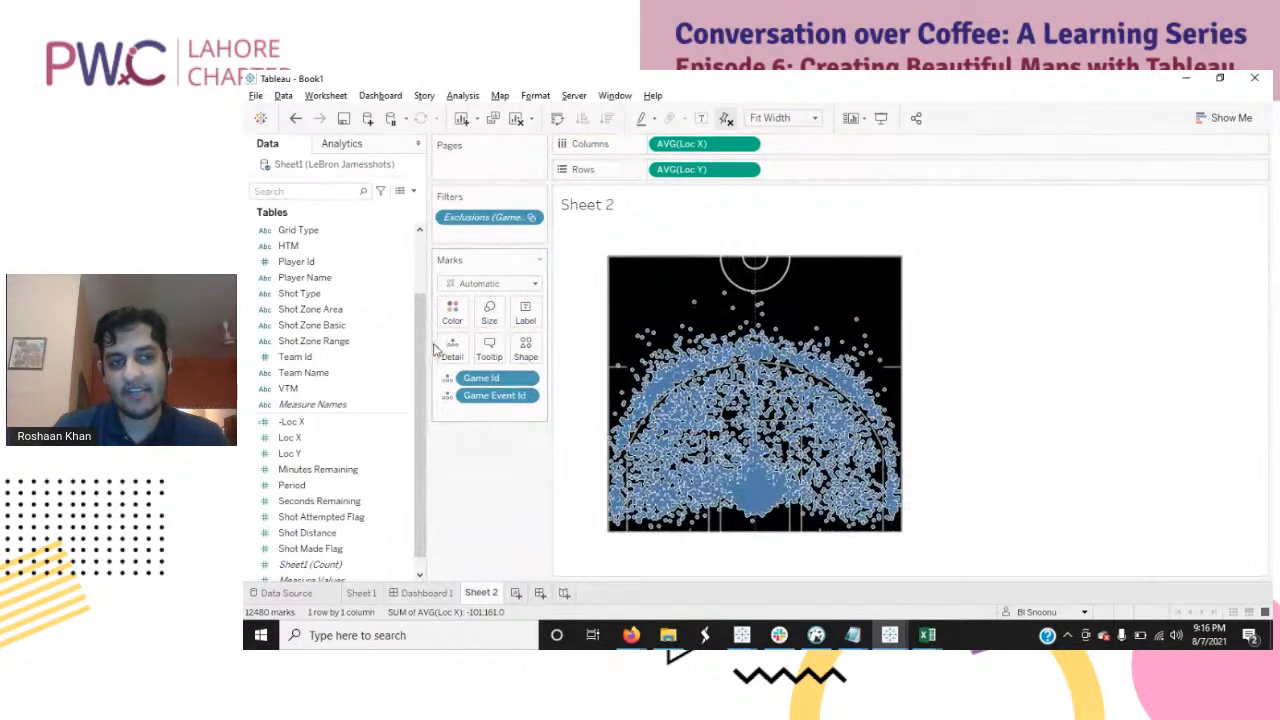
Step: Change the mark type of the shot chart to Density
click(428, 593)
click(479, 593)
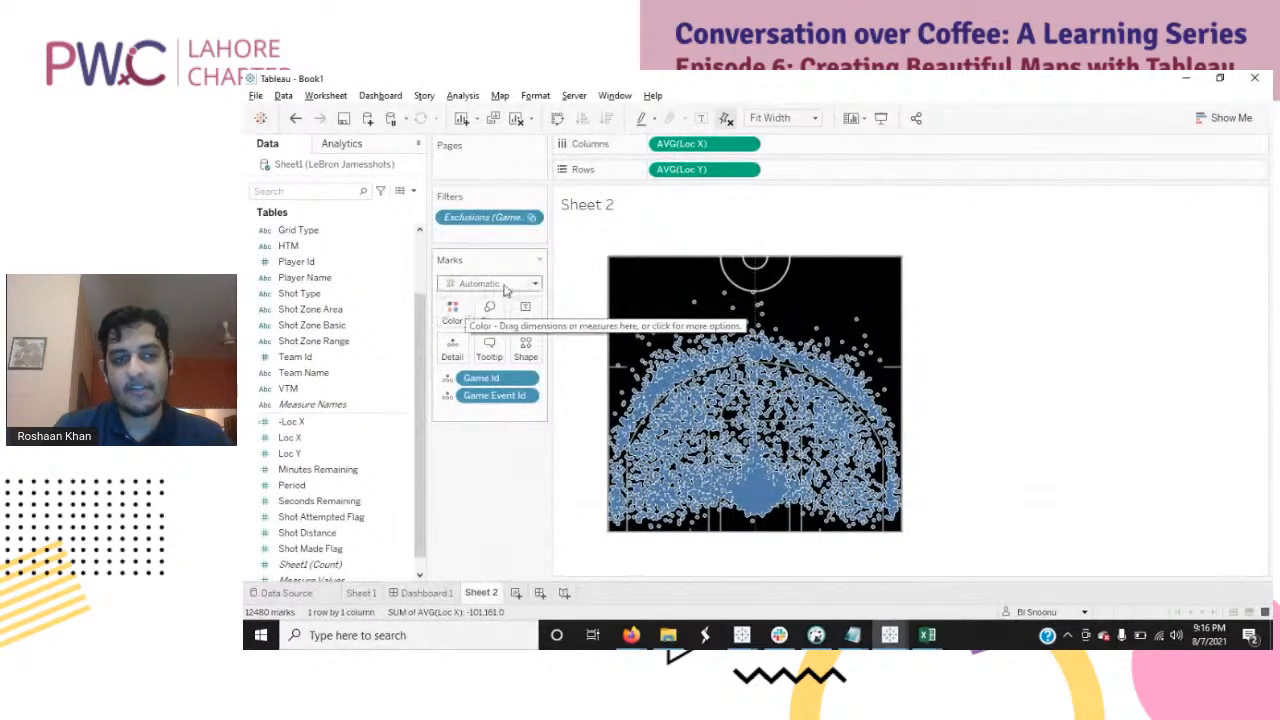
click(505, 284)
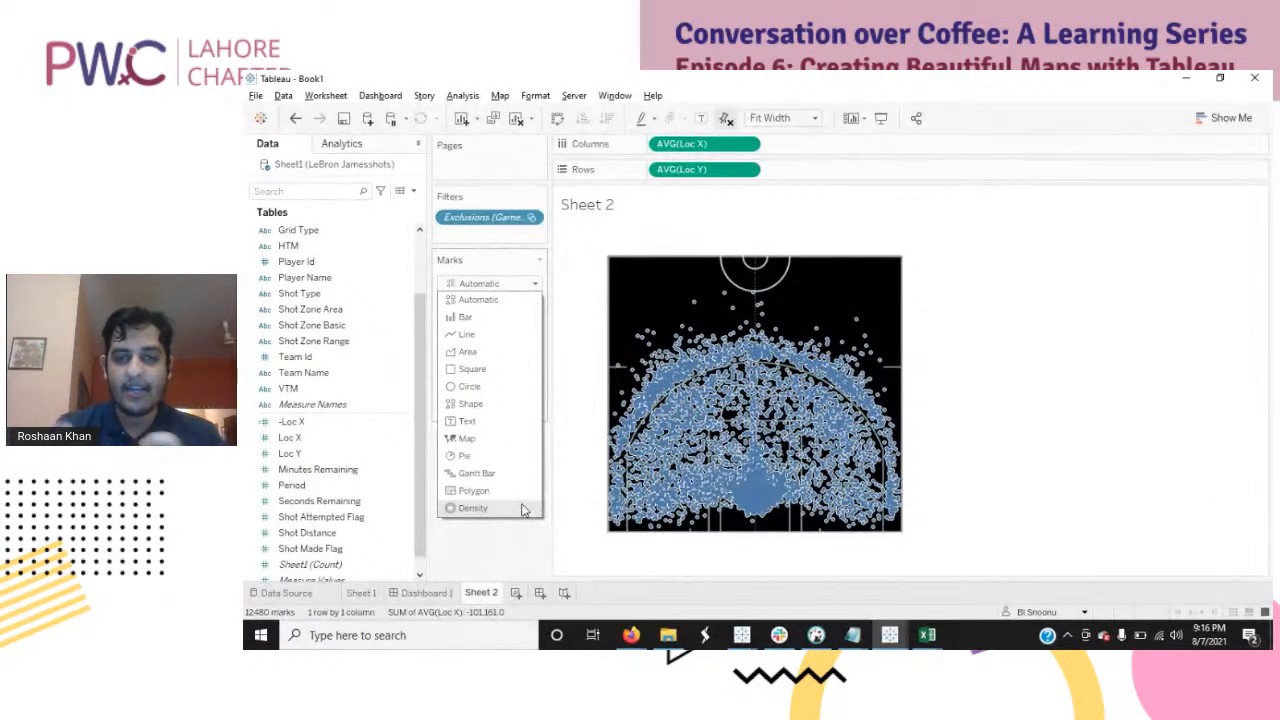
click(522, 509)
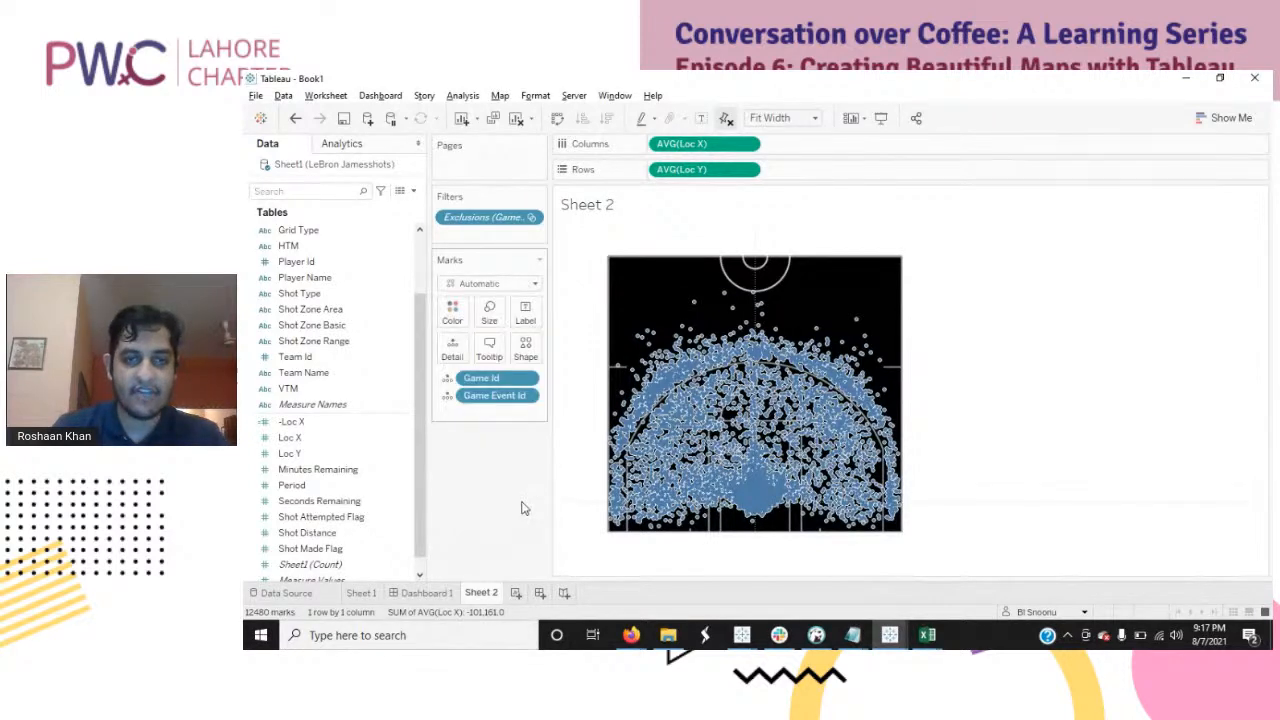
Step: Color the density marks with the Temperature Diverging palette at 96% intensity
click(462, 311)
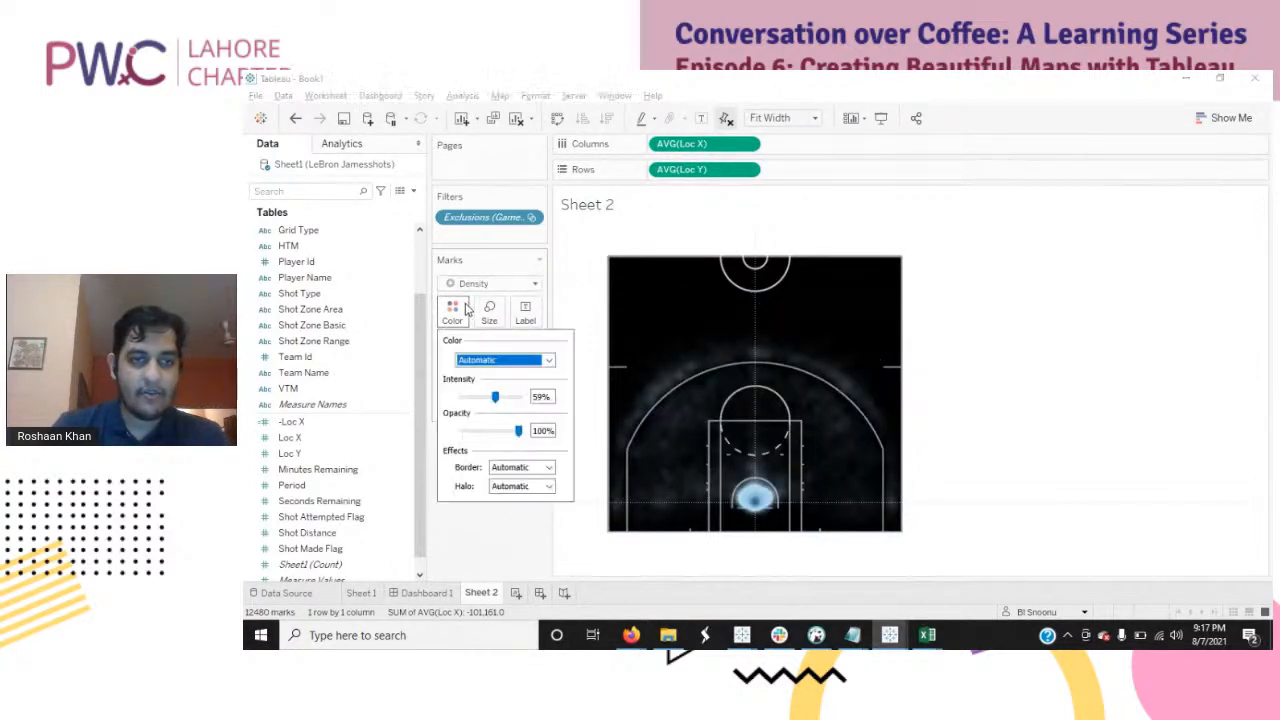
click(548, 360)
scroll(493, 632, down, 3)
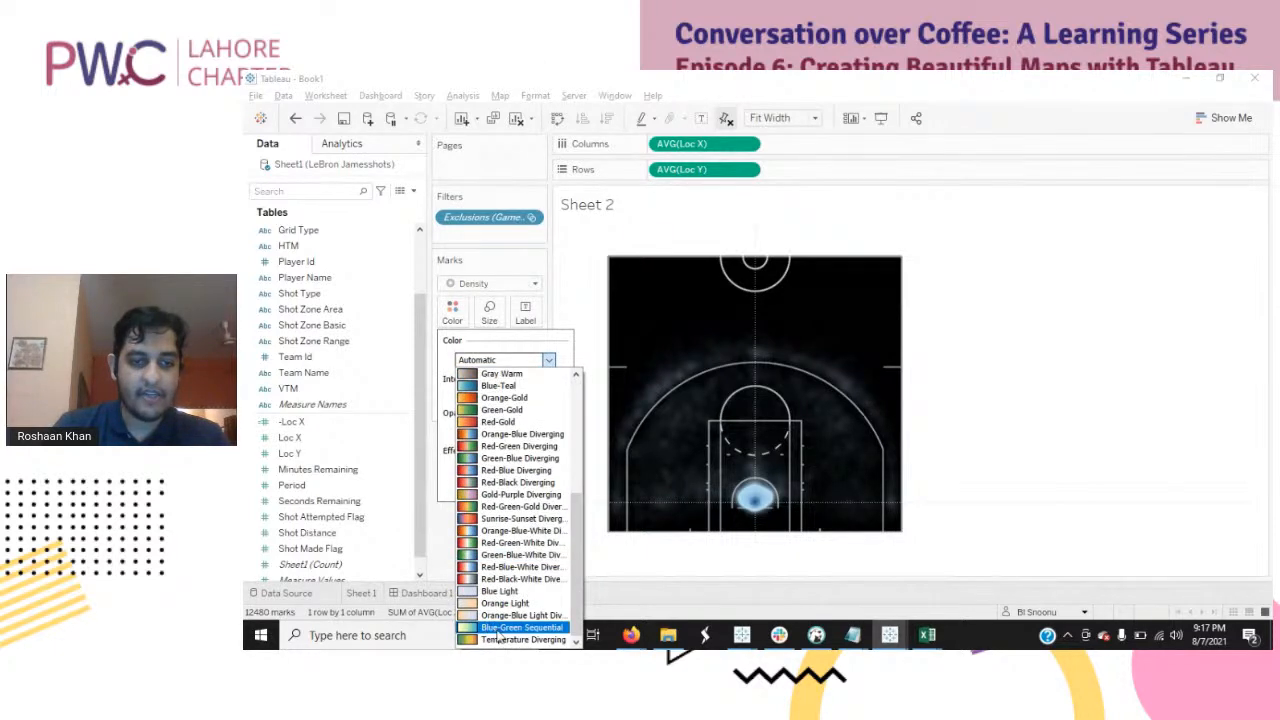
click(510, 641)
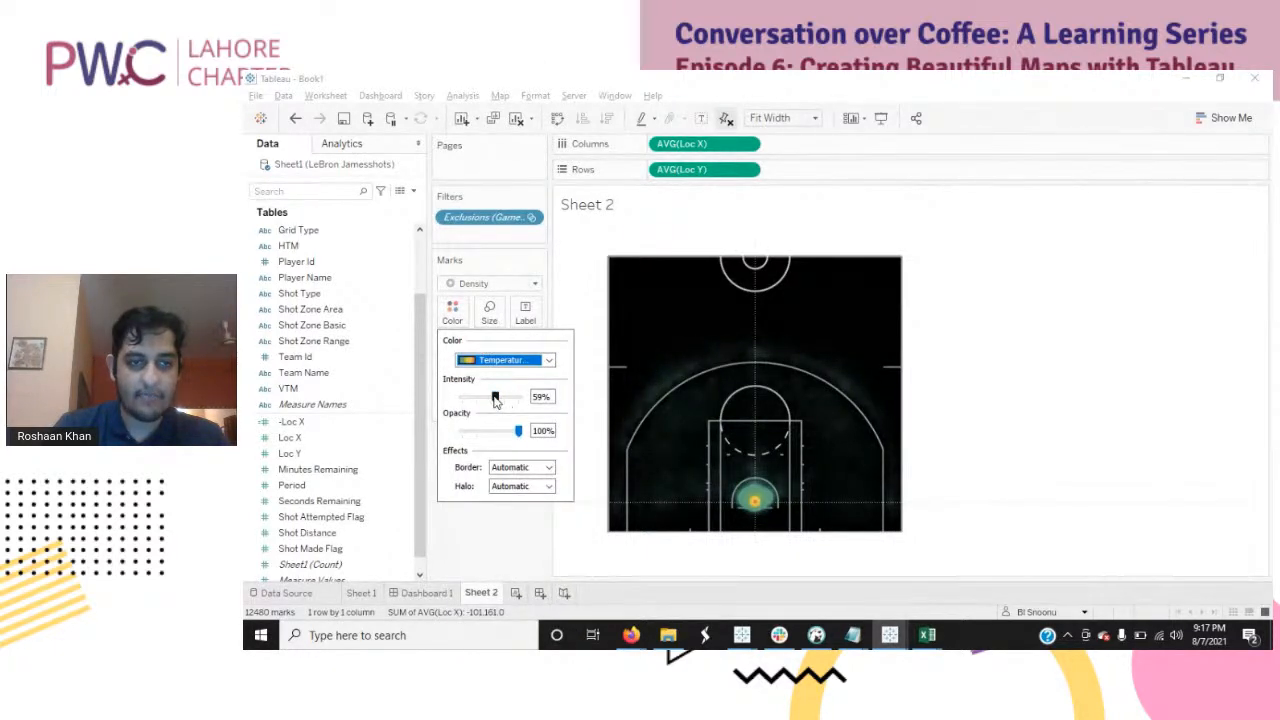
drag(495, 399, 517, 399)
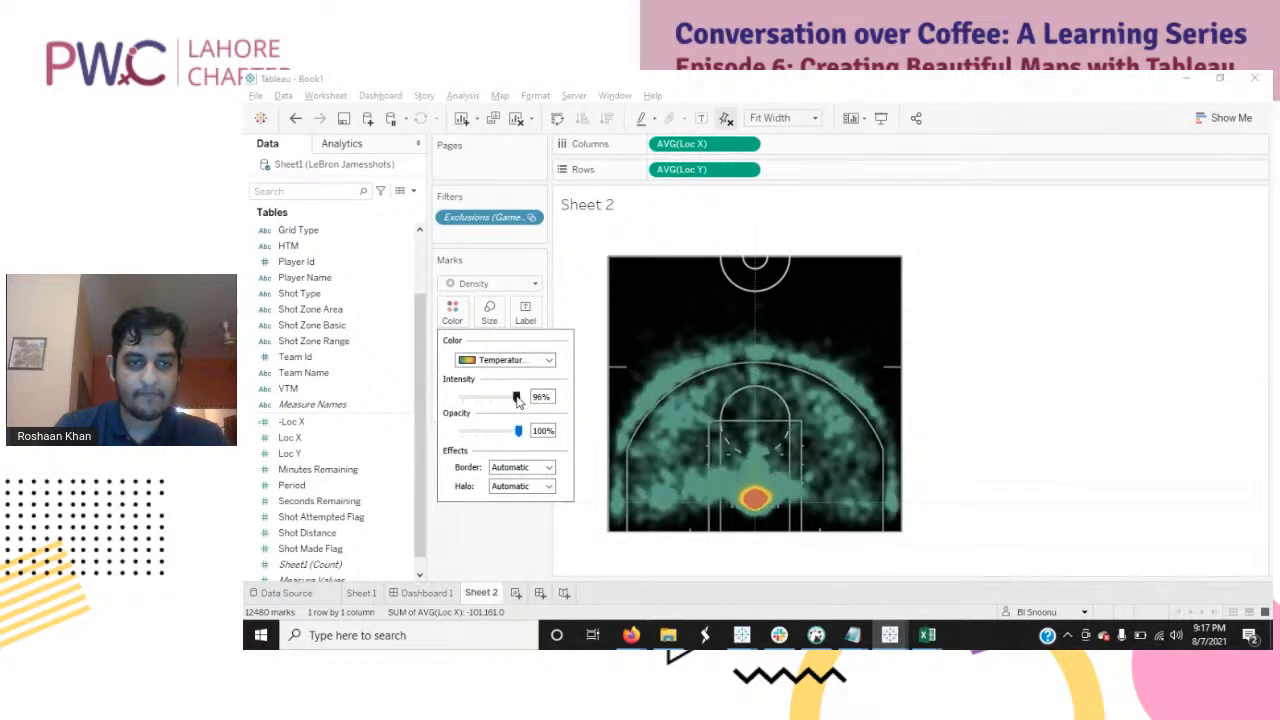
click(518, 566)
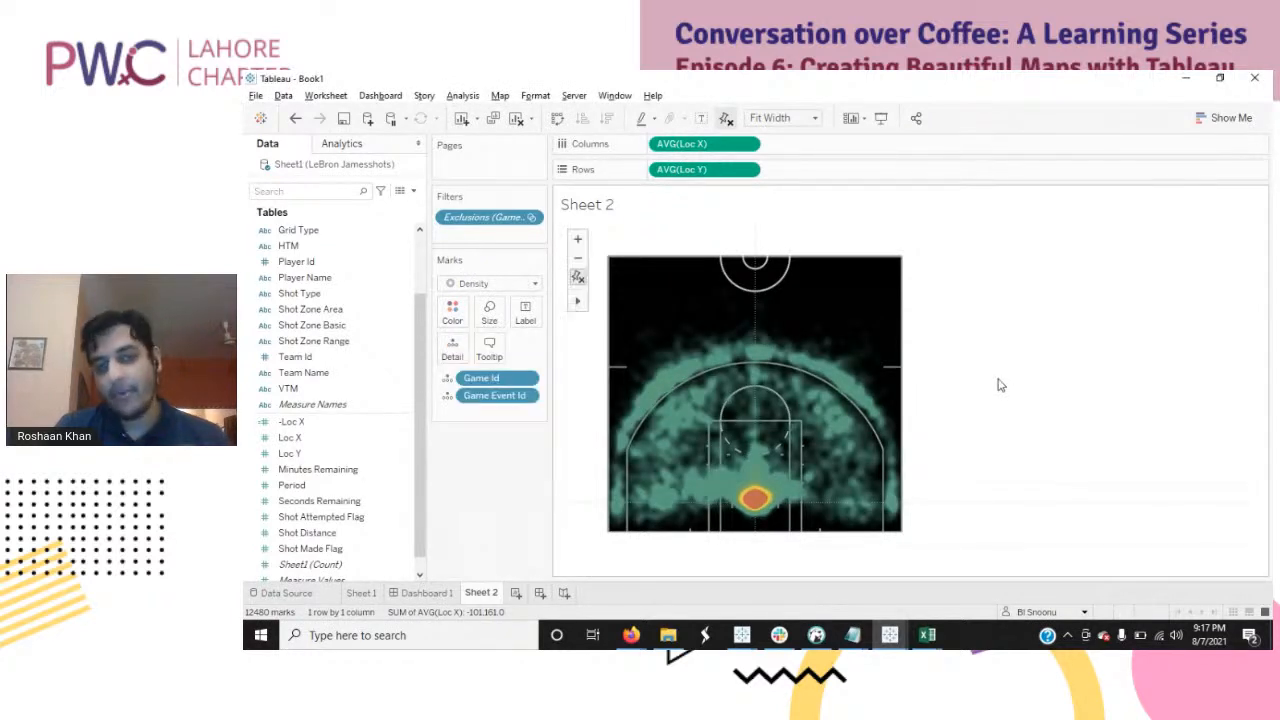
Step: Open Dashboard 1 to compare its shot map with the new density map
click(427, 593)
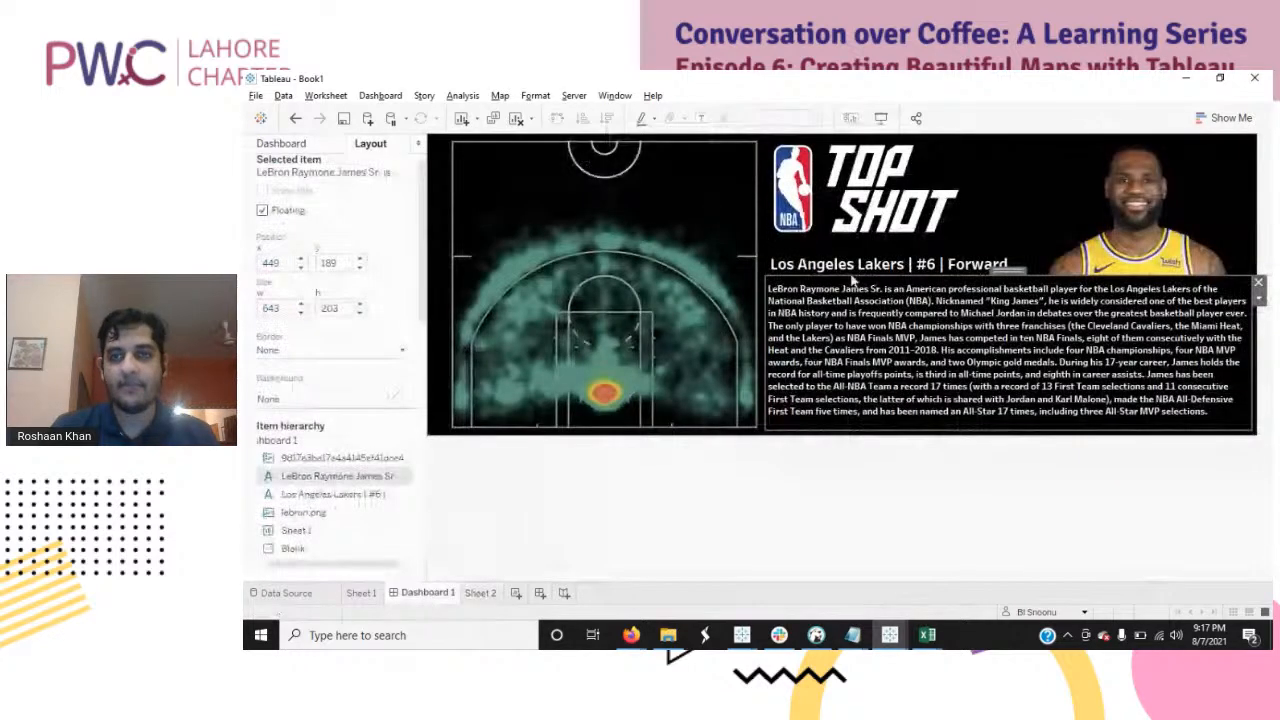